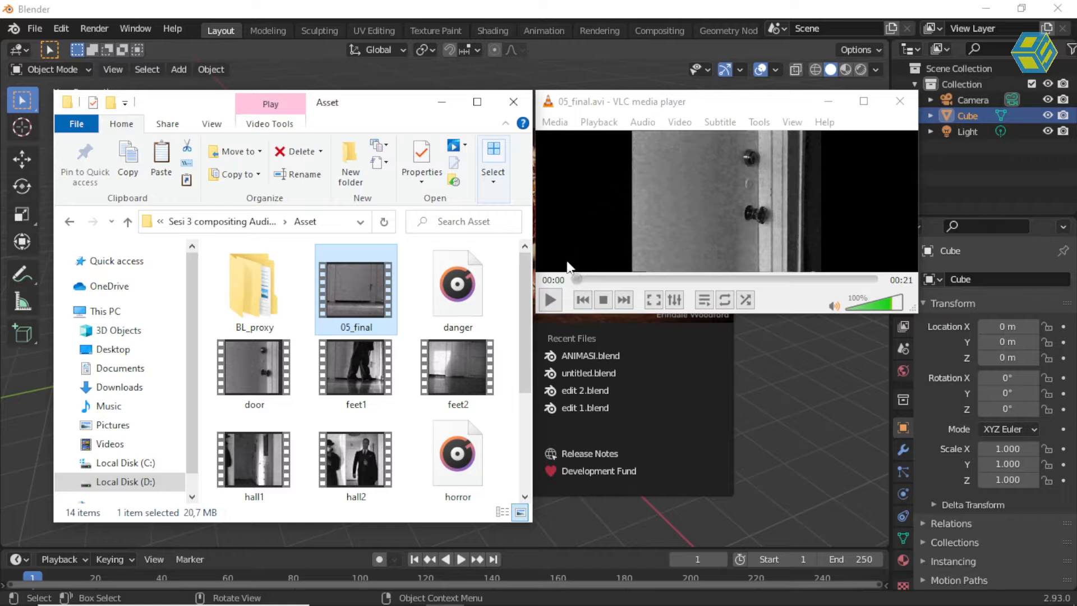
# Play the 05_final.avi reference video in VLC media player and scrub through it to about 00:17 and back near the start
pyautogui.click(551, 301)
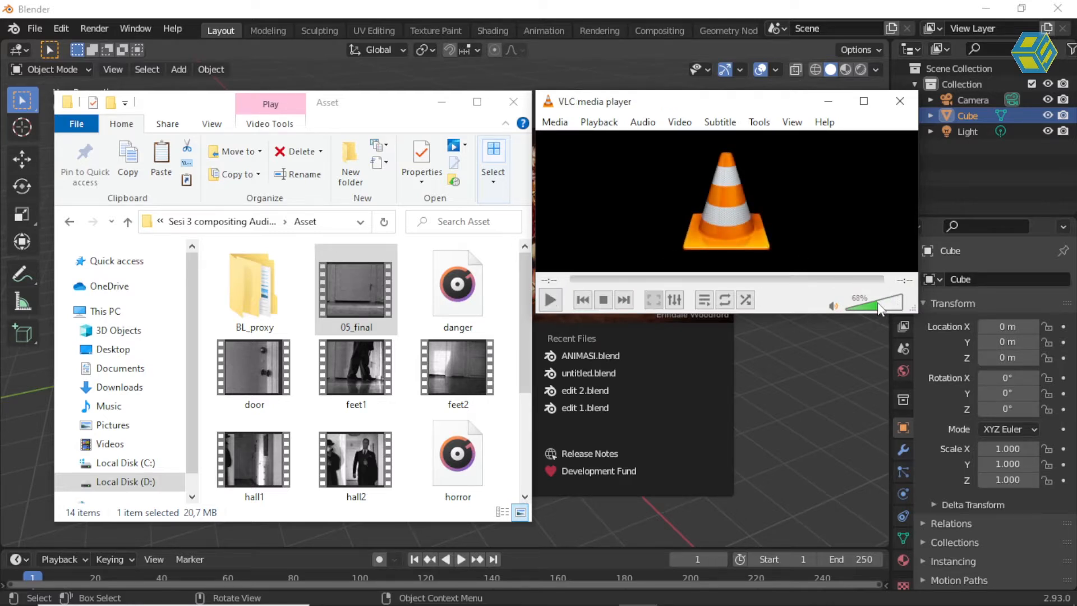
pyautogui.click(550, 300)
pyautogui.moveTo(605, 280); pyautogui.dragTo(834, 275)
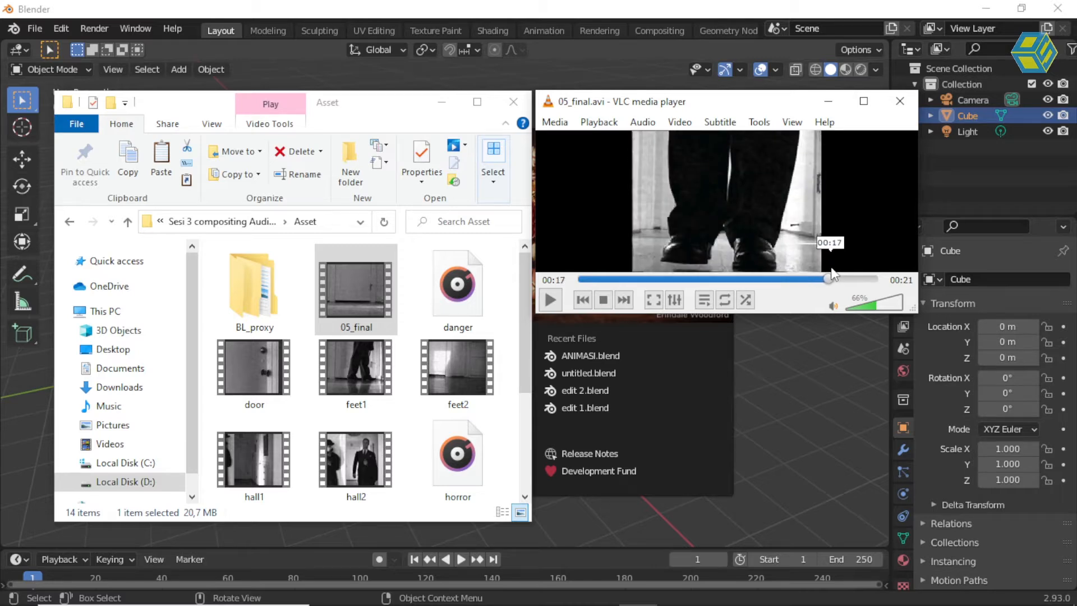
pyautogui.moveTo(838, 273); pyautogui.dragTo(591, 277)
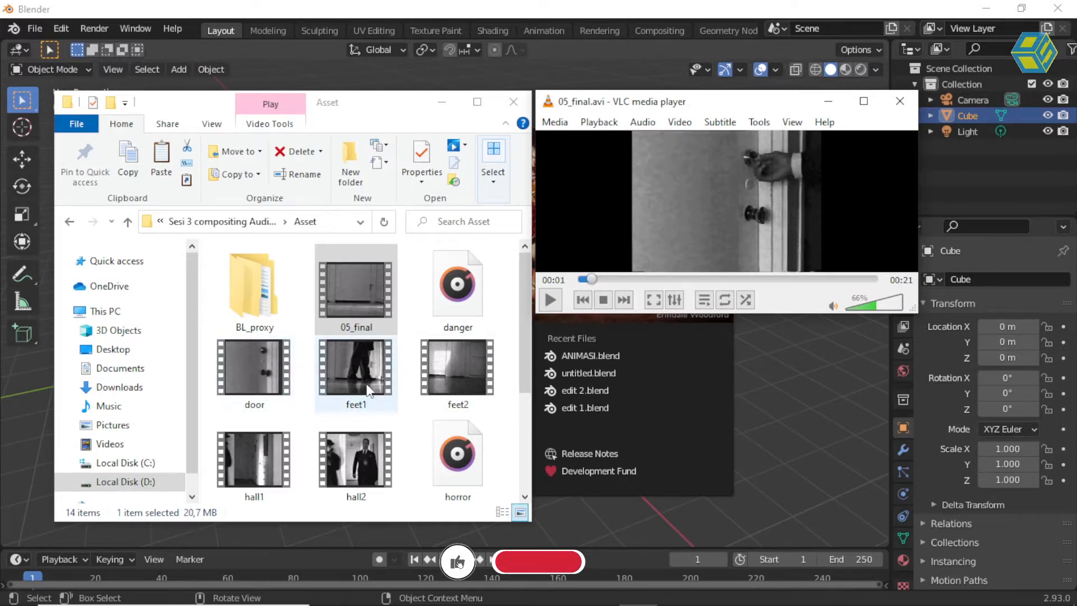
# Preview the feet2, hall1, hall2, man, woman1 and woman2 clips from the Asset folder in VLC media player
pyautogui.click(453, 376)
pyautogui.moveTo(453, 376); pyautogui.dragTo(720, 231)
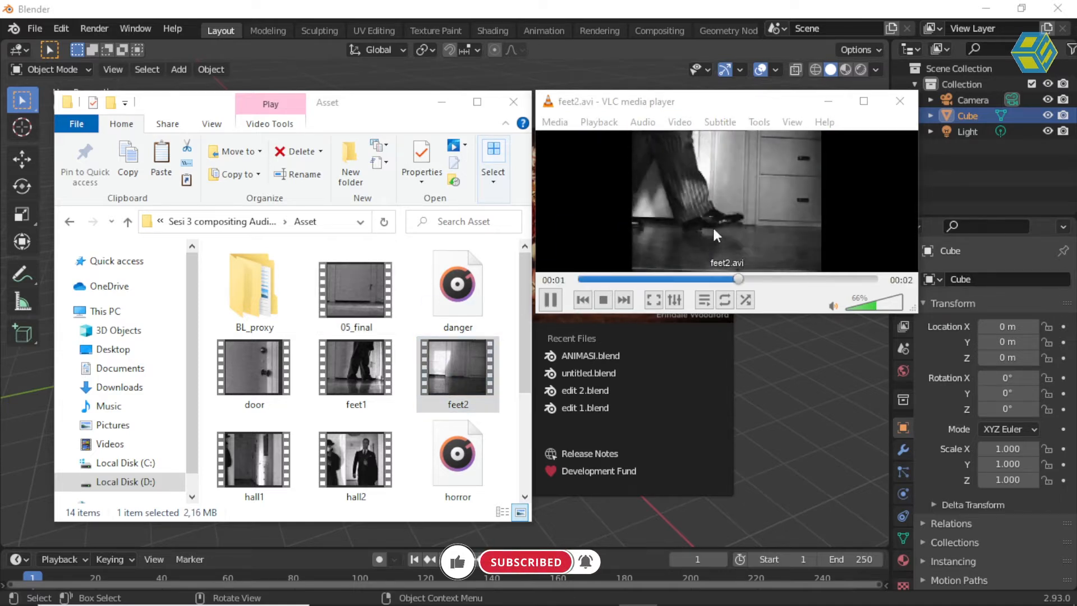
pyautogui.click(427, 383)
pyautogui.moveTo(254, 460); pyautogui.dragTo(694, 231)
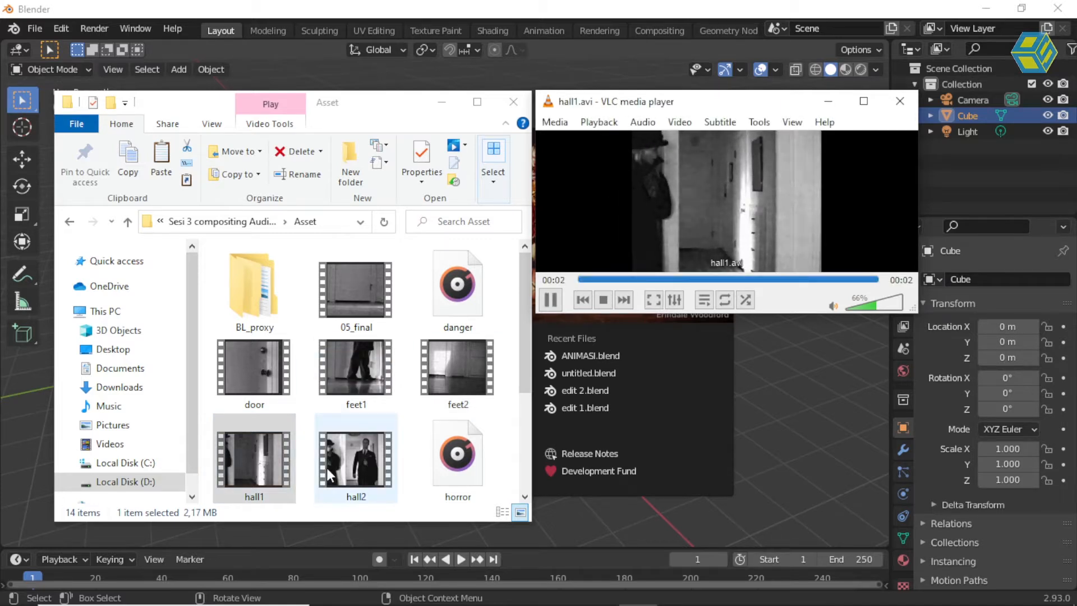
pyautogui.moveTo(342, 461); pyautogui.dragTo(697, 213)
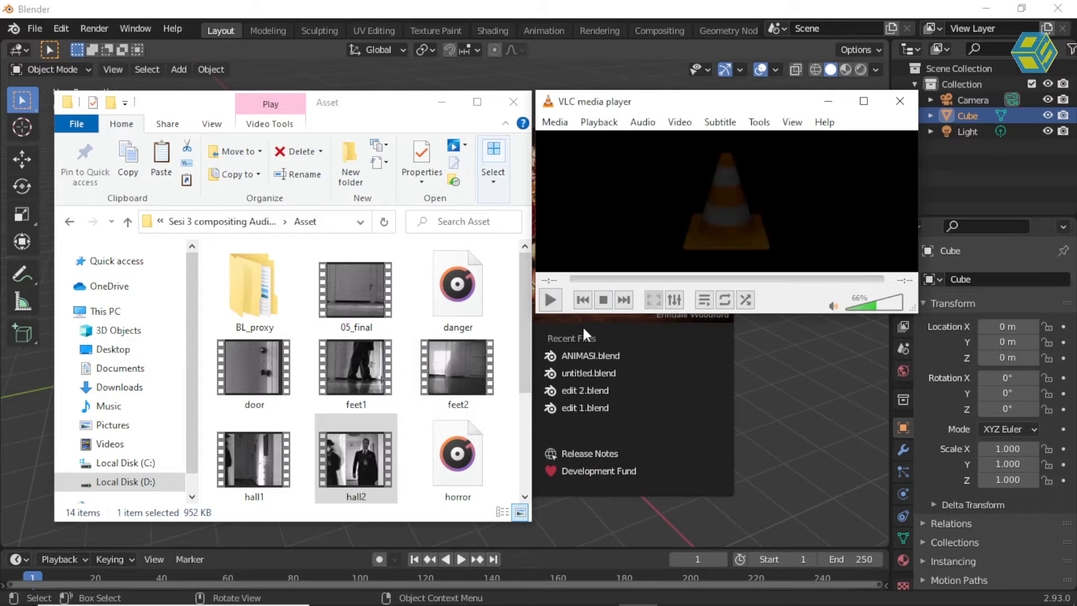
pyautogui.click(523, 366)
pyautogui.scroll(-2, 507, 409)
pyautogui.moveTo(281, 423); pyautogui.dragTo(743, 236)
pyautogui.moveTo(254, 482); pyautogui.dragTo(701, 221)
pyautogui.moveTo(356, 482); pyautogui.dragTo(714, 221)
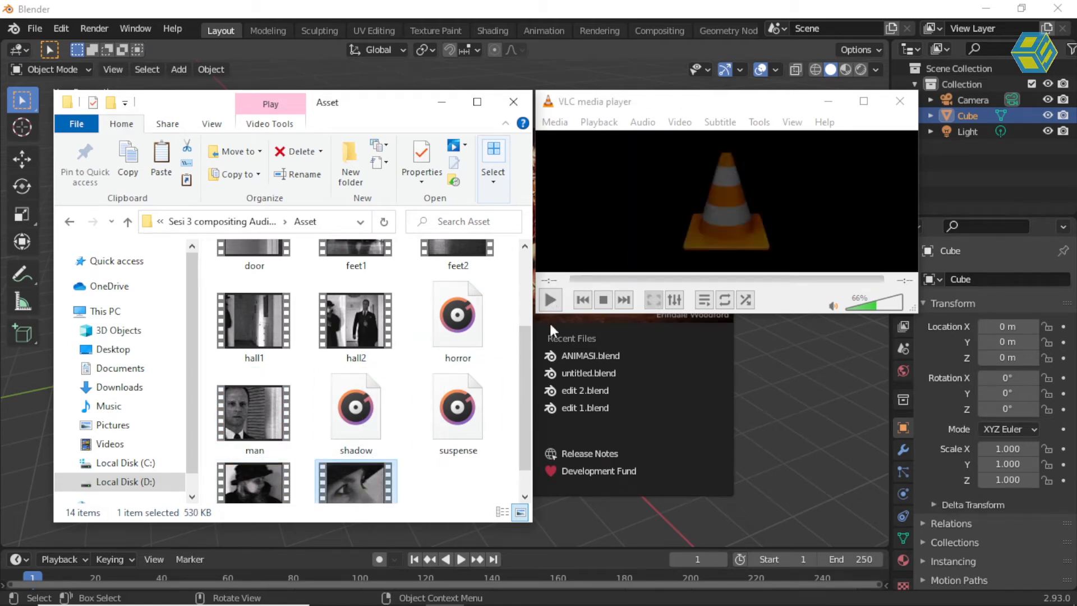
# Listen to the danger, shadow, suspense and horror audio files from the Asset folder in VLC media player
pyautogui.scroll(3, 523, 352)
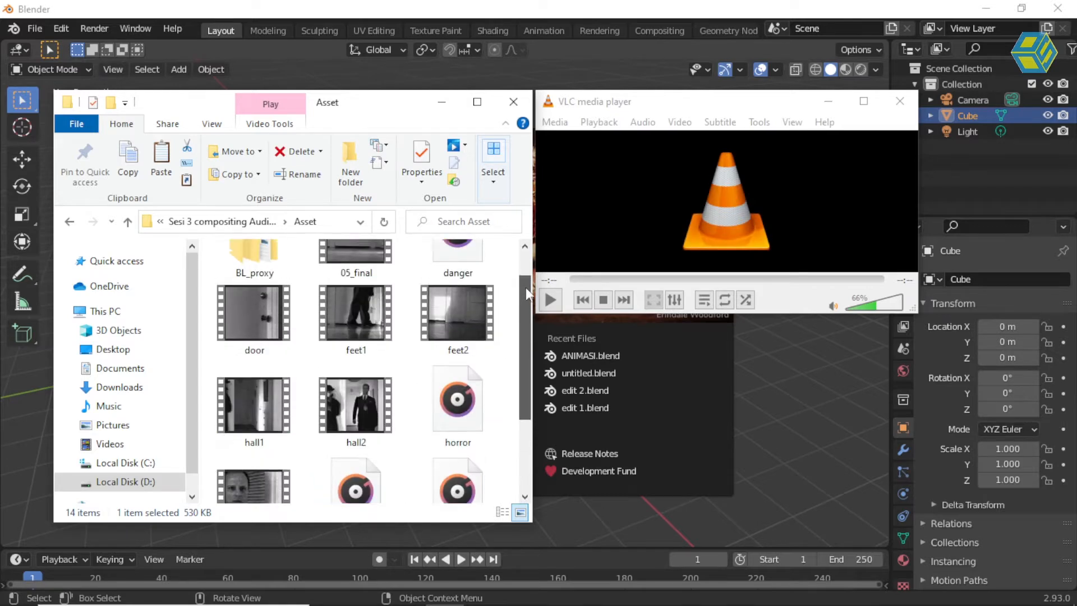
pyautogui.moveTo(466, 304); pyautogui.dragTo(668, 209)
pyautogui.scroll(-3, 521, 350)
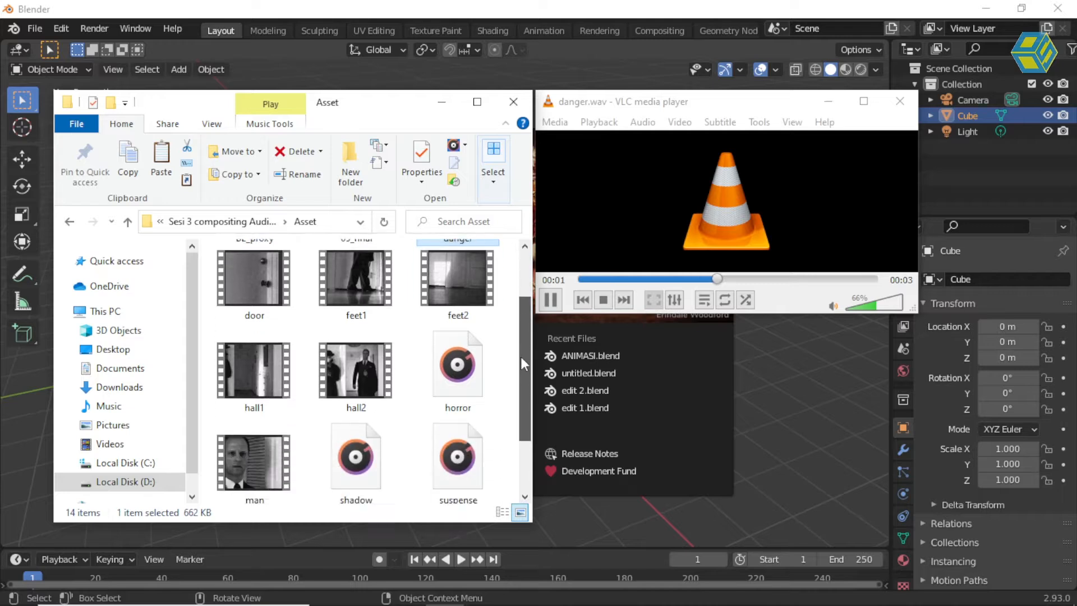
pyautogui.moveTo(375, 401); pyautogui.dragTo(719, 225)
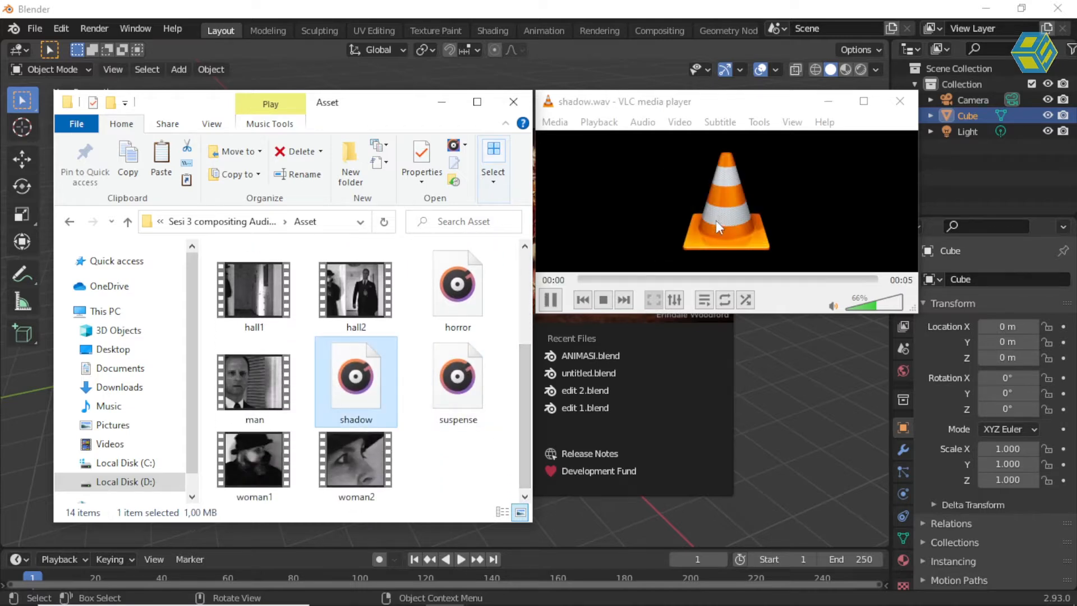
pyautogui.click(467, 382)
pyautogui.moveTo(468, 381); pyautogui.dragTo(716, 204)
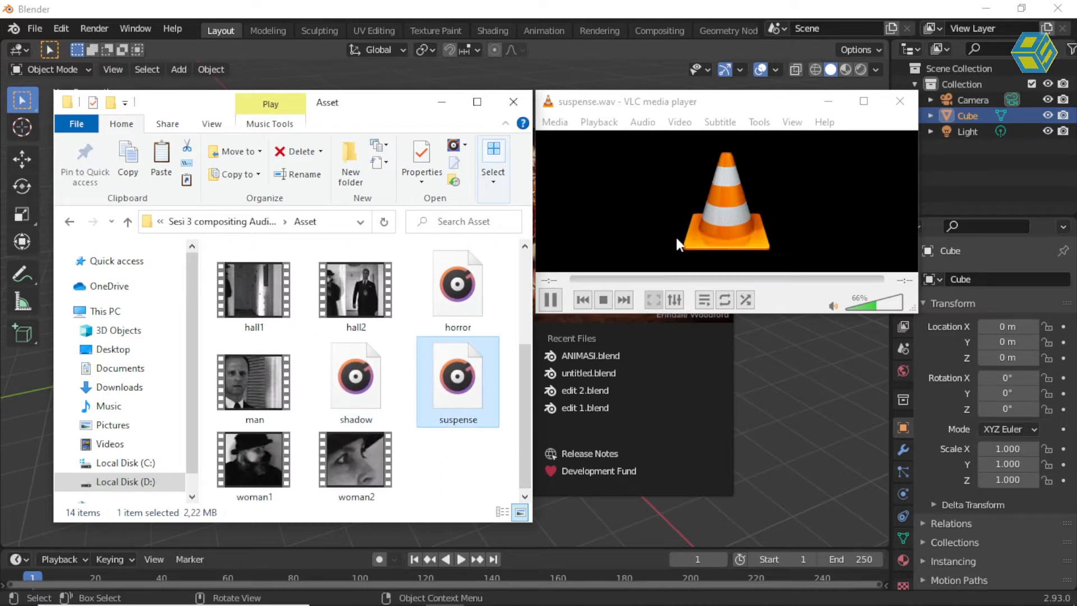
pyautogui.moveTo(468, 306); pyautogui.dragTo(645, 240)
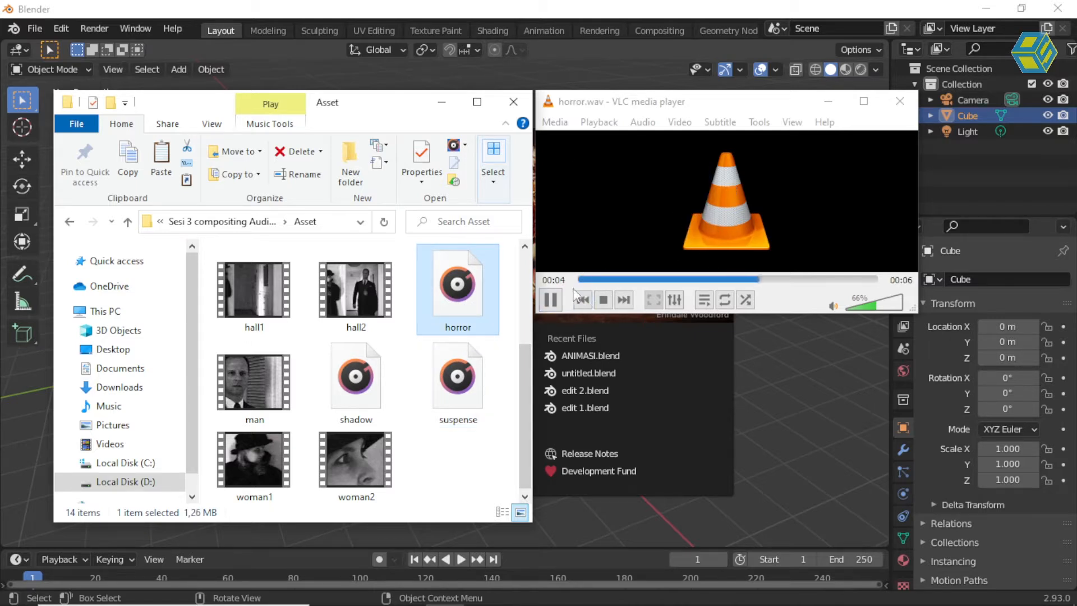
# Play 05_final from the Asset folder again, pause it and return it to 00:00
pyautogui.scroll(3, 258, 355)
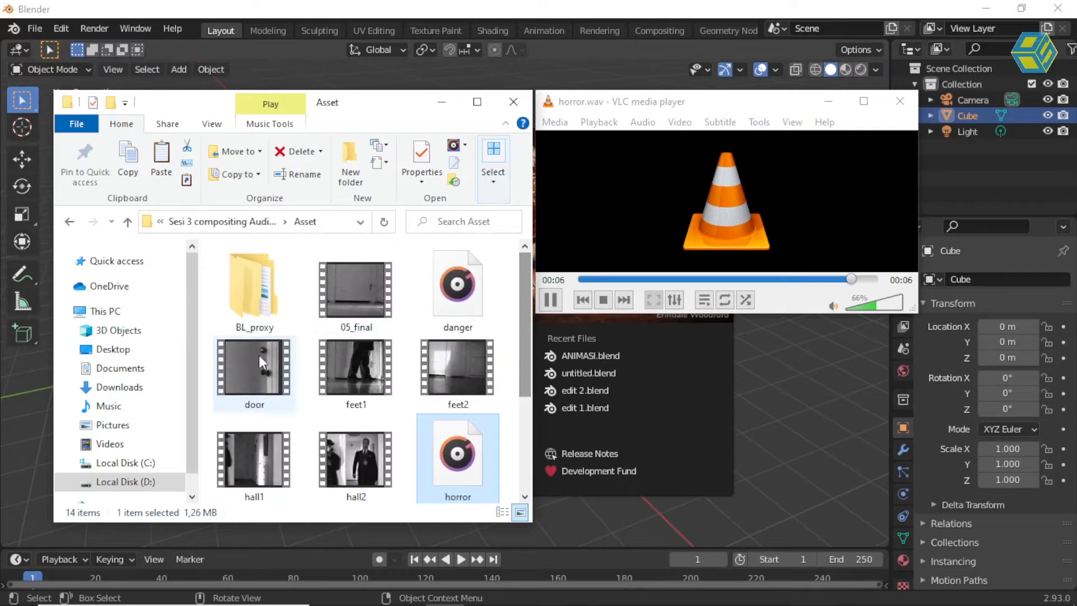
pyautogui.click(348, 295)
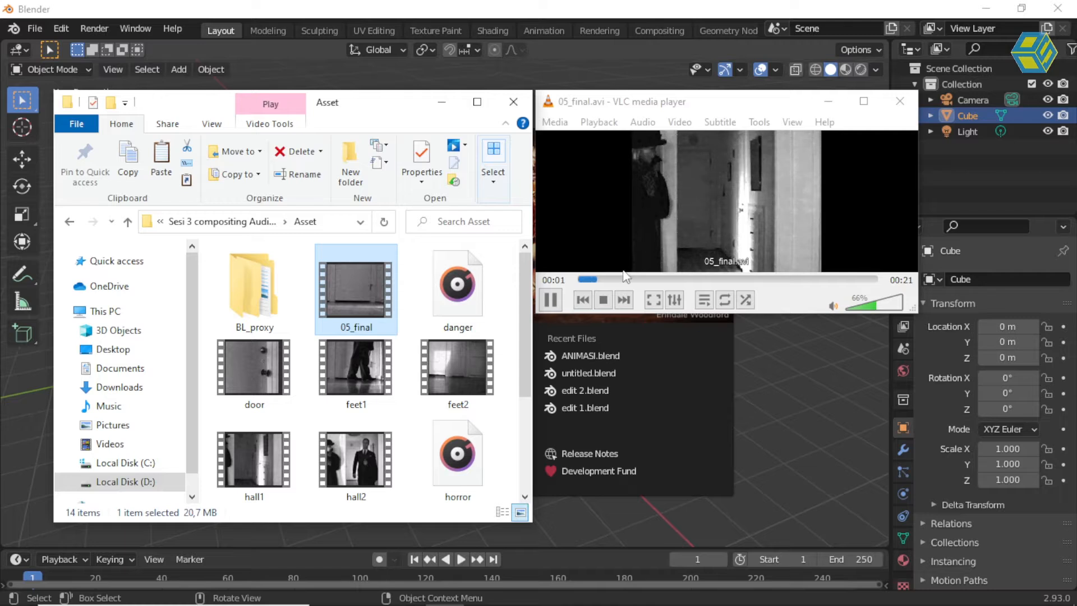
pyautogui.click(551, 300)
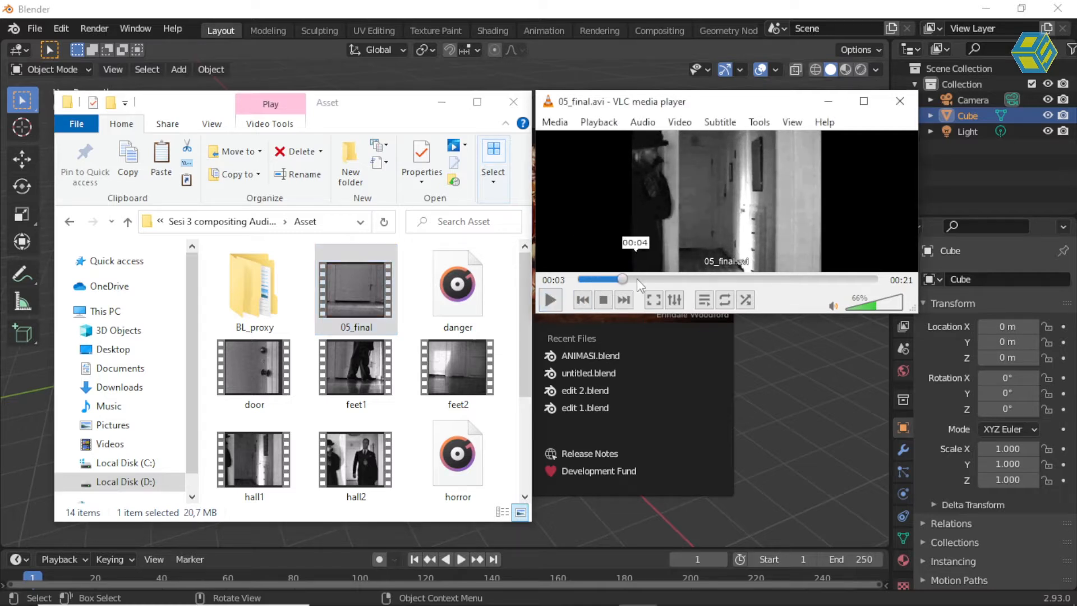
pyautogui.moveTo(621, 280); pyautogui.dragTo(578, 280)
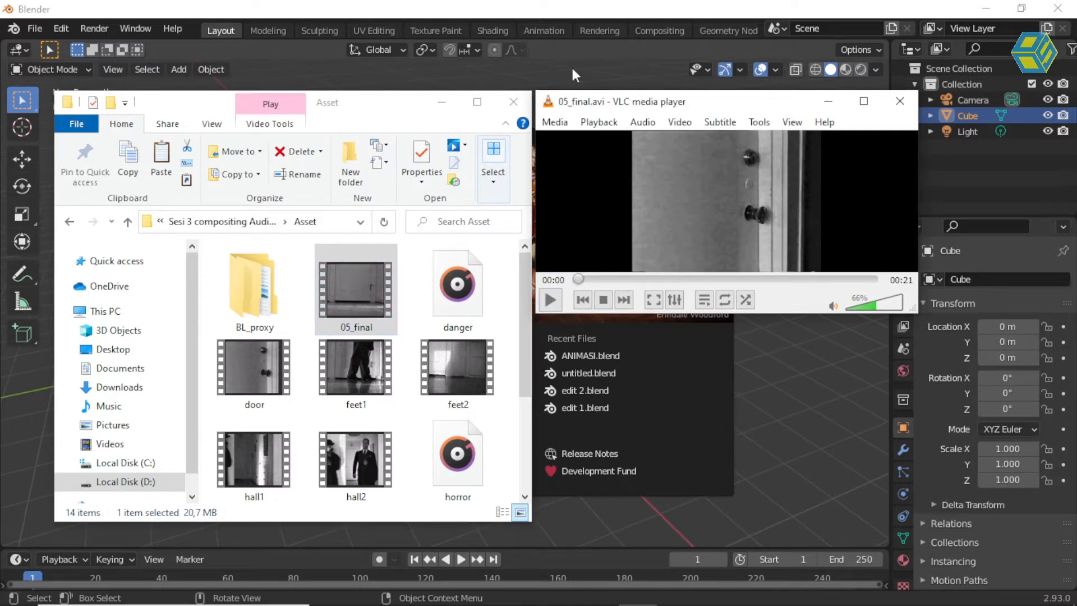
# Switch to Blender, dismiss the splash screen and create a new file from the Video Editing template
pyautogui.click(551, 9)
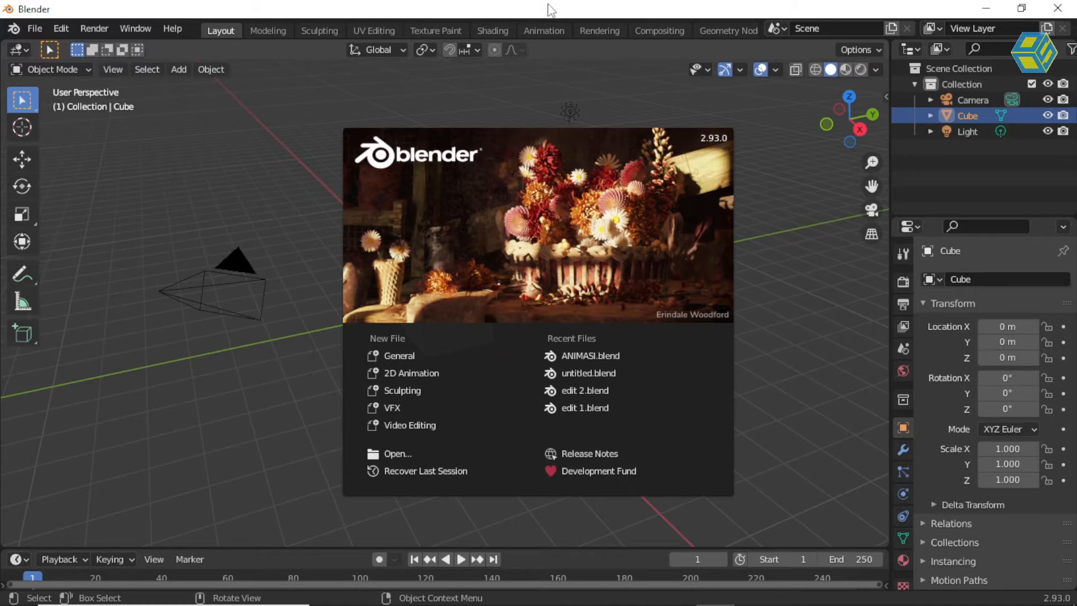
pyautogui.click(37, 29)
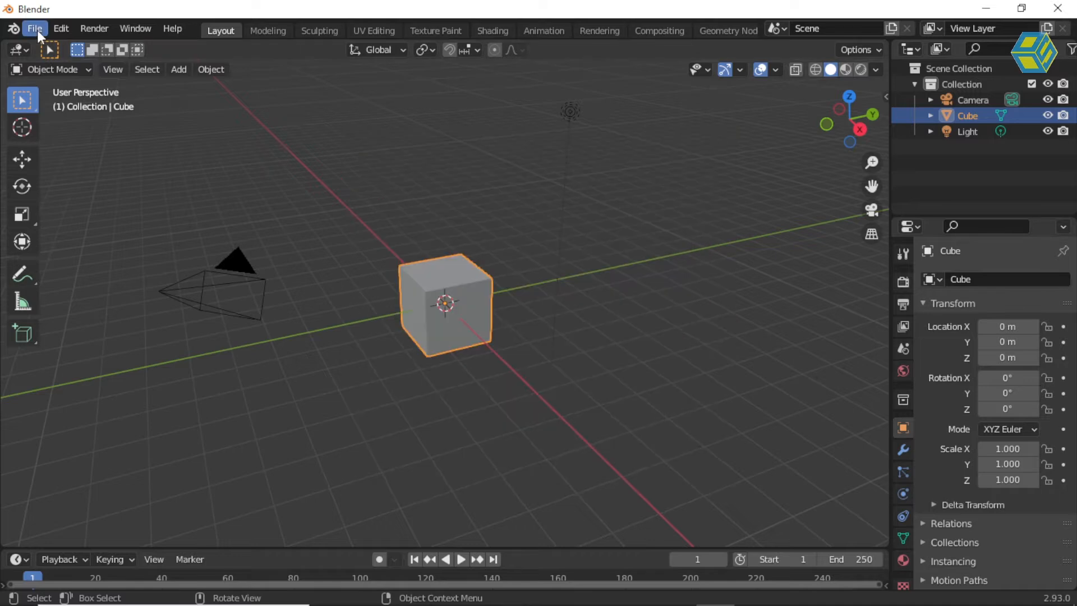
pyautogui.click(37, 29)
pyautogui.moveTo(48, 41)
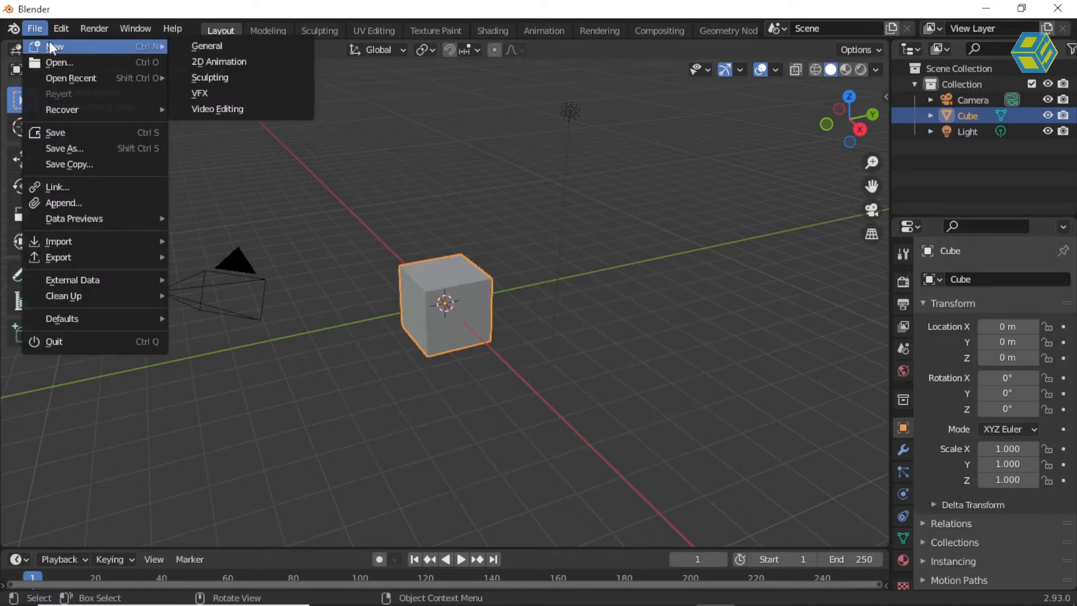
pyautogui.click(239, 109)
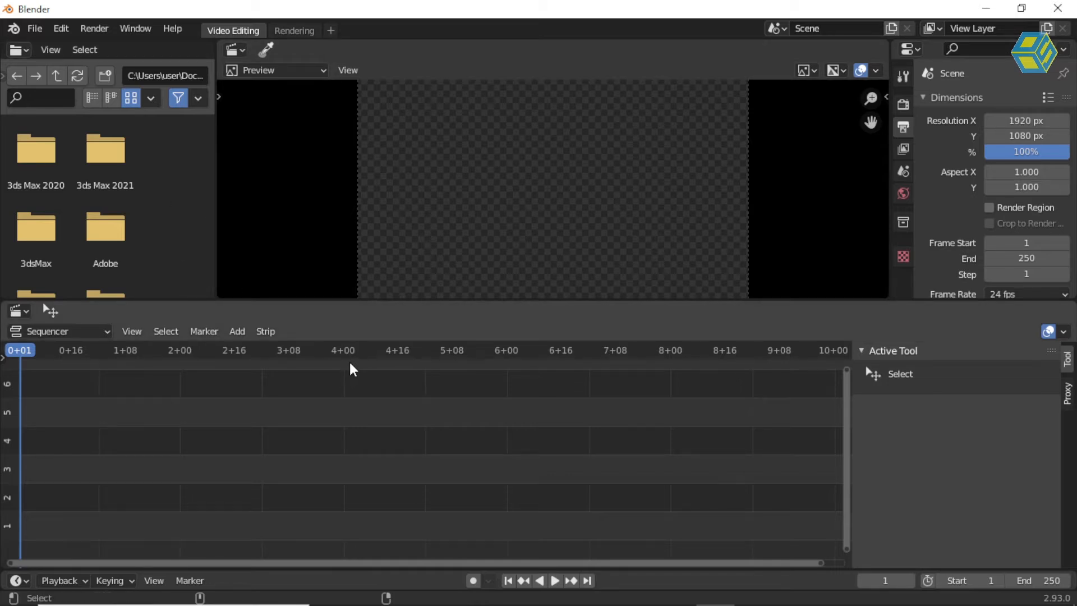
pyautogui.hotkey('alt', 'Tab')
pyautogui.hotkey('alt', 'Tab')
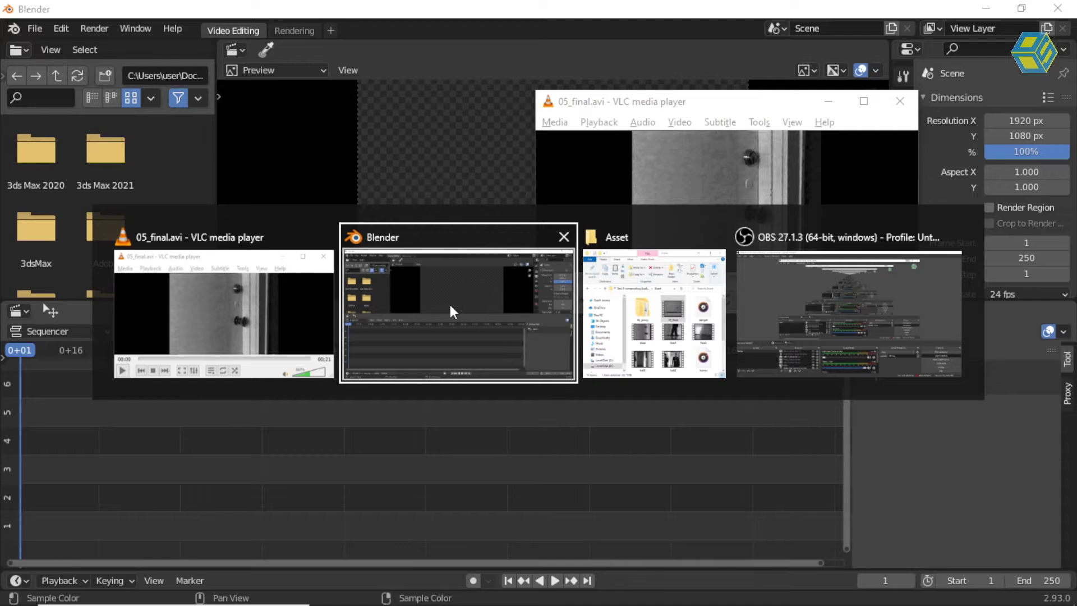
pyautogui.hotkey('alt', 'Tab')
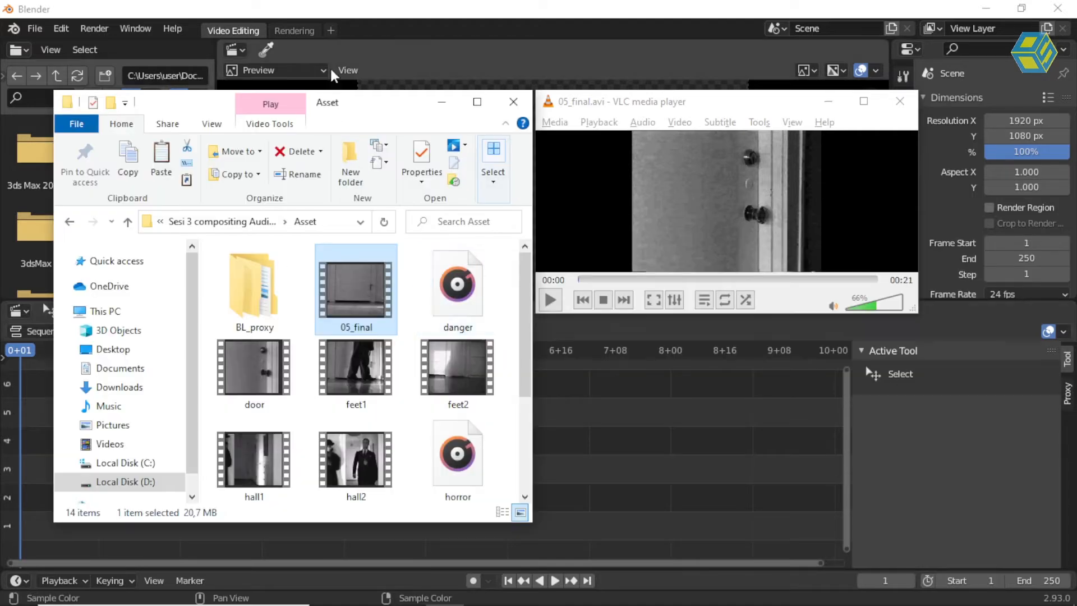
pyautogui.click(349, 11)
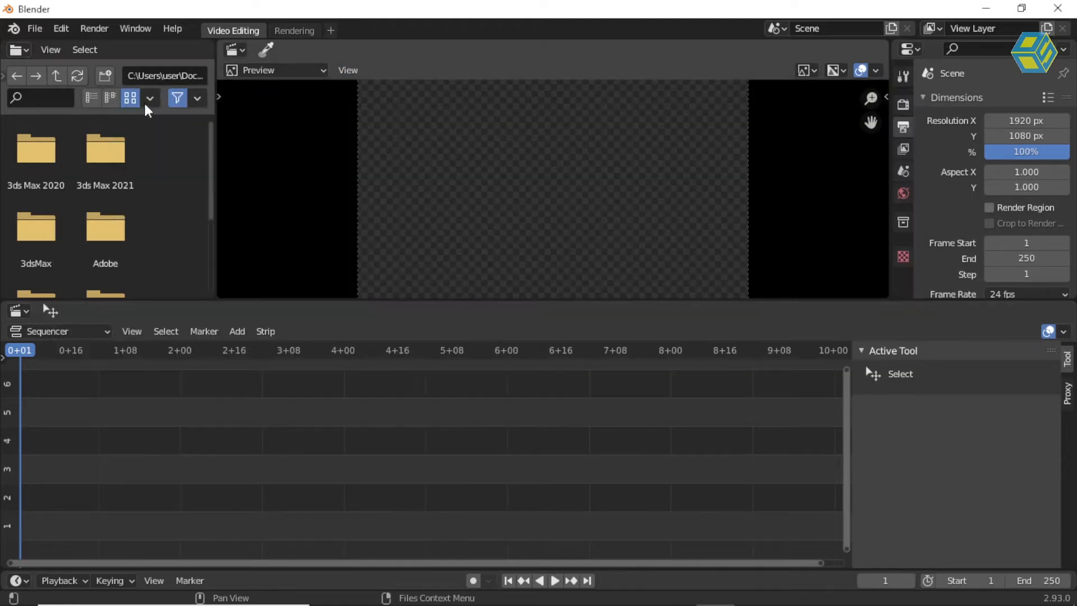
# Open Local Disk (D:) in the file browser and widen the file browser area toward the preview
pyautogui.click(6, 75)
pyautogui.click(87, 112)
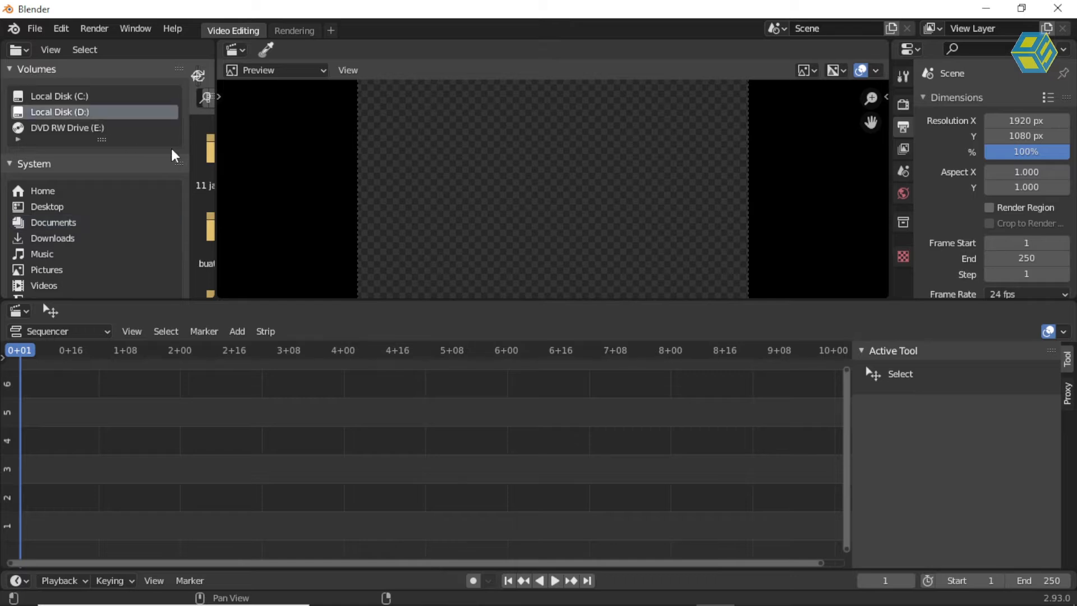
pyautogui.moveTo(211, 174); pyautogui.dragTo(456, 166)
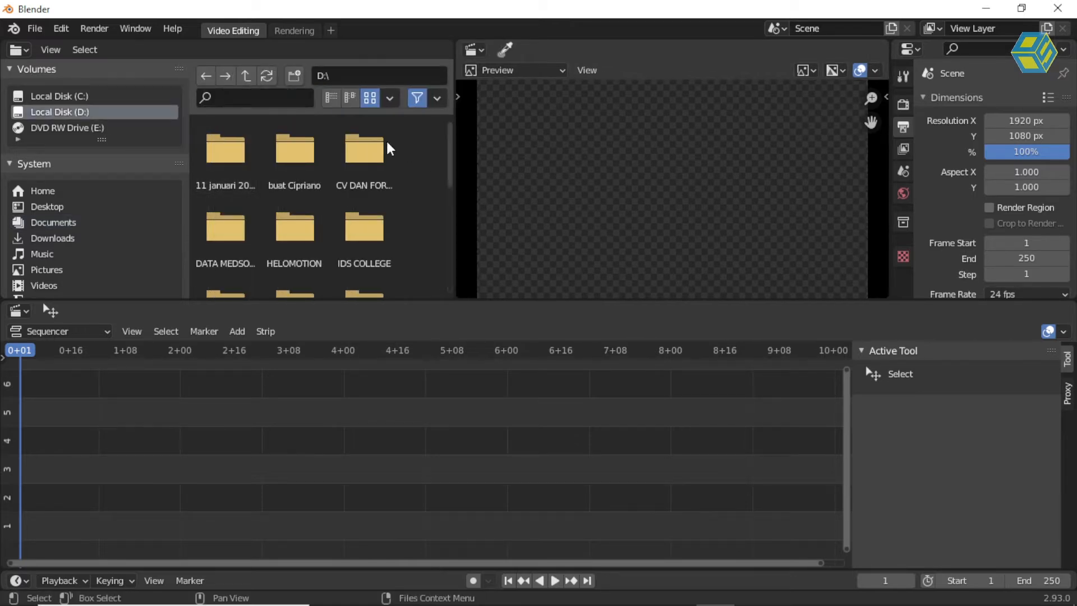
# Show the D: drive's folders as a list and navigate to the project's Asset folder with the video and audio files
pyautogui.click(350, 98)
pyautogui.scroll(-5, 233, 176)
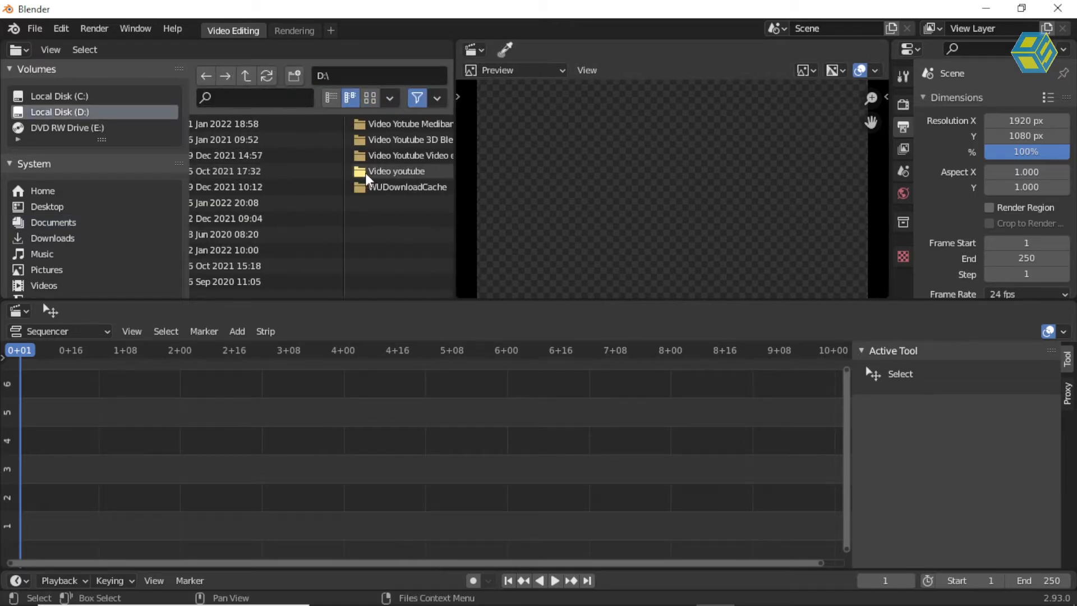
pyautogui.scroll(-3, 394, 182)
pyautogui.doubleClick(368, 155)
pyautogui.click(252, 171)
pyautogui.doubleClick(253, 172)
pyautogui.doubleClick(233, 125)
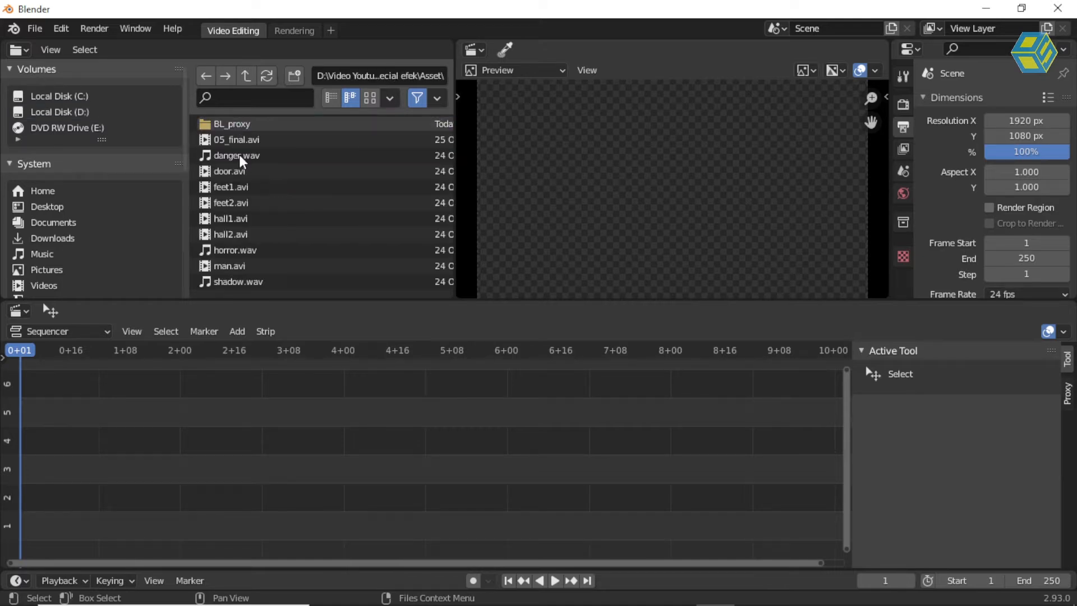
# Display the Asset folder's files as thumbnails with size Small, sorted by Name
pyautogui.click(370, 98)
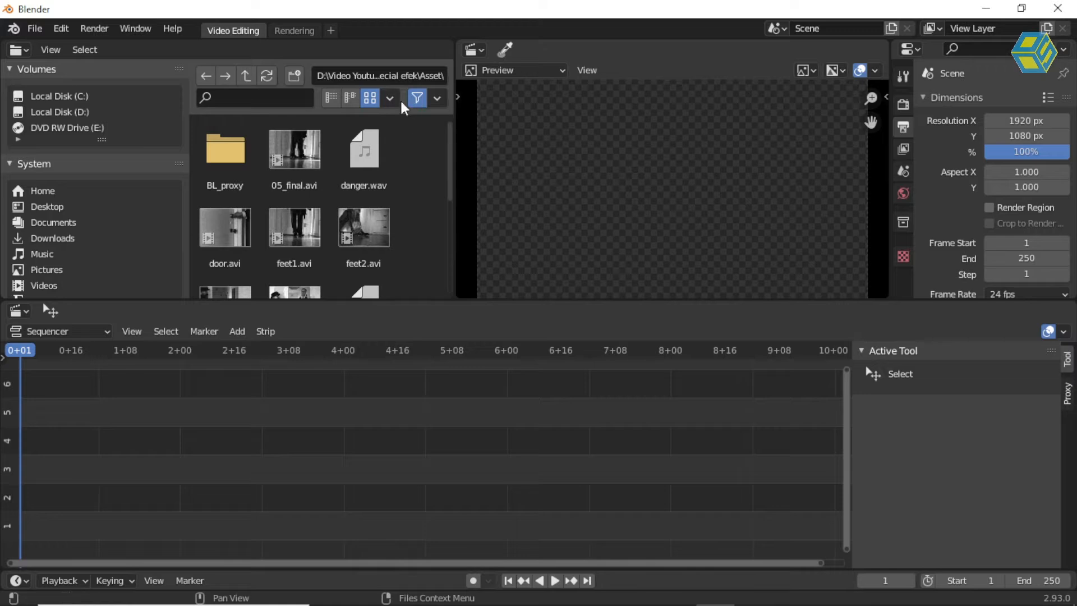
pyautogui.click(391, 99)
pyautogui.click(413, 130)
pyautogui.click(412, 130)
pyautogui.click(412, 129)
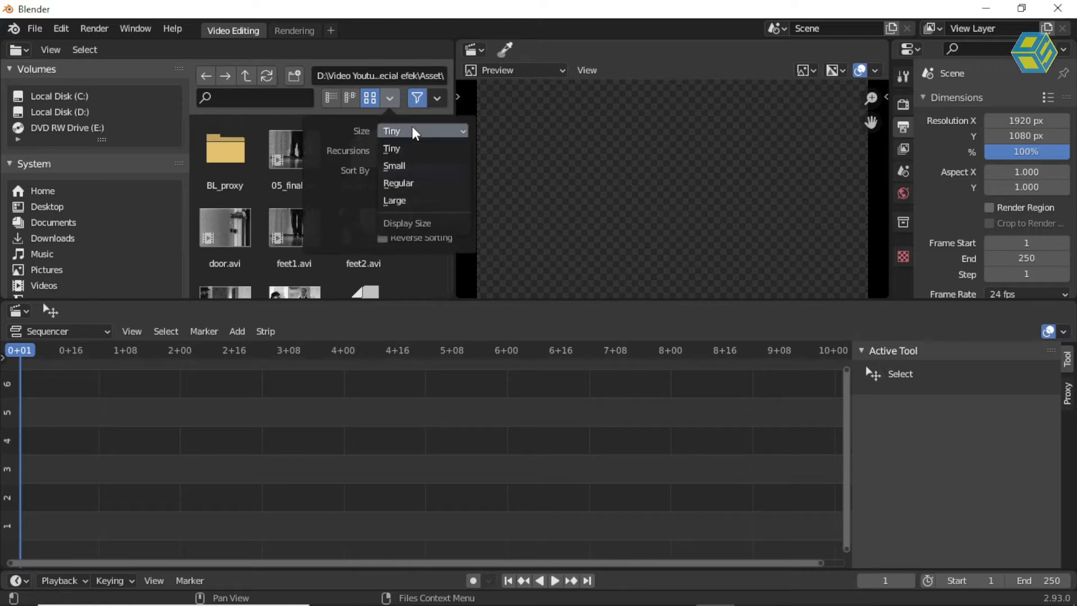
pyautogui.click(403, 165)
pyautogui.click(422, 170)
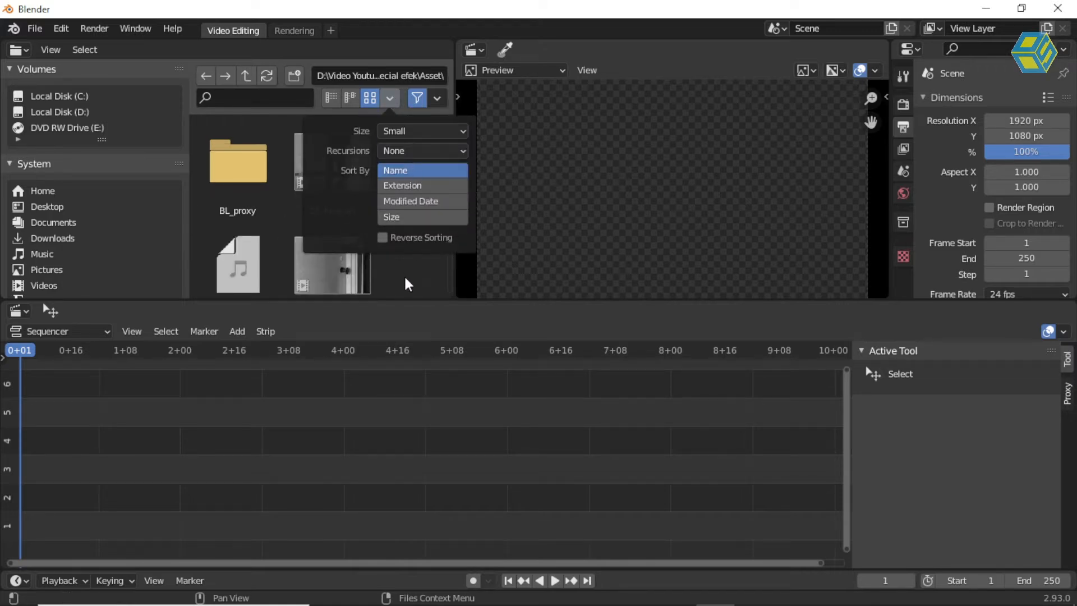
# Look through the video and audio file thumbnails in the Asset folder
pyautogui.scroll(-8, 413, 203)
pyautogui.scroll(7, 414, 203)
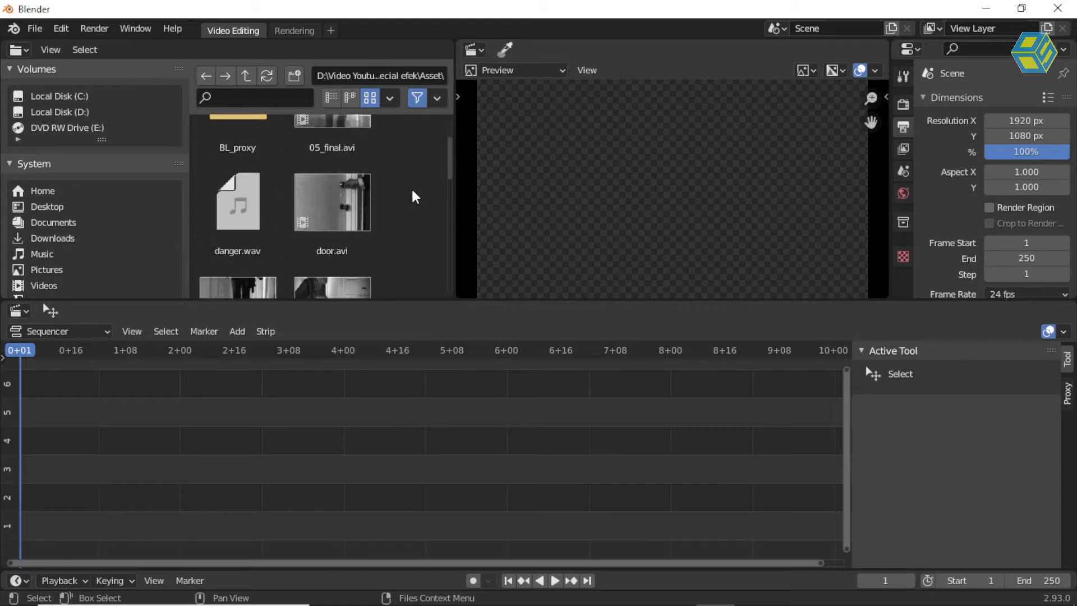
pyautogui.scroll(-2, 415, 196)
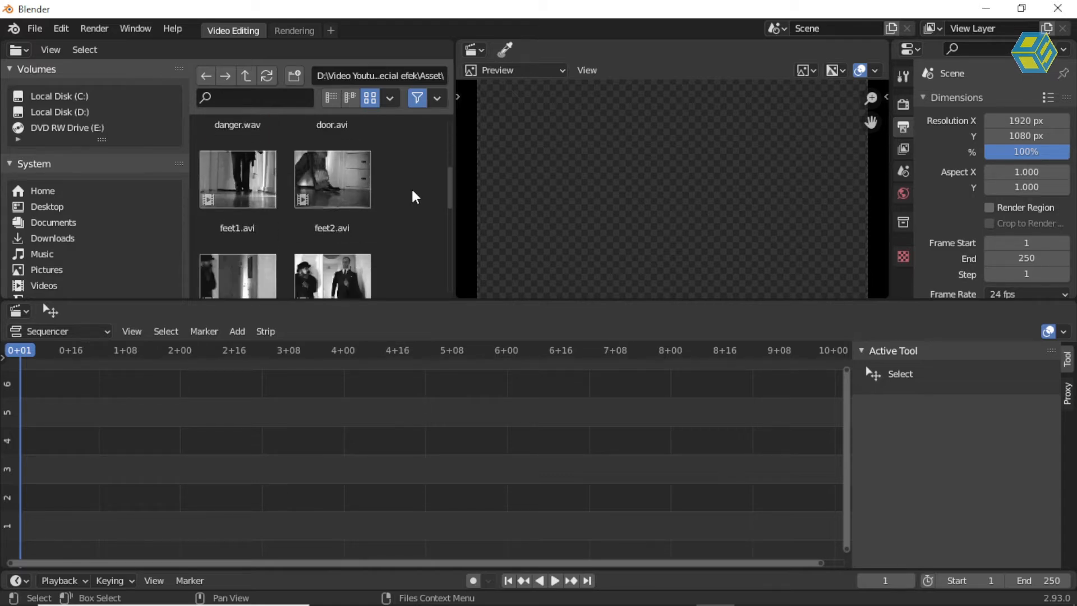
pyautogui.scroll(-3, 415, 197)
pyautogui.scroll(6, 415, 197)
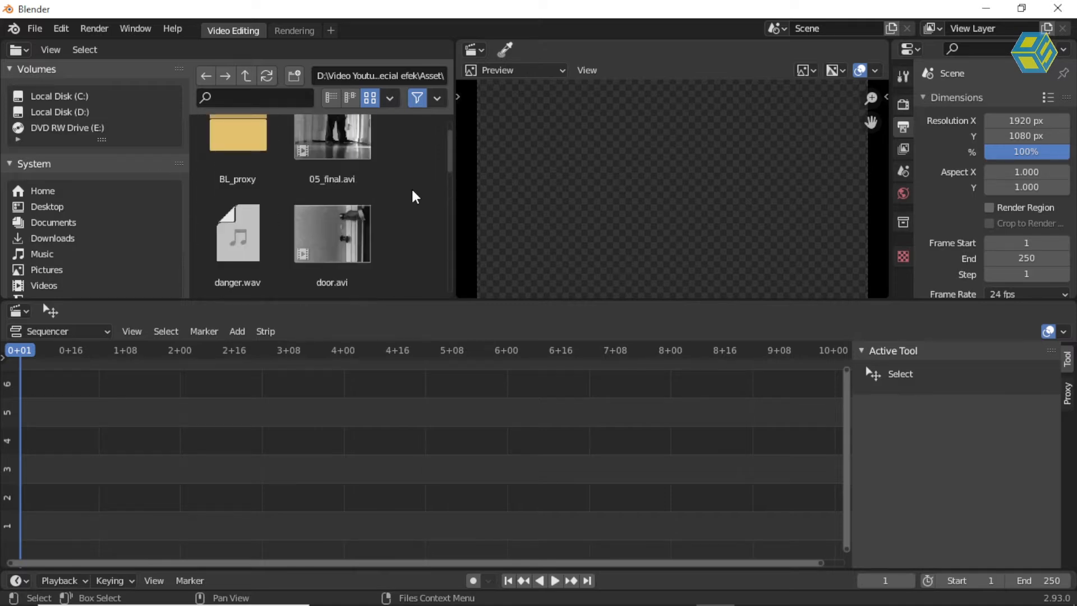
pyautogui.scroll(1, 415, 197)
pyautogui.scroll(-2, 415, 197)
pyautogui.scroll(2, 414, 197)
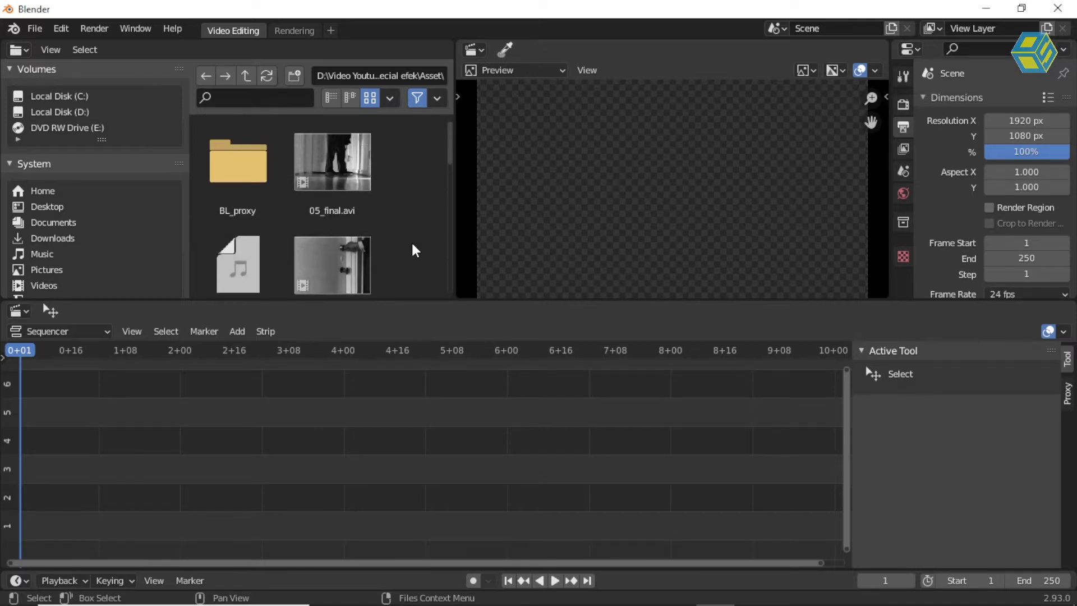
# Switch to VLC and scrub 05_final.avi to the end of its opening door shot, around 00:02
pyautogui.hotkey('alt', 'Tab')
pyautogui.hotkey('alt', 'Tab')
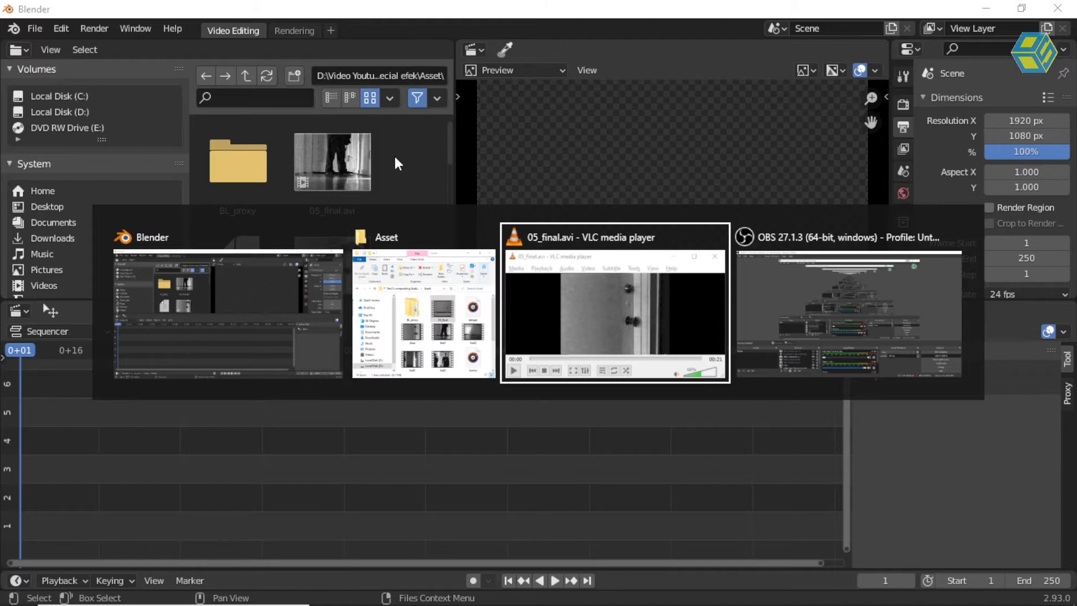
pyautogui.moveTo(581, 279); pyautogui.dragTo(605, 287)
pyautogui.moveTo(604, 289); pyautogui.dragTo(607, 289)
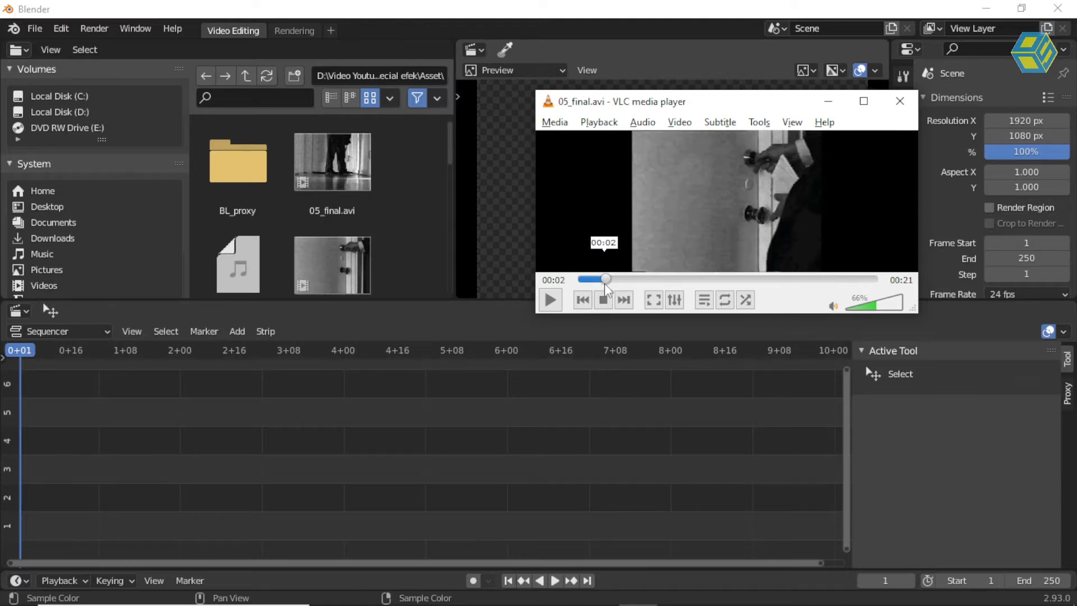
# Return to Blender and add door.avi at the start of the timeline, with video on channel 2 and sound on channel 1
pyautogui.click(398, 223)
pyautogui.scroll(-1, 399, 203)
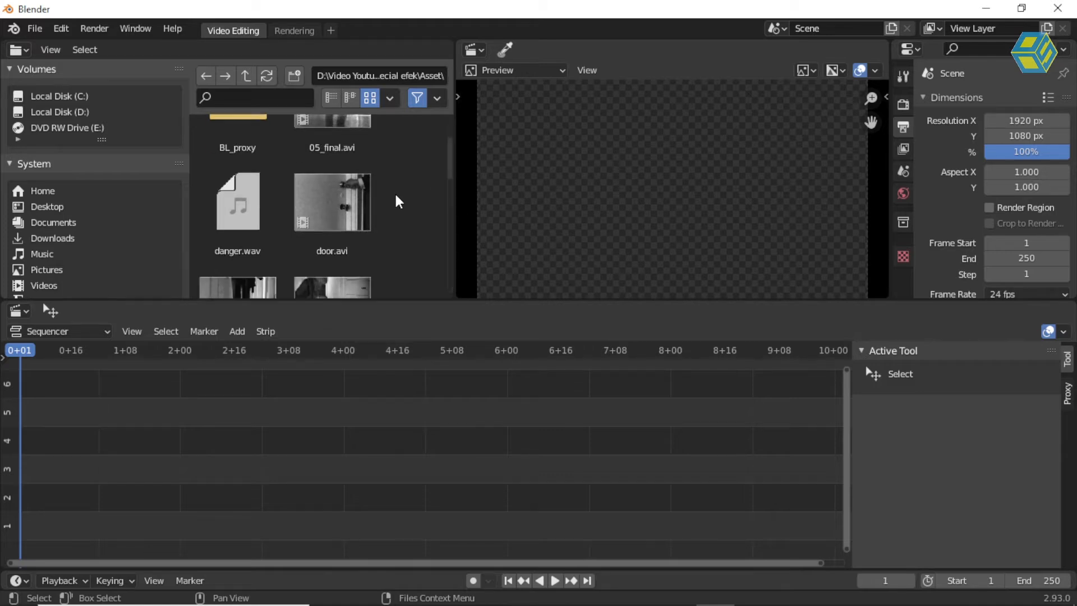
pyautogui.moveTo(348, 204); pyautogui.dragTo(122, 482)
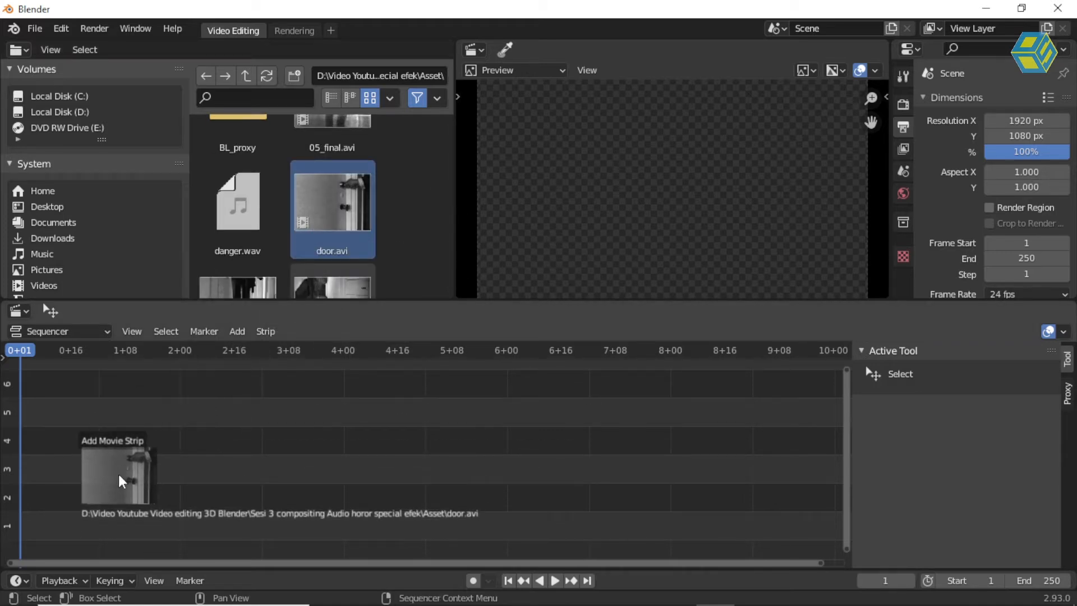
pyautogui.moveTo(156, 440); pyautogui.dragTo(153, 433)
# Split the door video and sound strips at frame 63 and delete the parts after the cut
pyautogui.press('space')
pyautogui.moveTo(48, 355); pyautogui.dragTo(25, 356)
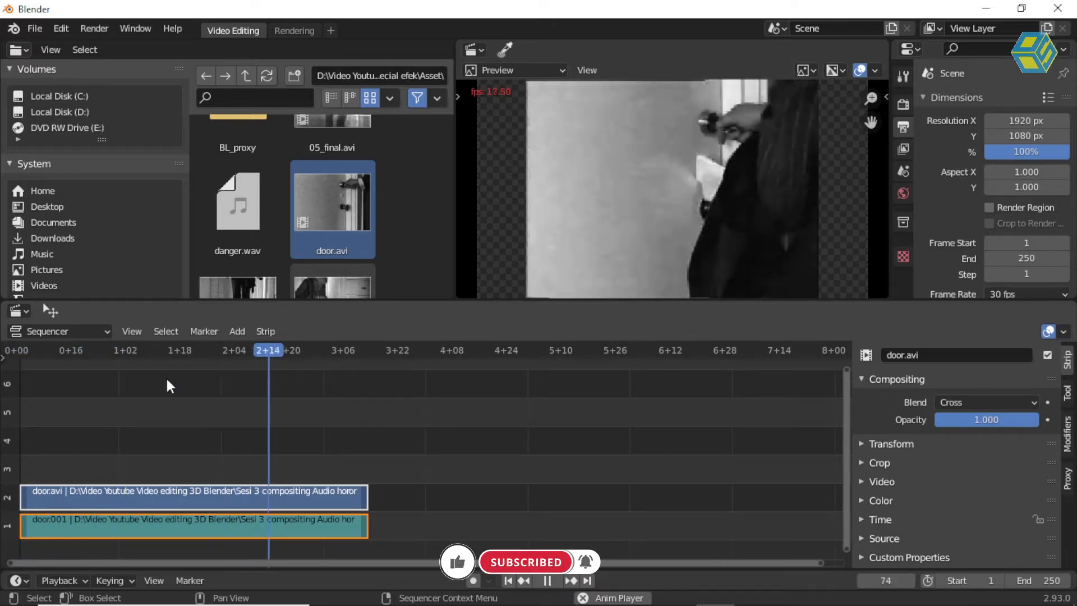
pyautogui.moveTo(283, 350); pyautogui.dragTo(233, 357)
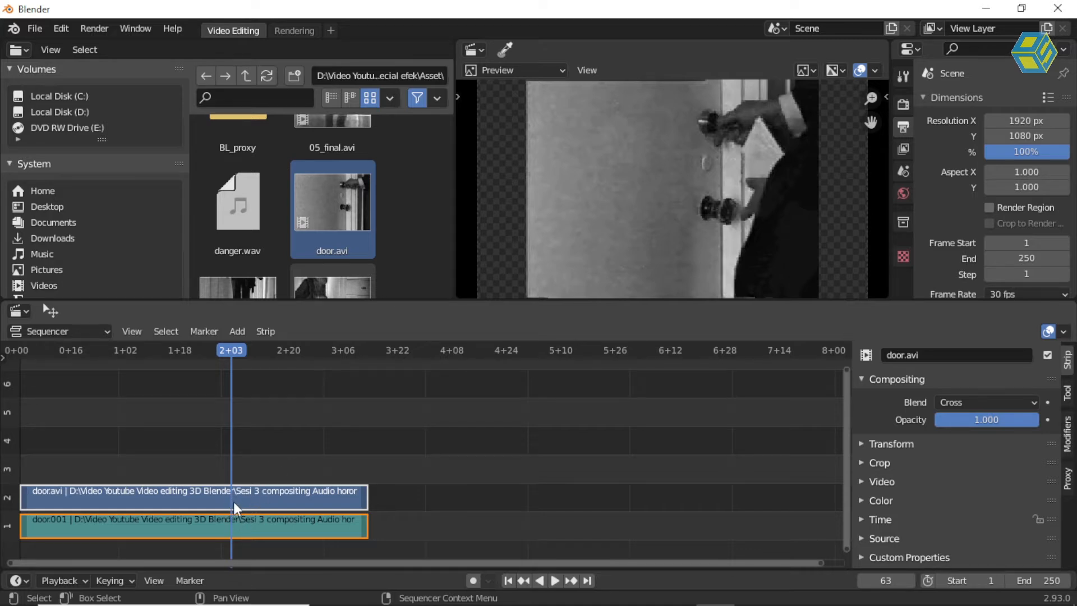
pyautogui.press('k')
pyautogui.click(264, 476)
pyautogui.moveTo(287, 452); pyautogui.dragTo(301, 523)
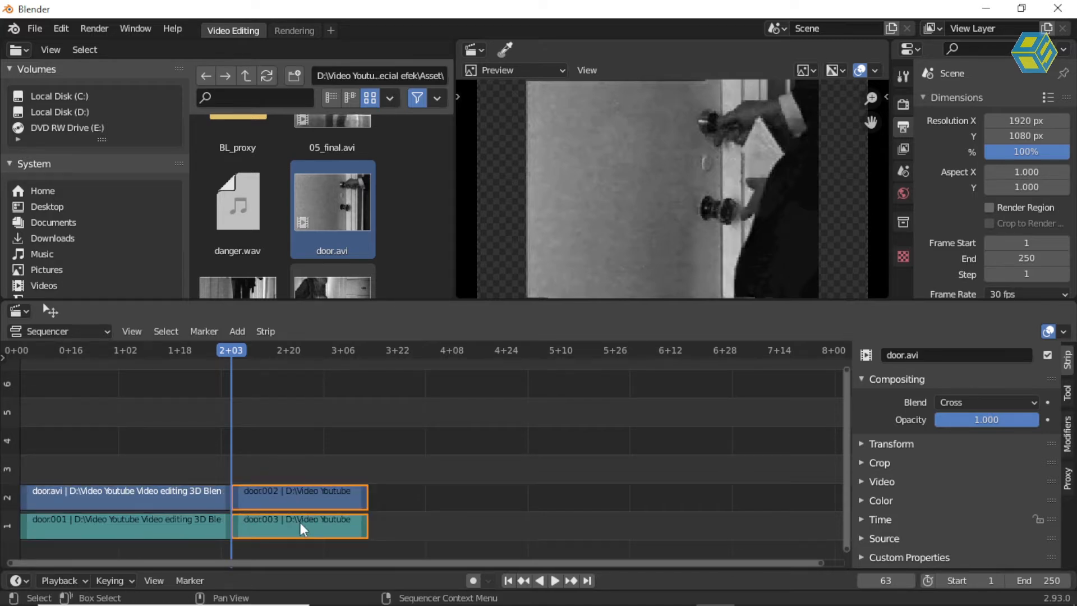
pyautogui.press('Delete')
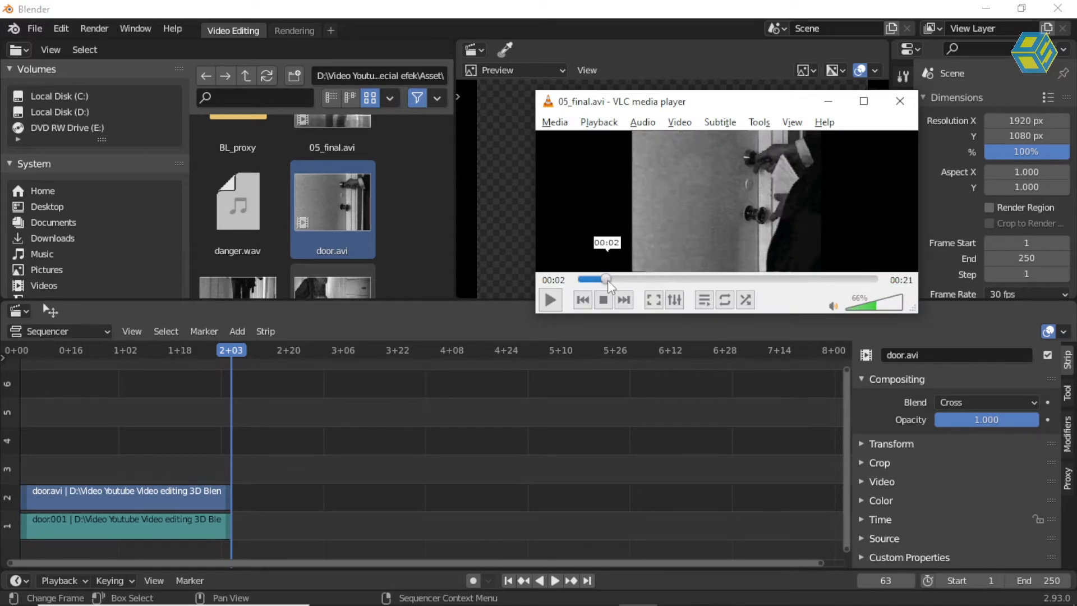
# Check the next shot of 05_final.avi in VLC and add hall1.avi directly after the door clip in Blender
pyautogui.moveTo(608, 280); pyautogui.dragTo(611, 281)
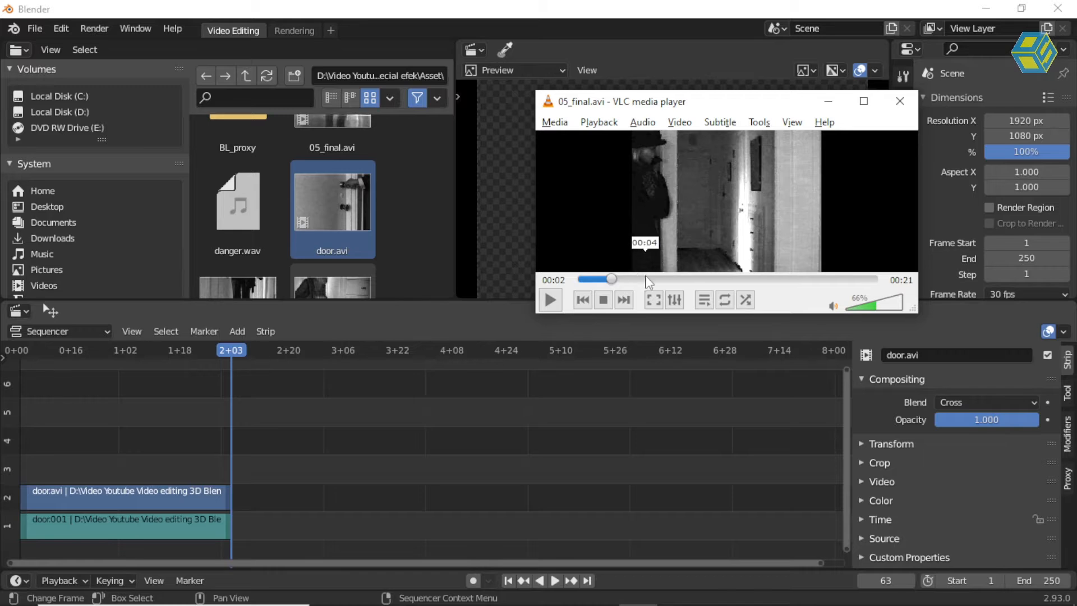
pyautogui.press('space')
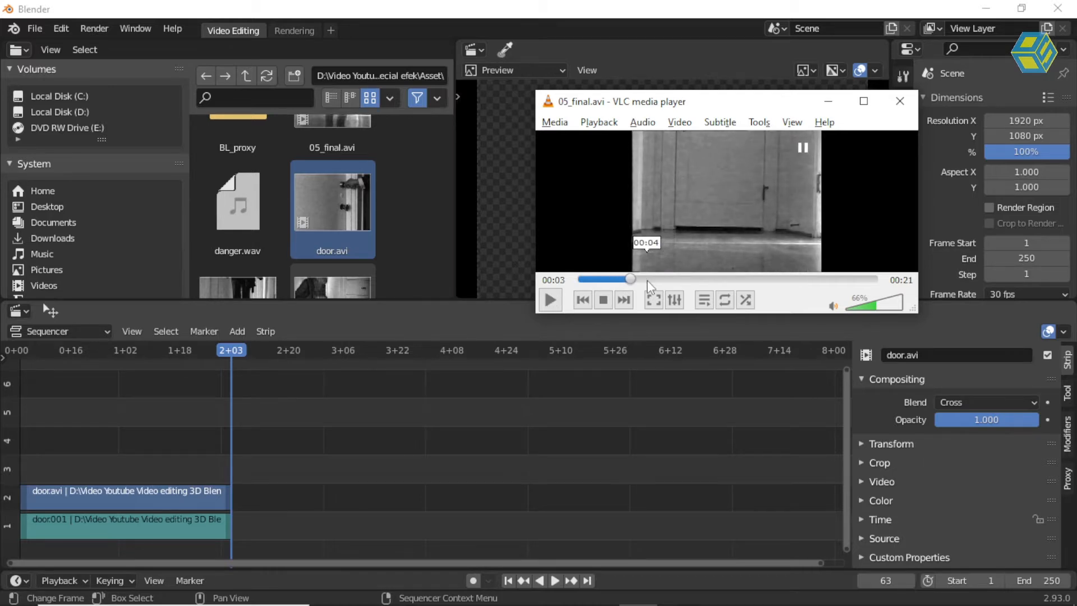
pyautogui.click(401, 224)
pyautogui.scroll(-3, 409, 227)
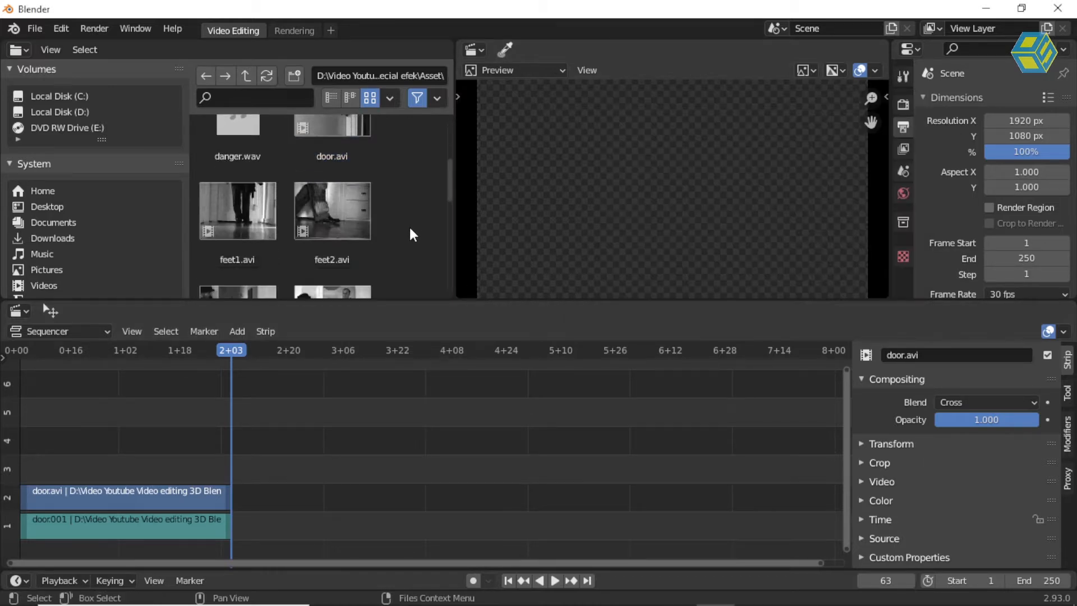
pyautogui.scroll(-3, 410, 227)
pyautogui.moveTo(230, 233); pyautogui.dragTo(275, 506)
# Play the hall1 clip in the timeline and compare it with the hallway shot around 00:03 of 05_final.avi in VLC
pyautogui.press('space')
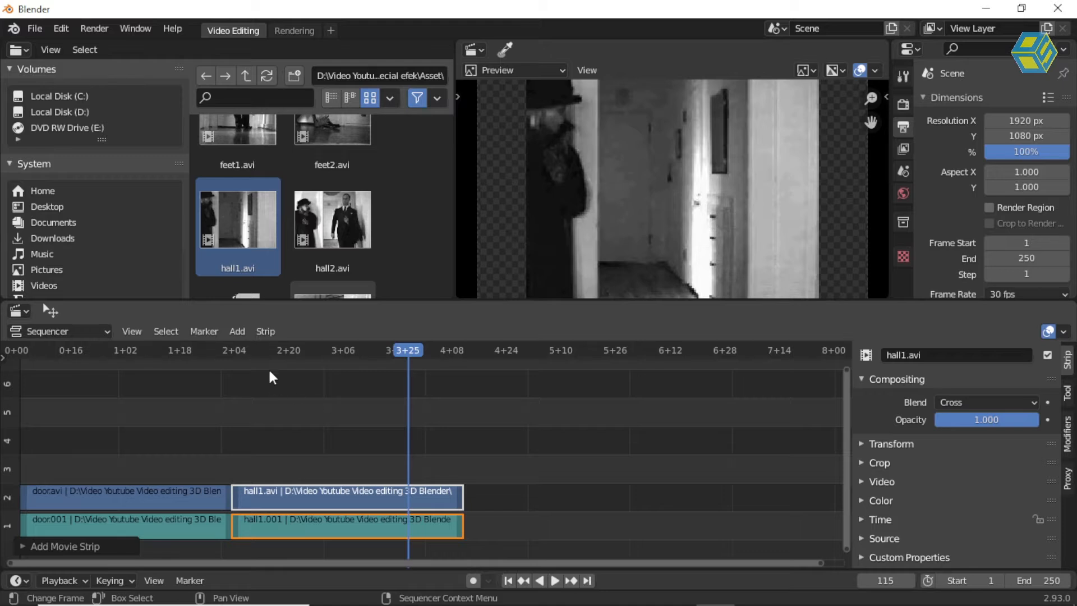
pyautogui.moveTo(273, 348); pyautogui.dragTo(209, 350)
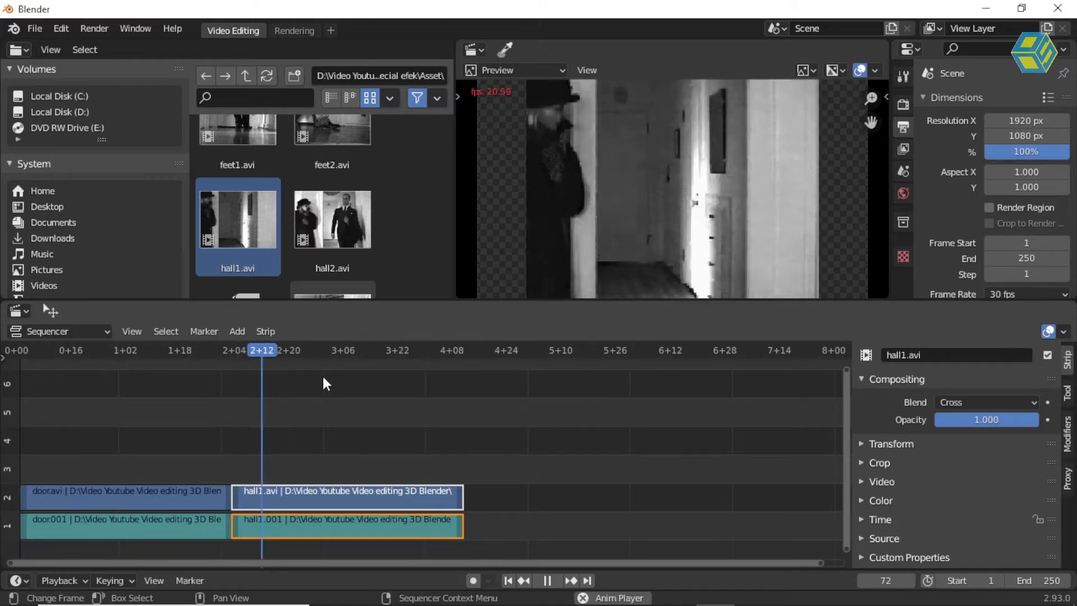
pyautogui.press('space')
pyautogui.hotkey('alt', 'Tab')
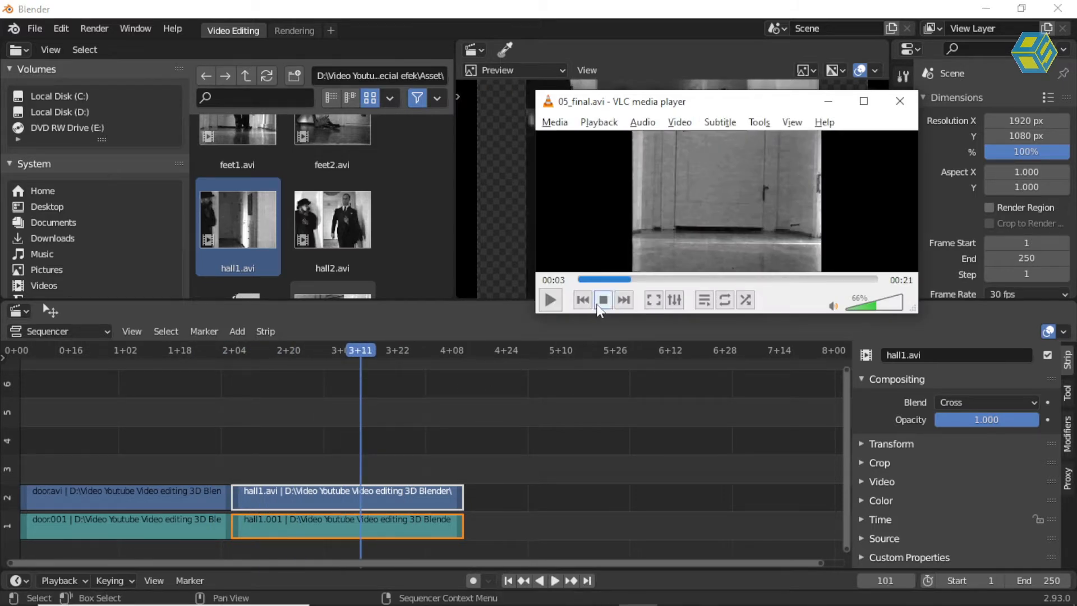
pyautogui.moveTo(627, 281); pyautogui.dragTo(624, 280)
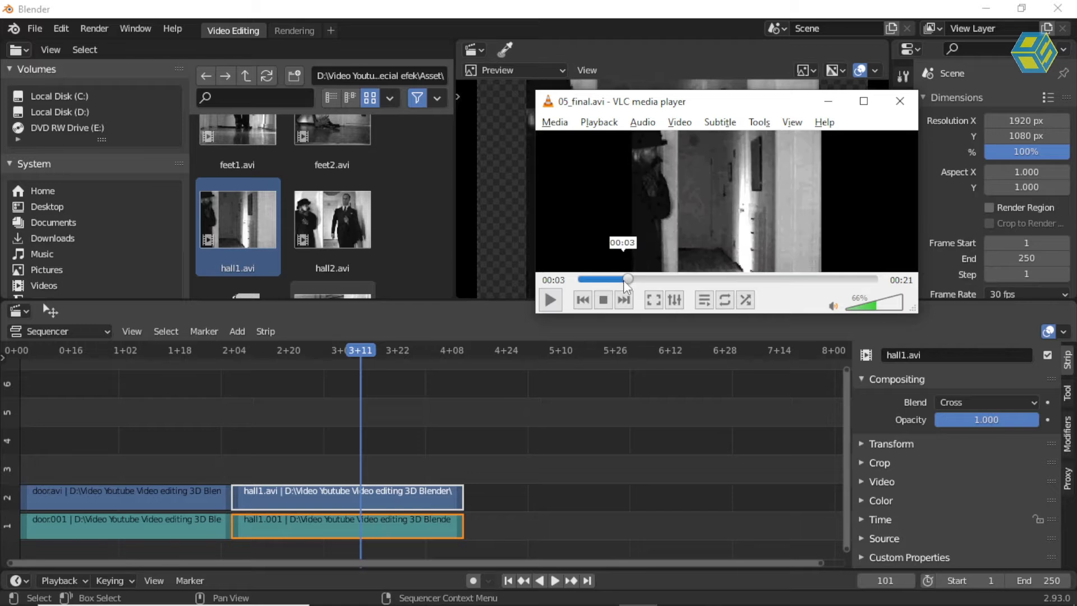
pyautogui.click(550, 300)
pyautogui.click(550, 301)
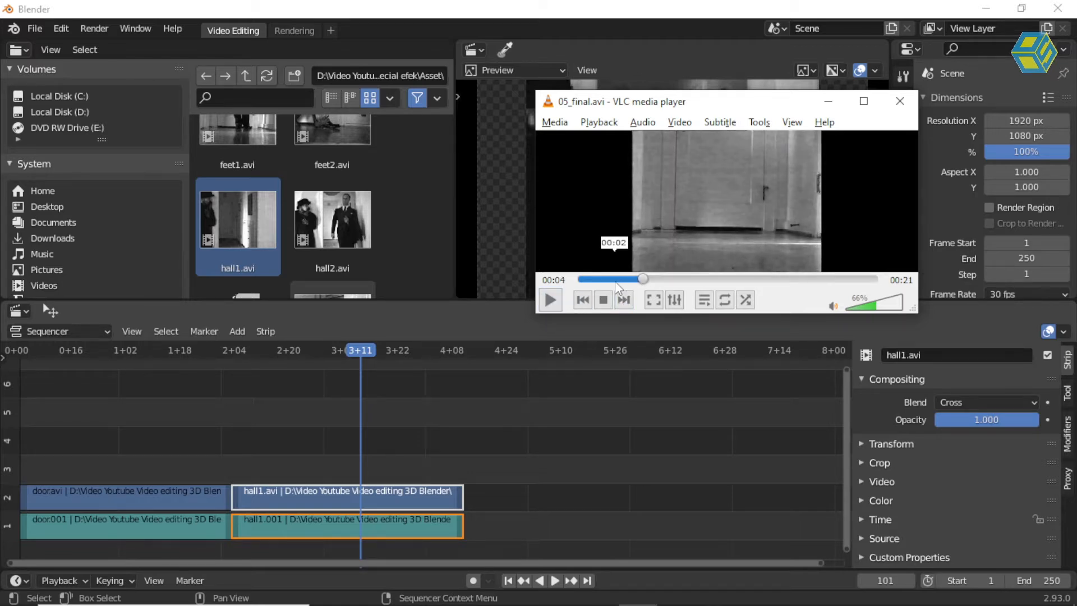
pyautogui.click(621, 281)
pyautogui.click(550, 300)
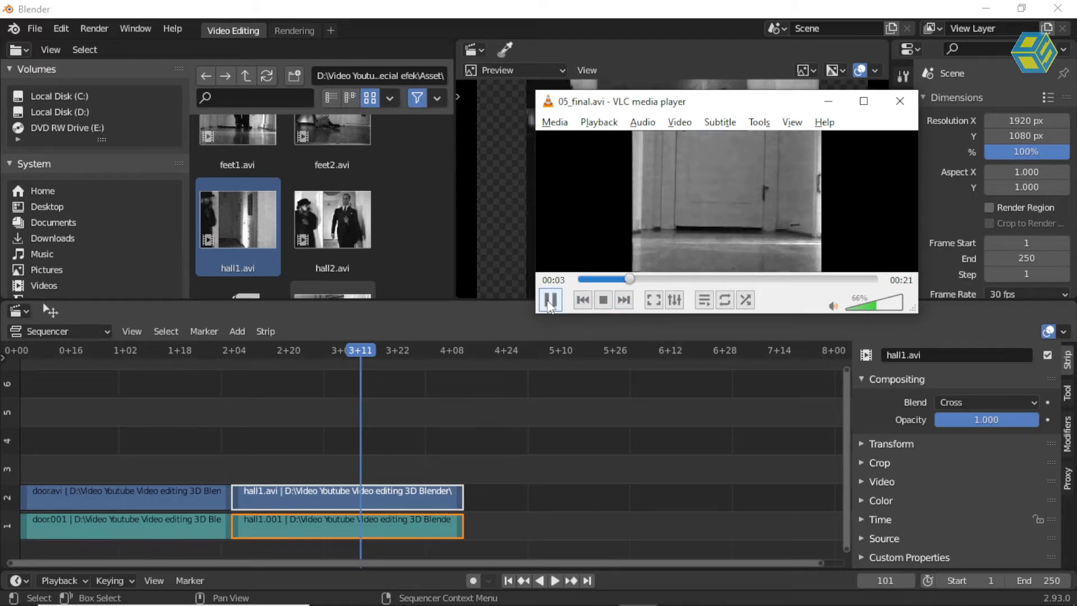
# Delete the sound strip of the hall1 clip from channel 1 in Blender, keeping its video strip
pyautogui.click(421, 393)
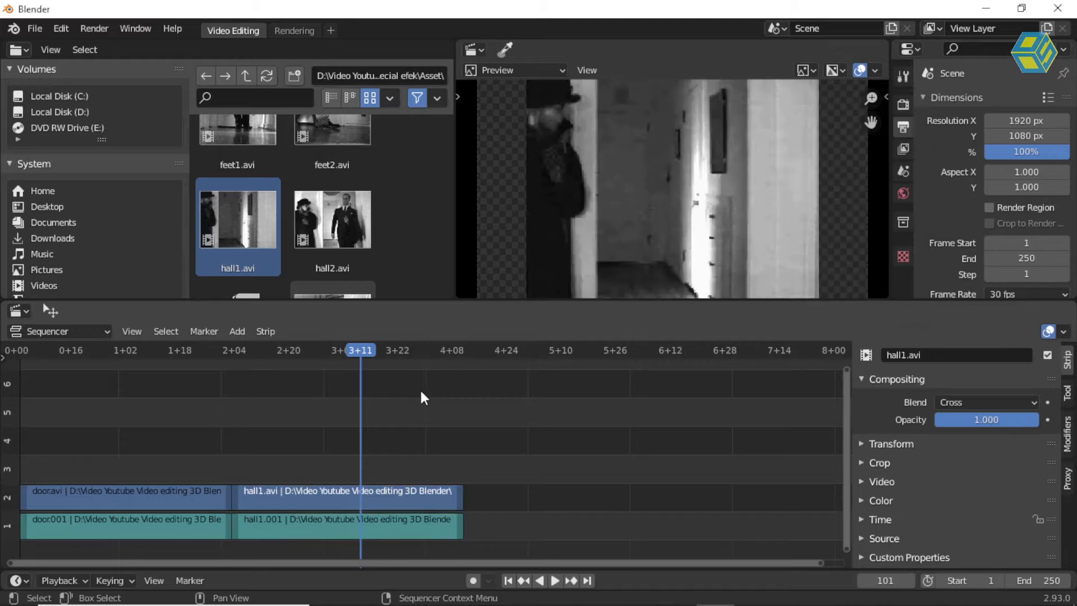
pyautogui.click(368, 524)
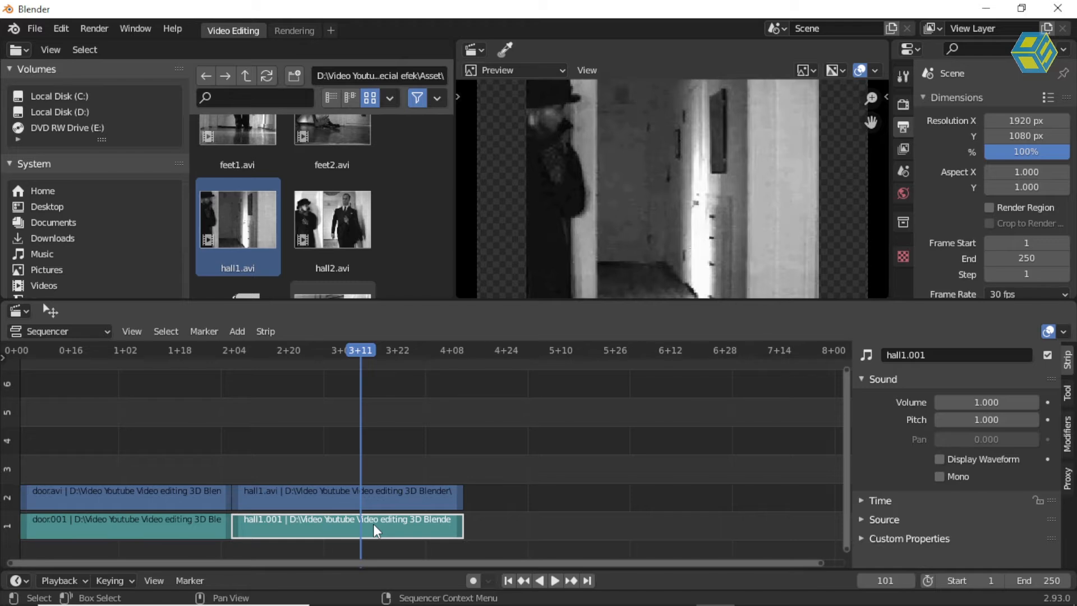
pyautogui.press('Delete')
# Replay the hall1 video strip and check the end of the hallway shot in VLC to find the cut point
pyautogui.moveTo(287, 359); pyautogui.dragTo(211, 358)
pyautogui.press('space')
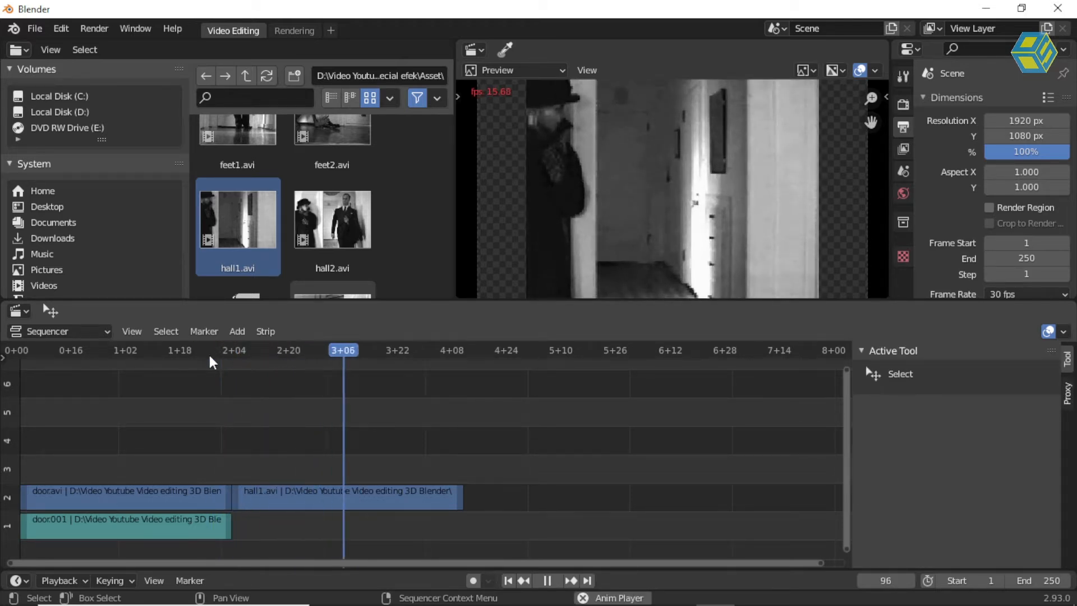
pyautogui.press('space')
pyautogui.hotkey('alt', 'Tab')
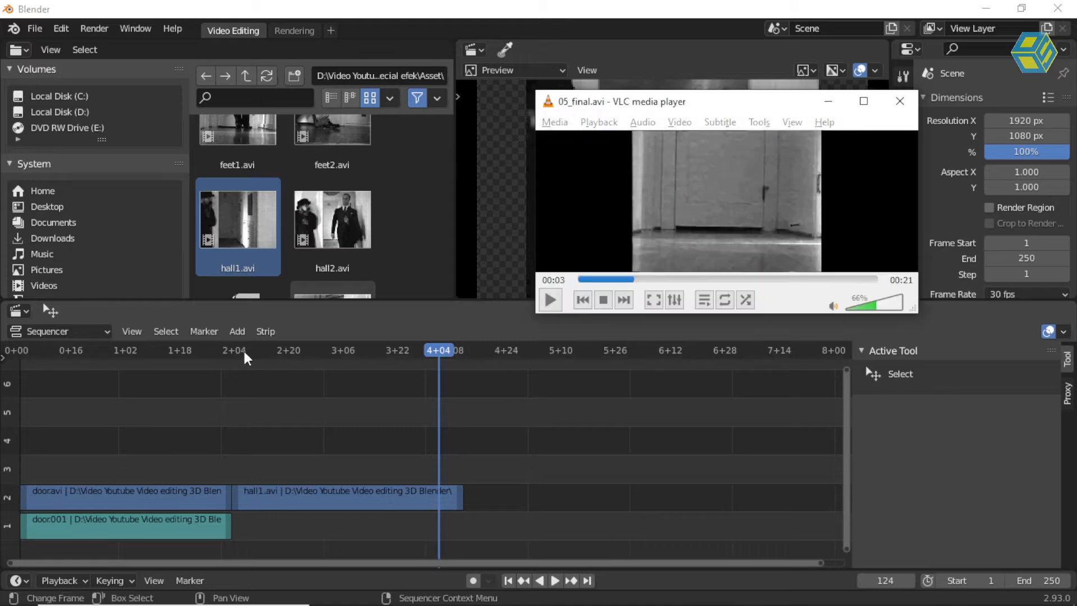
pyautogui.press('space')
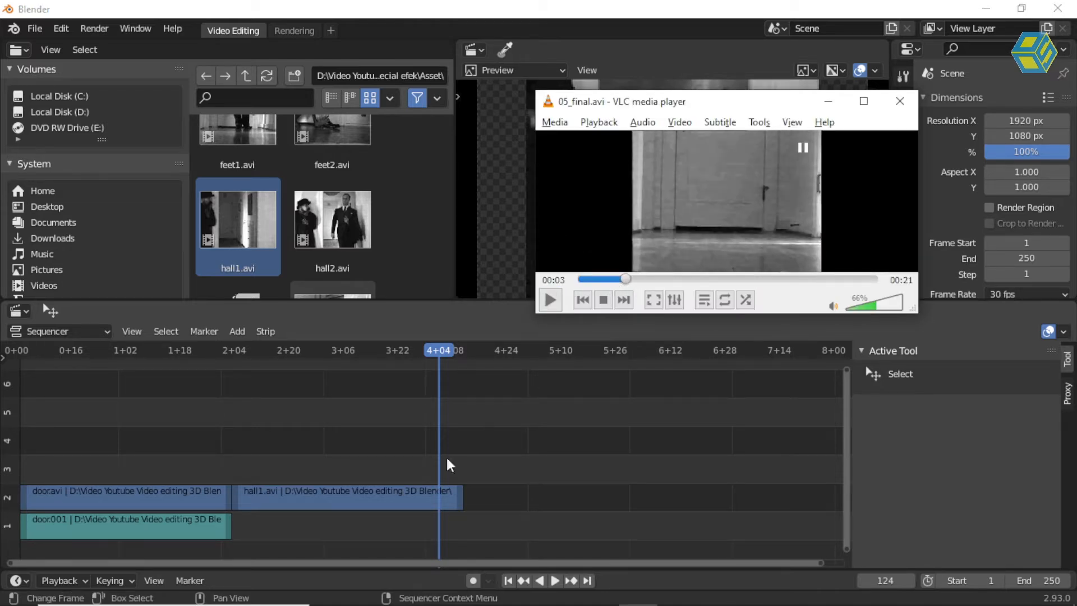
# Split the hall1 video strip at frame 106 in Blender and delete the part after the cut
pyautogui.moveTo(358, 362); pyautogui.dragTo(251, 371)
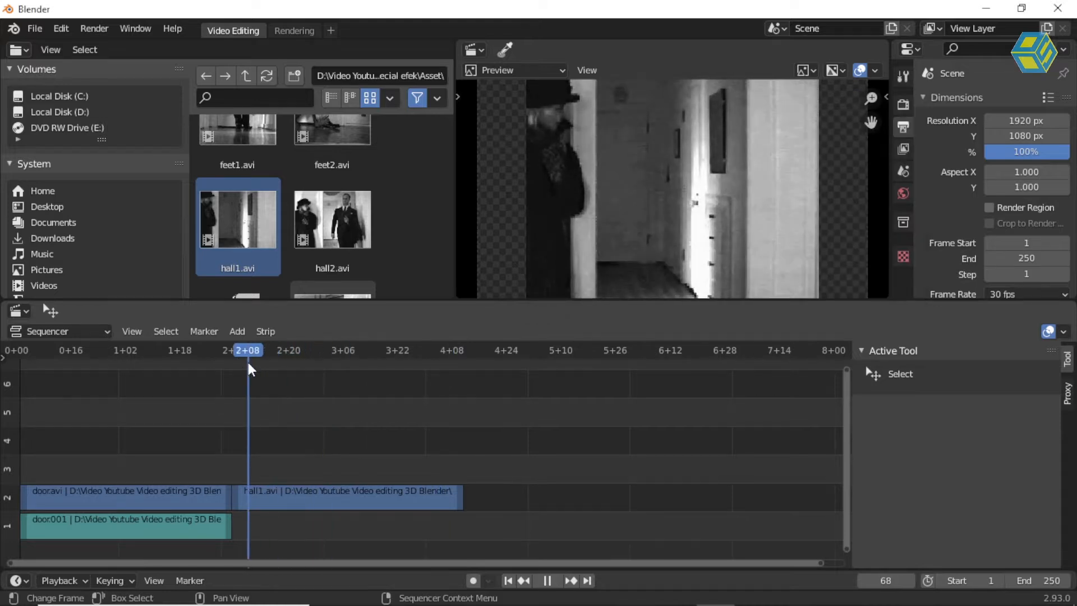
pyautogui.press('space')
pyautogui.press('space')
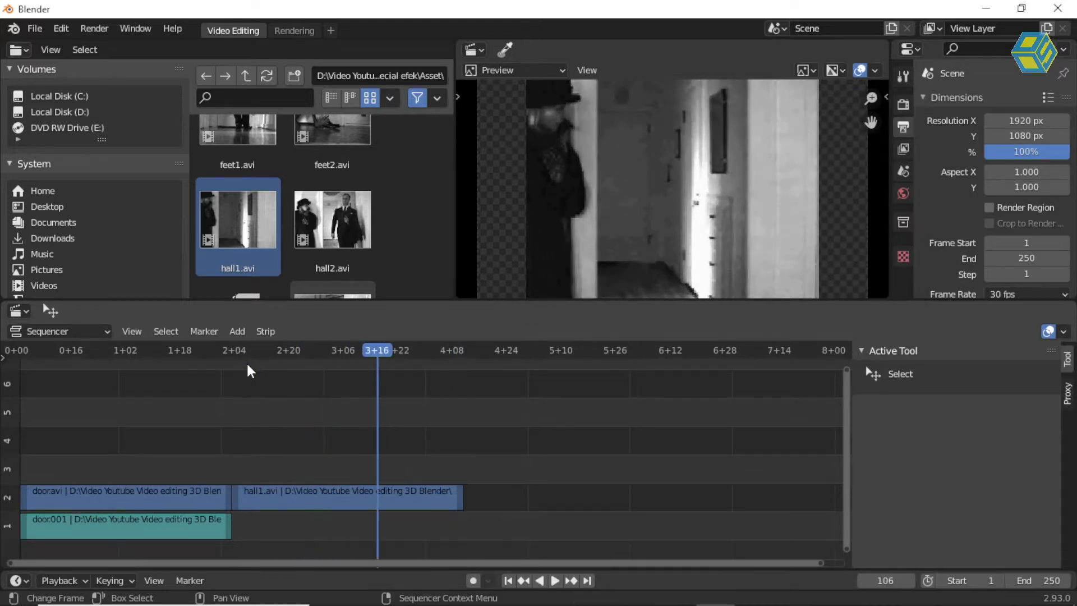
pyautogui.click(414, 500)
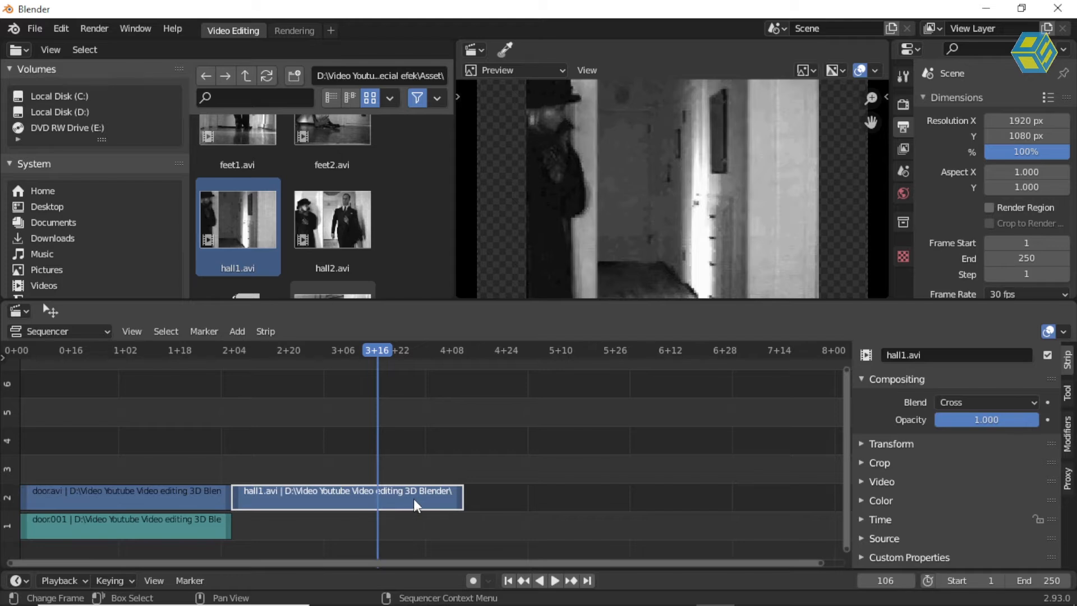
pyautogui.press('k')
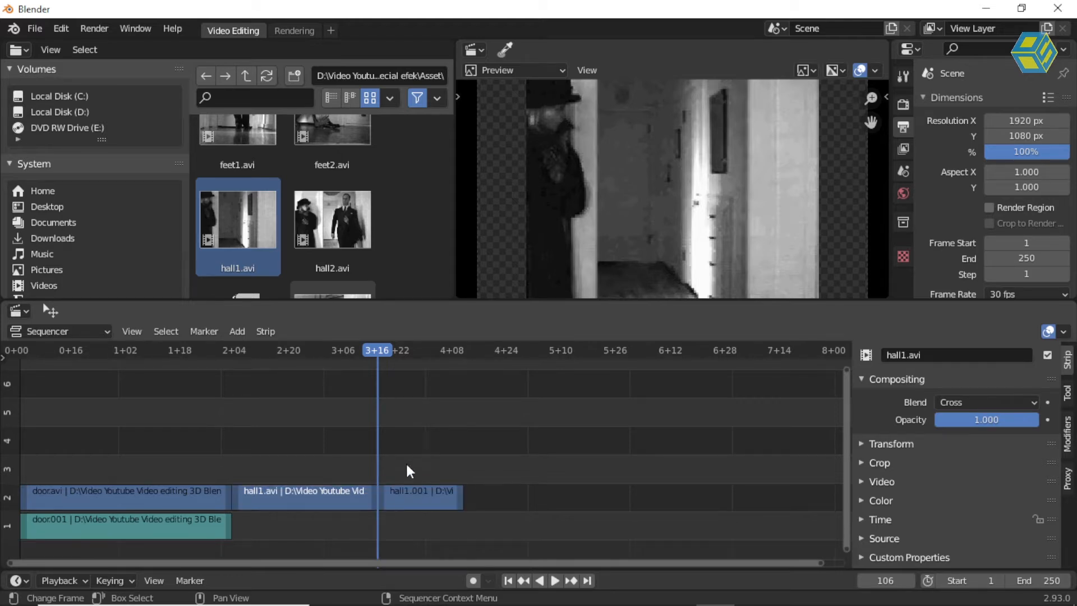
pyautogui.press('x')
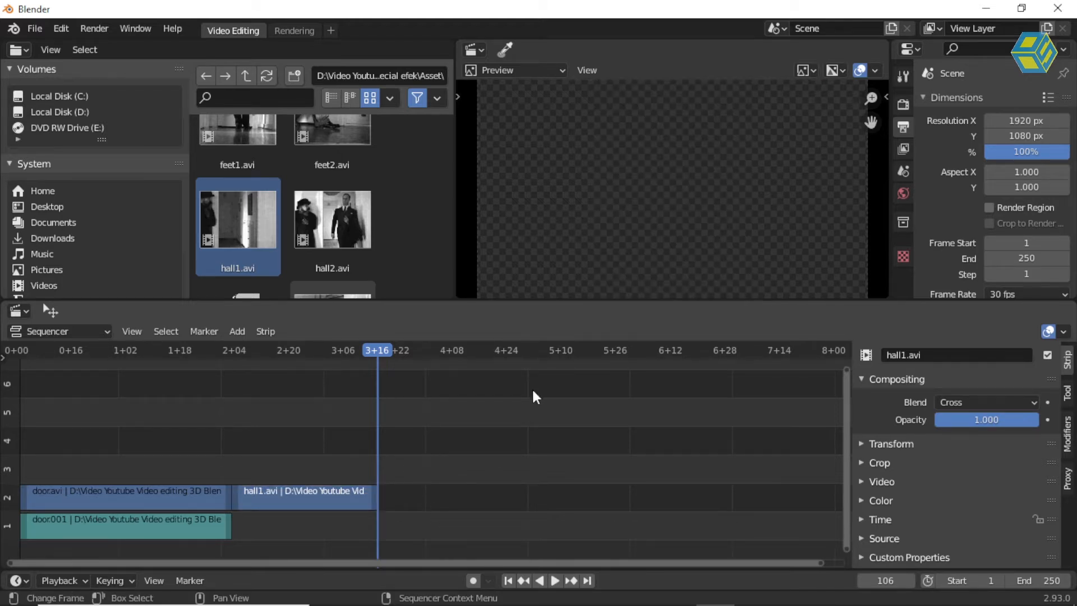
# Replay 05_final.avi in VLC across the cut from the hallway shot to the shot of the closed door
pyautogui.hotkey('alt', 'Tab')
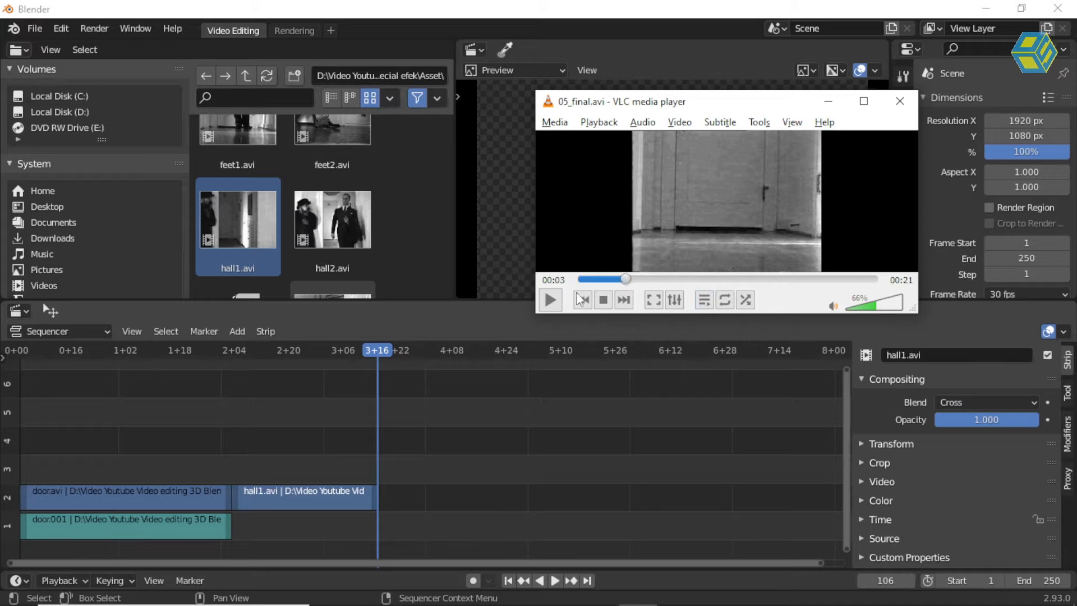
pyautogui.click(616, 279)
pyautogui.press('space')
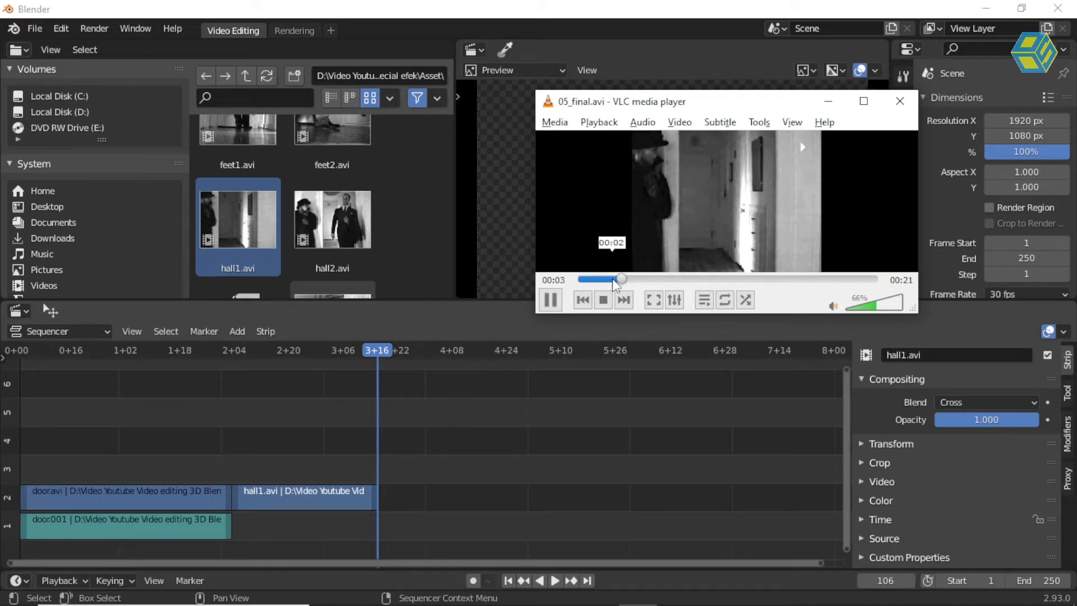
pyautogui.press('space')
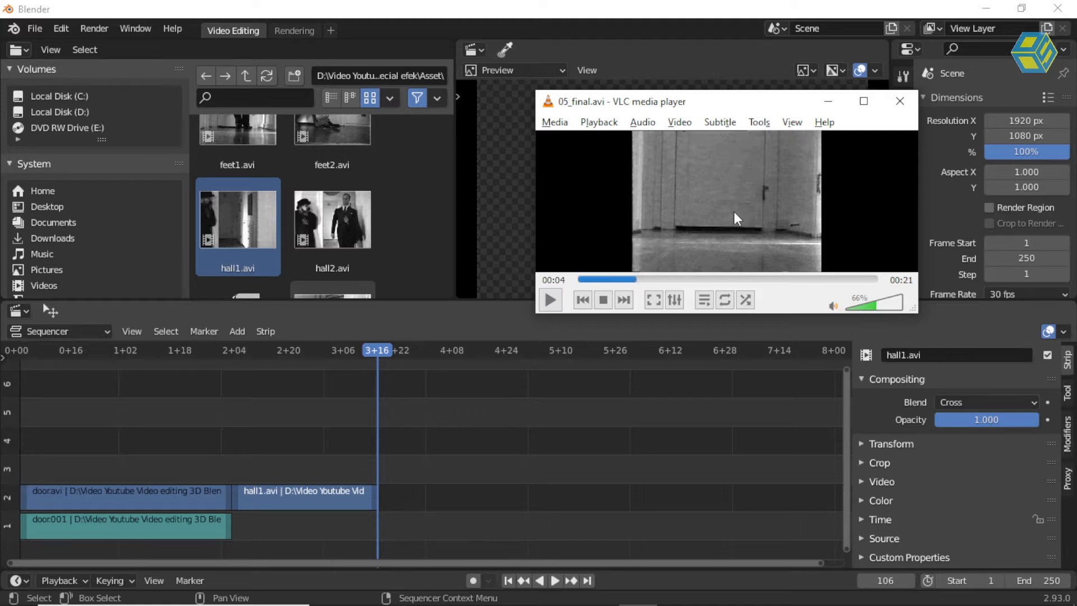
# Try to add feet1.avi from Blender's file browser directly after the trimmed hall1 clip, starting at frame 106
pyautogui.click(412, 217)
pyautogui.scroll(-3, 412, 217)
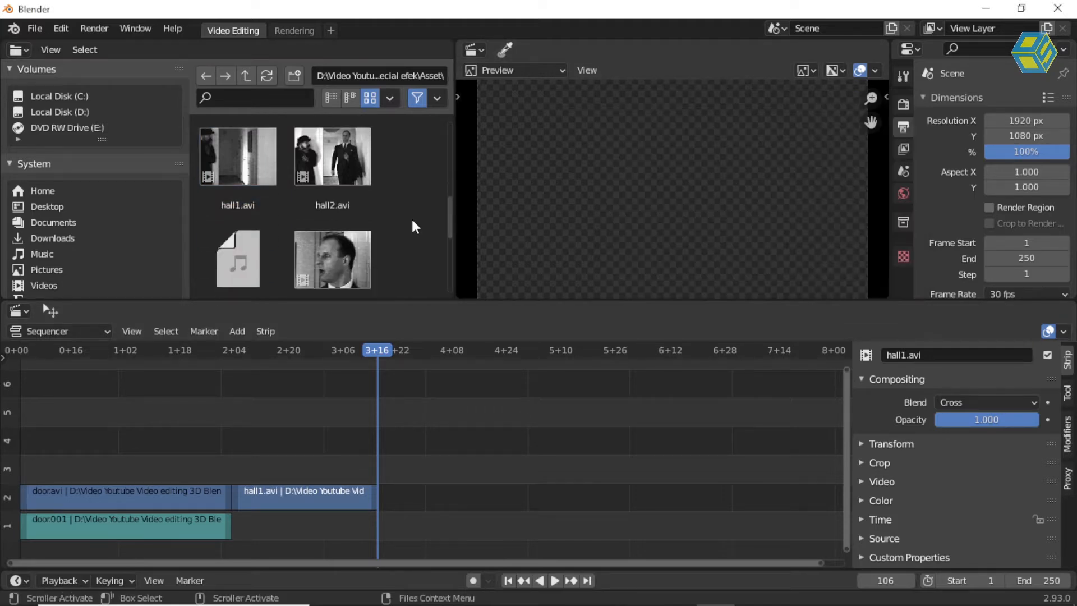
pyautogui.scroll(-5, 412, 217)
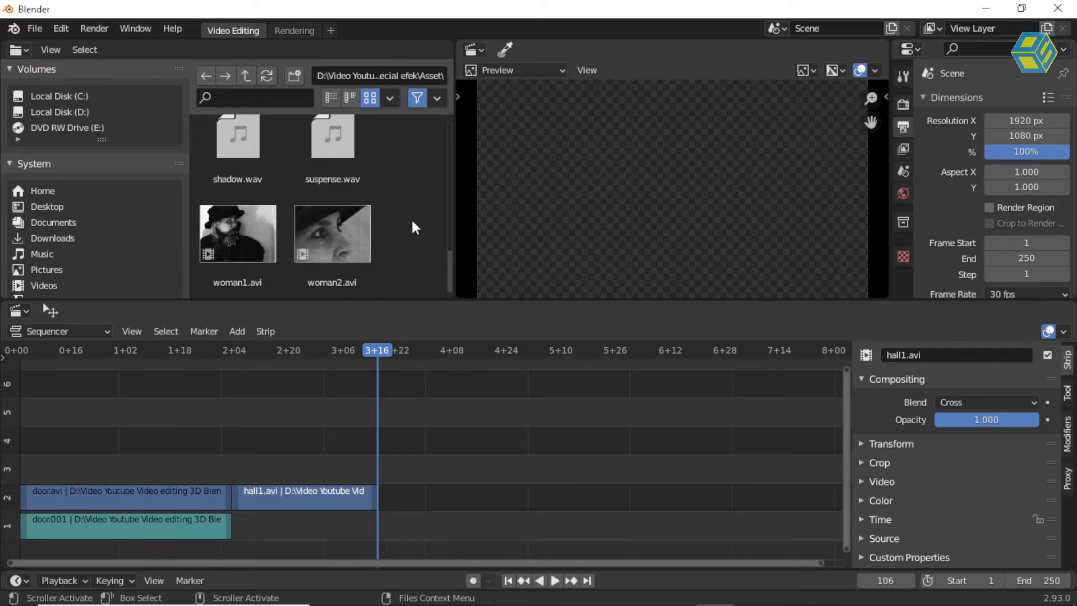
pyautogui.moveTo(447, 261); pyautogui.dragTo(434, 150)
pyautogui.moveTo(244, 265); pyautogui.dragTo(419, 500)
pyautogui.moveTo(428, 452); pyautogui.dragTo(427, 485)
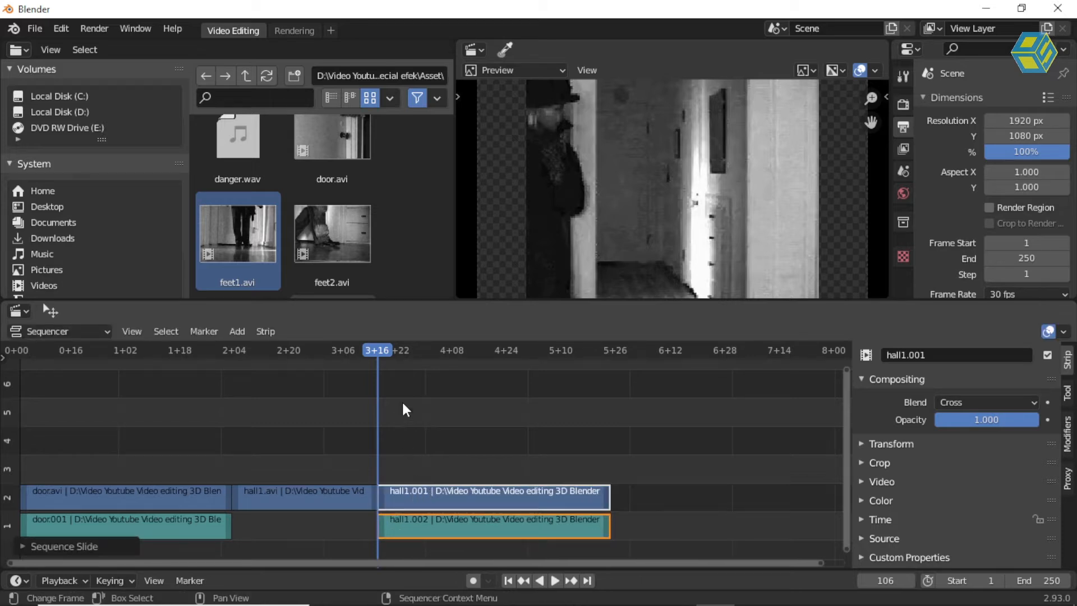
# Play the sequence from within the trimmed hall1 clip to the end of the newly placed strip
pyautogui.click(312, 352)
pyautogui.press('space')
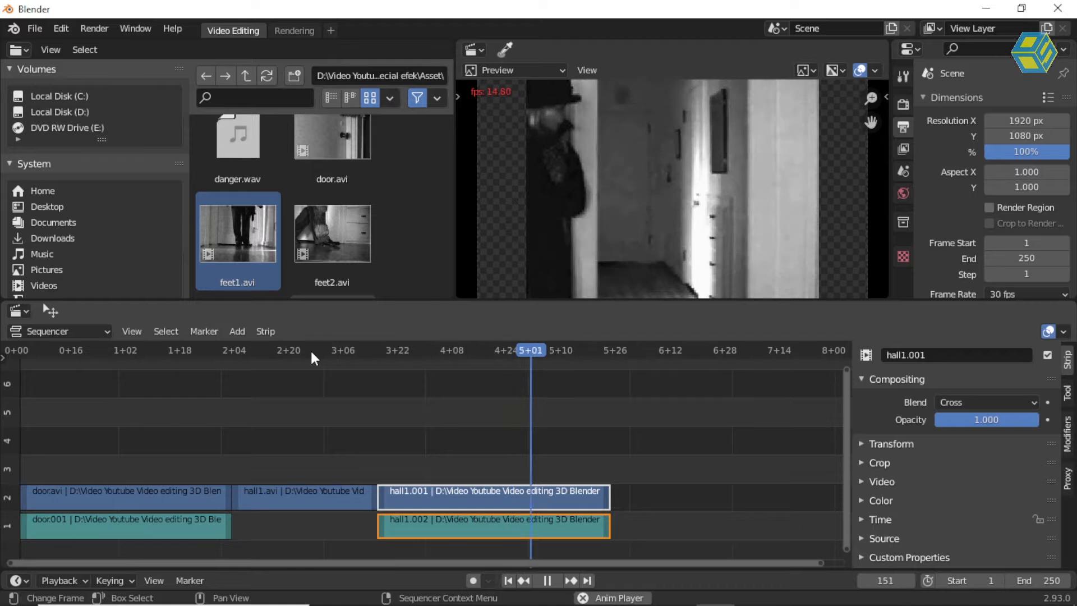
pyautogui.press('space')
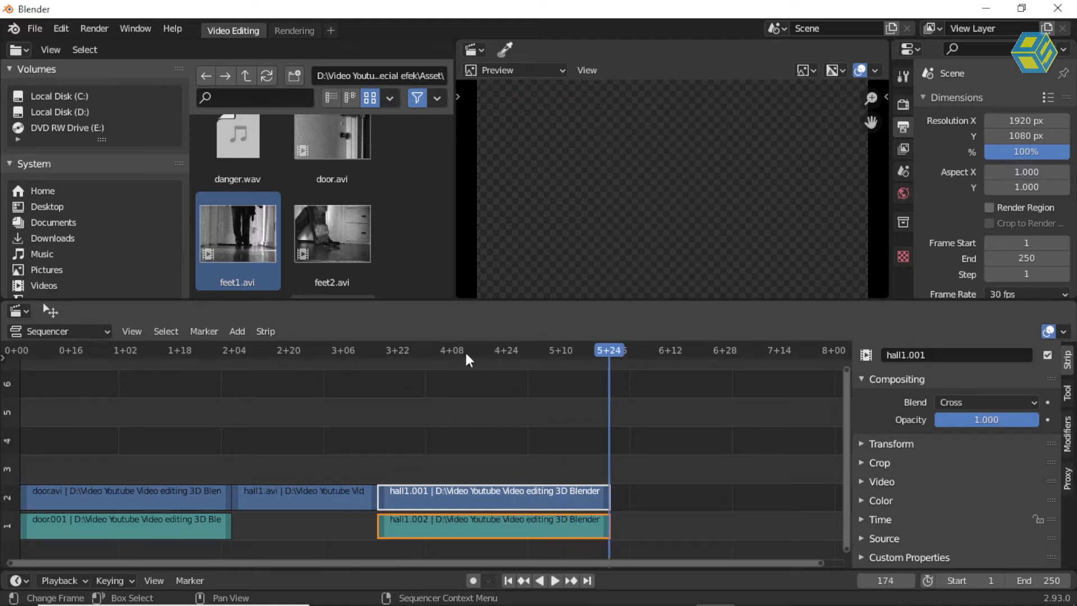
# Play back the second hall1 strip to check which footage it contains
pyautogui.moveTo(466, 353); pyautogui.dragTo(404, 352)
pyautogui.press('space')
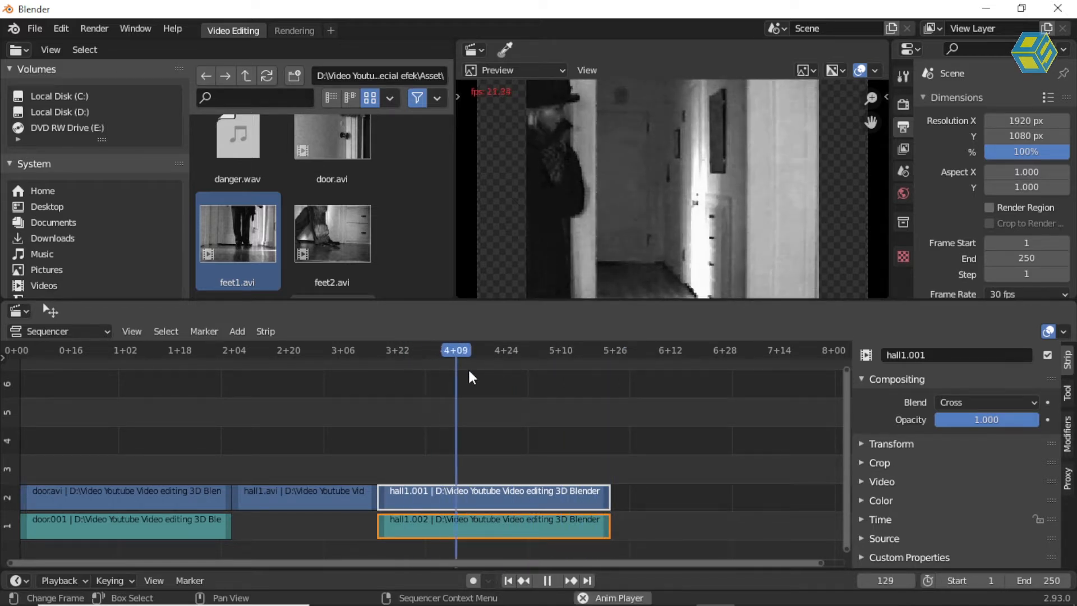
pyautogui.press('space')
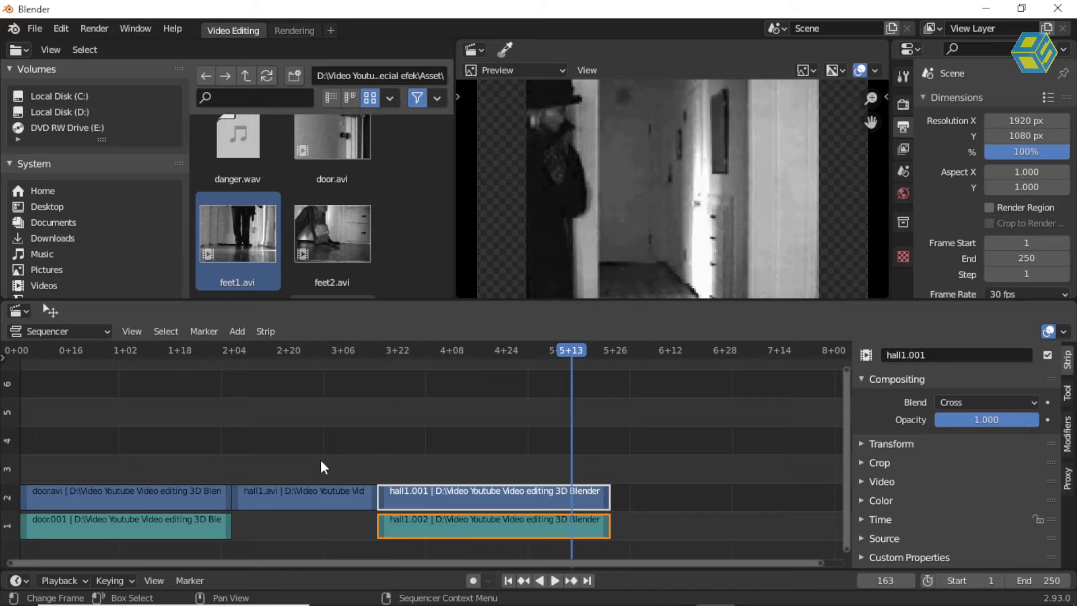
# Play the sequence from frame 18 through the door and hall1 clips into the second hall1 strip
pyautogui.click(422, 438)
pyautogui.click(437, 490)
pyautogui.click(387, 245)
pyautogui.moveTo(520, 349); pyautogui.dragTo(78, 386)
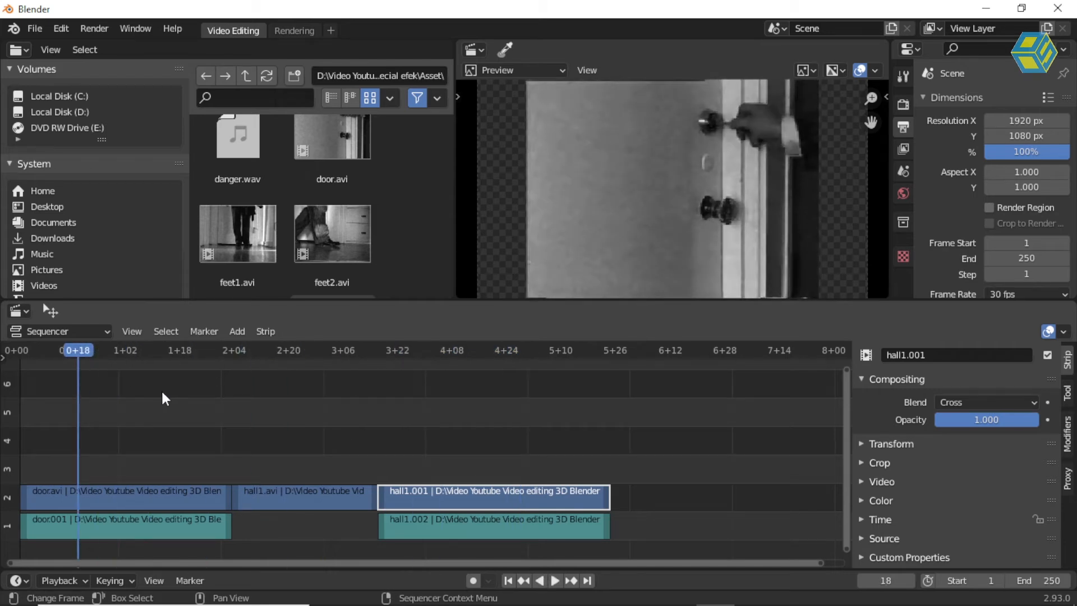
pyautogui.press('space')
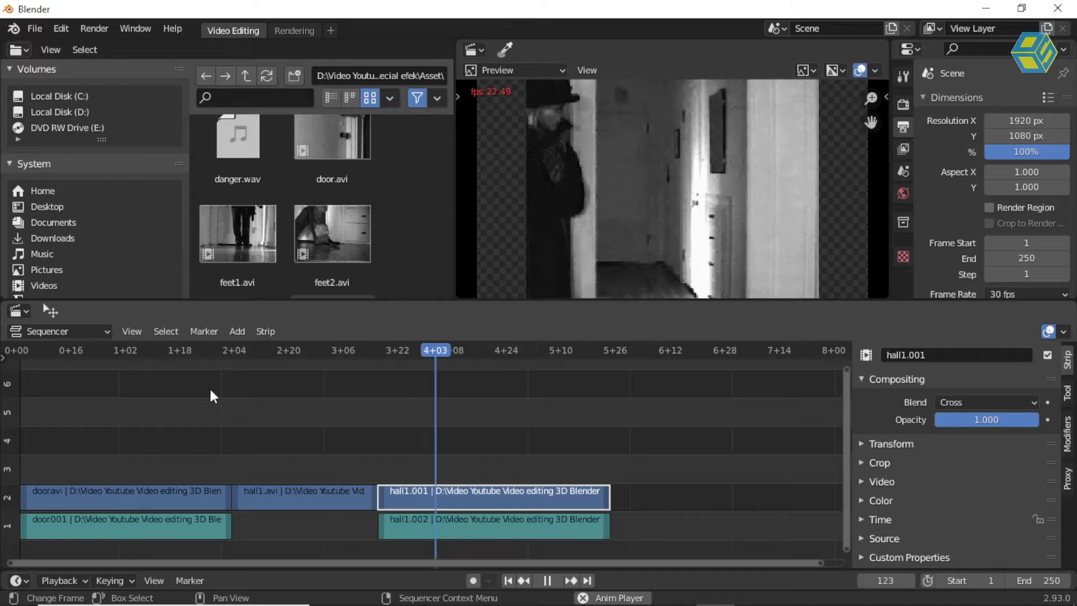
pyautogui.press('space')
# Delete the second hall1 video strip and its audio strip that follow the trimmed hall1 clip
pyautogui.scroll(-2, 440, 425)
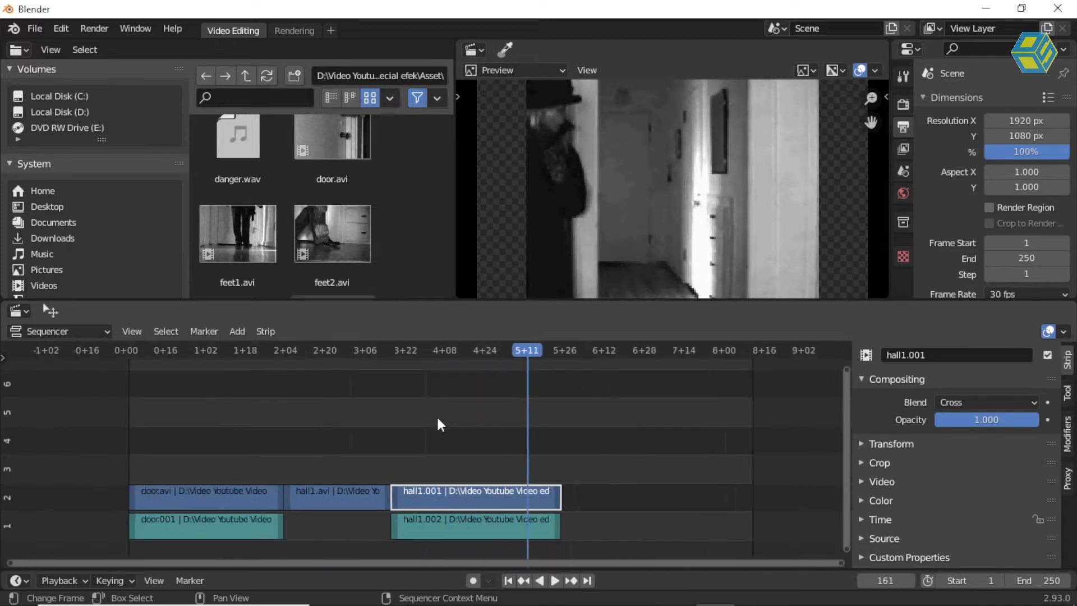
pyautogui.scroll(-3, 444, 418)
pyautogui.scroll(3, 449, 415)
pyautogui.moveTo(420, 422); pyautogui.dragTo(470, 531)
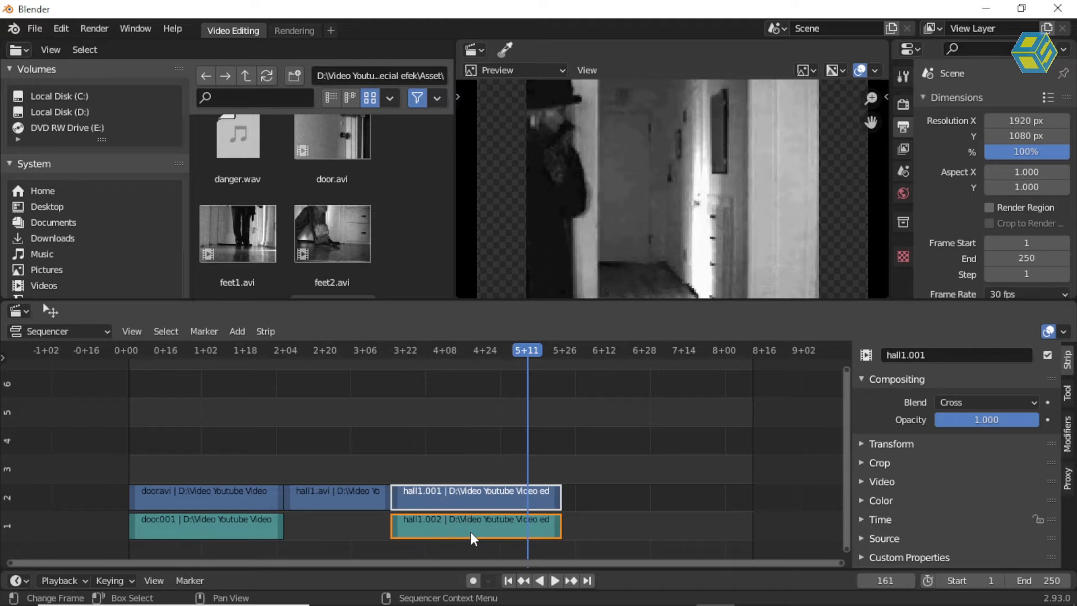
pyautogui.press('Delete')
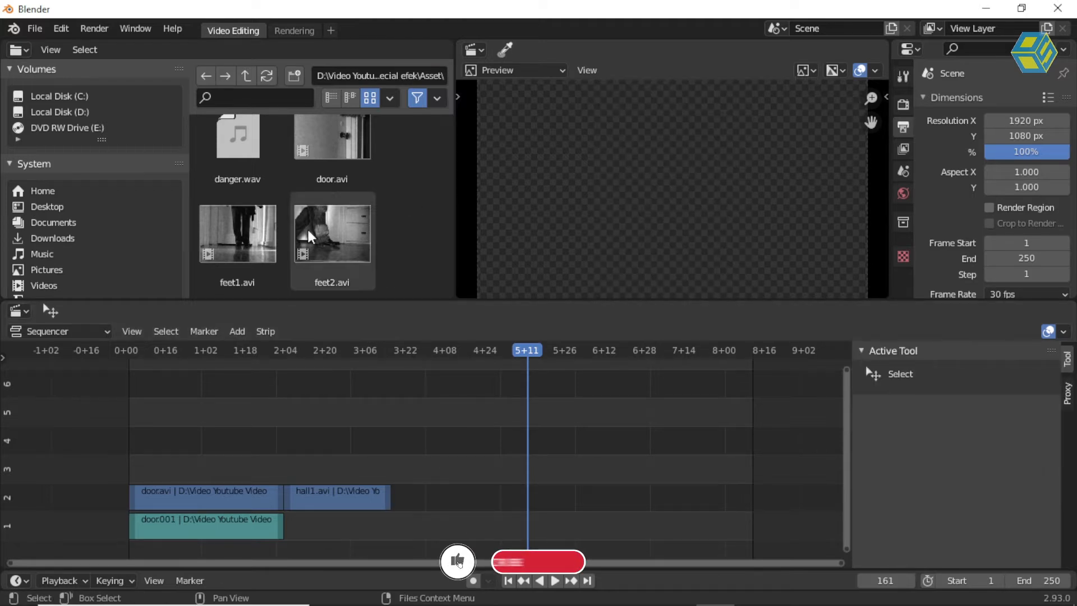
# Add feet1.avi to the sequence and move its video and audio strips onto channels 2 and 1, directly after hall1
pyautogui.moveTo(247, 238); pyautogui.dragTo(496, 410)
pyautogui.moveTo(554, 364); pyautogui.dragTo(580, 362)
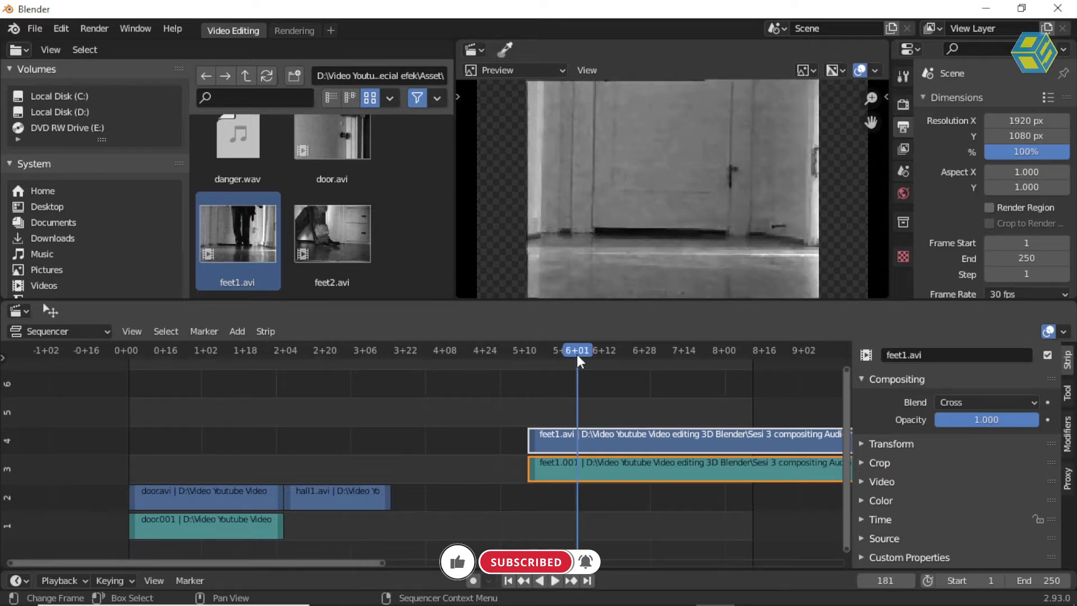
pyautogui.moveTo(598, 435); pyautogui.dragTo(464, 494)
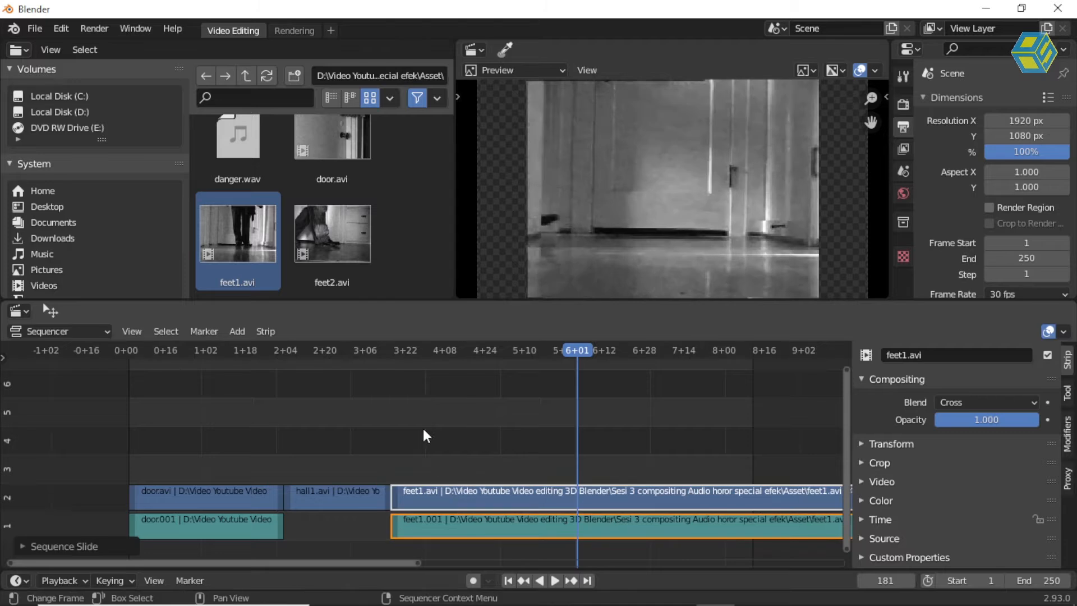
# Play the sequence from the trimmed hall1 clip into the feet1 clip
pyautogui.click(355, 349)
pyautogui.press('space')
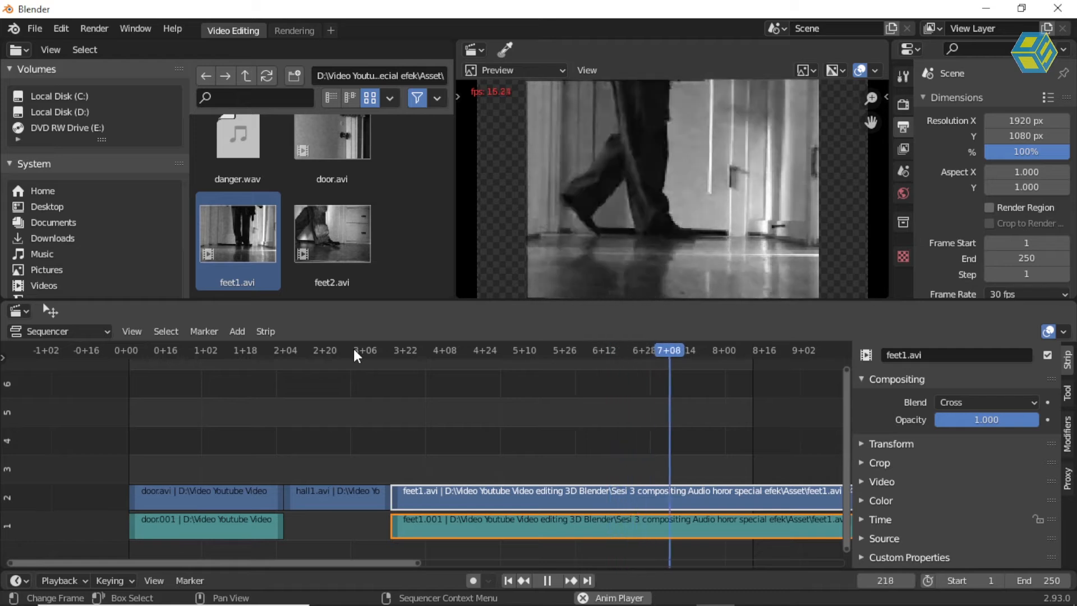
pyautogui.press('space')
# Switch to VLC and play 05_final.avi through the walking-feet shot until the cut to the woman's close-up
pyautogui.hotkey('alt', 'Tab')
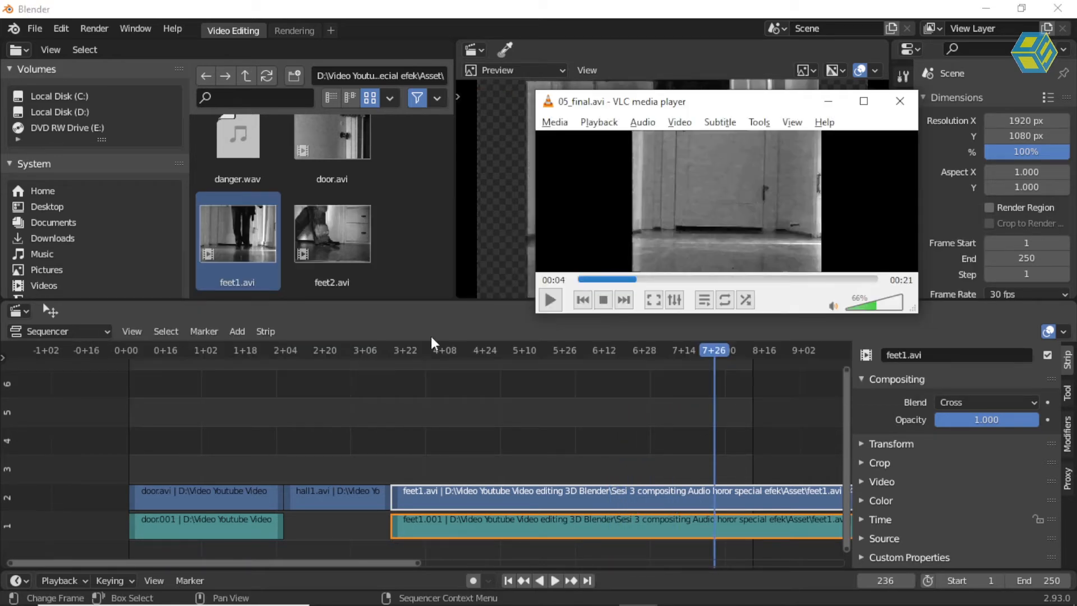
pyautogui.click(611, 280)
pyautogui.press('space')
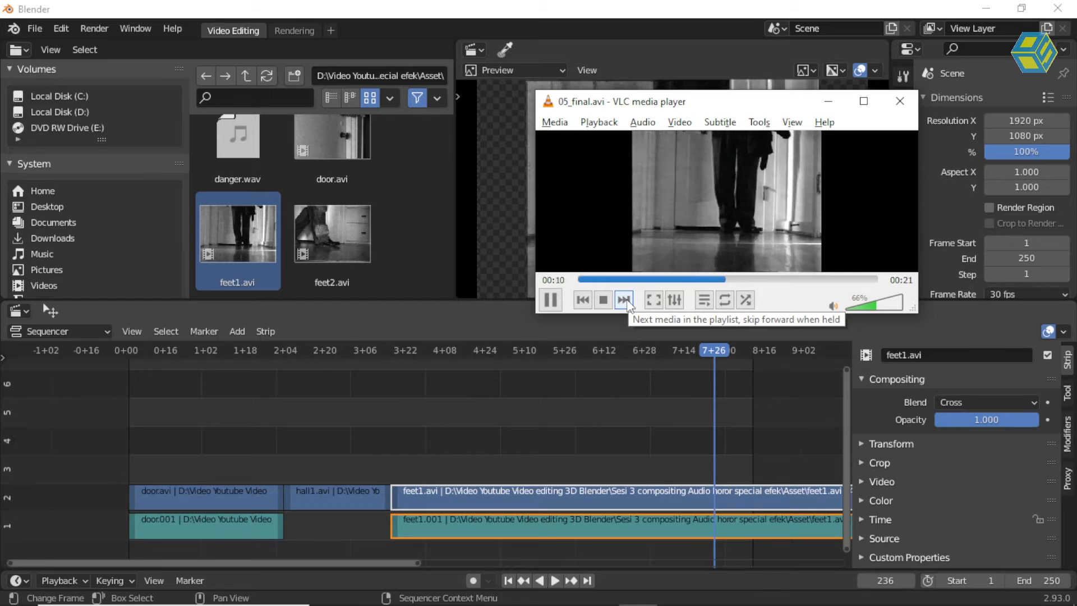
pyautogui.press('space')
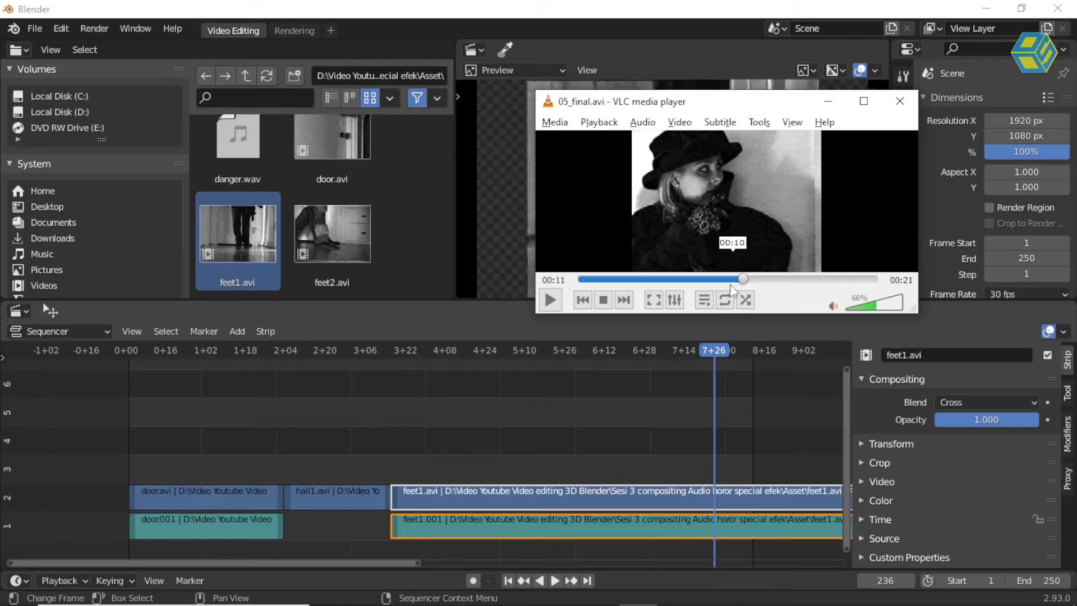
# Switch back to Blender and split the feet1 video and audio strips at about frame 318
pyautogui.click(577, 345)
pyautogui.scroll(-10, 581, 364)
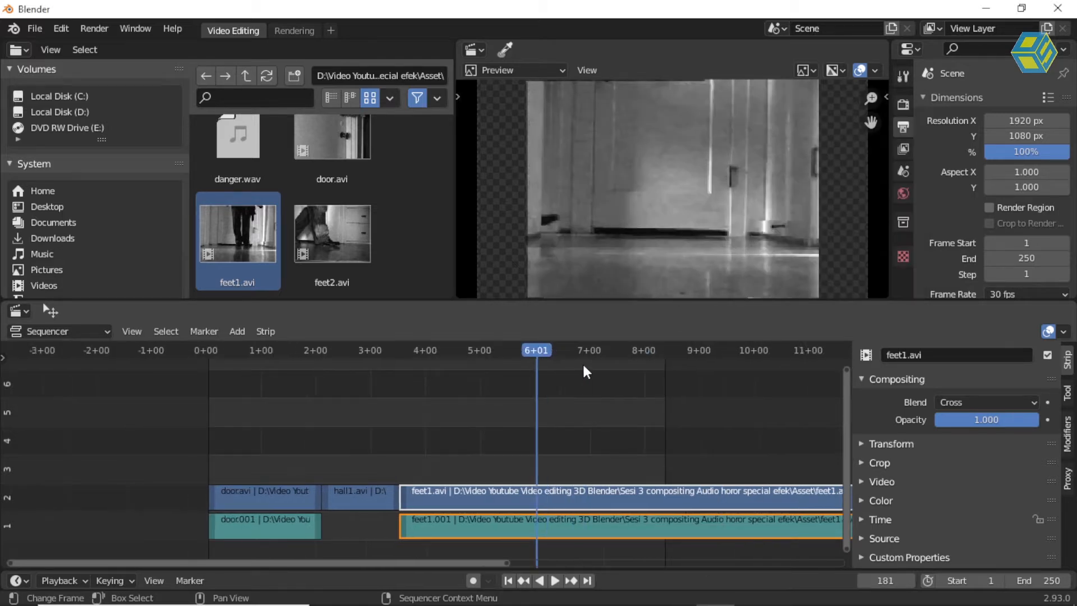
pyautogui.moveTo(502, 355); pyautogui.dragTo(636, 366)
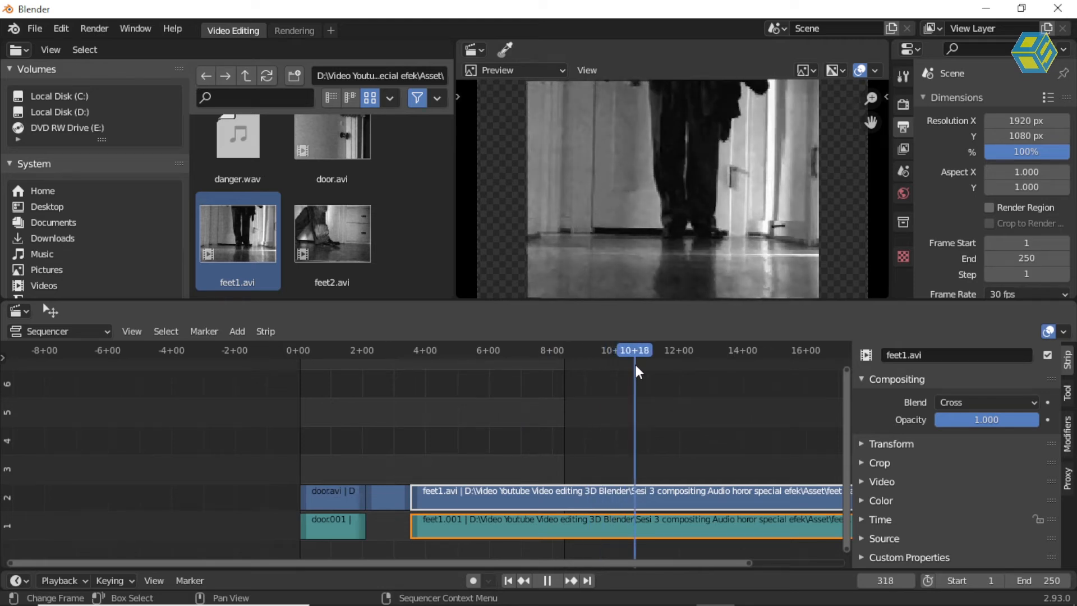
pyautogui.click(658, 456)
pyautogui.moveTo(655, 438); pyautogui.dragTo(678, 534)
pyautogui.moveTo(640, 354)
pyautogui.mouseDown()
pyautogui.moveTo(654, 355)
pyautogui.moveTo(631, 354)
pyautogui.moveTo(639, 372)
pyautogui.mouseUp()
pyautogui.moveTo(690, 431); pyautogui.dragTo(692, 542)
pyautogui.press('k')
# Play the sequence from within the first part of the feet1 clip
pyautogui.moveTo(631, 370); pyautogui.dragTo(553, 361)
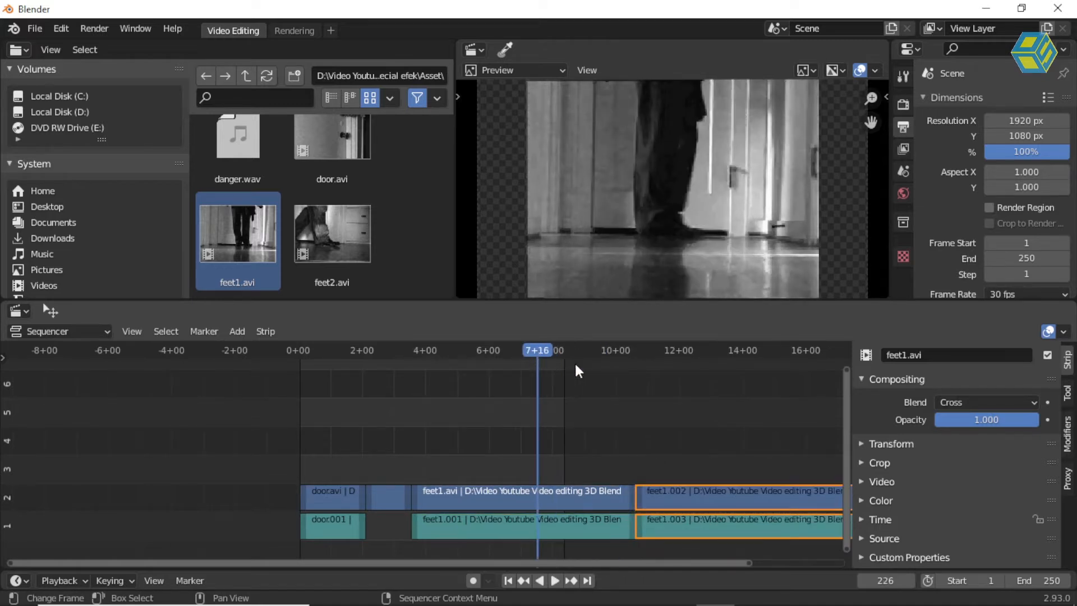
pyautogui.press('space')
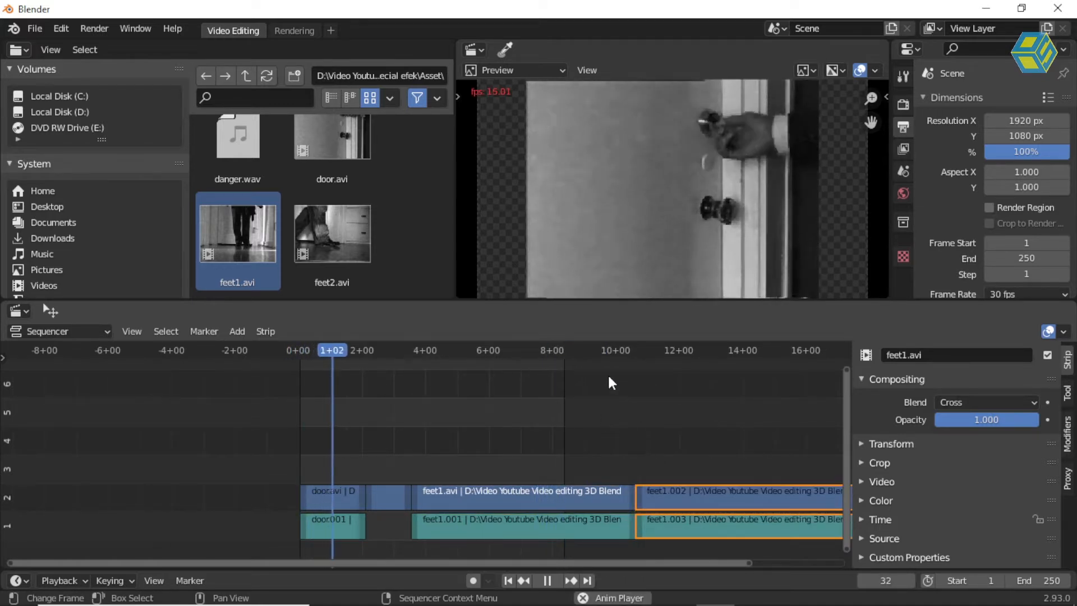
pyautogui.press('space')
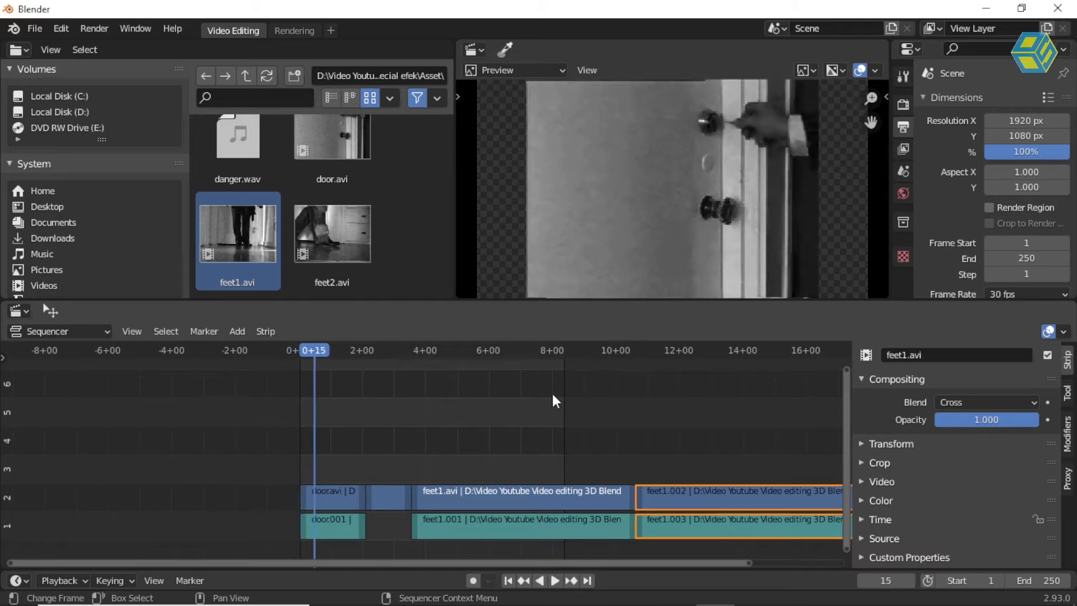
# Enlarge the timeline editor below the sequencer and zoom it out to show a longer frame range
pyautogui.scroll(-5, 552, 395)
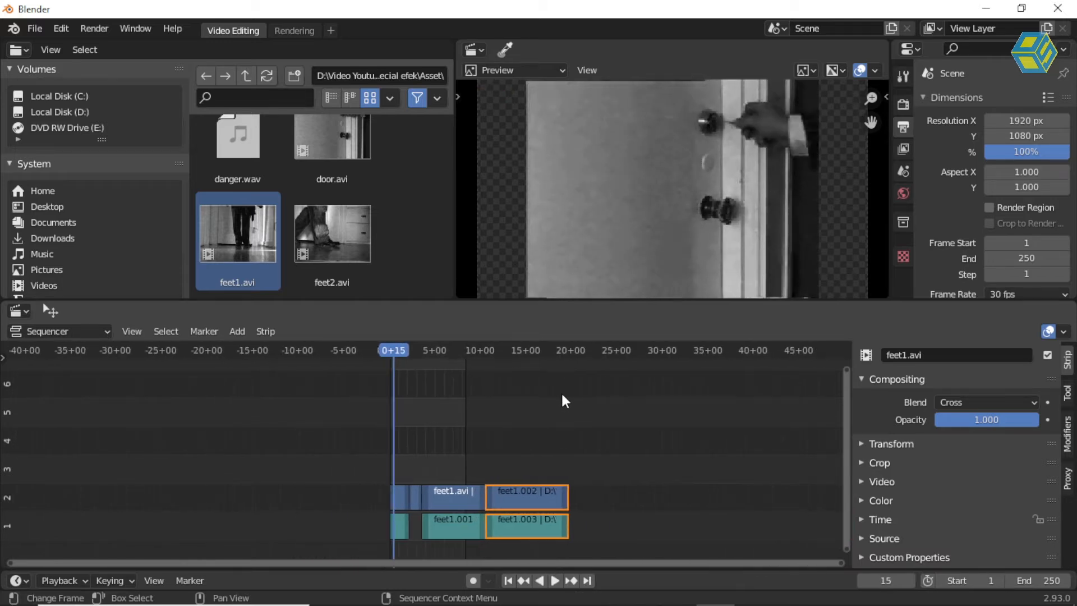
pyautogui.moveTo(553, 570); pyautogui.dragTo(559, 439)
pyautogui.scroll(-5, 630, 511)
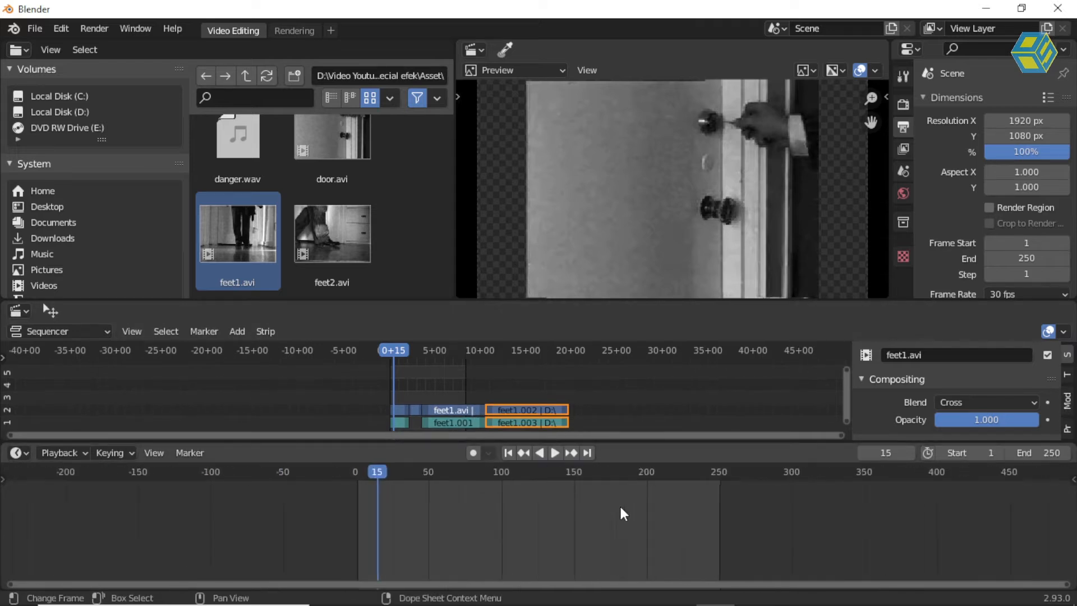
pyautogui.scroll(-4, 620, 504)
# Move the playhead past the last strips to frame 1020 and set the scene's end frame to 1020
pyautogui.moveTo(509, 355); pyautogui.dragTo(732, 345)
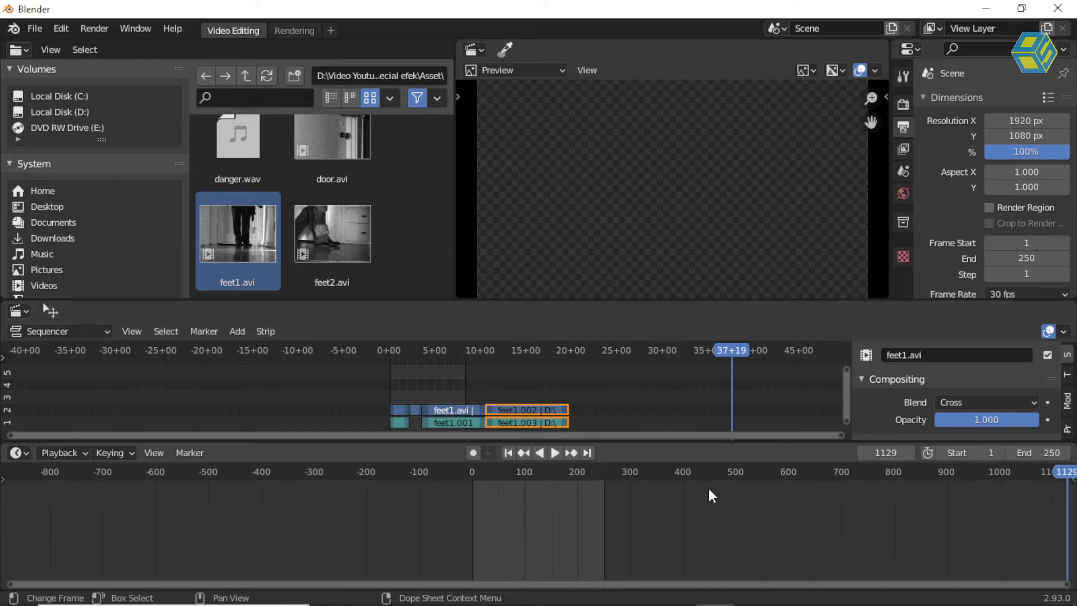
pyautogui.scroll(-2, 715, 500)
pyautogui.press('space')
pyautogui.click(691, 349)
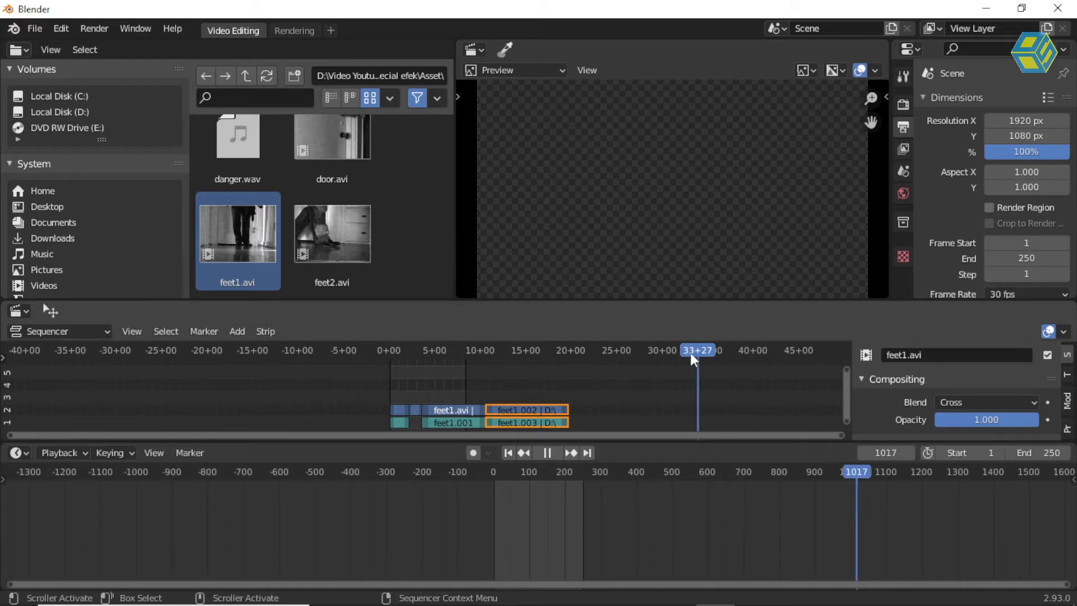
pyautogui.press('space')
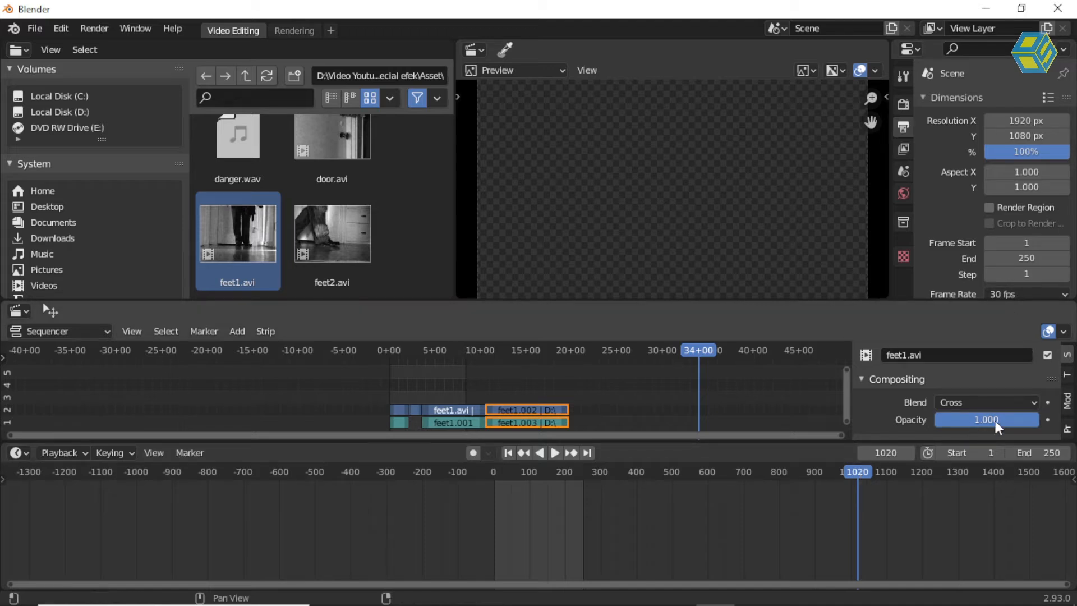
pyautogui.click(1027, 260)
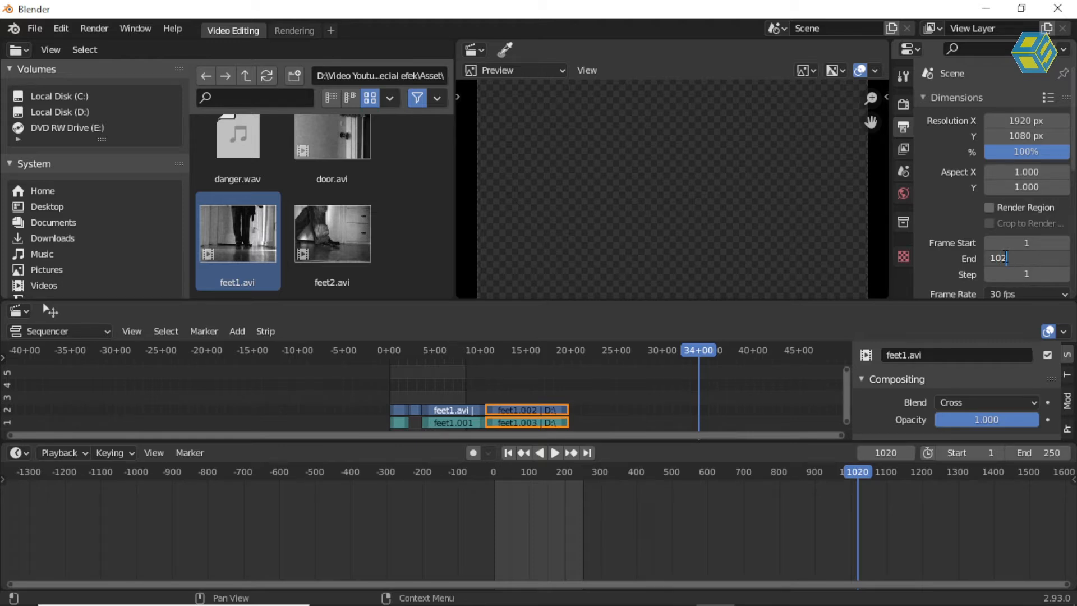
pyautogui.write('0')
pyautogui.press('Return')
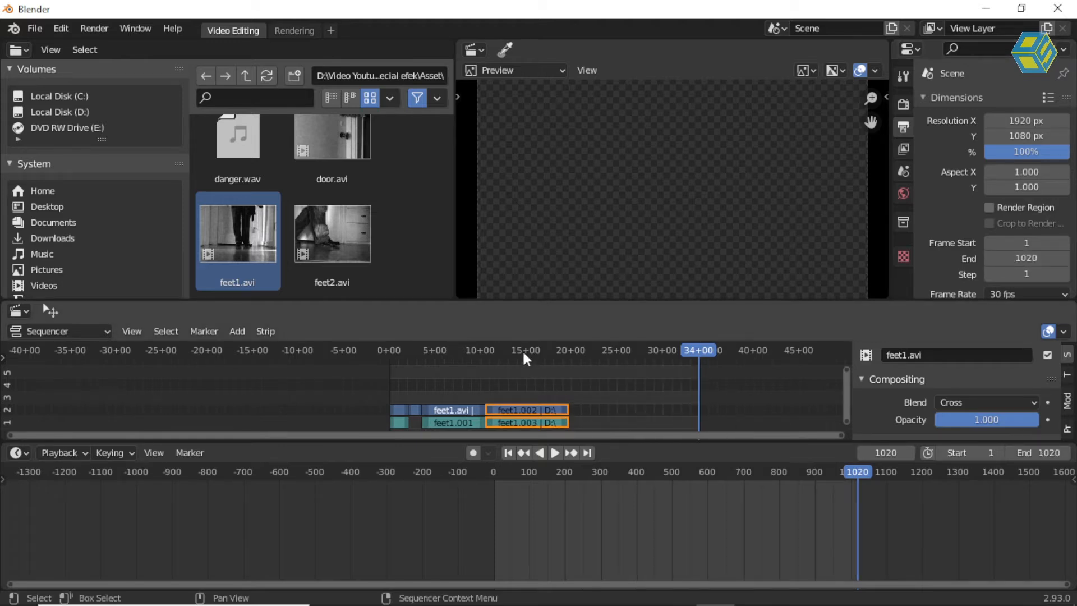
# Play the sequence repeatedly across the cut in the feet1 clip to check the split point
pyautogui.click(467, 349)
pyautogui.press('space')
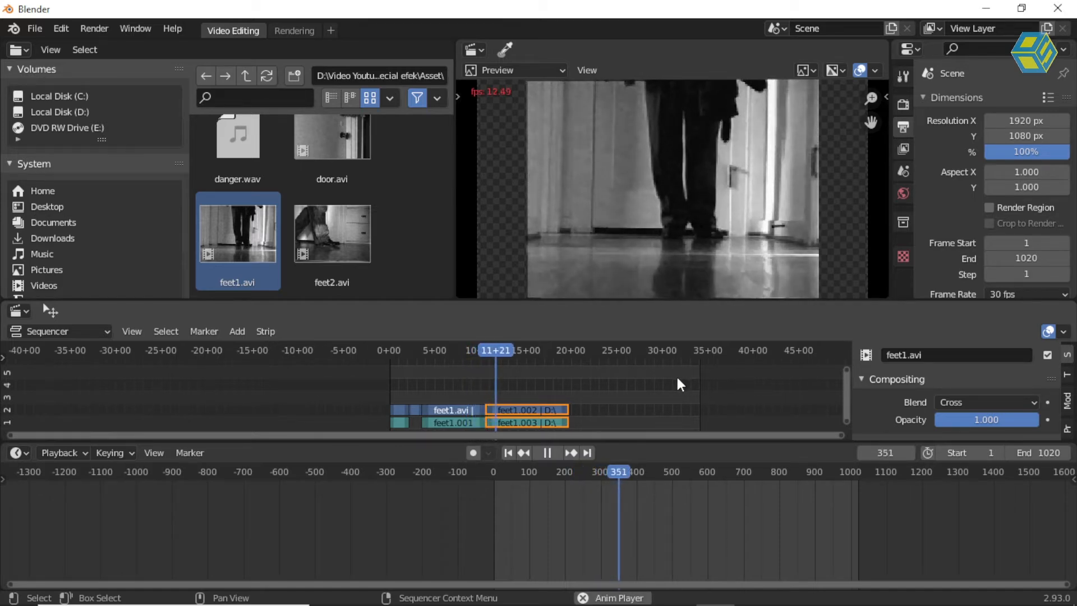
pyautogui.press('space')
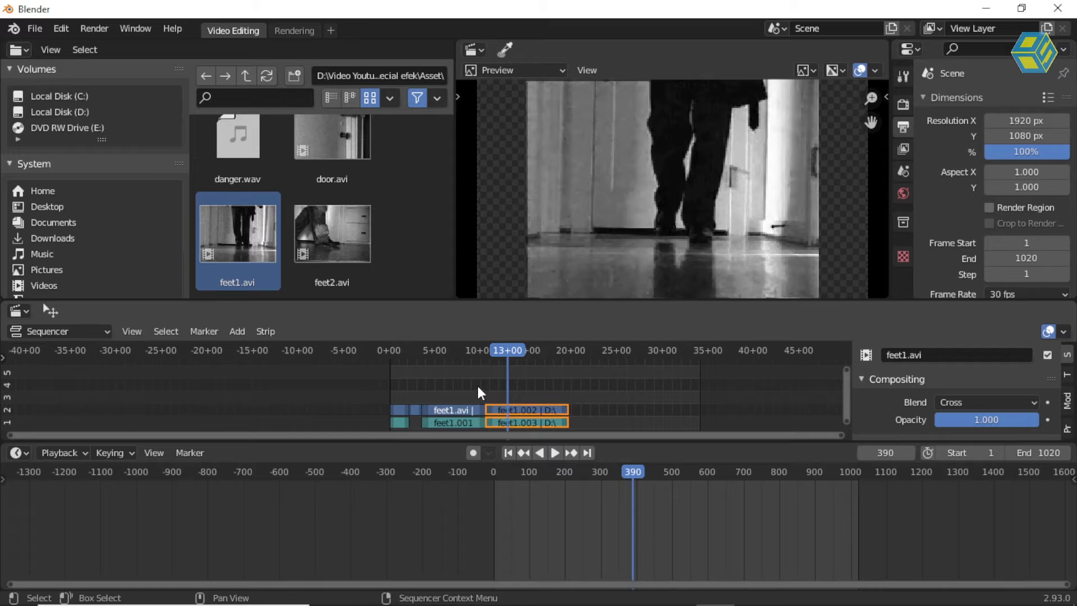
pyautogui.scroll(5, 477, 384)
pyautogui.click(541, 349)
pyautogui.press('space')
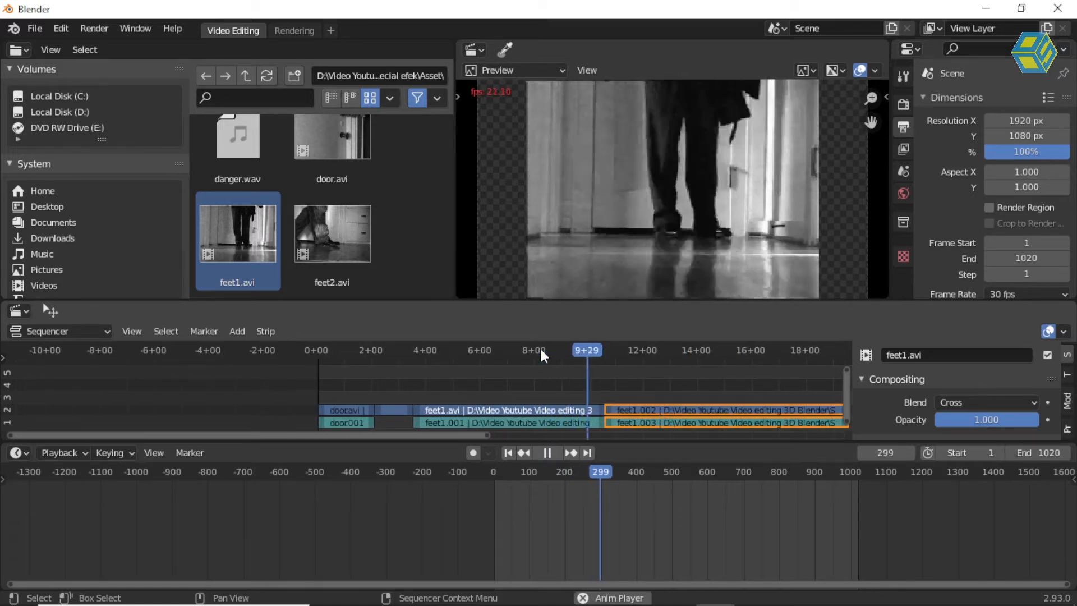
pyautogui.press('space')
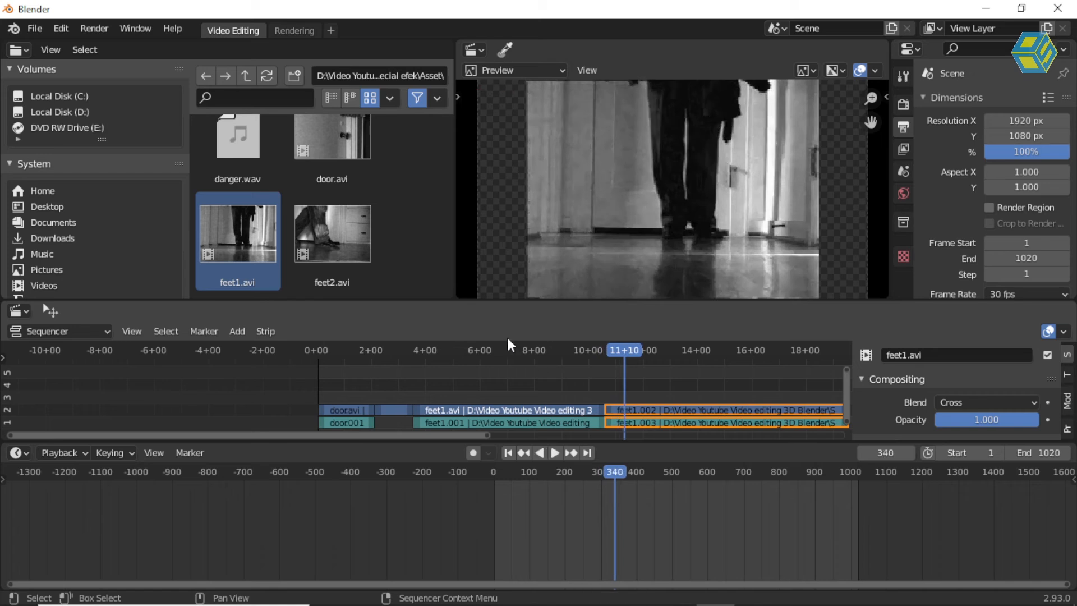
# Switch to VLC and replay 05_final.avi from 00:10 through the woman's close-up into the second walking-feet shot
pyautogui.hotkey('alt', 'Tab')
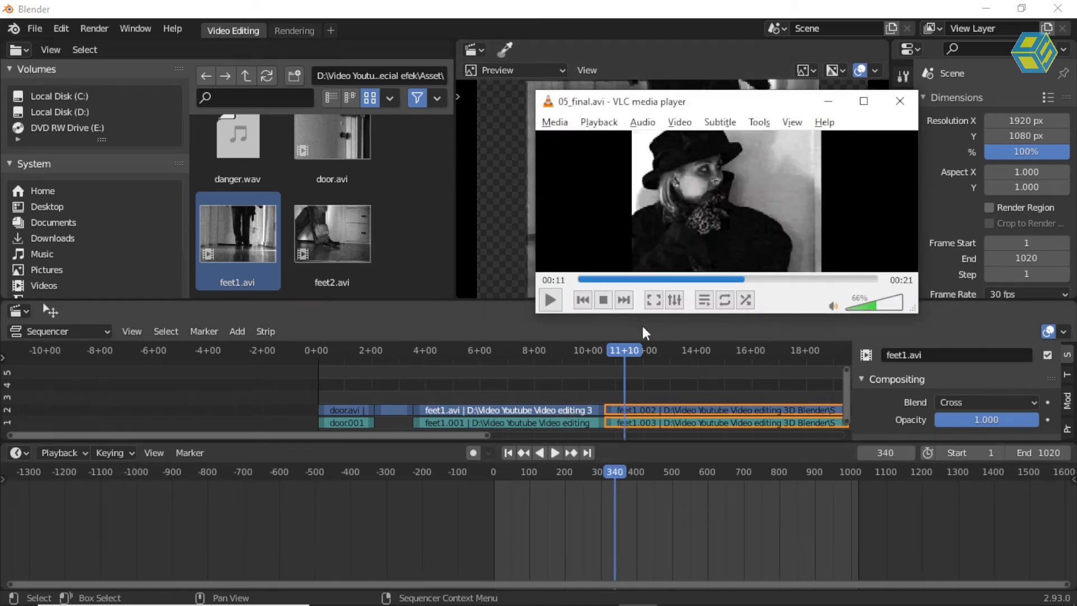
pyautogui.moveTo(741, 278); pyautogui.dragTo(727, 278)
pyautogui.press('space')
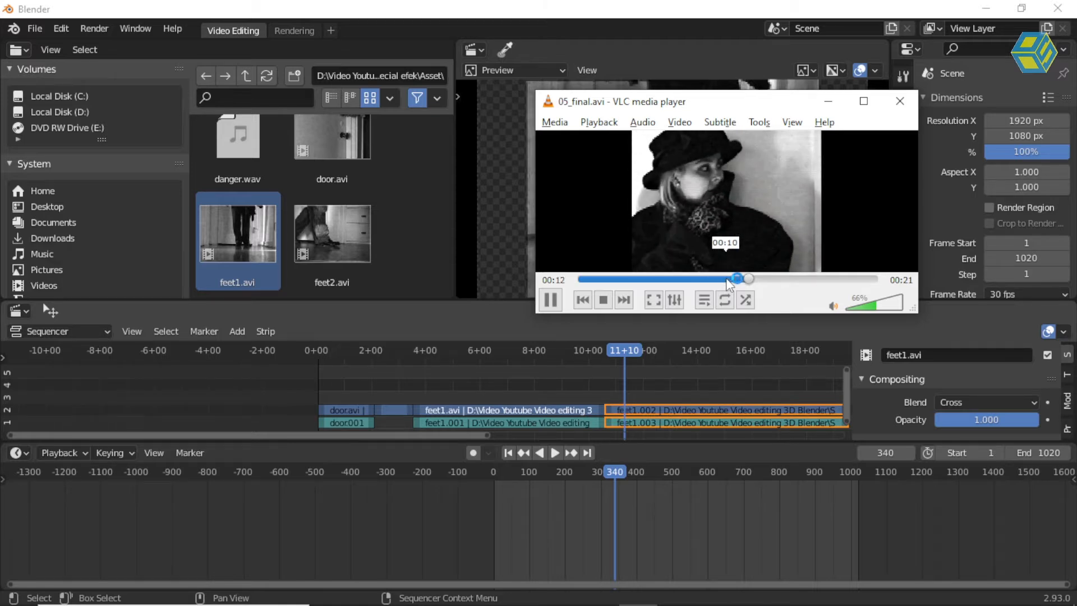
pyautogui.press('space')
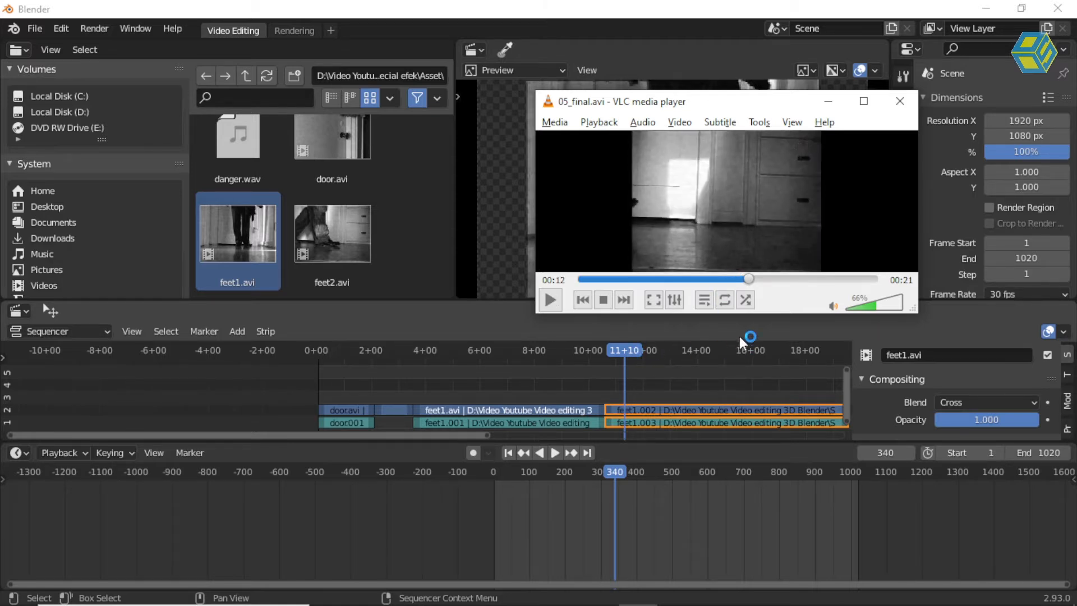
pyautogui.moveTo(739, 279); pyautogui.dragTo(728, 279)
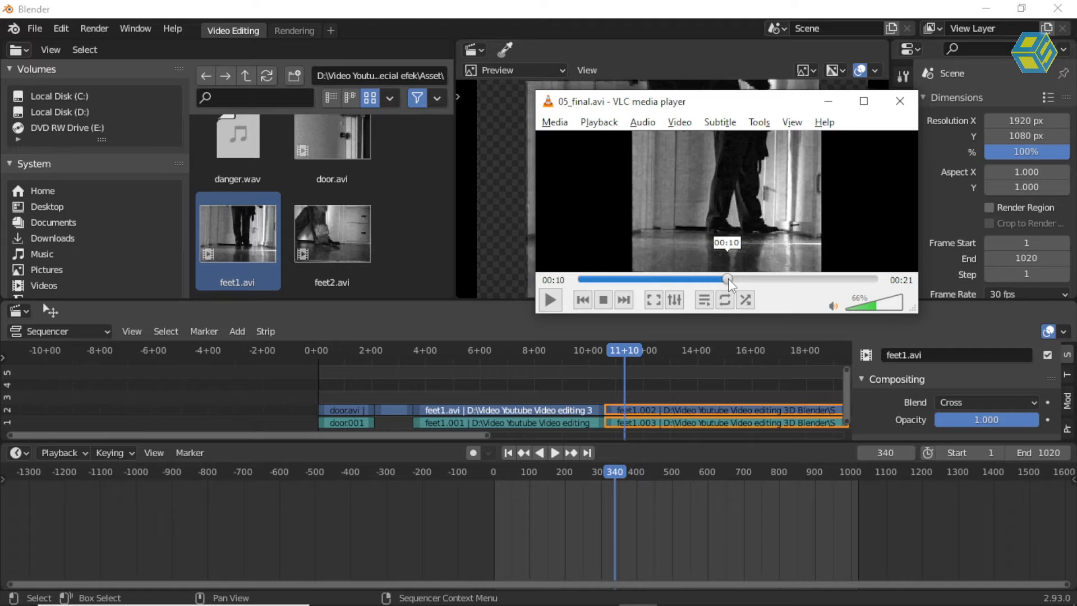
pyautogui.press('space')
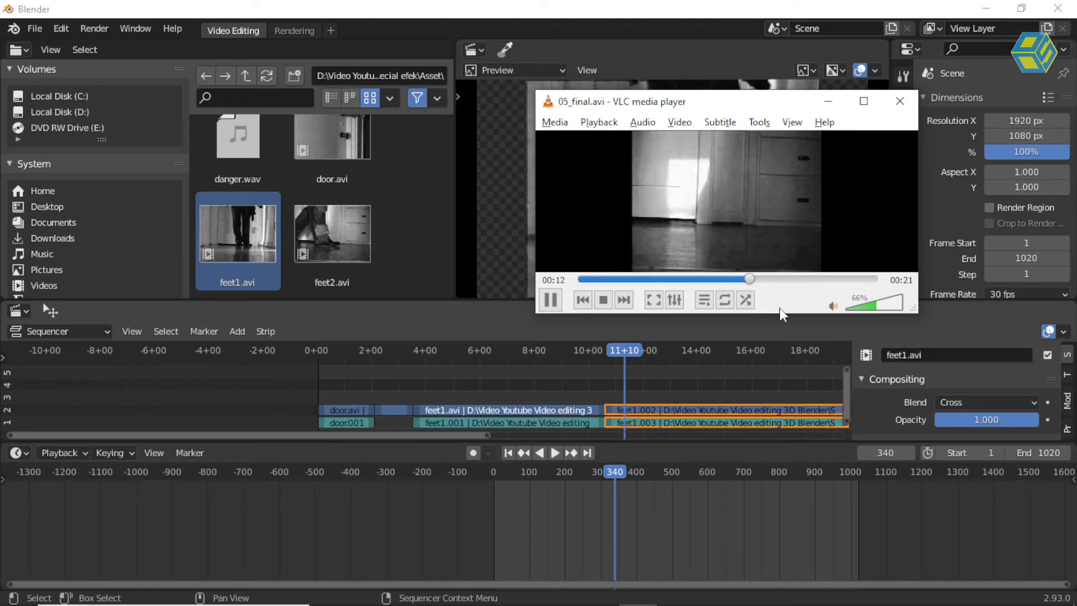
pyautogui.press('space')
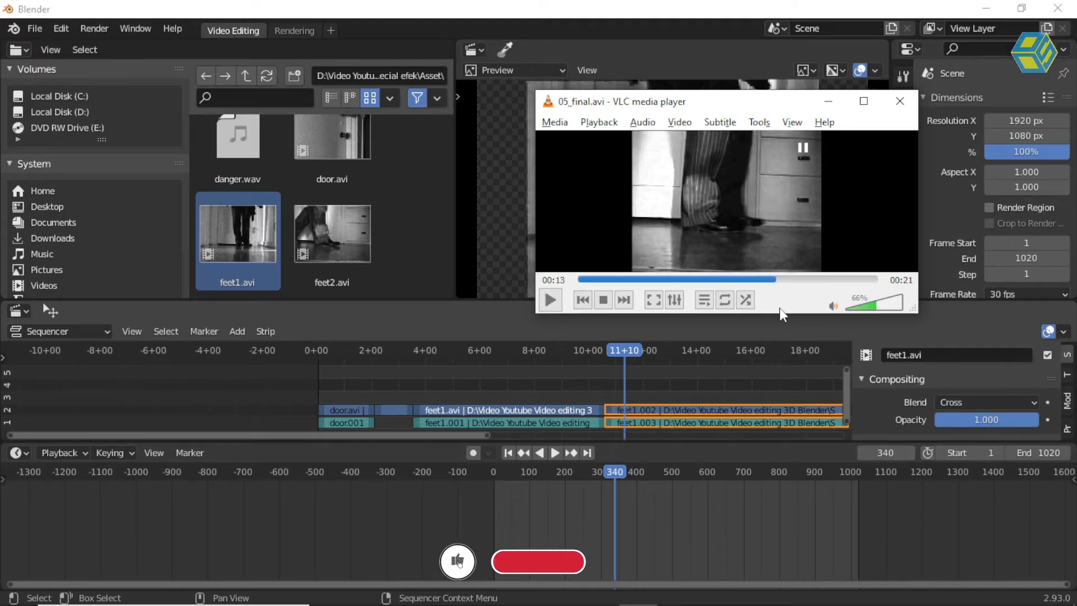
# Return to Blender and play the sequence across the cut in the feet1 clip to compare with the reference
pyautogui.click(781, 315)
pyautogui.moveTo(620, 346); pyautogui.dragTo(560, 352)
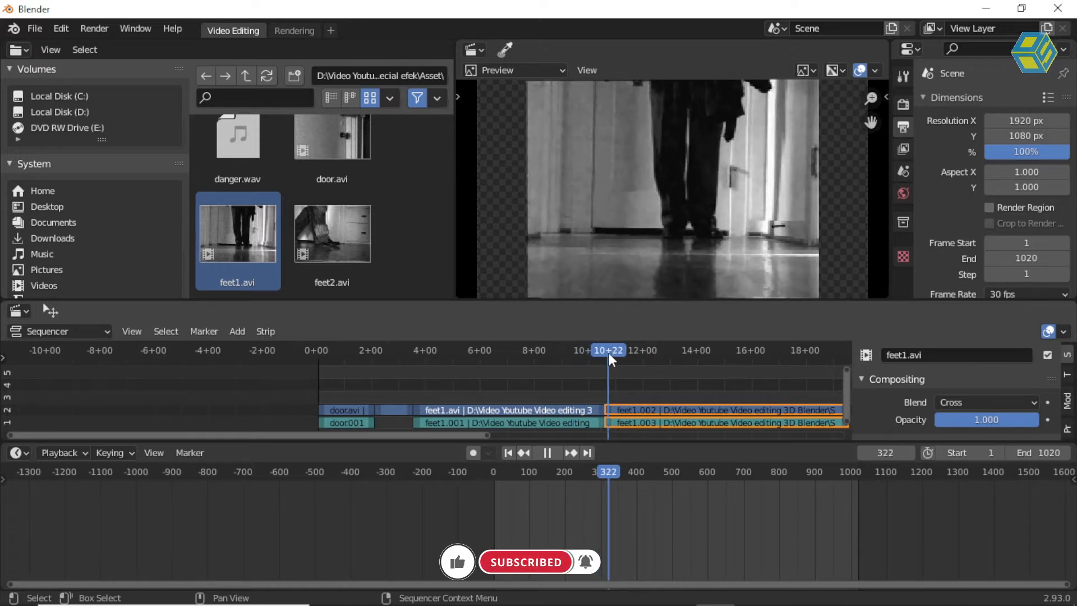
pyautogui.press('space')
pyautogui.press('space')
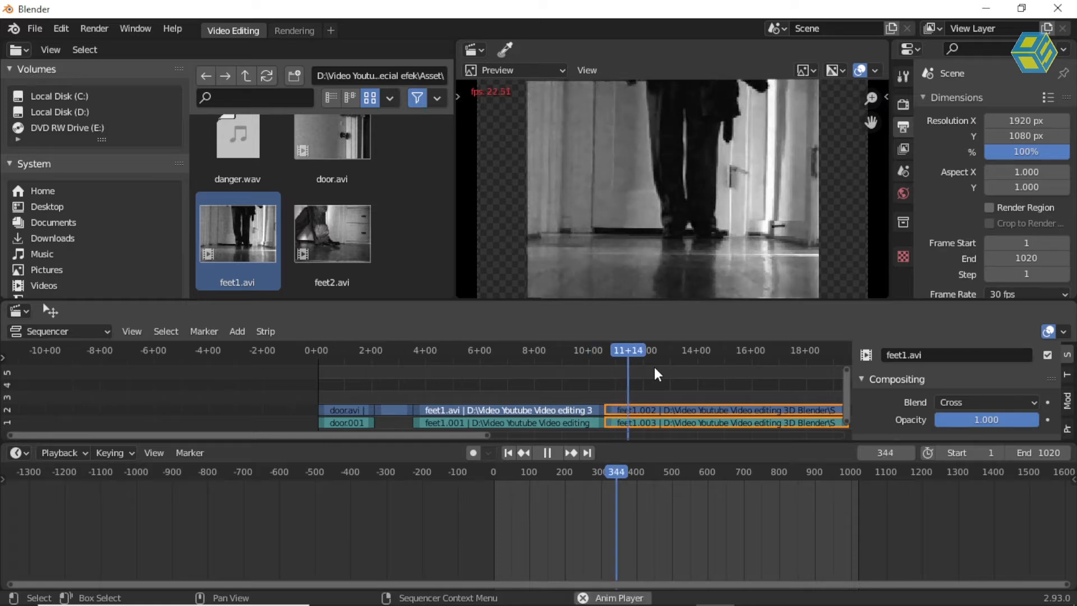
pyautogui.press('space')
# Add woman1.avi from the Asset folder to channel 3, starting at the cut above the second feet1 clip
pyautogui.scroll(-5, 402, 218)
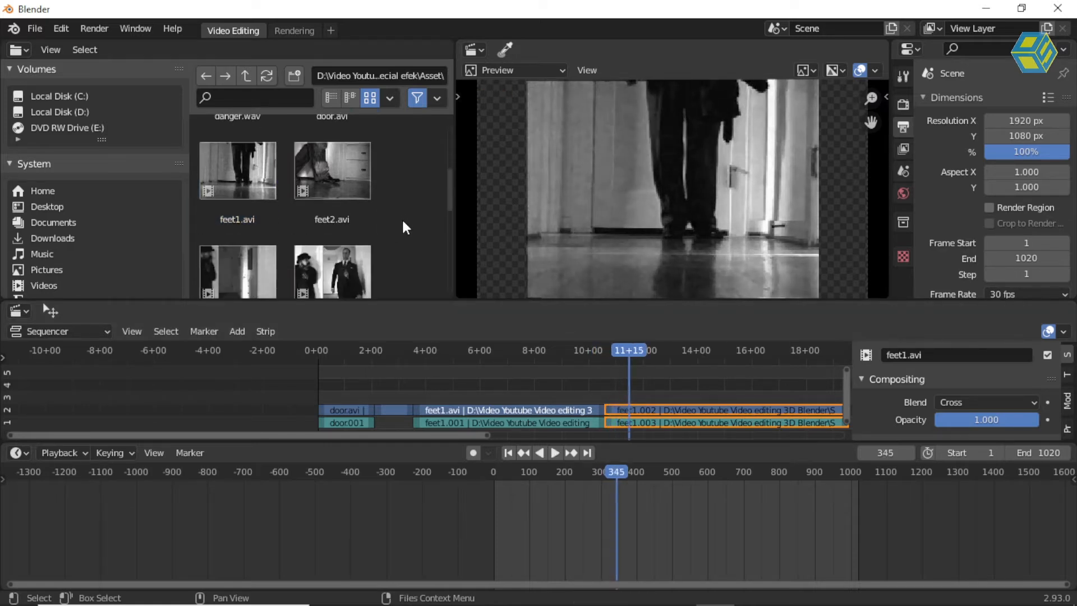
pyautogui.scroll(-8, 402, 219)
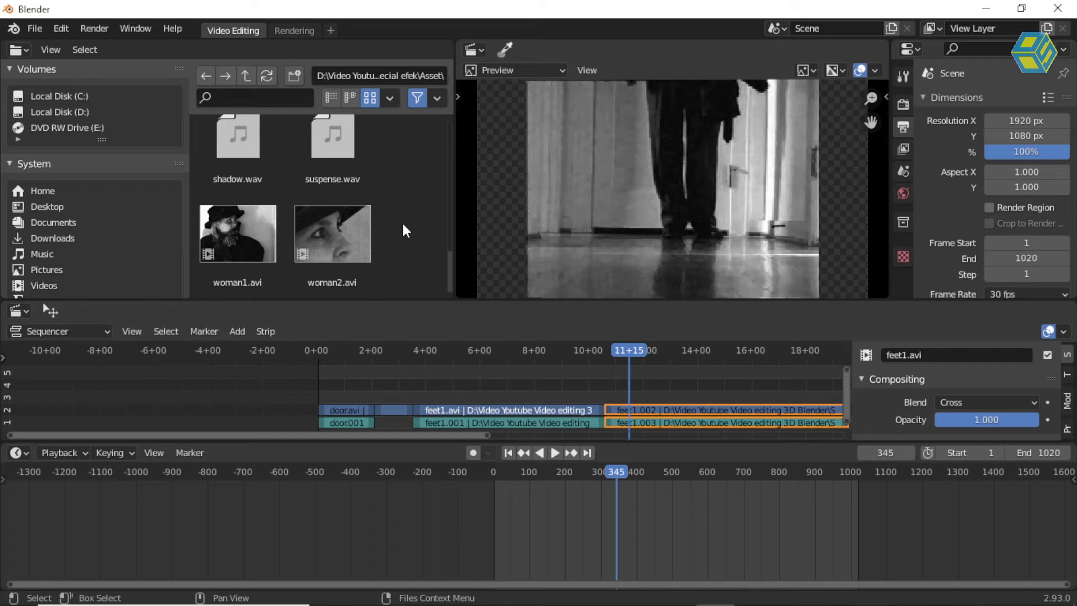
pyautogui.click(258, 235)
pyautogui.moveTo(257, 234); pyautogui.dragTo(647, 386)
pyautogui.scroll(7, 653, 388)
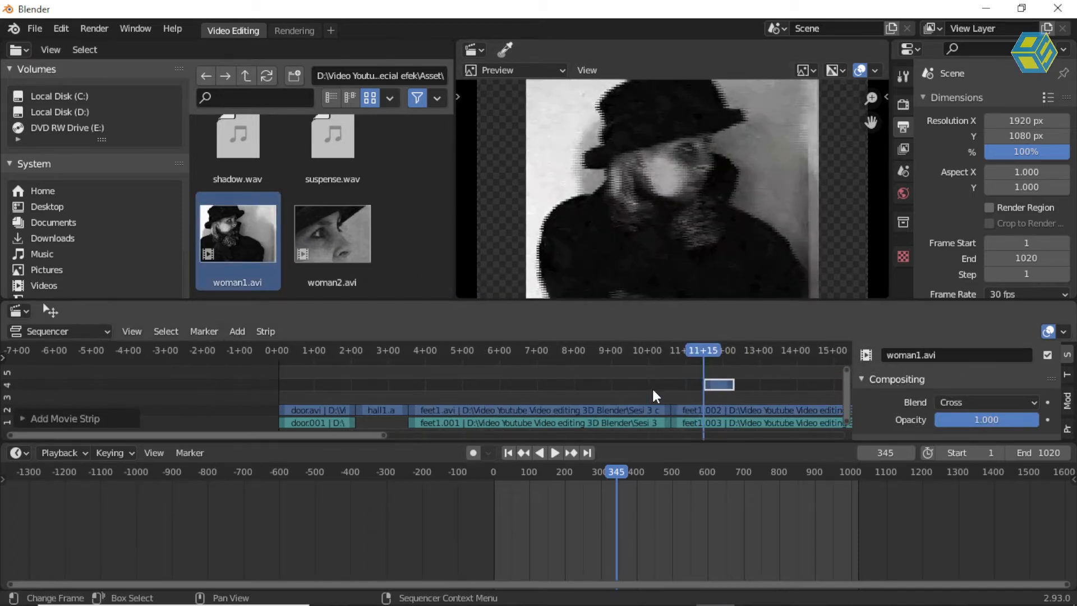
pyautogui.moveTo(678, 376); pyautogui.dragTo(381, 351, button='middle')
pyautogui.moveTo(514, 388); pyautogui.dragTo(349, 351)
pyautogui.moveTo(493, 385)
pyautogui.mouseDown()
pyautogui.moveTo(457, 390)
pyautogui.moveTo(494, 387)
pyautogui.moveTo(477, 398)
pyautogui.mouseUp()
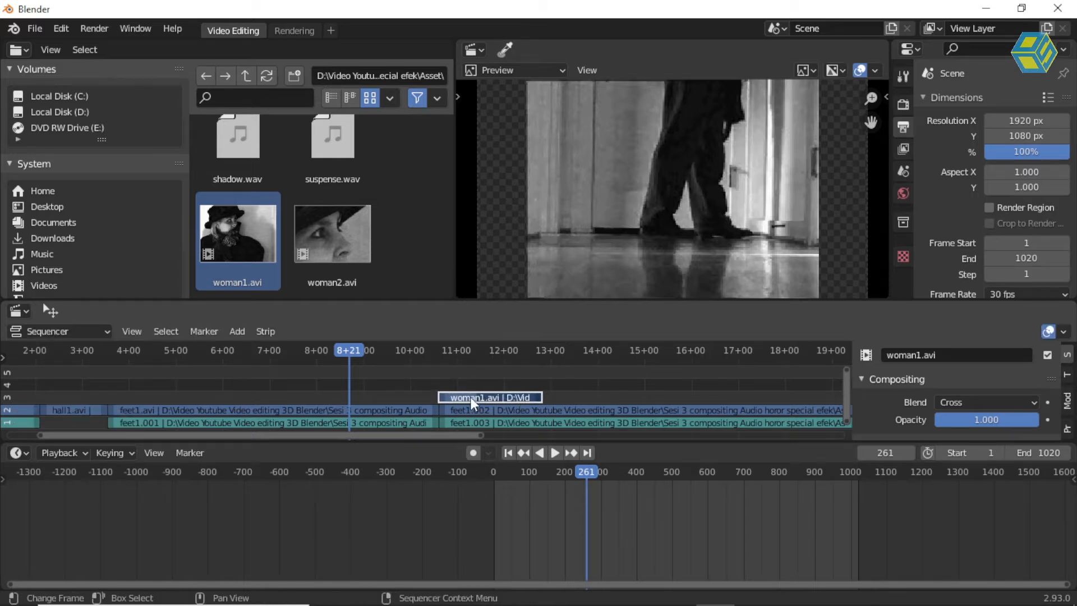
# Play the sequence repeatedly across the transition from feet1 to the woman1.avi strip to check its timing
pyautogui.click(418, 350)
pyautogui.press('space')
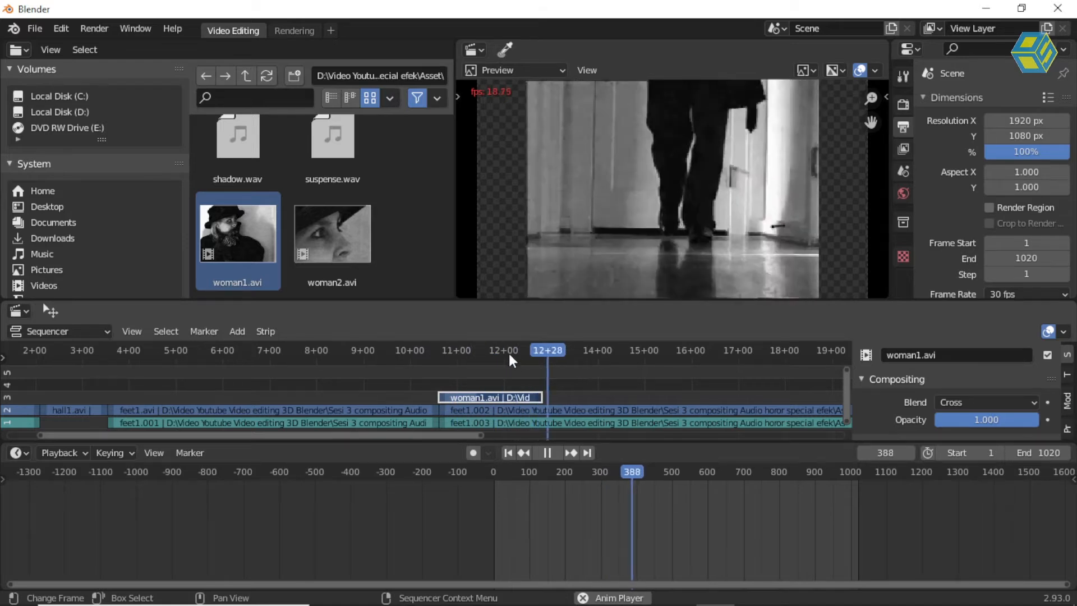
pyautogui.moveTo(508, 353); pyautogui.dragTo(436, 351)
pyautogui.press('space')
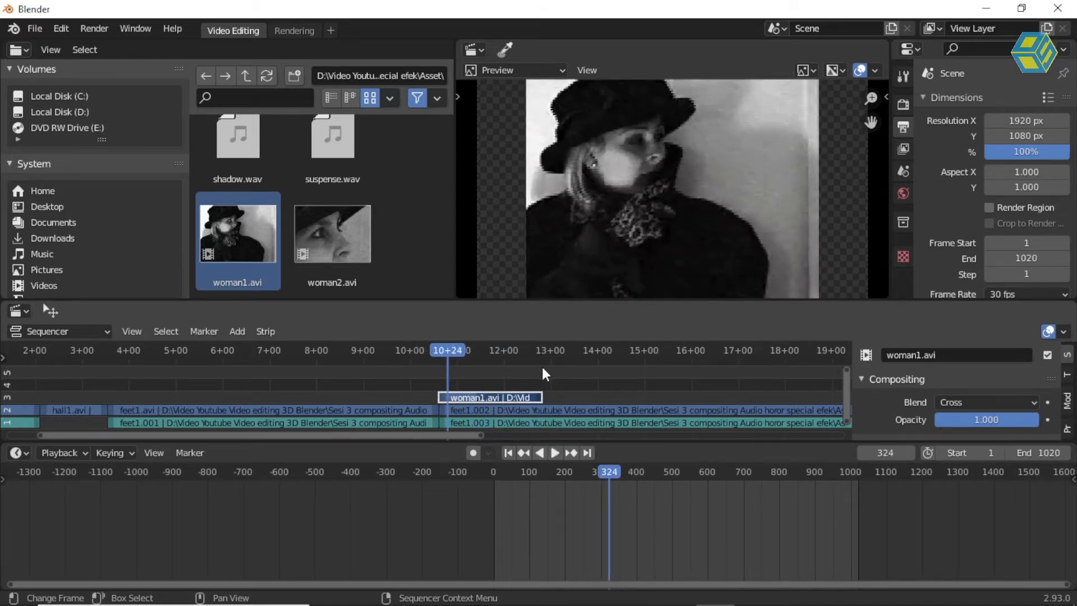
pyautogui.press('space')
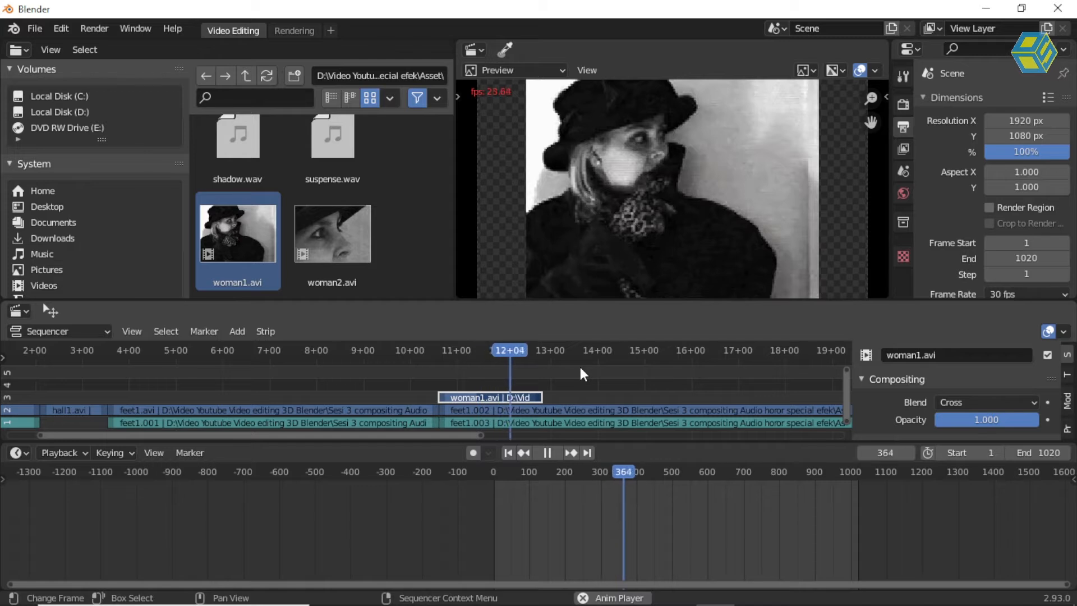
pyautogui.moveTo(526, 355); pyautogui.dragTo(453, 378)
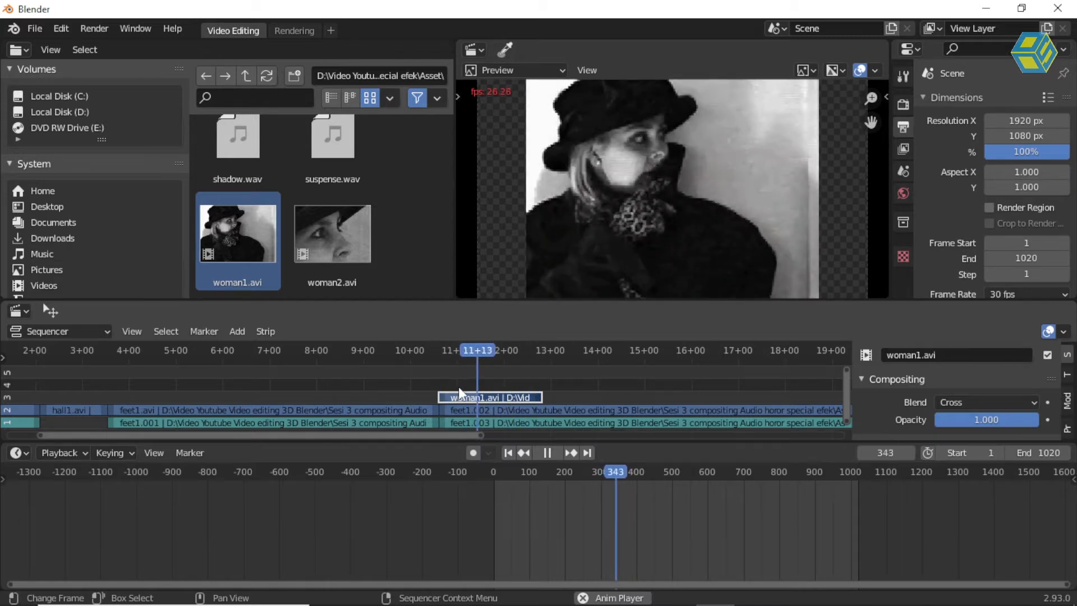
pyautogui.press('space')
# Try the woman1.avi strip a few frames later on channel 3 and replay the transition from feet1
pyautogui.press('g')
pyautogui.click(470, 398)
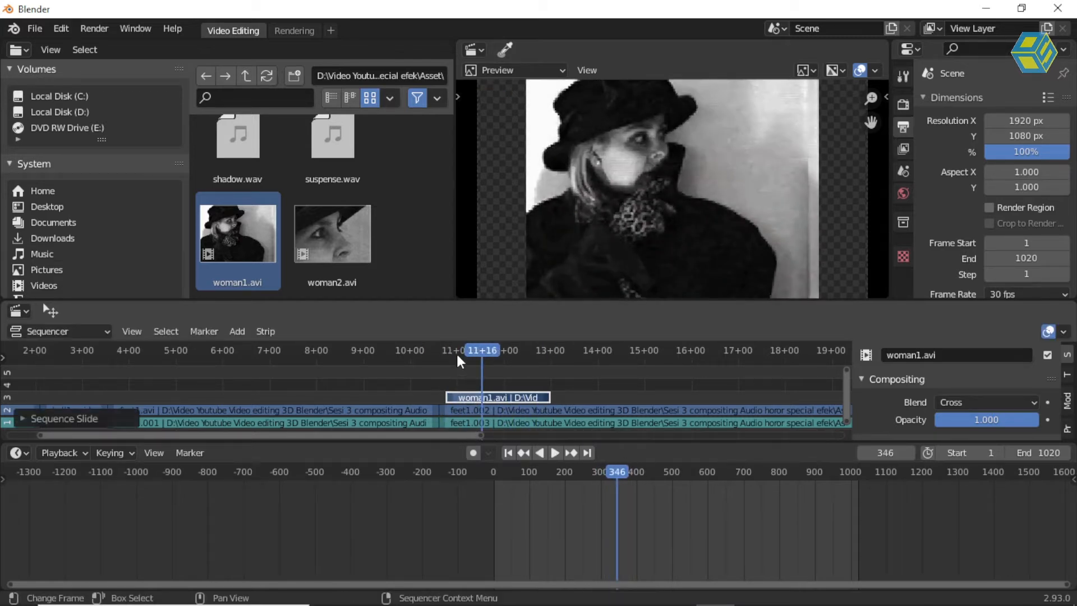
pyautogui.click(413, 350)
pyautogui.press('space')
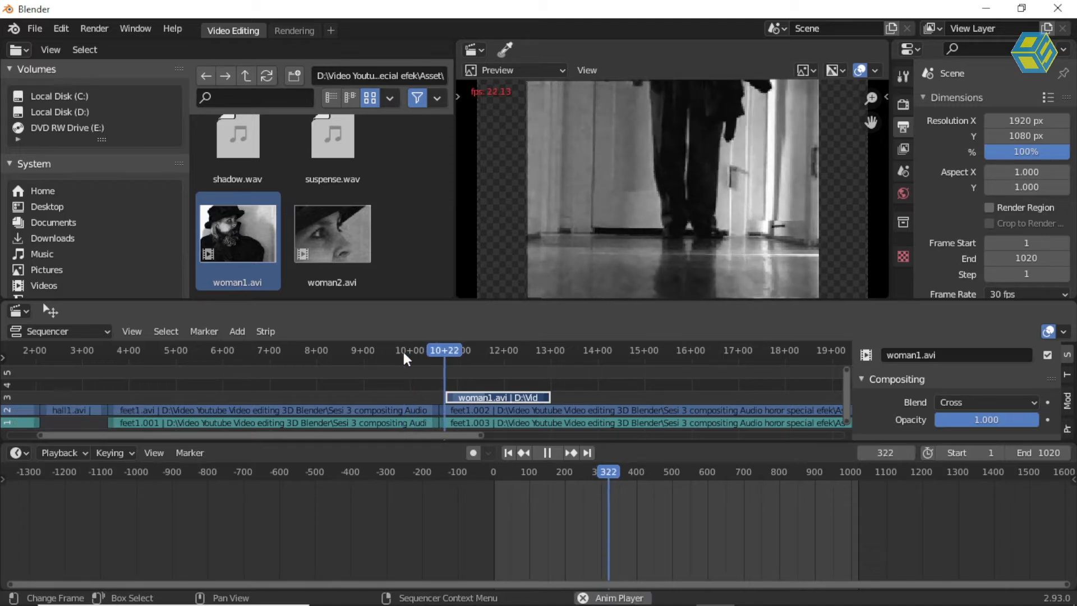
pyautogui.press('space')
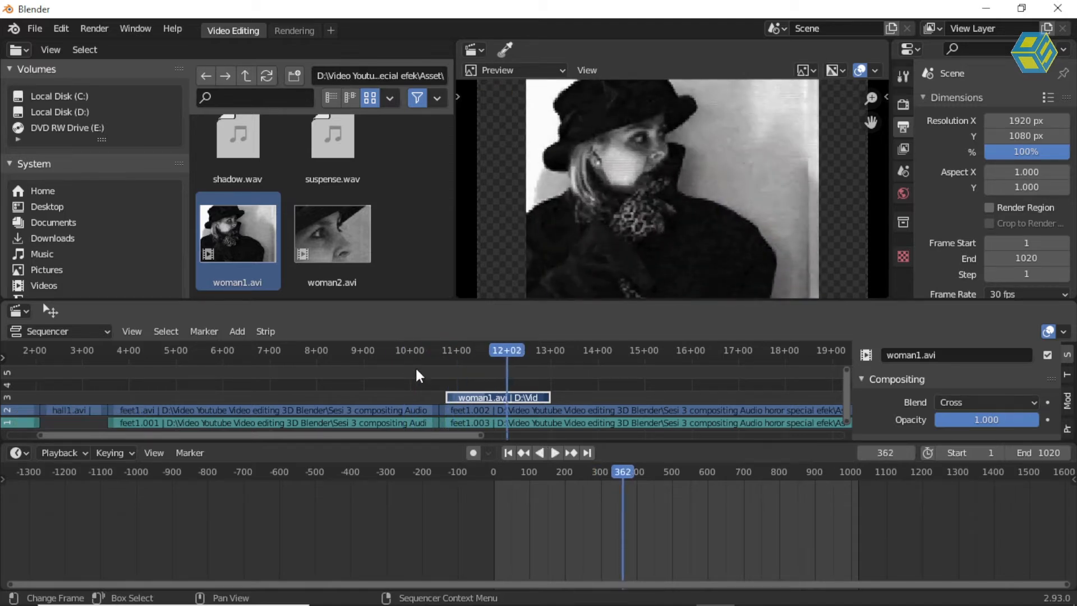
# Slide the woman1.avi strip back to the feet1 cut on channel 3 and replay the transition
pyautogui.press('g')
pyautogui.click(459, 398)
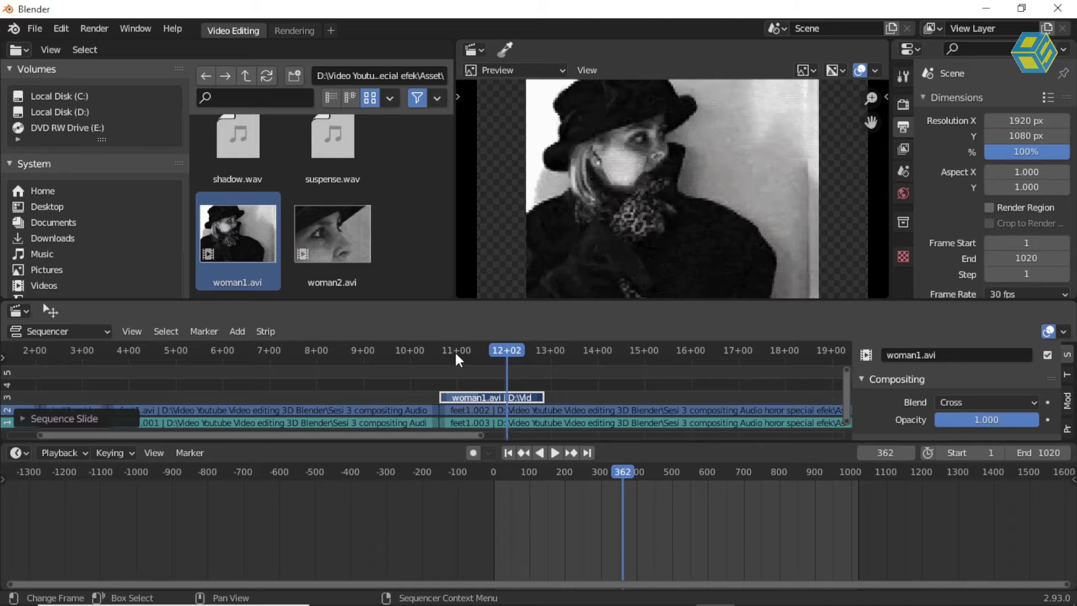
pyautogui.click(421, 352)
pyautogui.press('space')
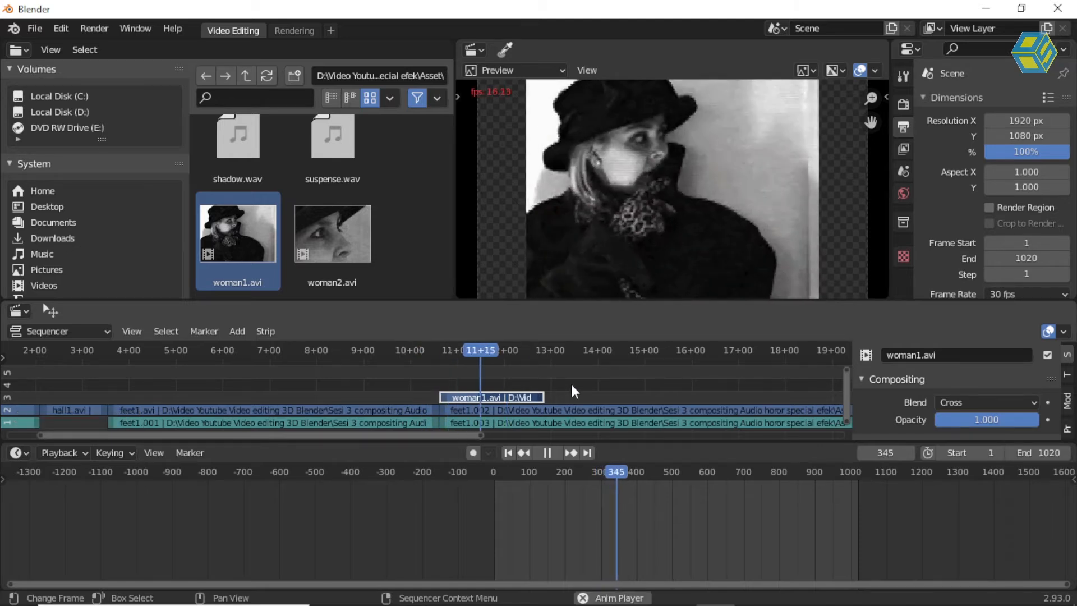
pyautogui.press('space')
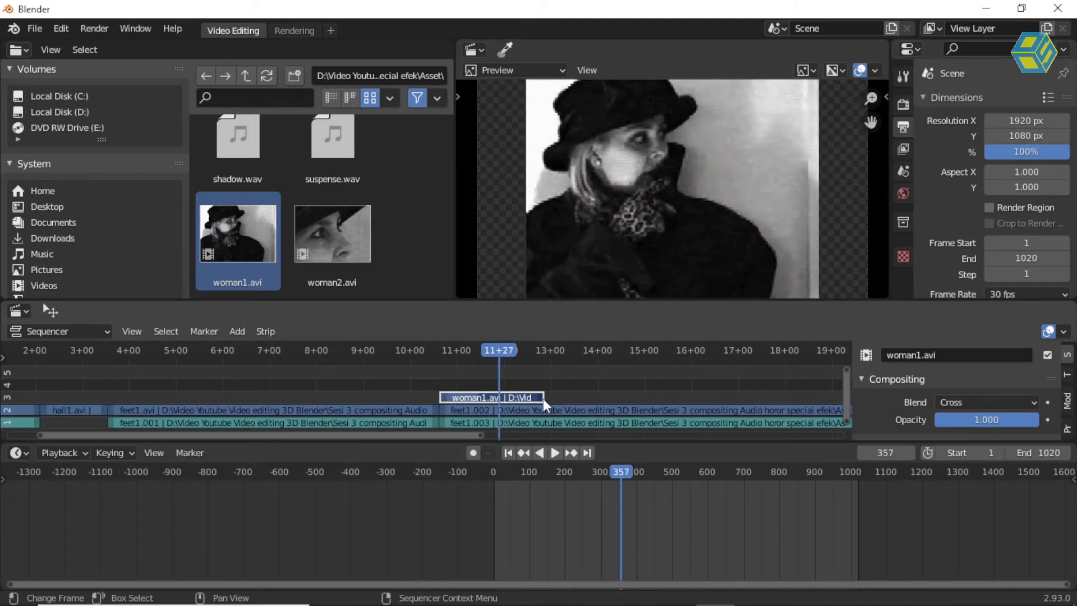
# Trim the end of the woman1.avi strip to frame 357 and enlarge the sequencer over the timeline editor
pyautogui.press('g')
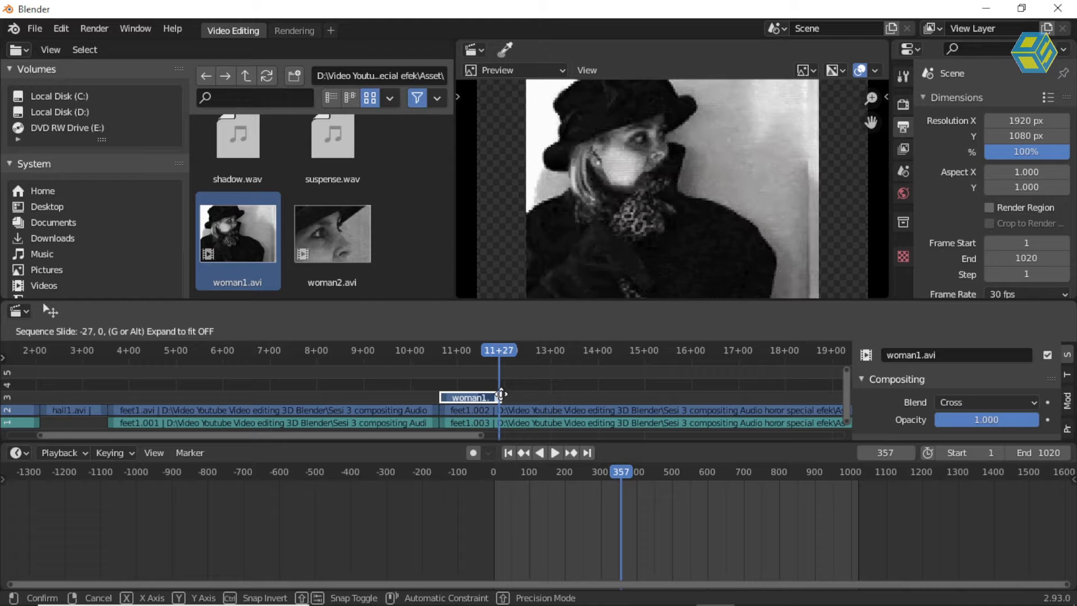
pyautogui.click(499, 394)
pyautogui.click(456, 351)
pyautogui.scroll(3, 489, 382)
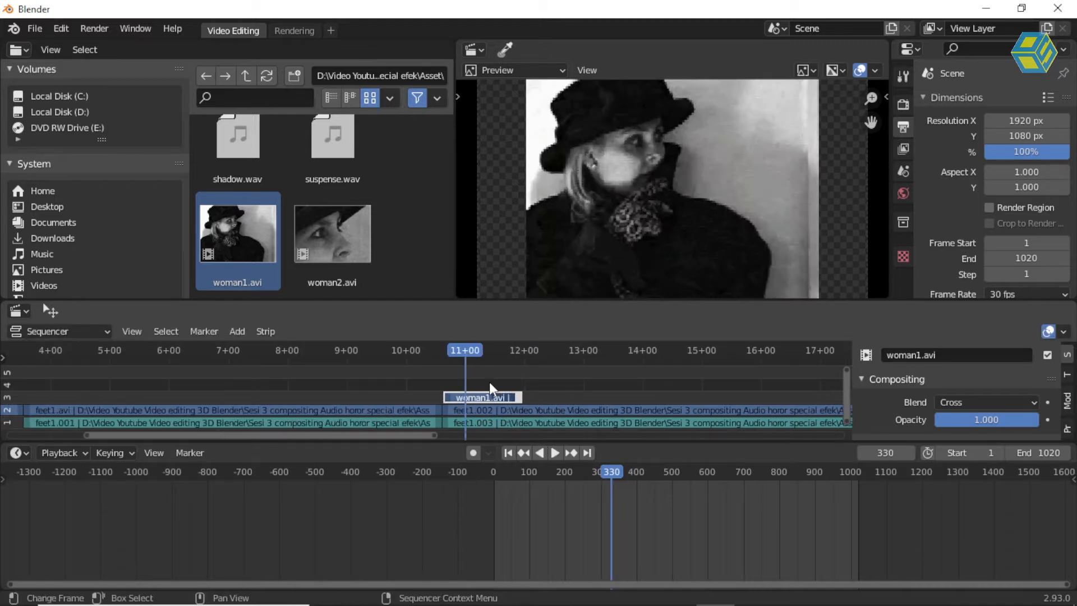
pyautogui.scroll(1, 496, 385)
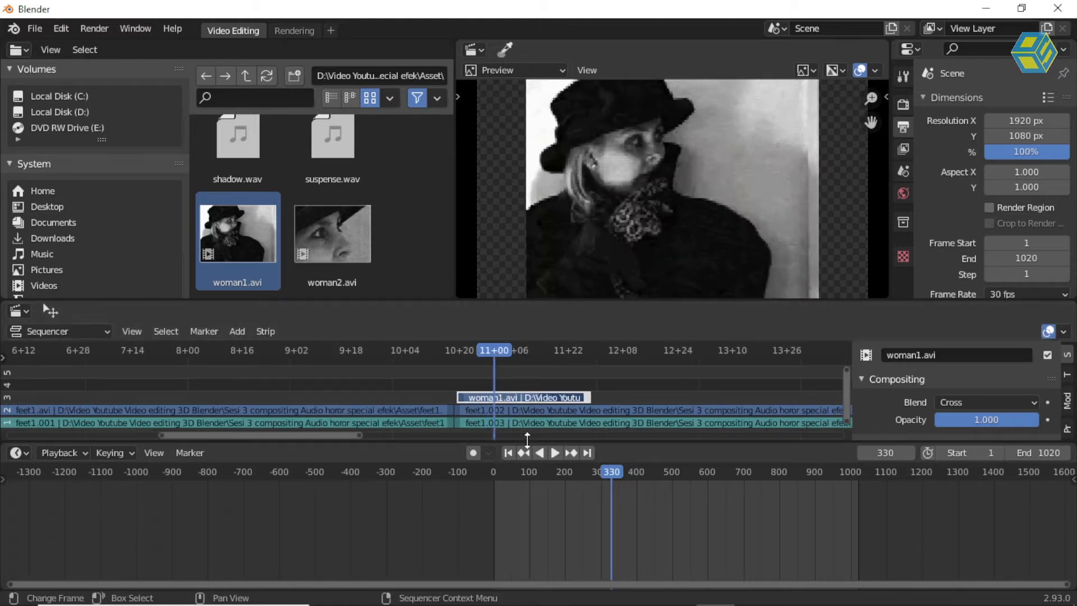
pyautogui.moveTo(526, 440); pyautogui.dragTo(526, 558)
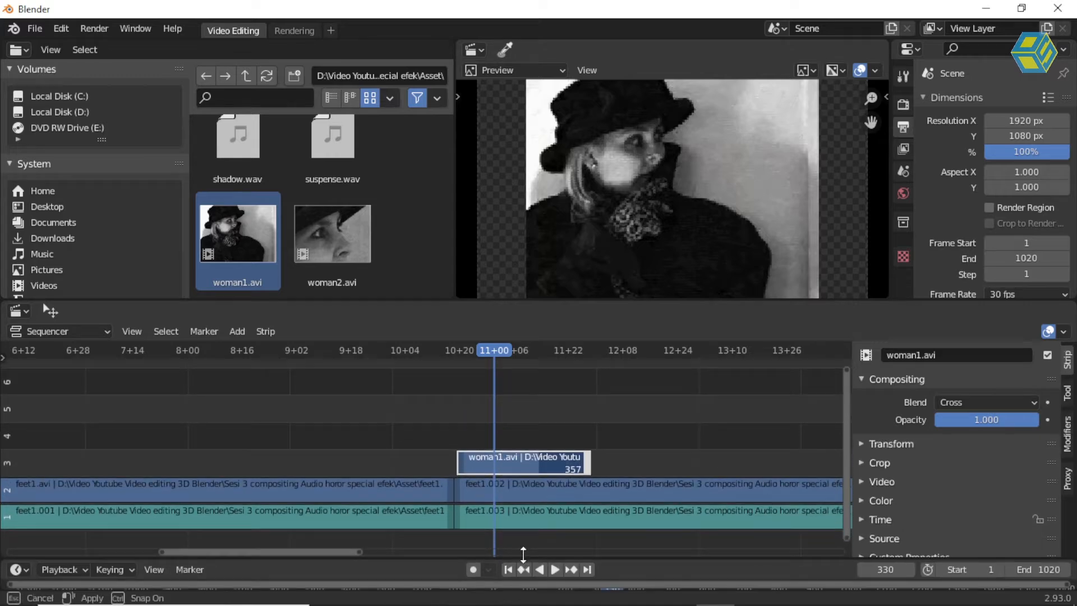
# Replay the woman1.avi shot and shorten the strip's end to frame 347
pyautogui.moveTo(485, 349); pyautogui.dragTo(396, 346)
pyautogui.press('space')
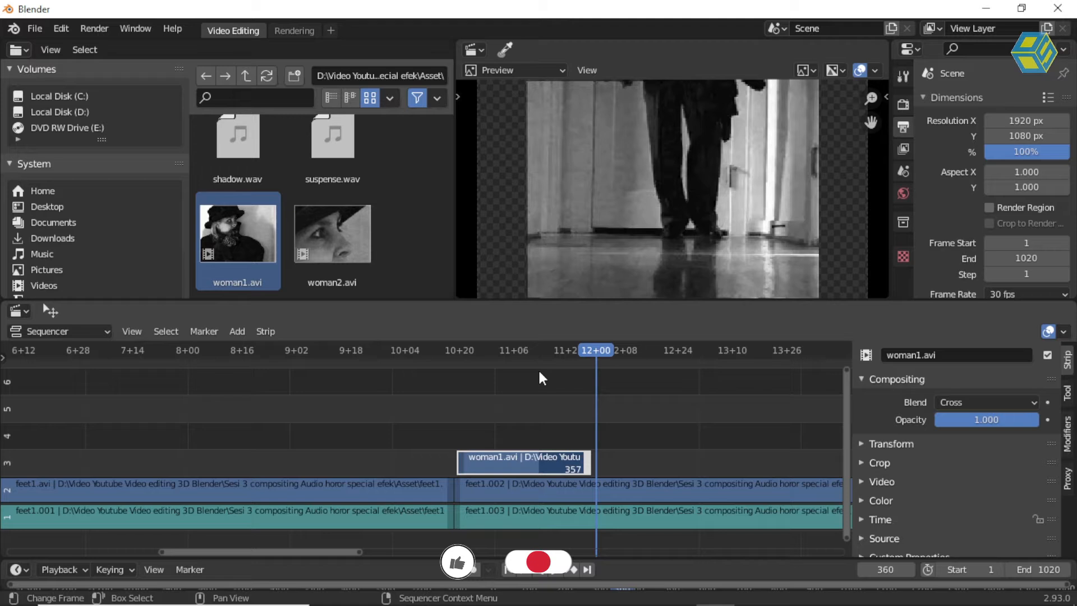
pyautogui.click(447, 353)
pyautogui.press('space')
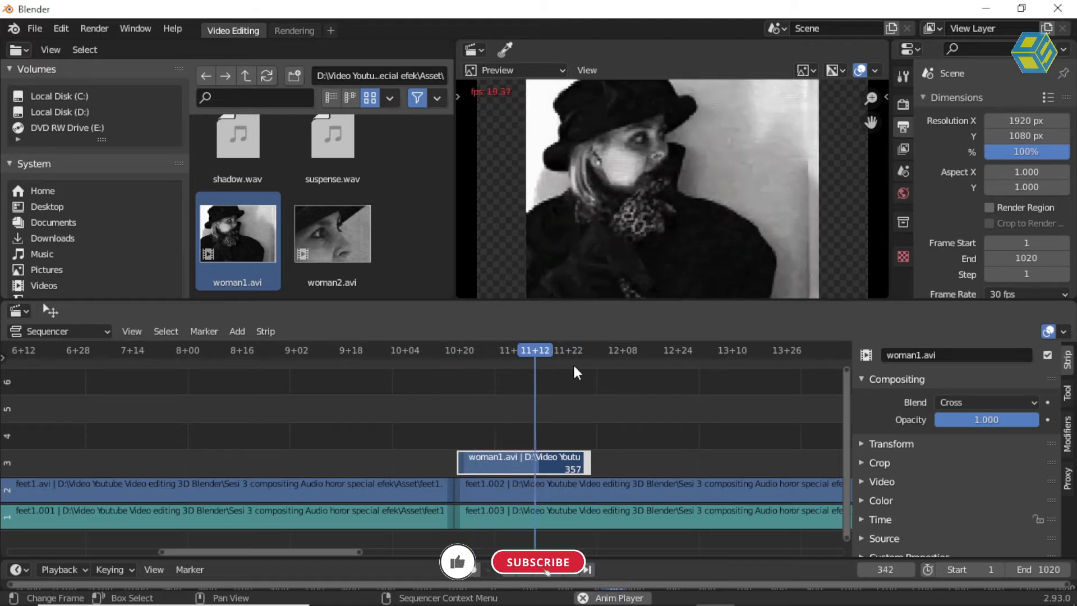
pyautogui.press('space')
pyautogui.moveTo(587, 460); pyautogui.dragTo(555, 461)
# Switch to VLC and replay 05_final.avi from the woman's shot into the second walking-feet shot
pyautogui.hotkey('alt', 'Tab')
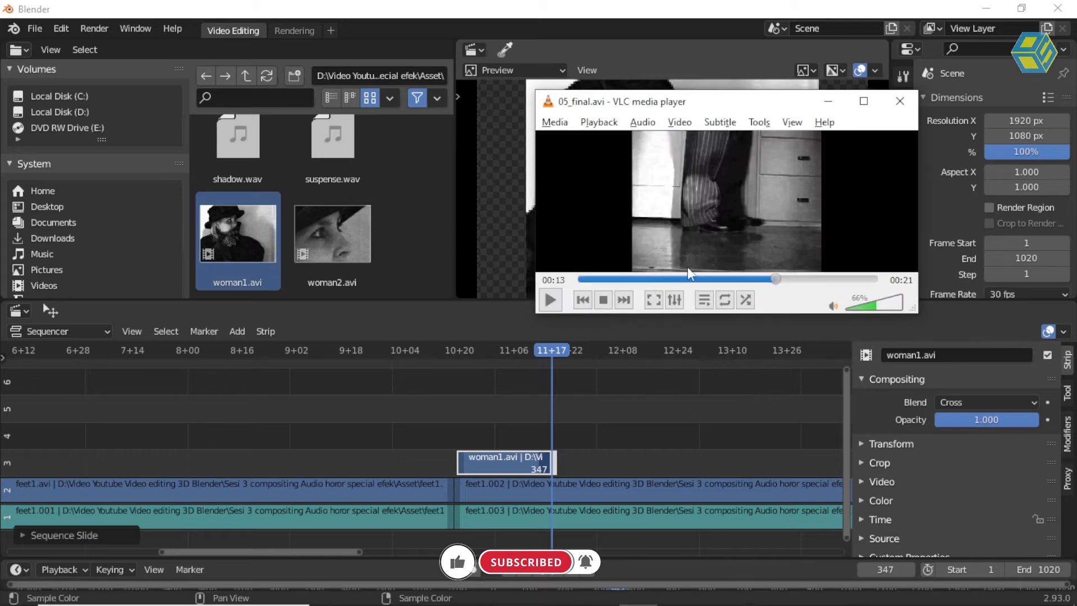
pyautogui.click(736, 279)
pyautogui.press('space')
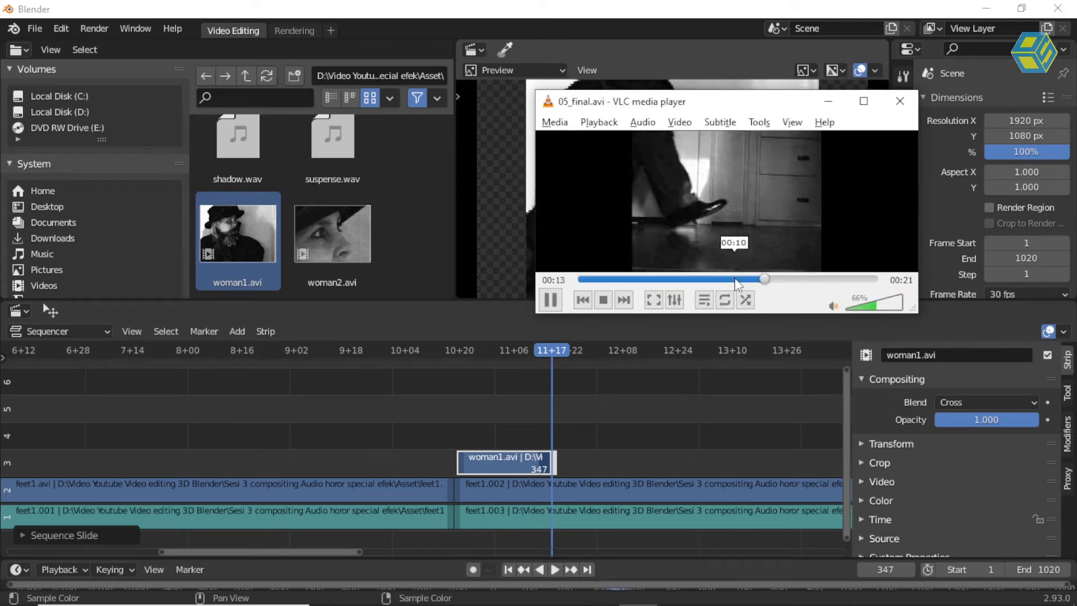
pyautogui.press('space')
# Return to Blender and add feet2.avi from the Asset folder to channel 4, starting at frame 347
pyautogui.click(409, 235)
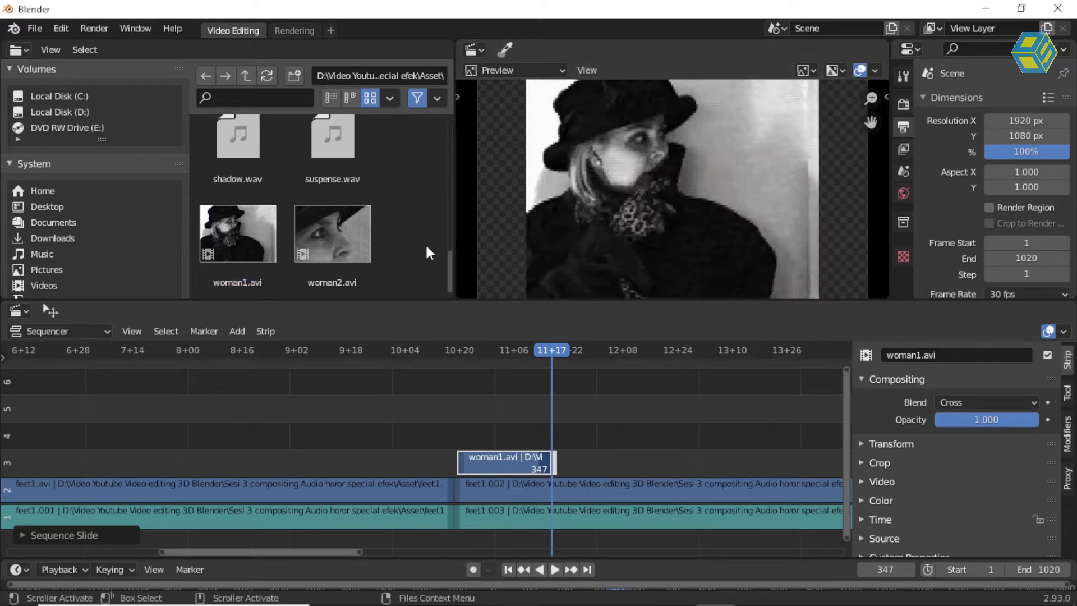
pyautogui.moveTo(452, 260); pyautogui.dragTo(434, 173)
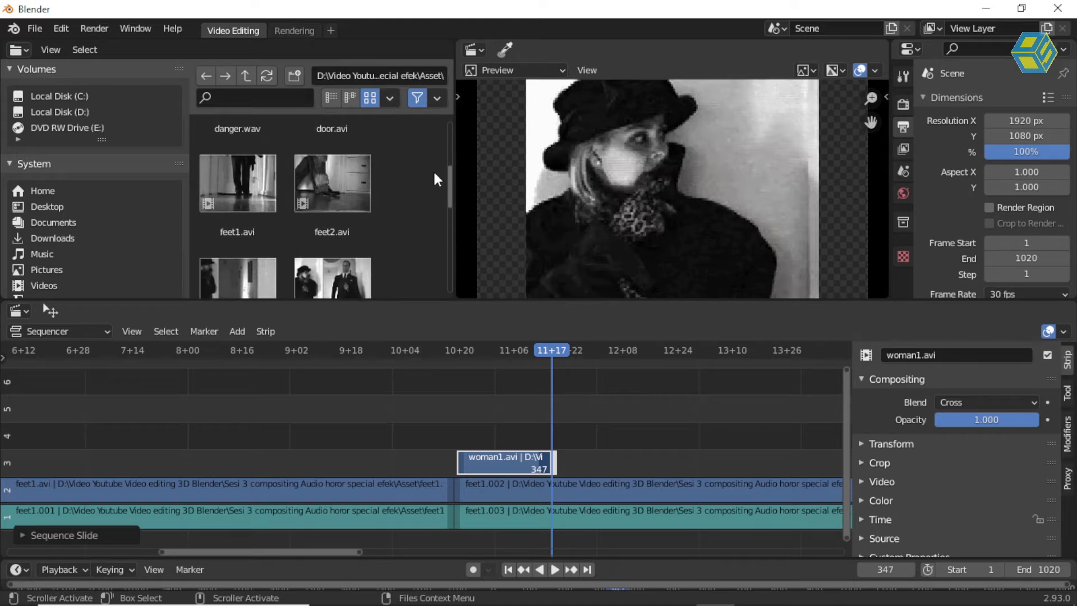
pyautogui.moveTo(335, 183); pyautogui.dragTo(618, 425)
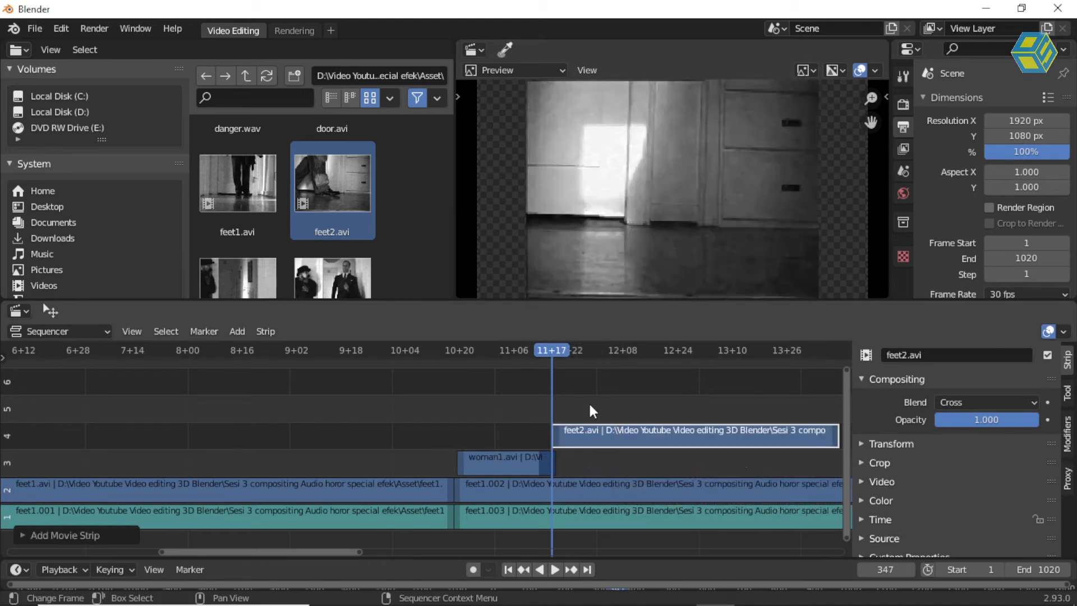
# Play through the feet2.avi strip and move it down to channel 3 behind woman1.avi
pyautogui.scroll(-5, 589, 402)
pyautogui.press('space')
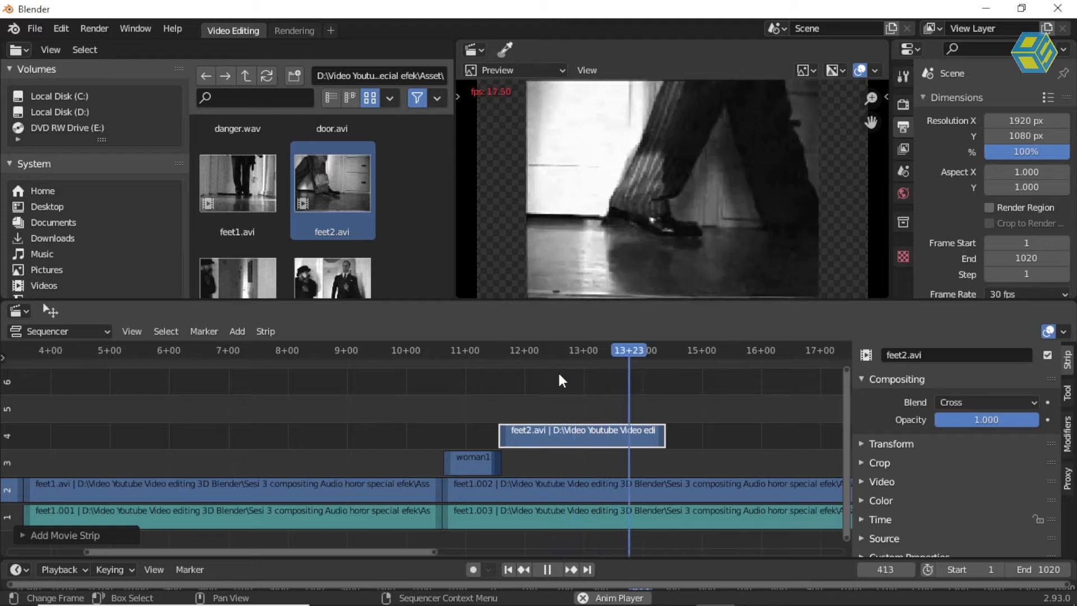
pyautogui.press('space')
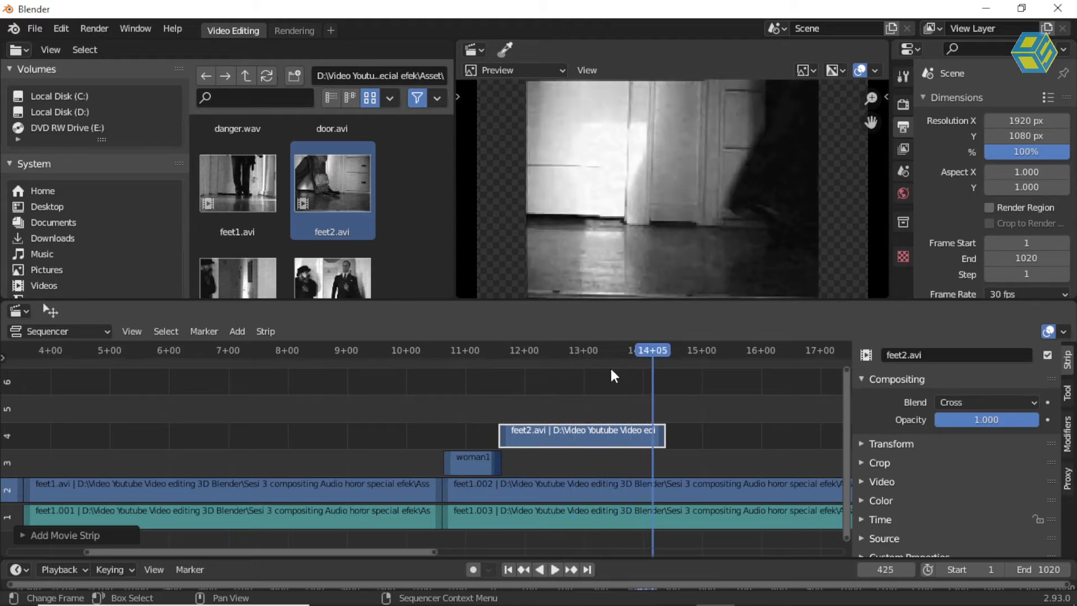
pyautogui.moveTo(608, 349); pyautogui.dragTo(583, 350)
pyautogui.moveTo(528, 438); pyautogui.dragTo(528, 461)
pyautogui.click(483, 351)
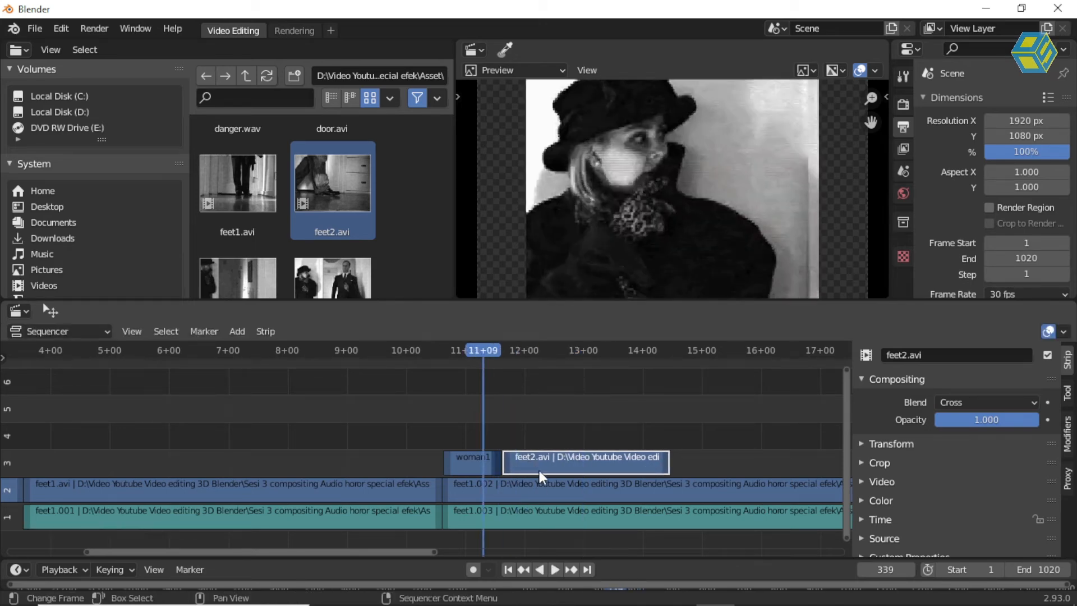
# Try moving the feet2.avi strip aside to channel 5 and play the sequence past woman1.avi without it
pyautogui.moveTo(547, 450); pyautogui.dragTo(306, 399)
pyautogui.press('space')
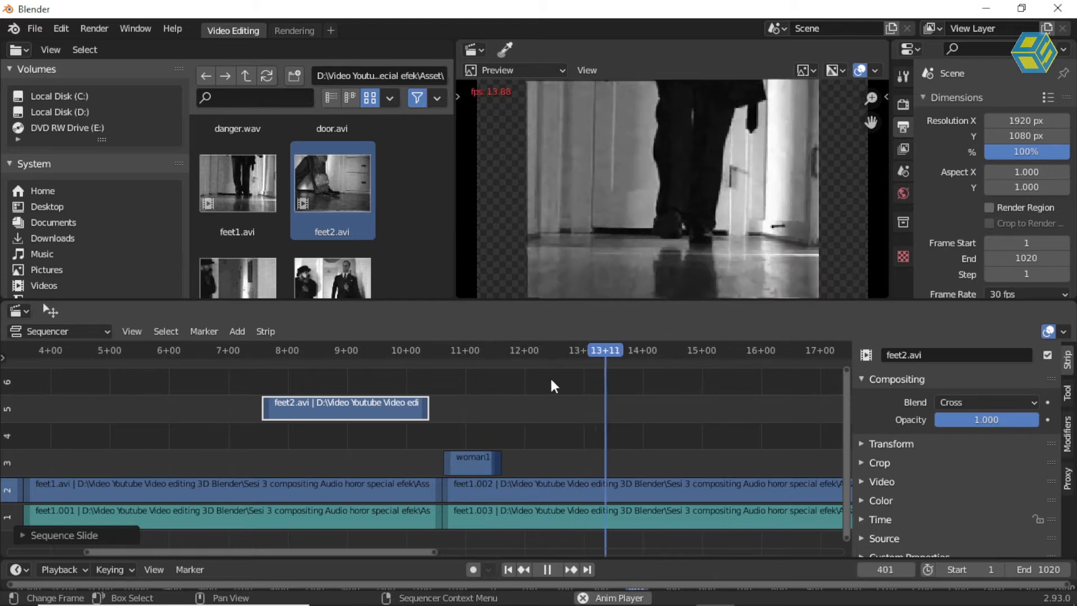
pyautogui.press('space')
# Place feet2.avi back on channel 3 directly after woman1.avi and play the transition through to the strip's end
pyautogui.moveTo(344, 406); pyautogui.dragTo(581, 459)
pyautogui.moveTo(513, 351); pyautogui.dragTo(484, 352)
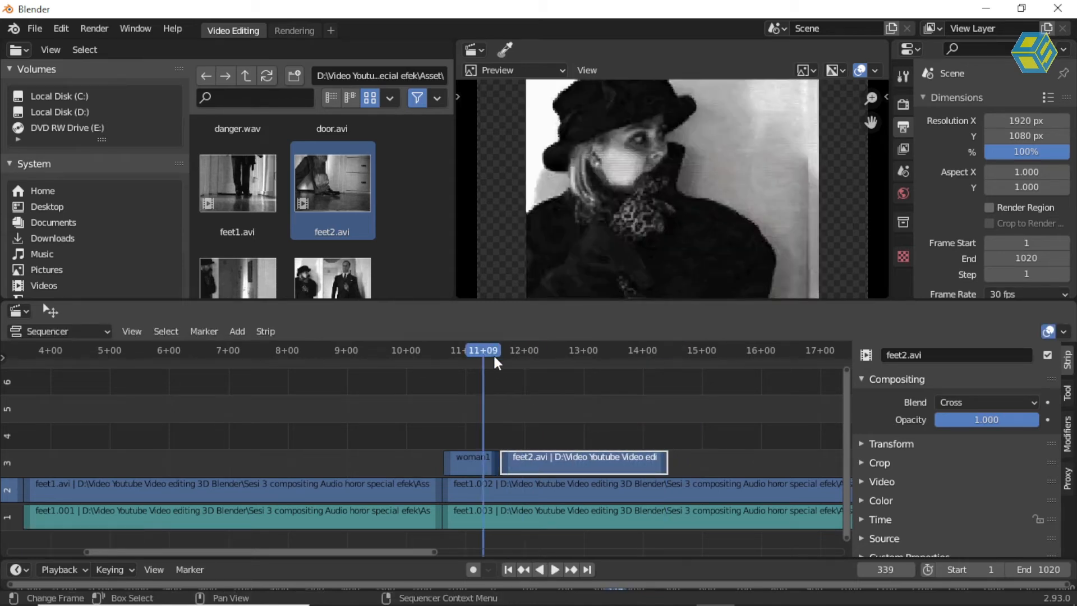
pyautogui.press('space')
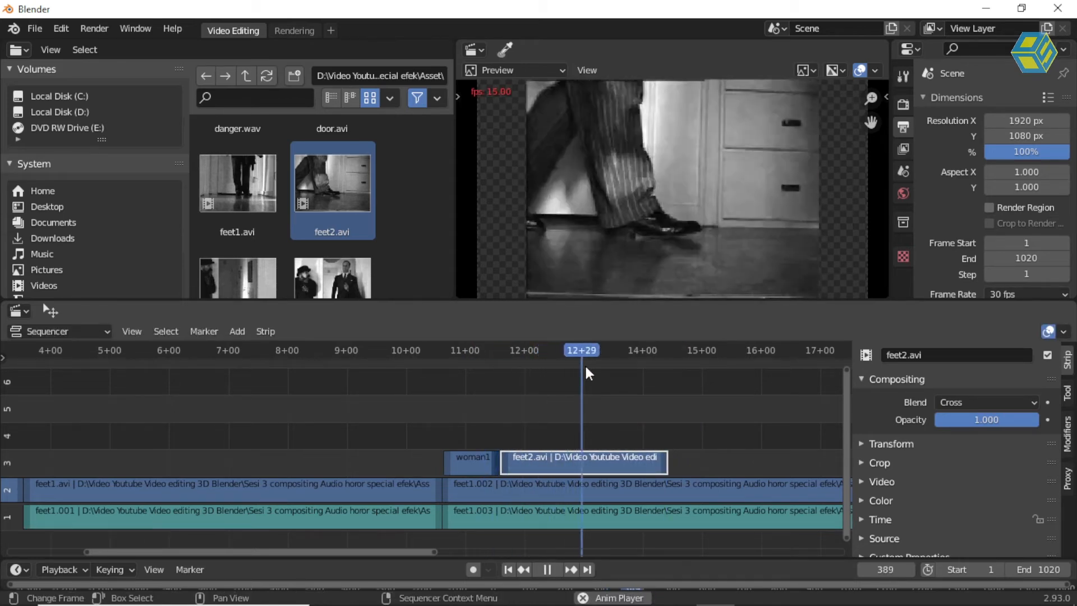
pyautogui.press('space')
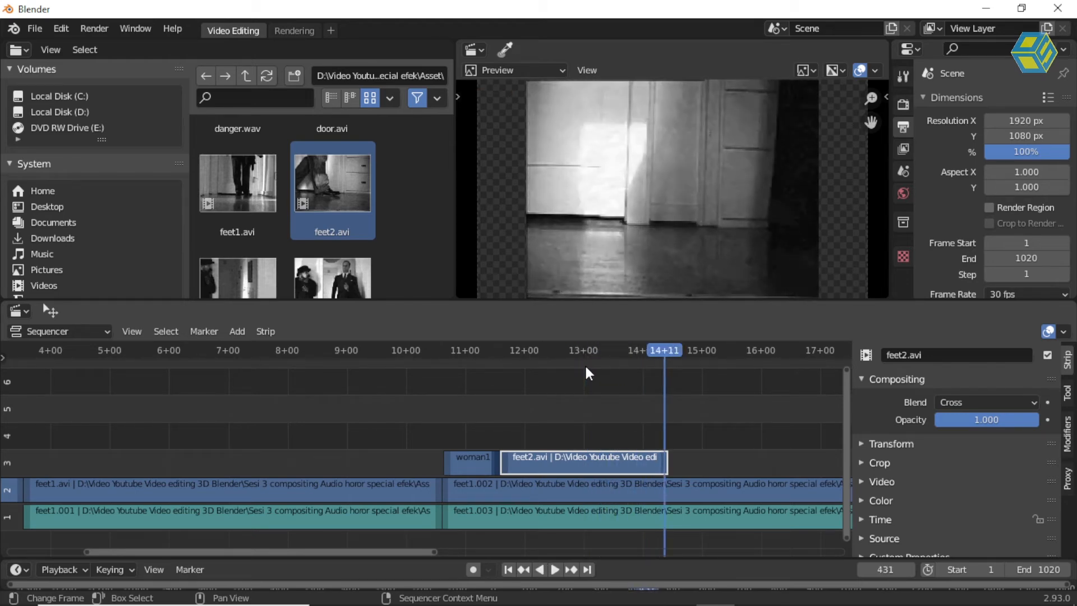
# Switch to VLC and play 05_final.avi on to 00:15 to view the shot following feet2
pyautogui.hotkey('alt', 'Tab')
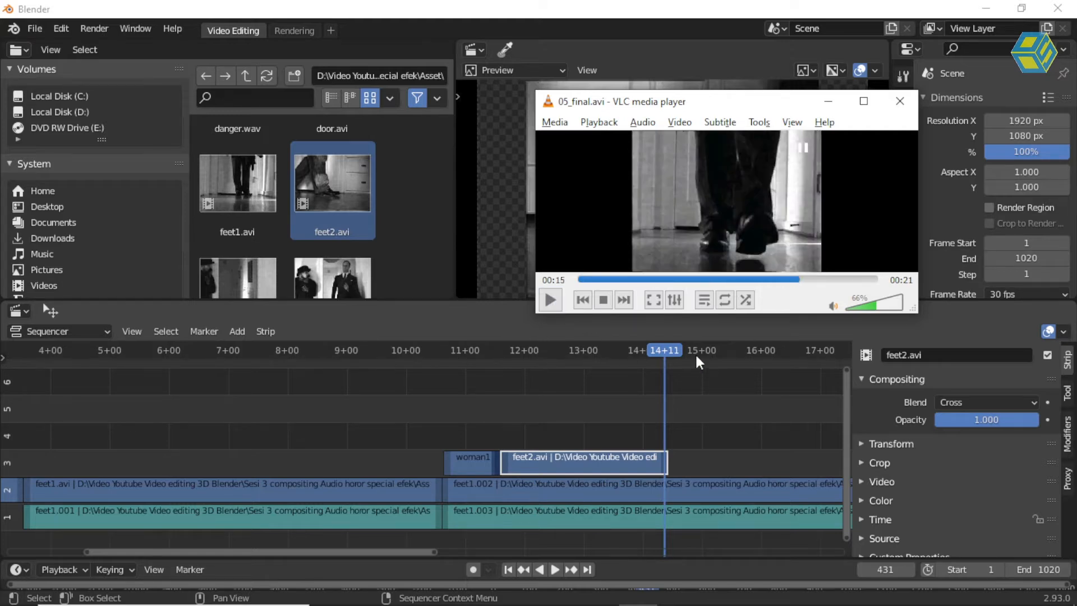
# Switch to Blender, add woman2.avi from the Asset folder and place it on channel 3 directly after feet2.avi
pyautogui.click(411, 236)
pyautogui.moveTo(448, 194); pyautogui.dragTo(445, 288)
pyautogui.moveTo(338, 249); pyautogui.dragTo(726, 458)
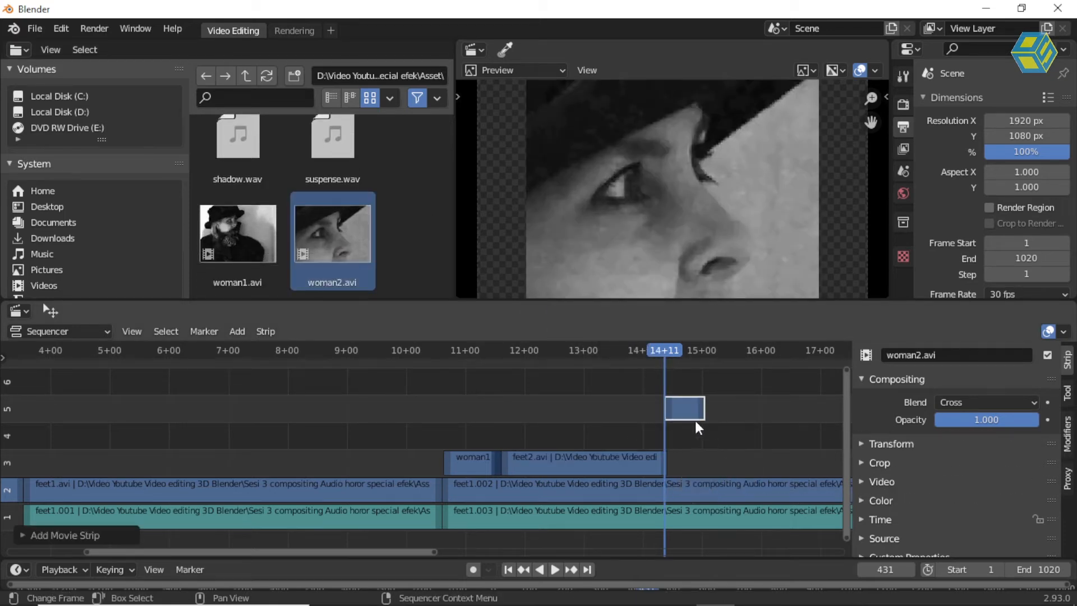
pyautogui.moveTo(686, 409); pyautogui.dragTo(696, 458)
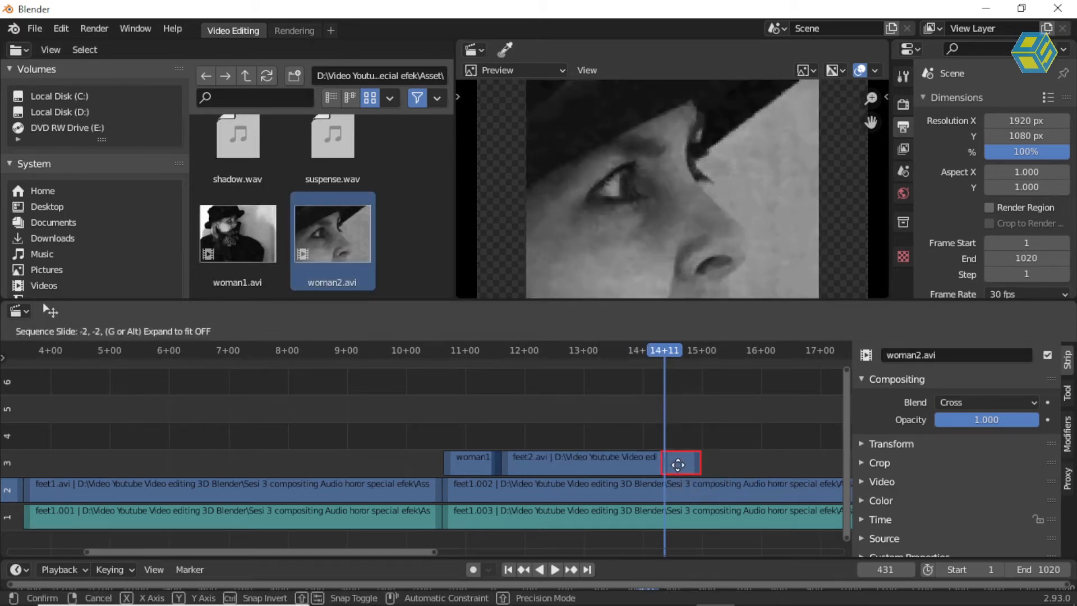
pyautogui.click(681, 462)
# Play the sequence from woman1.avi through the woman2.avi strip to check the transitions between the channel 3 shots
pyautogui.press('space')
pyautogui.moveTo(662, 362); pyautogui.dragTo(470, 367)
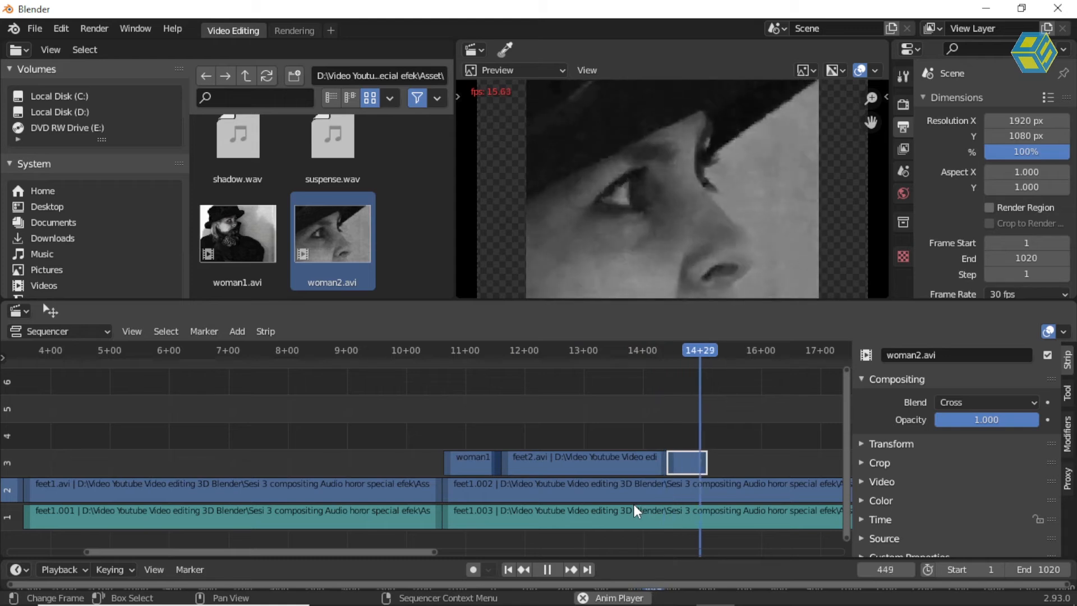
pyautogui.press('space')
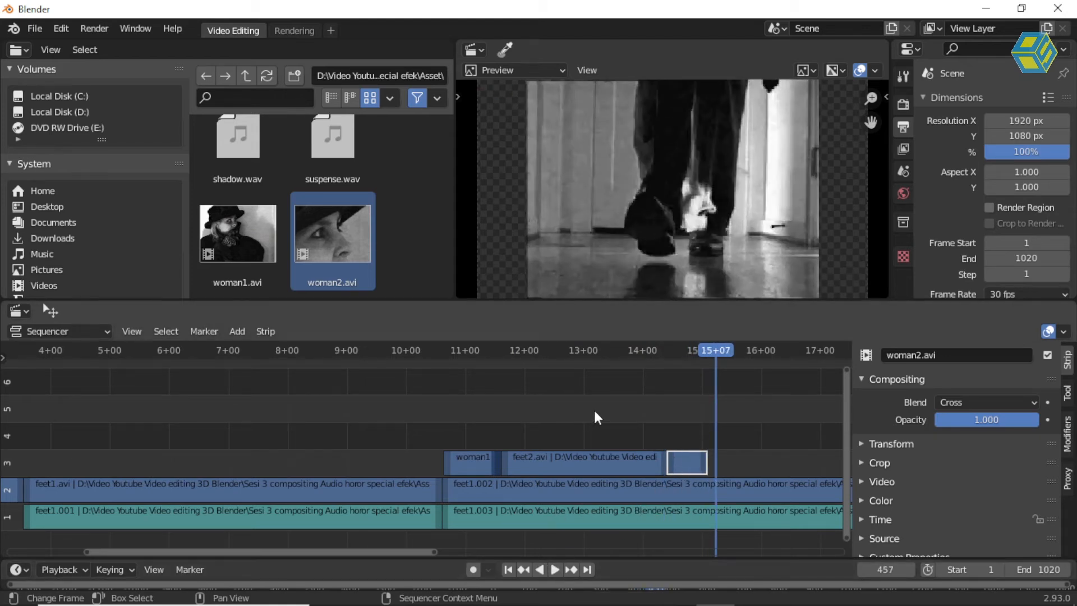
pyautogui.moveTo(705, 351); pyautogui.dragTo(512, 359)
pyautogui.press('space')
# Switch to VLC and play 05_final.avi on to 00:18, then replay the walking feet shot up to 00:16
pyautogui.hotkey('alt', 'Tab')
pyautogui.click(556, 303)
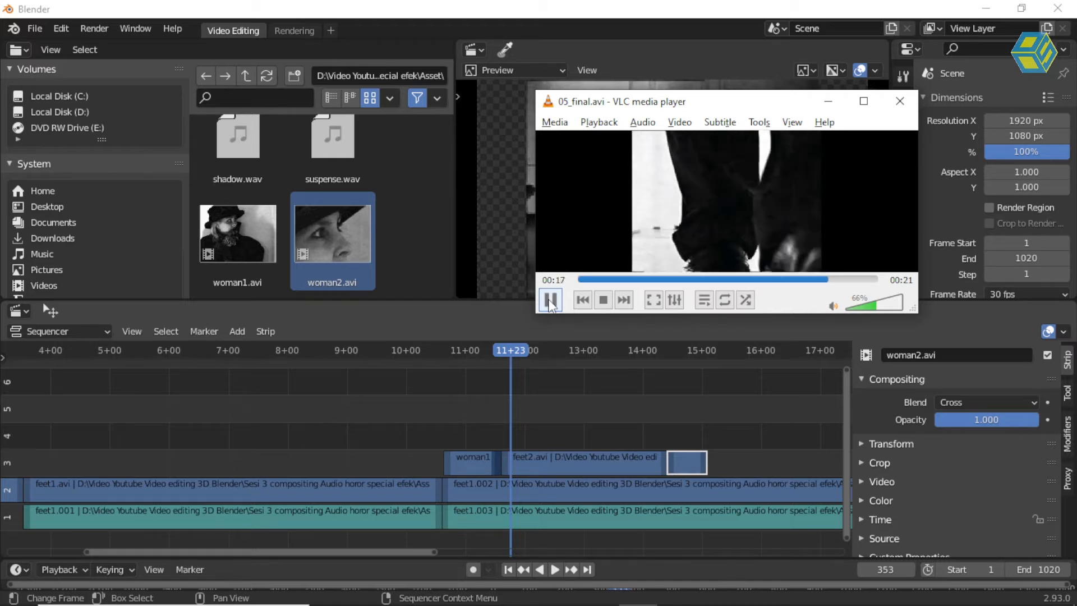
pyautogui.click(550, 301)
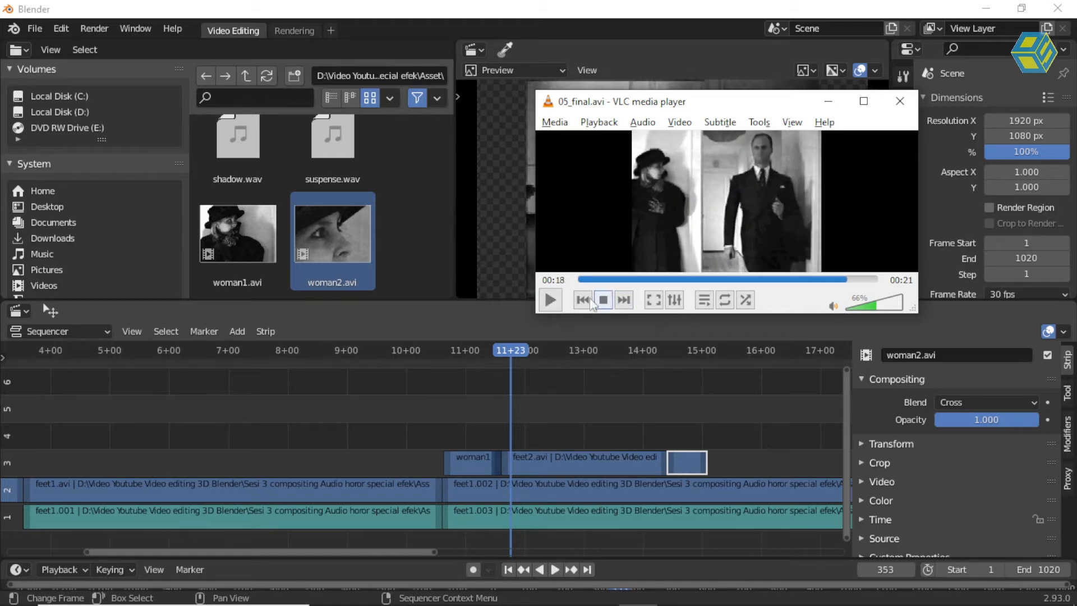
pyautogui.moveTo(757, 279); pyautogui.dragTo(683, 279)
pyautogui.press('space')
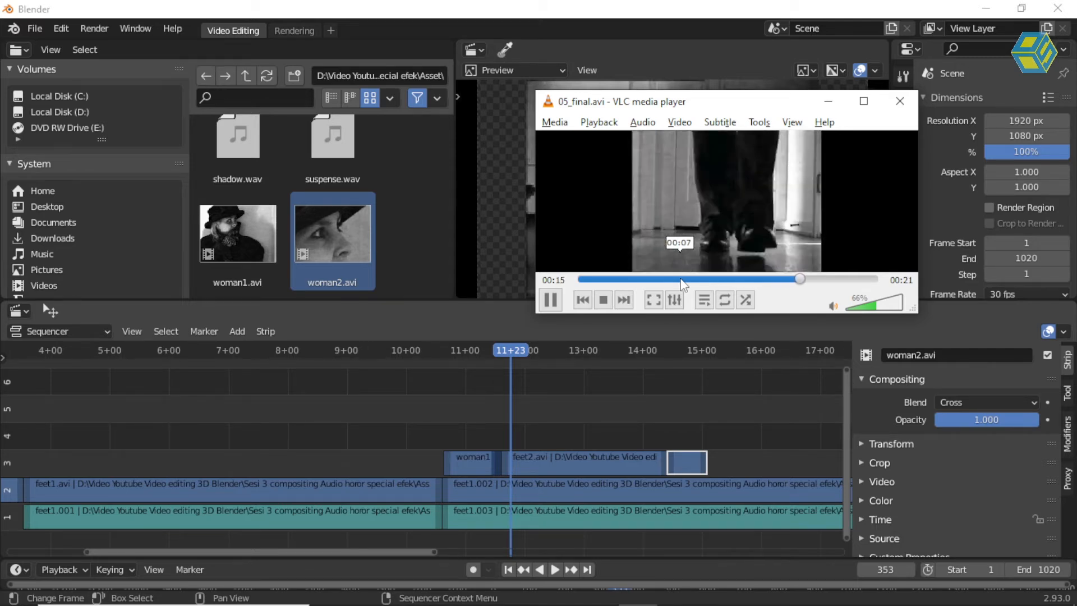
pyautogui.press('space')
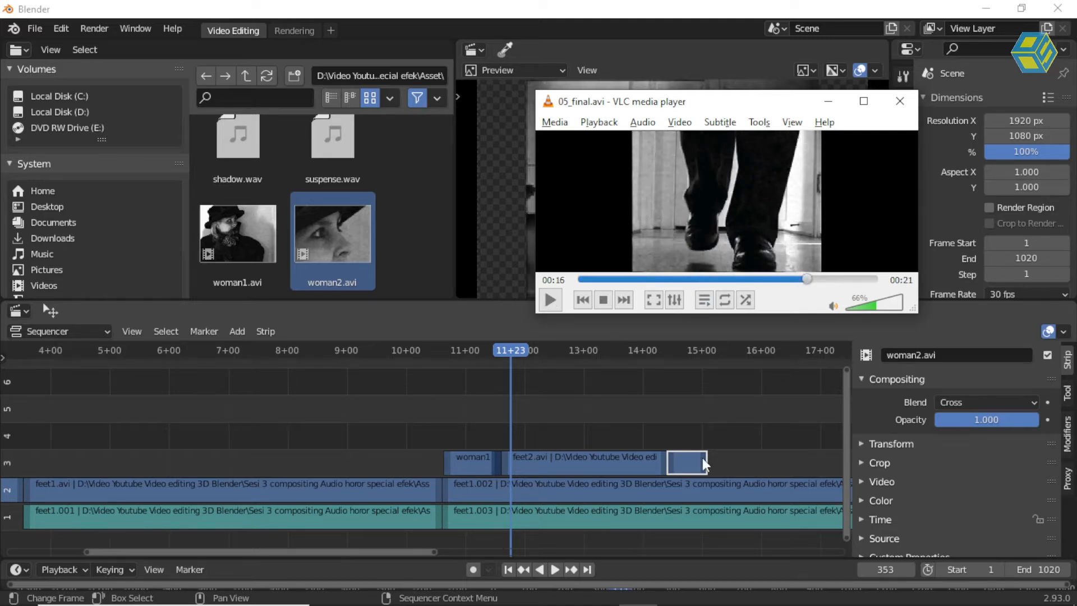
# Return to Blender and play from the feet2.avi strip past woman2.avi to 16+19 in the feet1.002 footage
pyautogui.click(637, 352)
pyautogui.click(615, 372)
pyautogui.moveTo(520, 349); pyautogui.dragTo(588, 366)
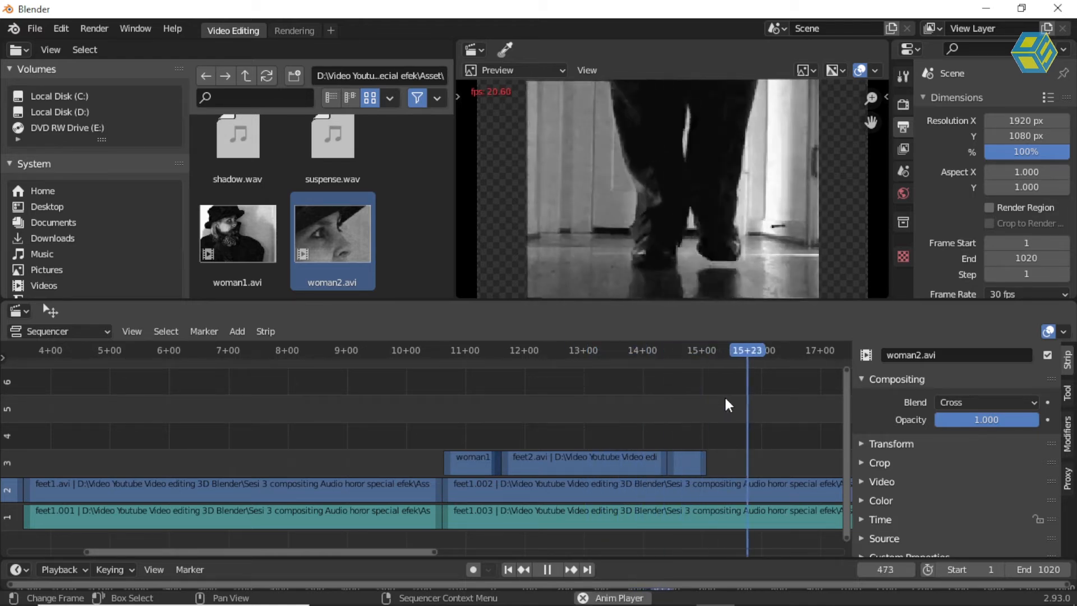
pyautogui.press('space')
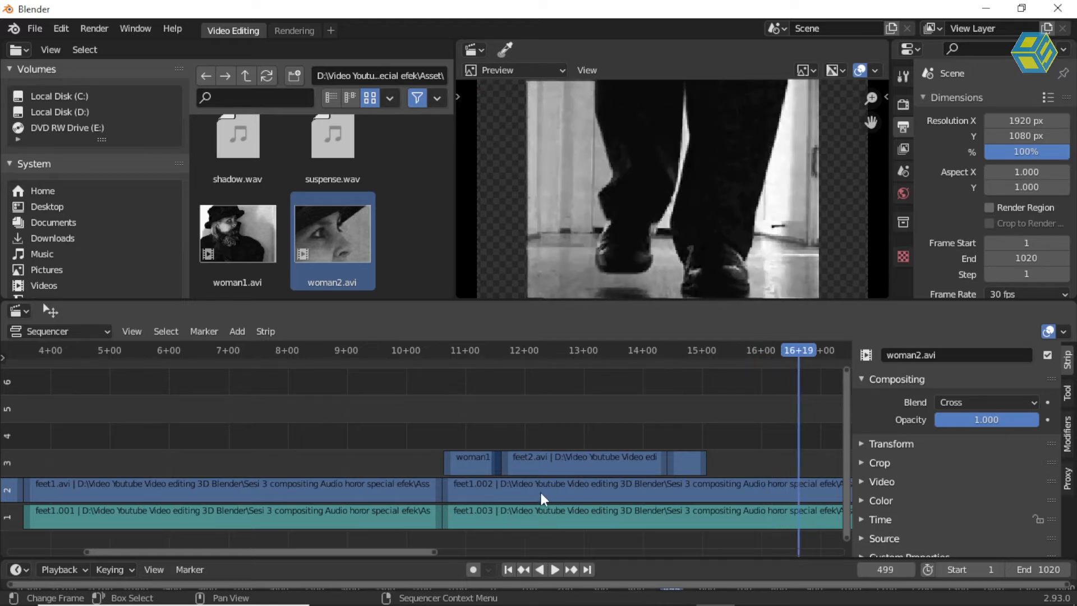
# Try moving the feet2.avi strip aside to channel 5 for a playback check, and return it to channel 3 after woman1.avi
pyautogui.click(550, 459)
pyautogui.click(559, 350)
pyautogui.moveTo(580, 463); pyautogui.dragTo(402, 408)
pyautogui.press('space')
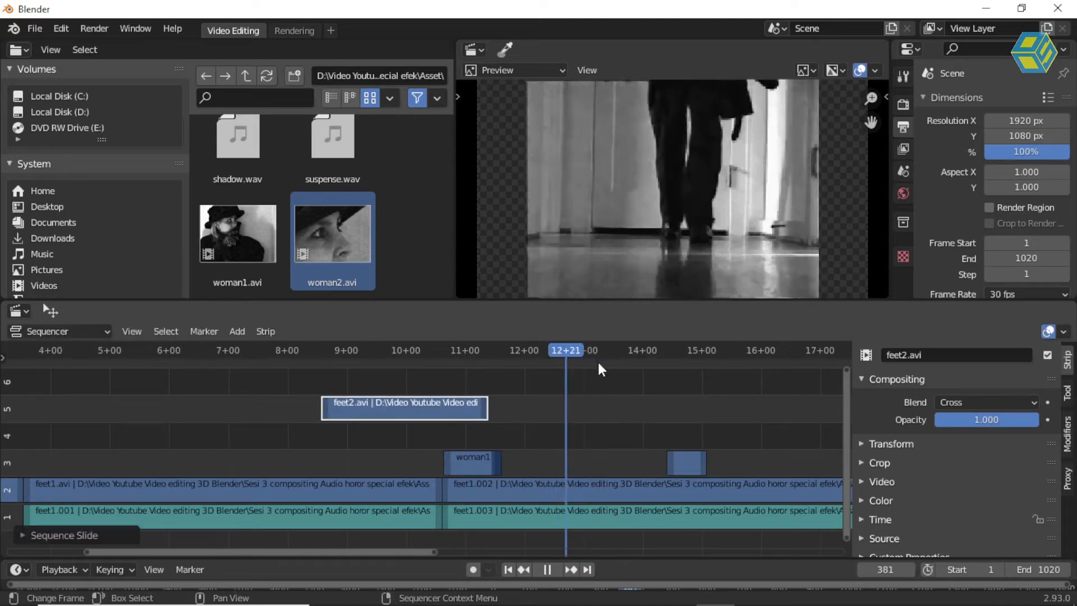
pyautogui.press('space')
pyautogui.moveTo(439, 409); pyautogui.dragTo(622, 457)
# Play the sequence from the start of woman1.avi past woman2.avi to 16+14
pyautogui.moveTo(598, 365); pyautogui.dragTo(442, 353)
pyautogui.press('space')
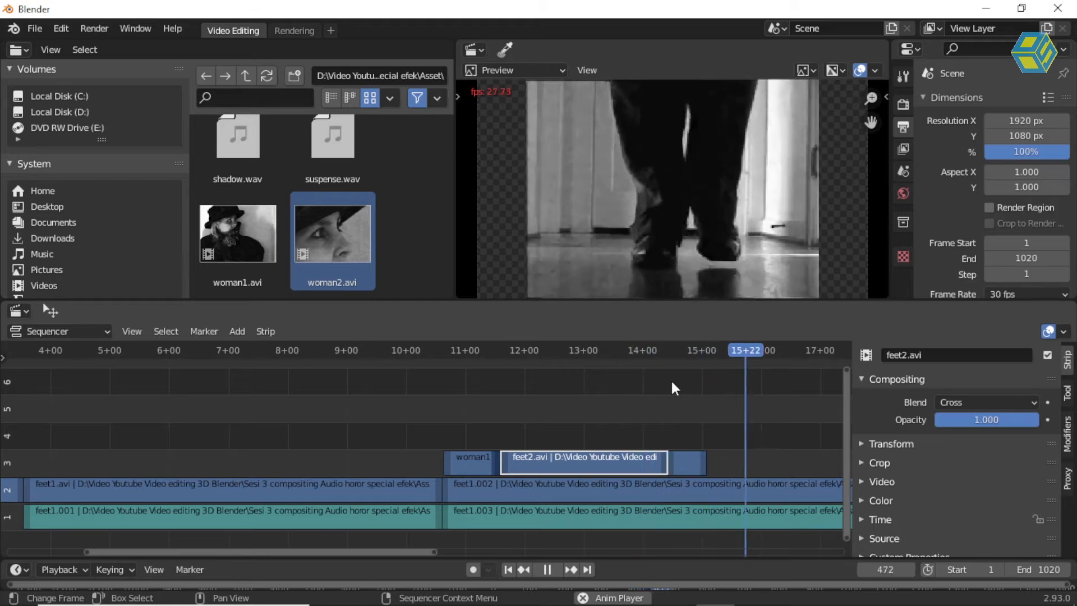
pyautogui.press('space')
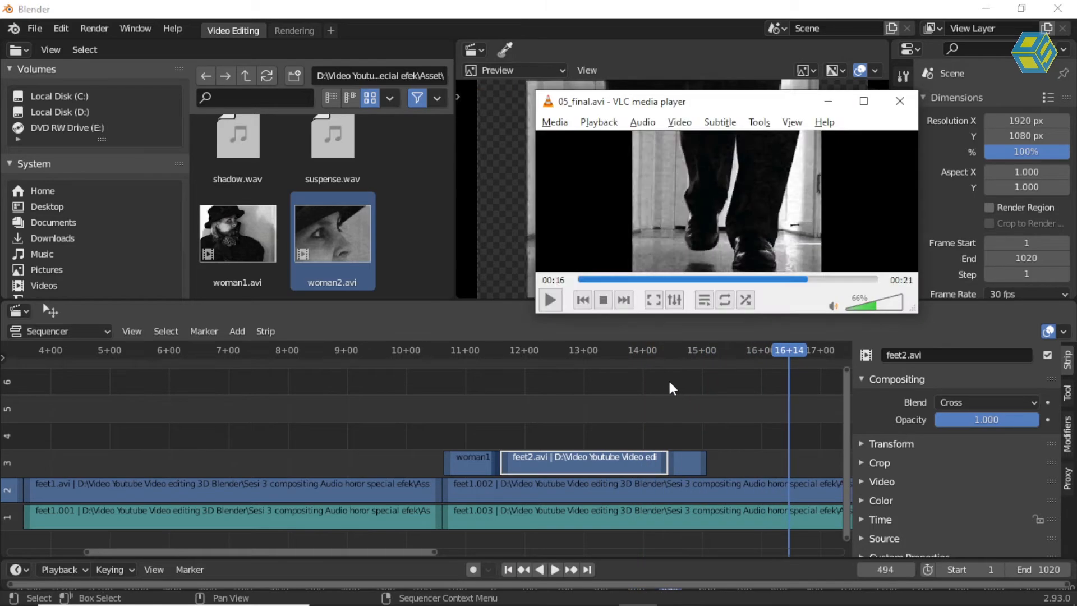
# Play 05_final.avi in VLC from 00:16 to 00:18 and replay the cut from the walking feet to the hallway shot
pyautogui.moveTo(804, 286); pyautogui.dragTo(807, 284)
pyautogui.click(551, 303)
pyautogui.click(550, 301)
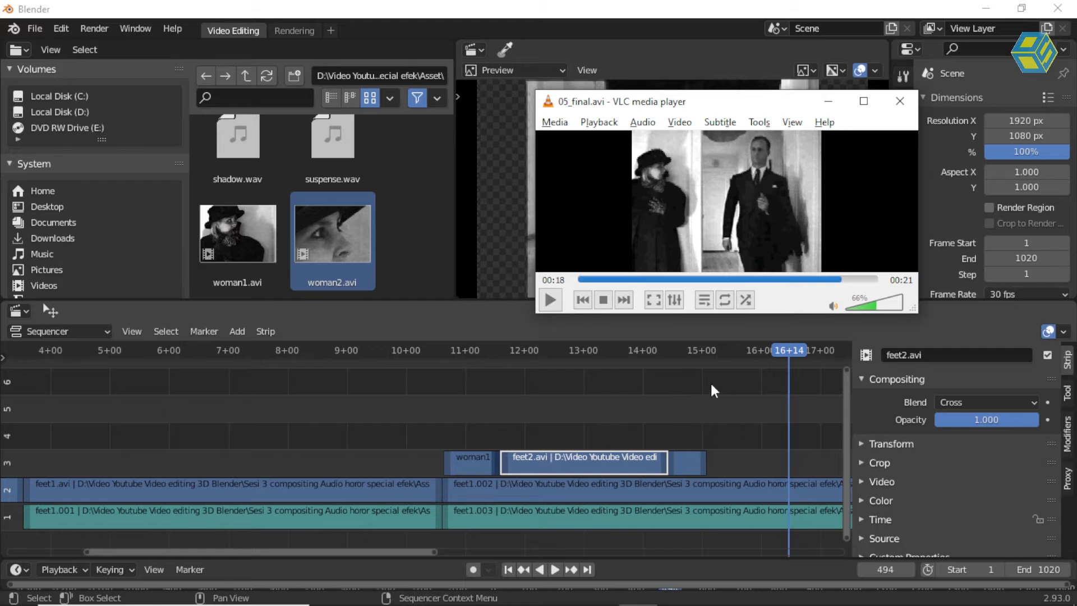
pyautogui.click(807, 279)
pyautogui.press('space')
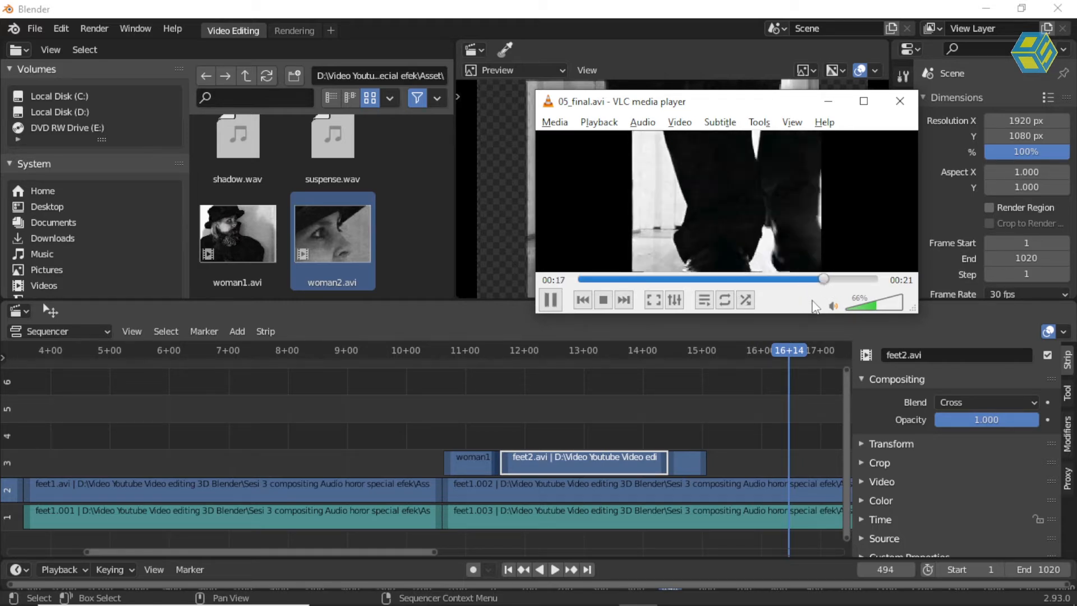
pyautogui.press('space')
# Switch back to Blender and play the feet1.002 footage after woman2.avi to find where the shot should end
pyautogui.click(664, 392)
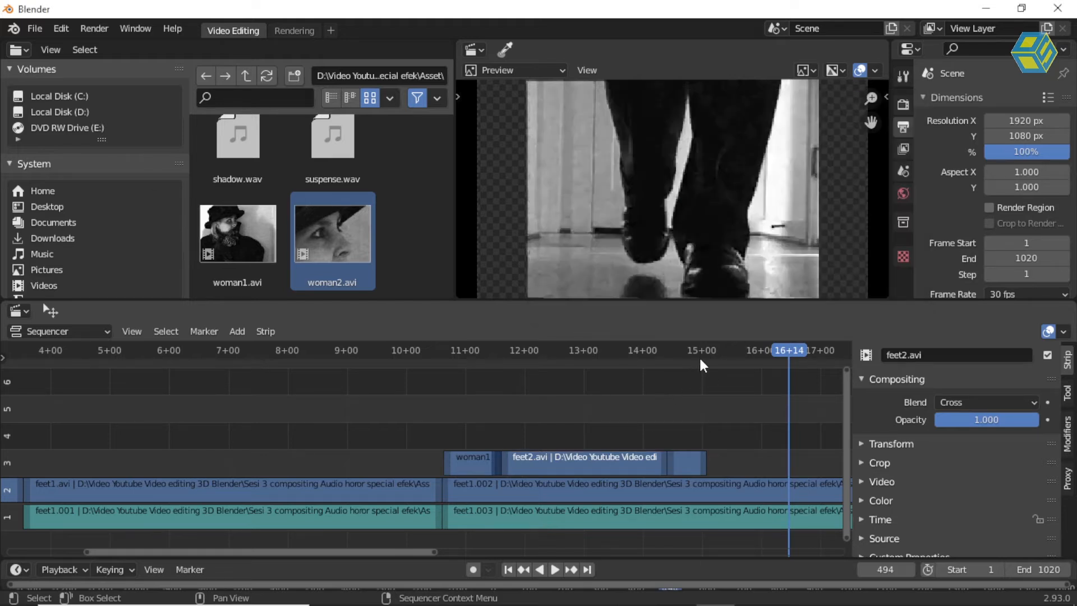
pyautogui.click(695, 349)
pyautogui.press('space')
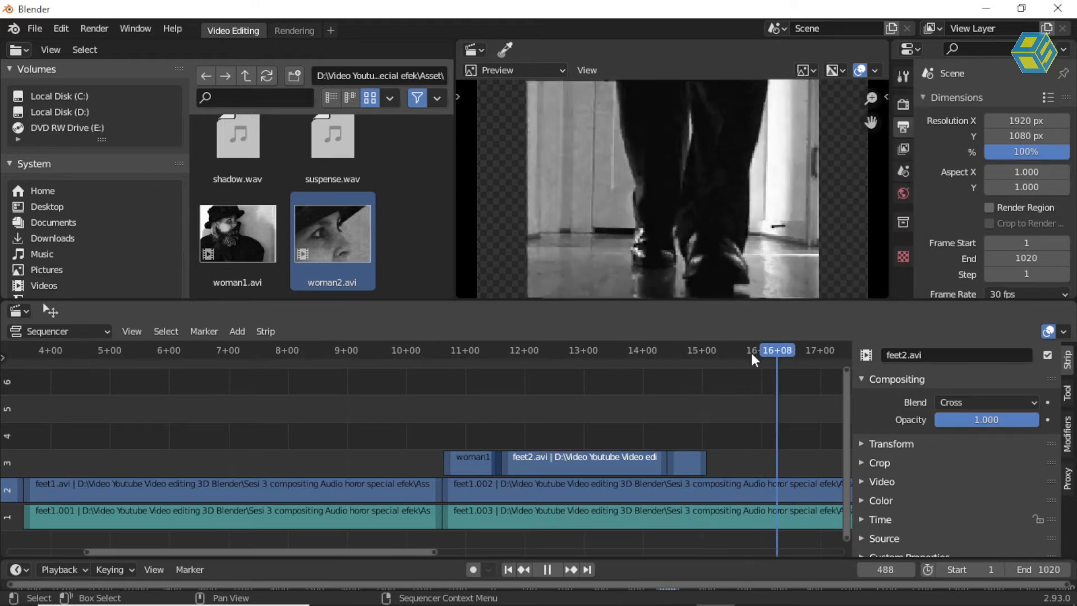
pyautogui.click(684, 349)
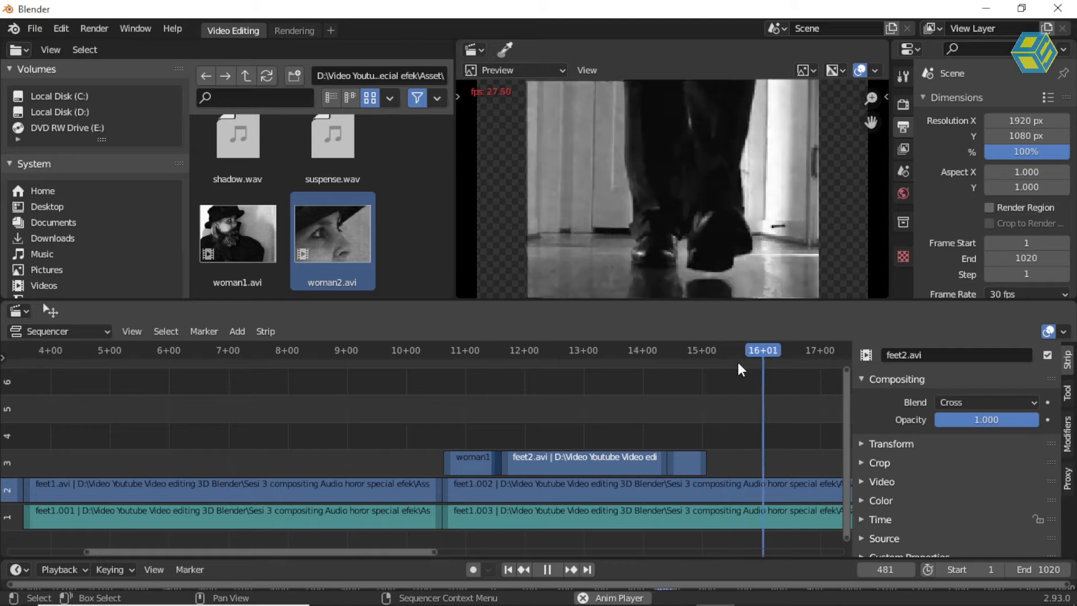
pyautogui.press('space')
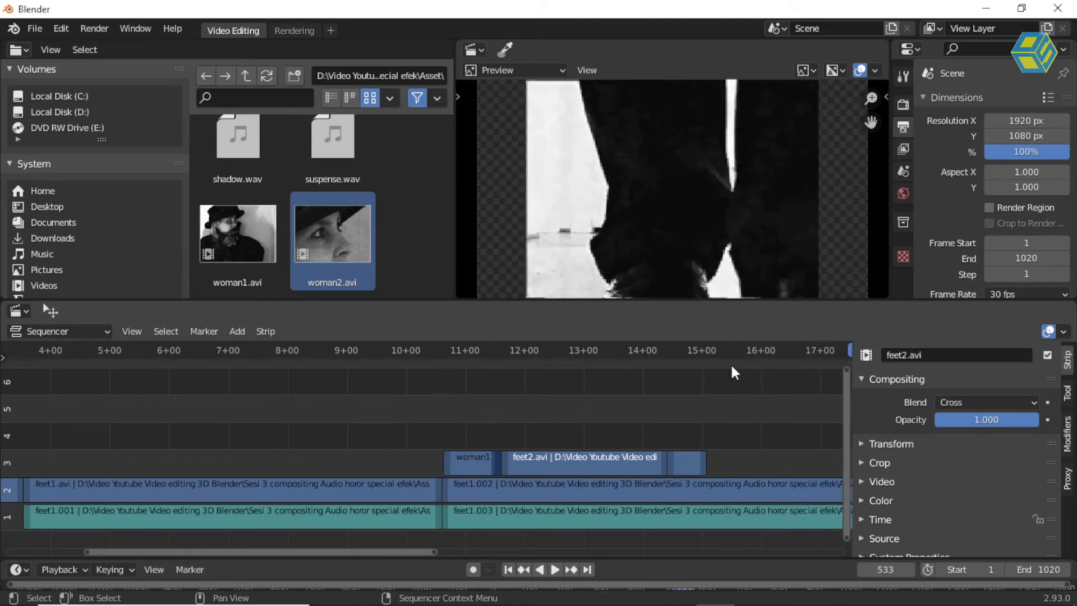
# Split feet1.002 and its audio strip feet1.003 at 17+28 and delete the parts after the cut
pyautogui.press('Home')
pyautogui.press('space')
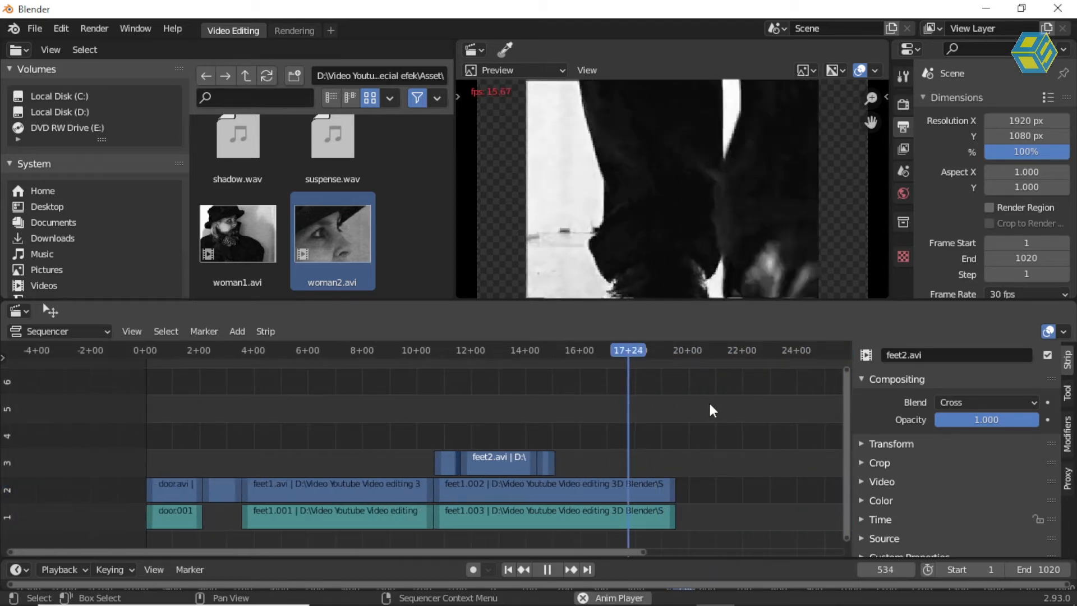
pyautogui.click(602, 358)
pyautogui.moveTo(602, 358); pyautogui.dragTo(632, 408)
pyautogui.moveTo(649, 456); pyautogui.dragTo(662, 517)
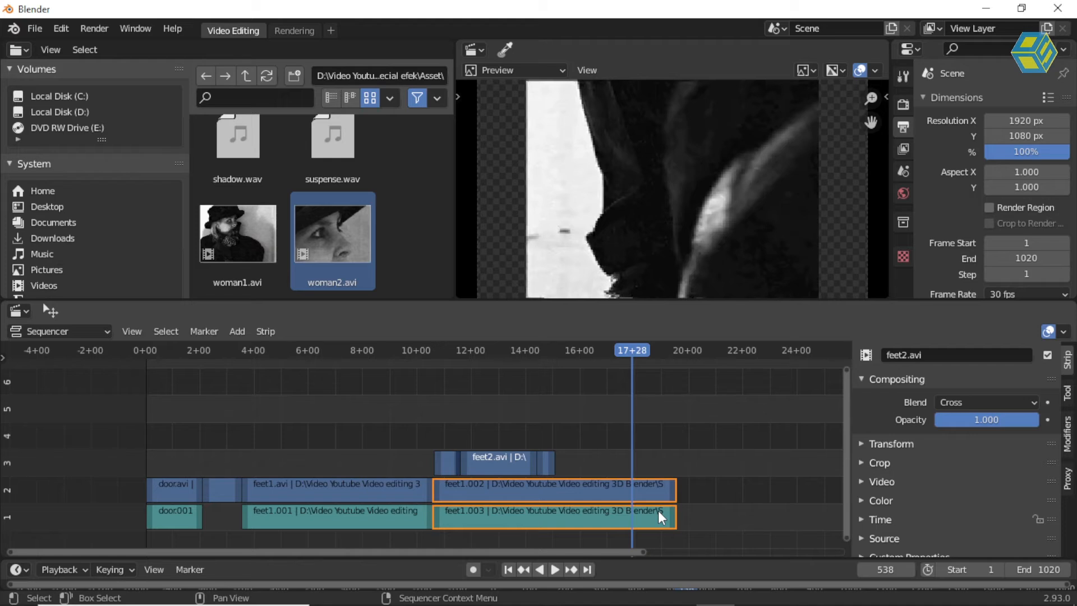
pyautogui.press('k')
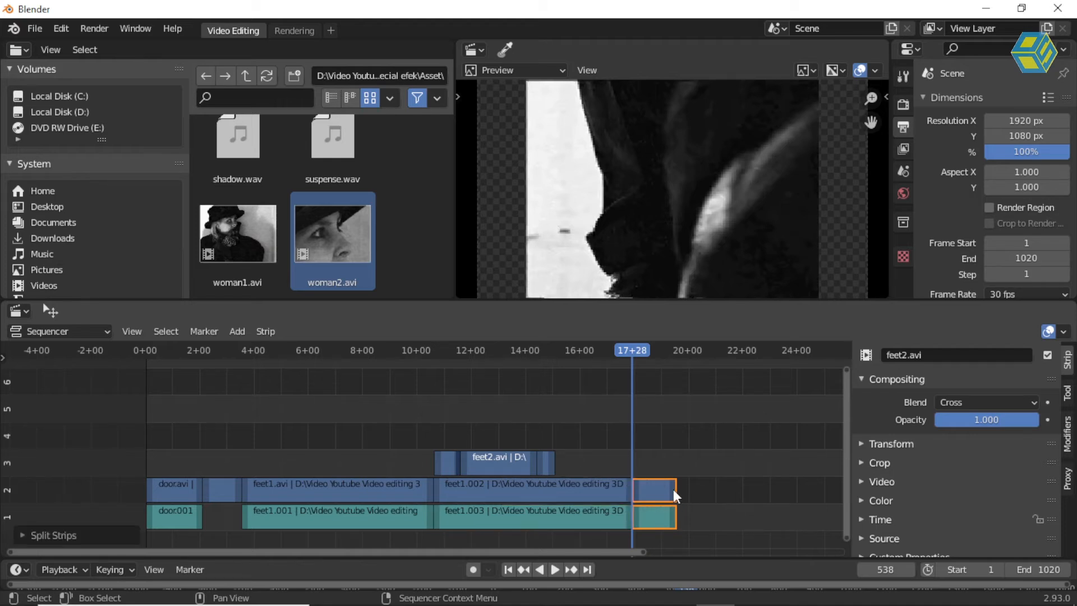
pyautogui.press('Delete')
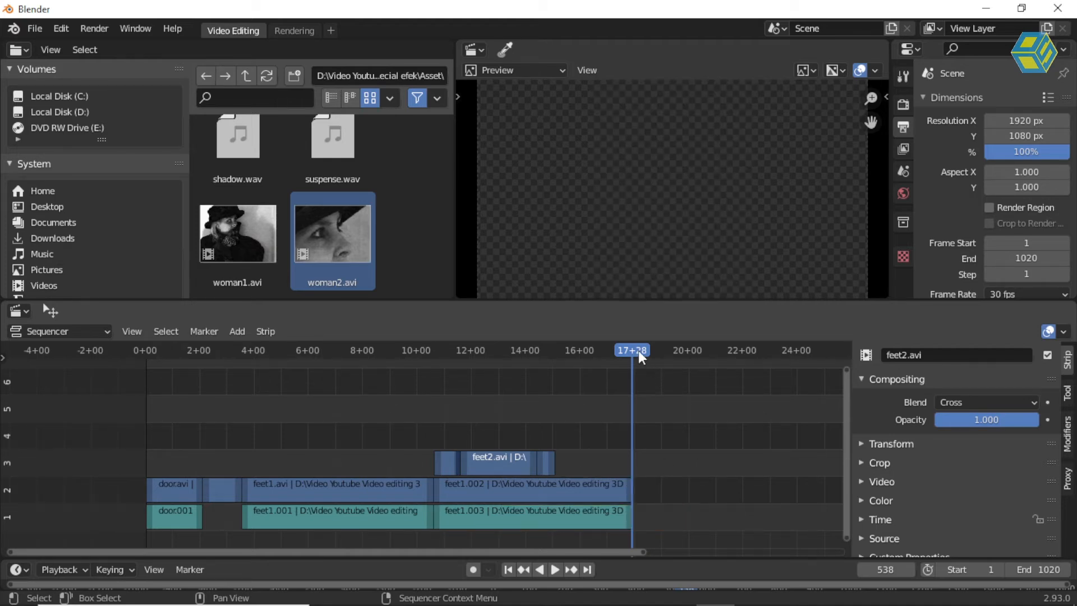
# Scrub the end of feet1.002 back to 17+19, and play 05_final.avi in VLC on to 00:20 to view the remaining shots
pyautogui.moveTo(639, 351); pyautogui.dragTo(624, 402)
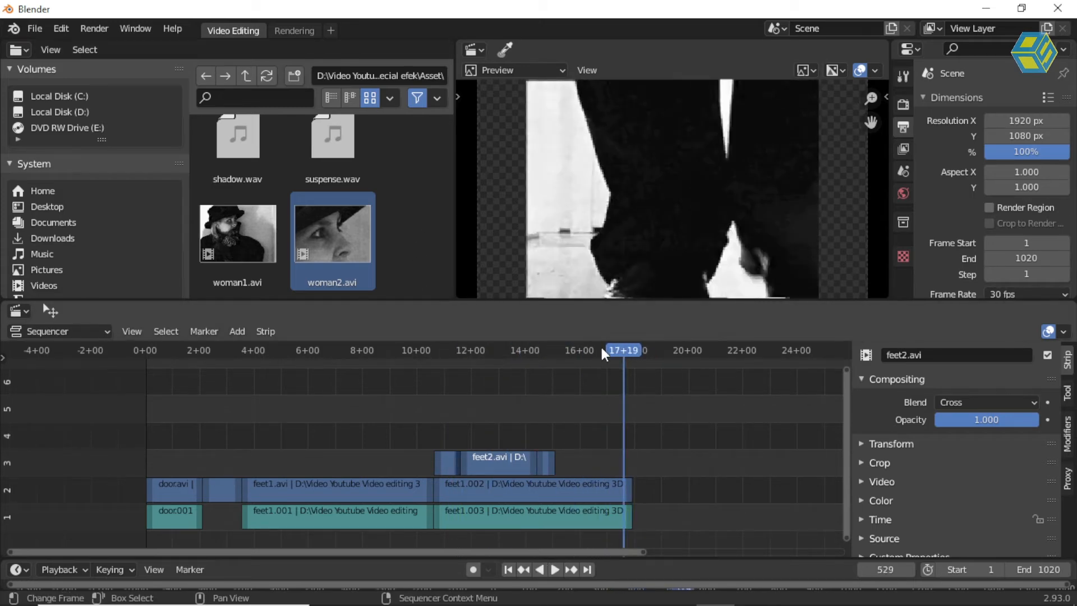
pyautogui.hotkey('alt', 'Tab')
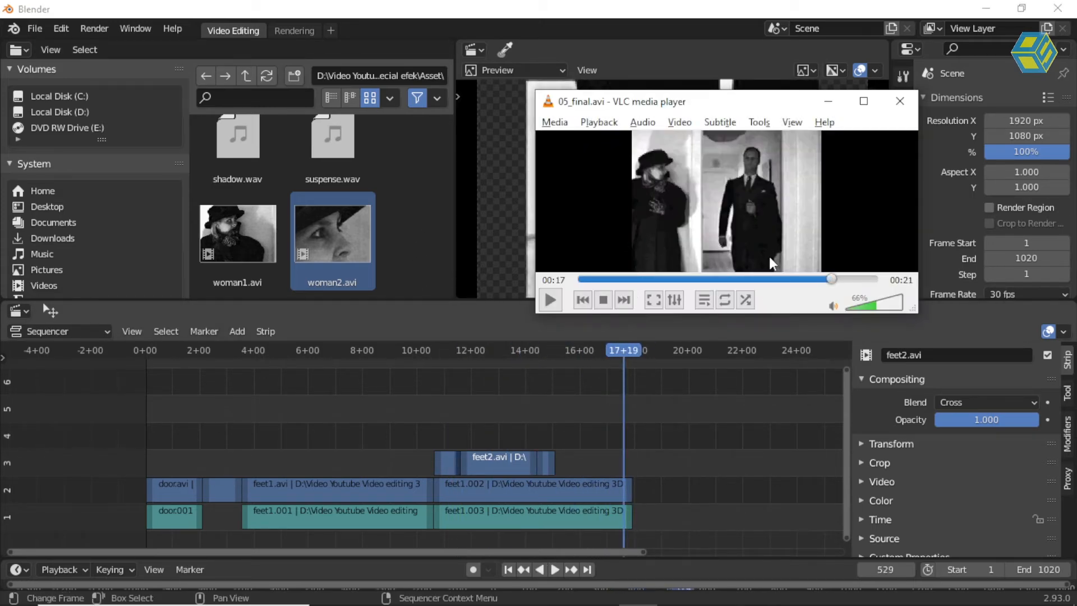
pyautogui.click(551, 301)
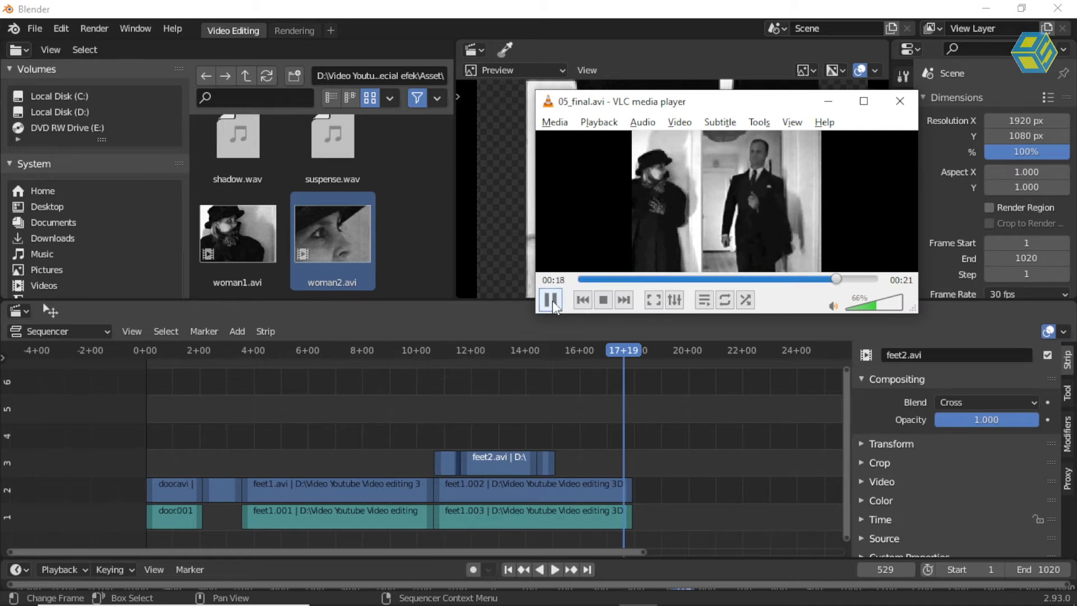
pyautogui.click(550, 300)
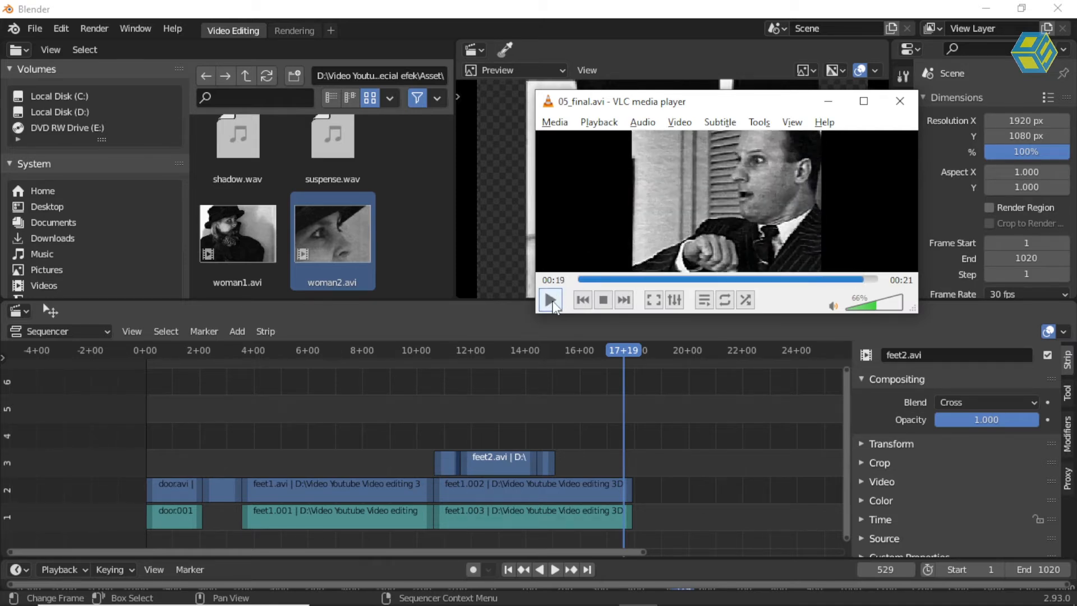
pyautogui.click(550, 300)
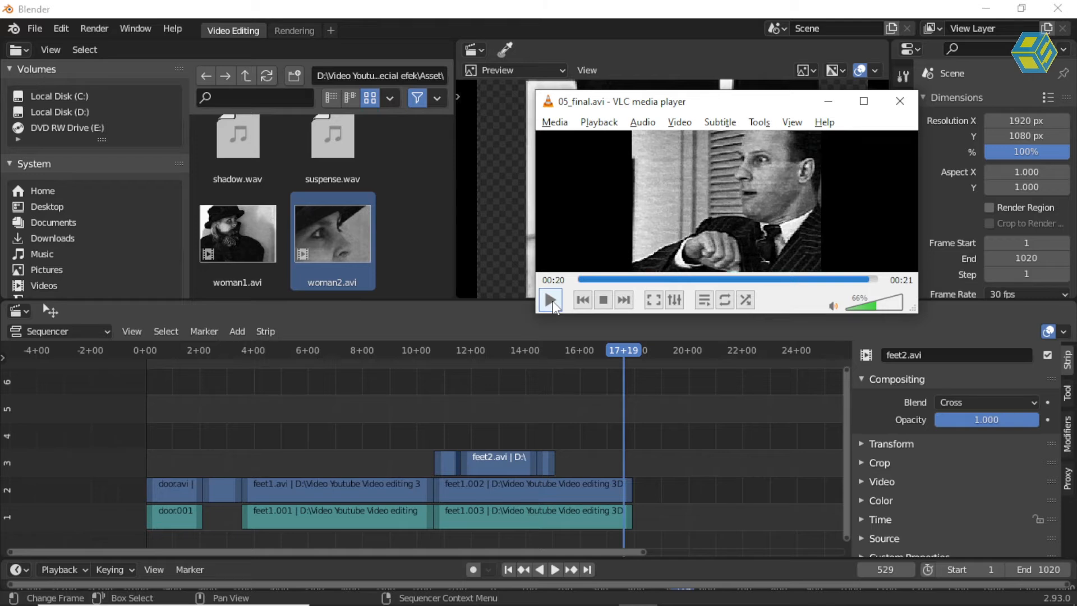
# Switch to Blender, add hall2.avi from the Asset folder and place it on channel 2 directly after feet1.002
pyautogui.click(411, 234)
pyautogui.scroll(8, 432, 248)
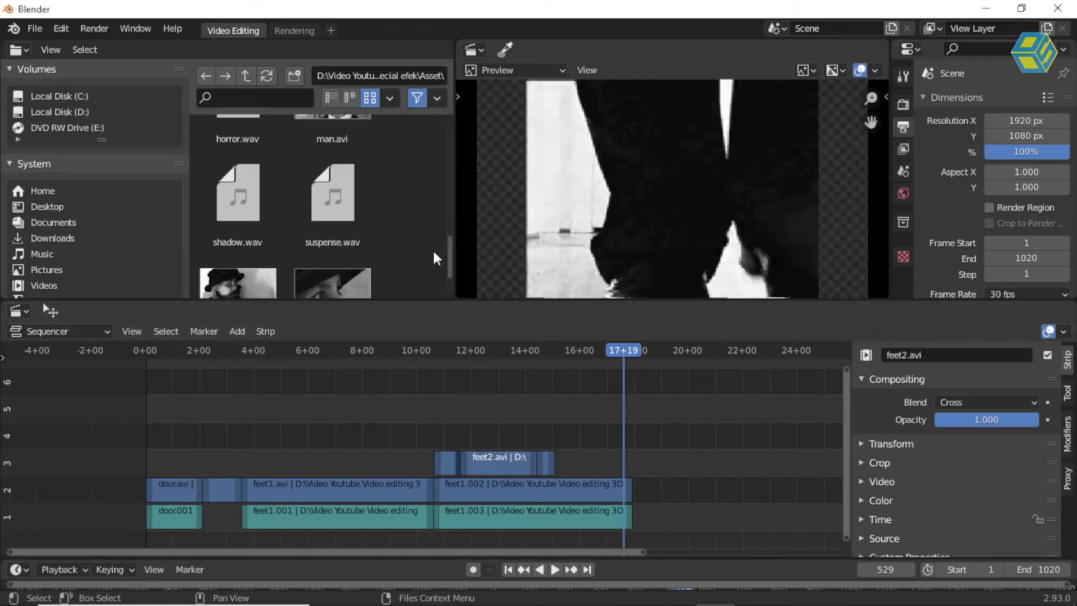
pyautogui.moveTo(333, 245); pyautogui.dragTo(666, 459)
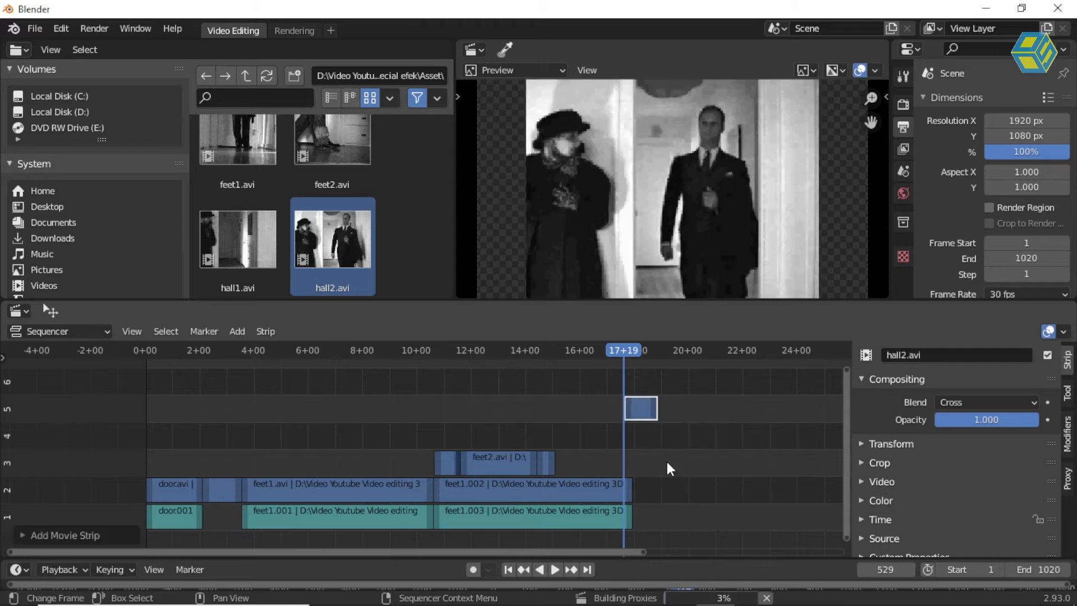
pyautogui.press('g')
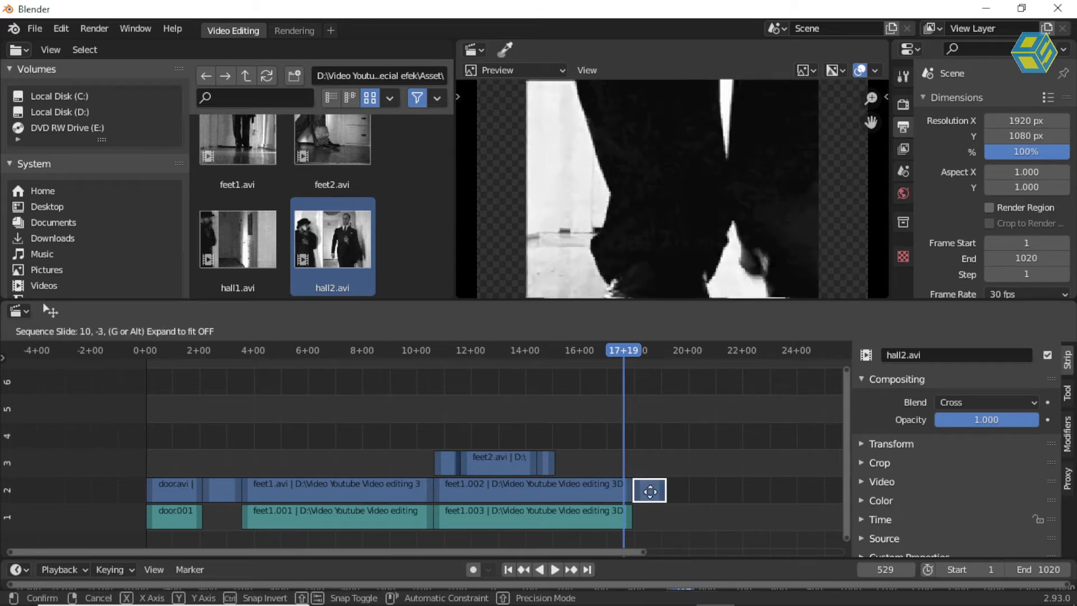
pyautogui.click(648, 492)
# Scrub hall2.avi to 18+23, and restart 05_final.avi in VLC and move to its last shot at 00:20
pyautogui.moveTo(628, 356); pyautogui.dragTo(655, 372)
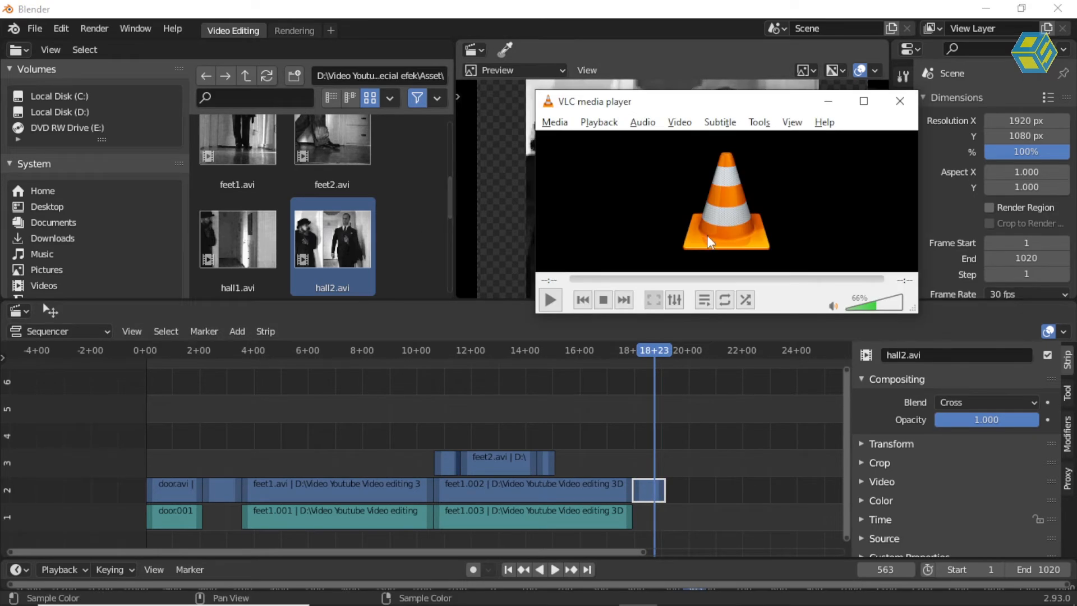
pyautogui.click(556, 295)
pyautogui.moveTo(599, 282); pyautogui.dragTo(867, 281)
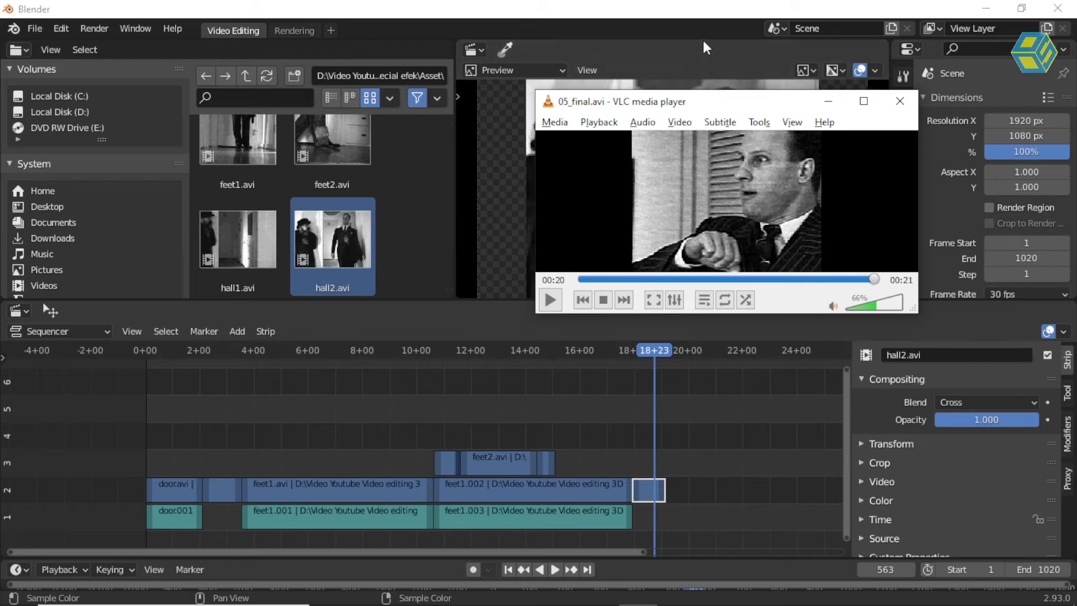
# Return to Blender, add man.avi from the Asset folder and place it on channel 2 directly after hall2.avi
pyautogui.click(400, 208)
pyautogui.scroll(-1, 422, 219)
pyautogui.scroll(-1, 423, 216)
pyautogui.moveTo(342, 221); pyautogui.dragTo(705, 494)
pyautogui.press('g')
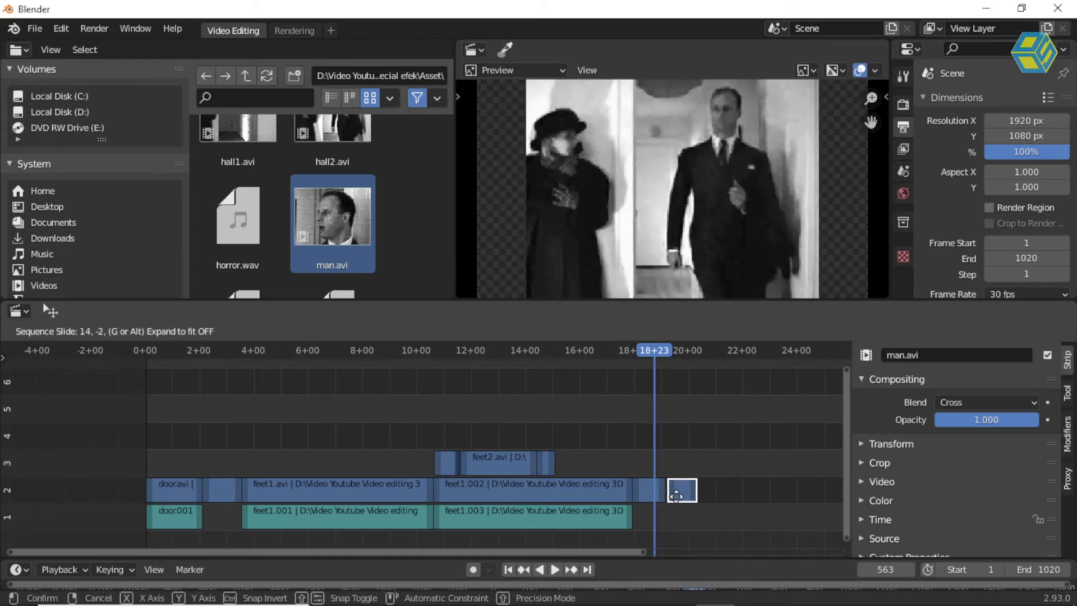
pyautogui.click(674, 496)
# Play the assembled edit from its opening shot to 3+21, and replay the opening to 2+21
pyautogui.scroll(-2, 678, 442)
pyautogui.moveTo(516, 351); pyautogui.dragTo(211, 350)
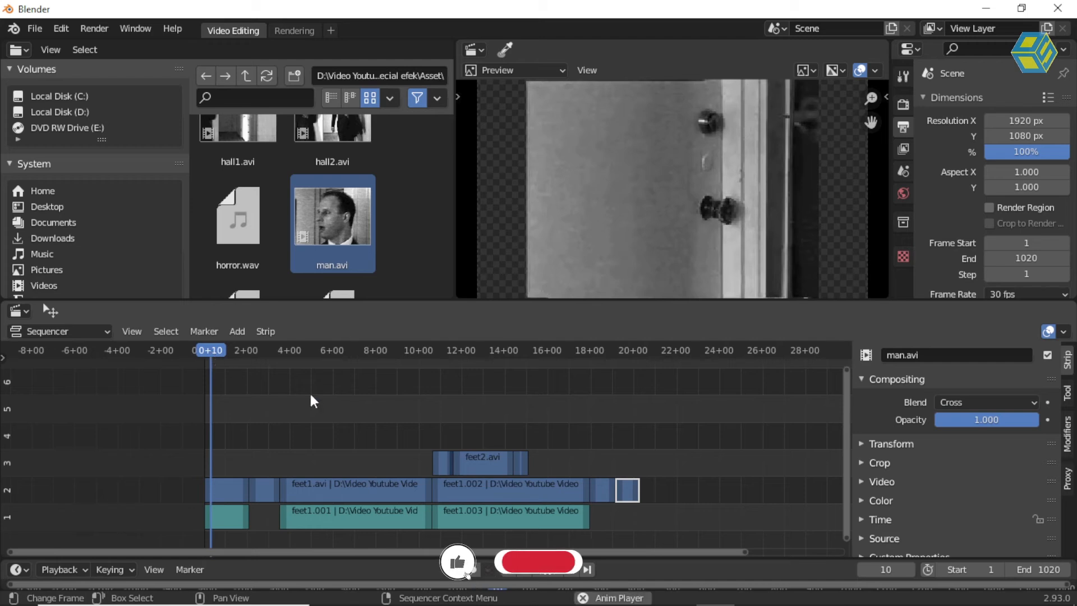
pyautogui.press('space')
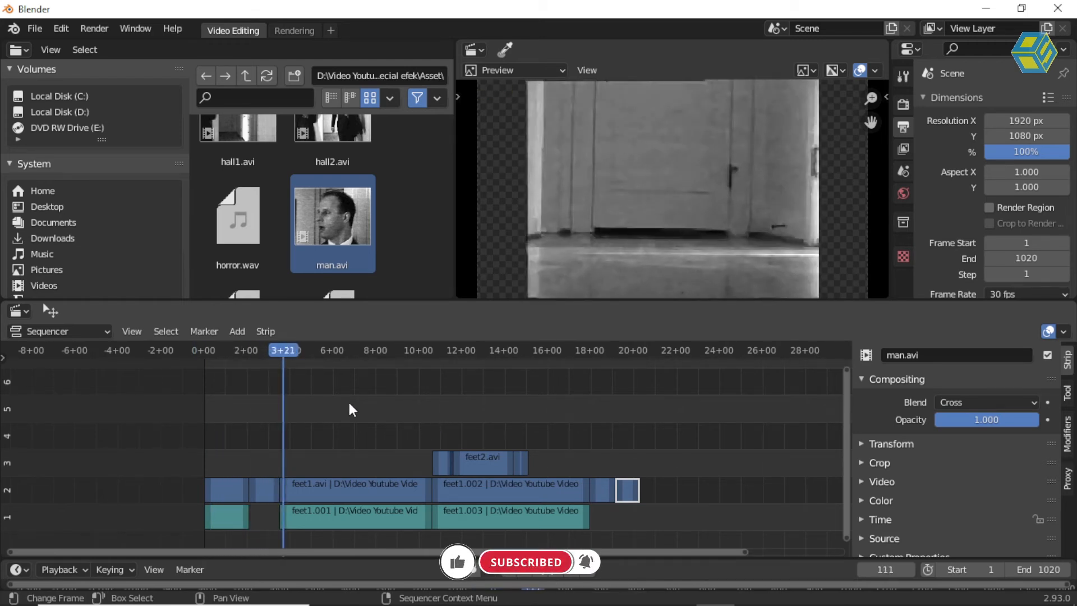
pyautogui.moveTo(285, 350); pyautogui.dragTo(225, 352)
pyautogui.press('space')
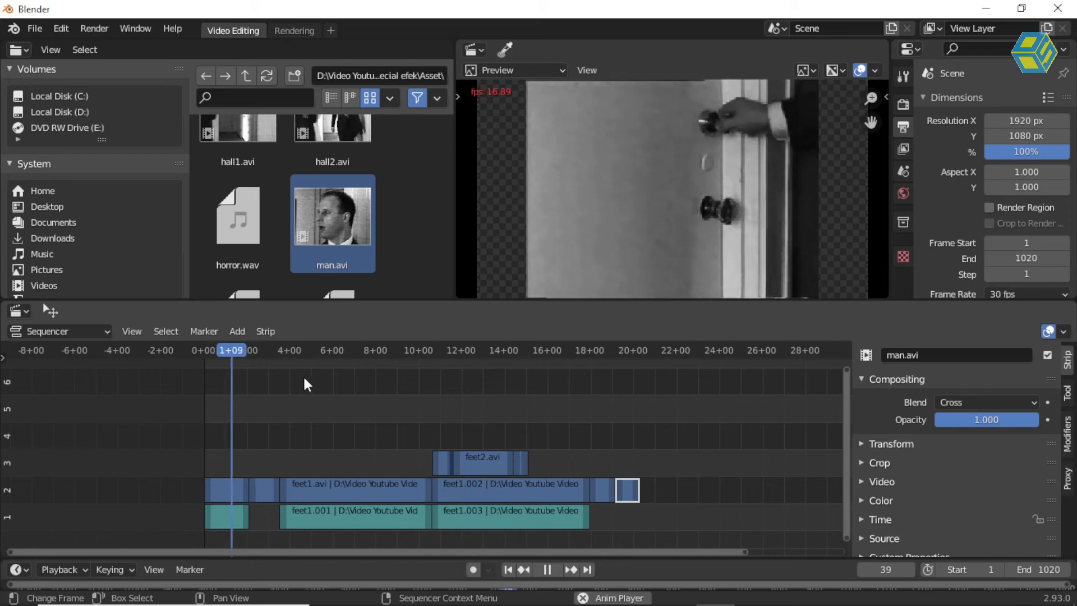
pyautogui.press('space')
pyautogui.keyDown('ctrl'); pyautogui.moveTo(303, 375); pyautogui.dragTo(435, 440, button='middle'); pyautogui.keyUp('ctrl')
# Switch to VLC, restart 05_final.avi from 00:00 and play it to the hallway shot at 00:02
pyautogui.hotkey('alt', 'Tab')
pyautogui.moveTo(684, 281); pyautogui.dragTo(536, 290)
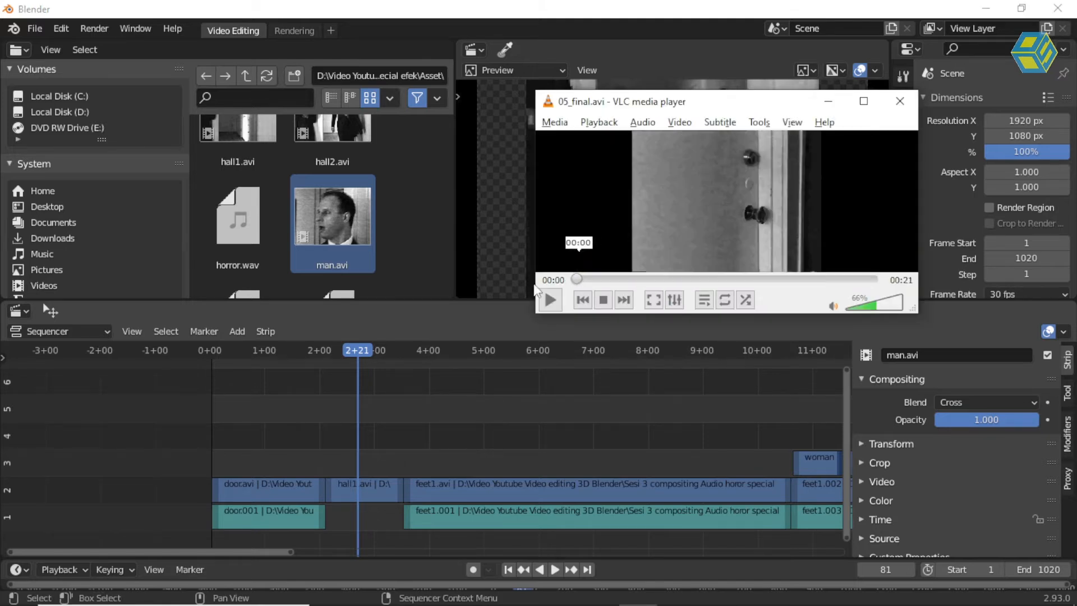
pyautogui.press('space')
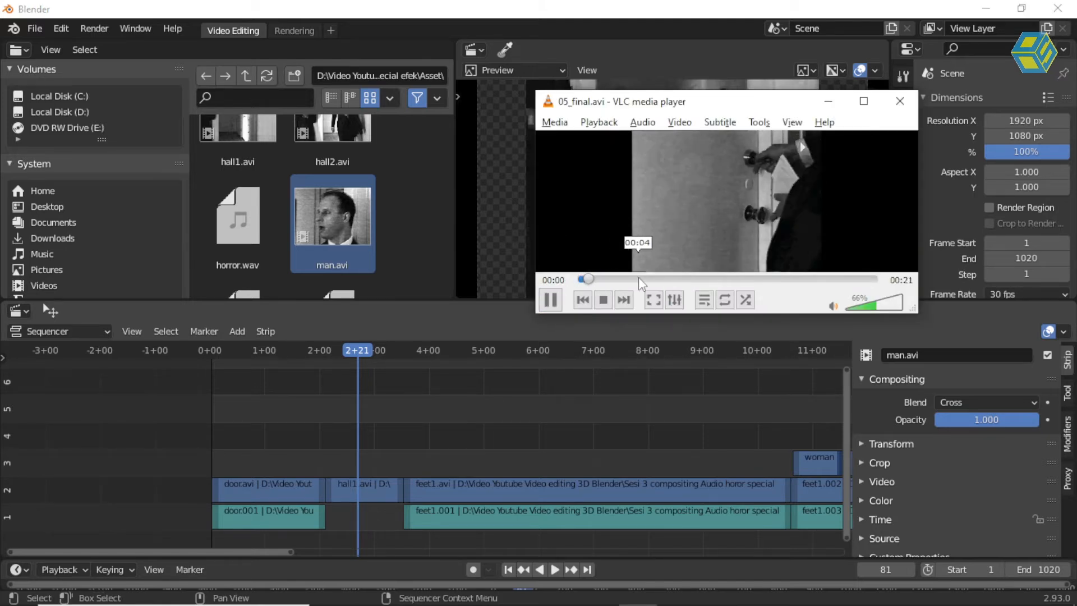
pyautogui.press('space')
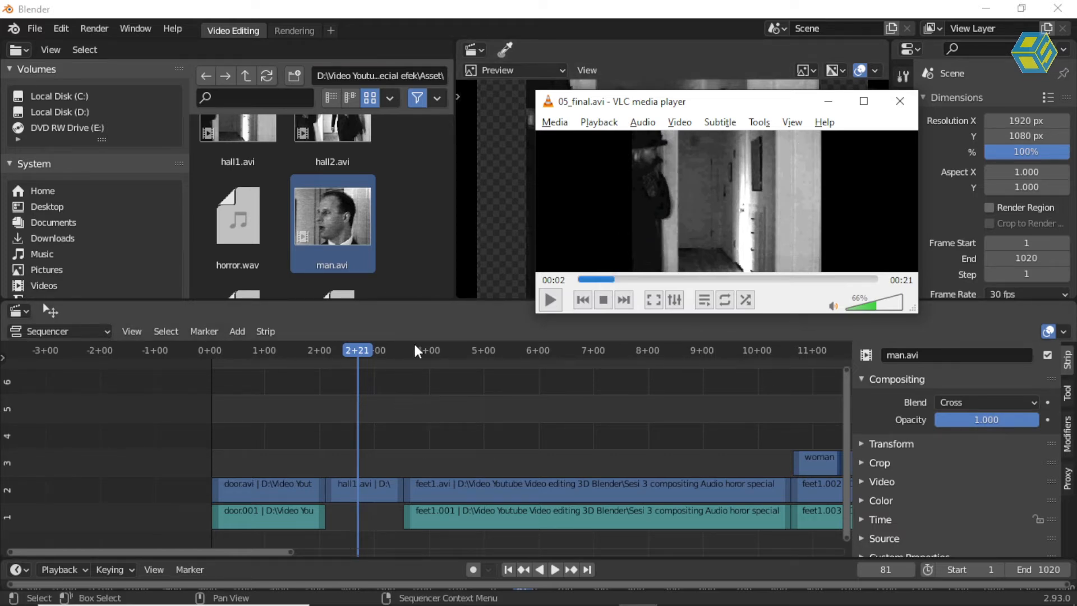
# Back in Blender, try suspense.wav at 2+21 and shadow.wav at 8+27 on channel 4, deleting each trial strip
pyautogui.click(398, 225)
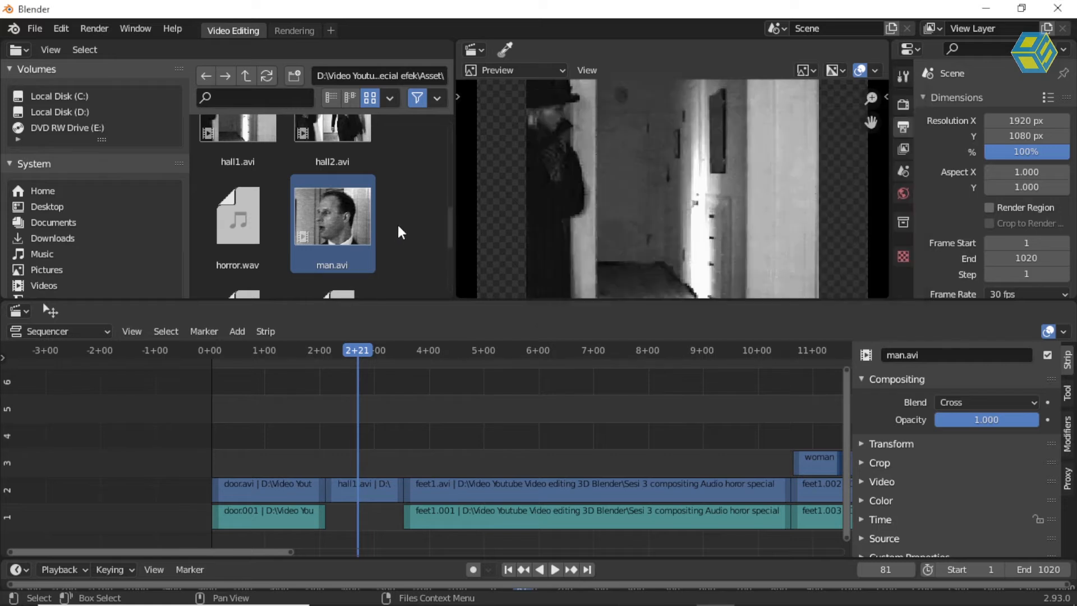
pyautogui.scroll(-2, 400, 223)
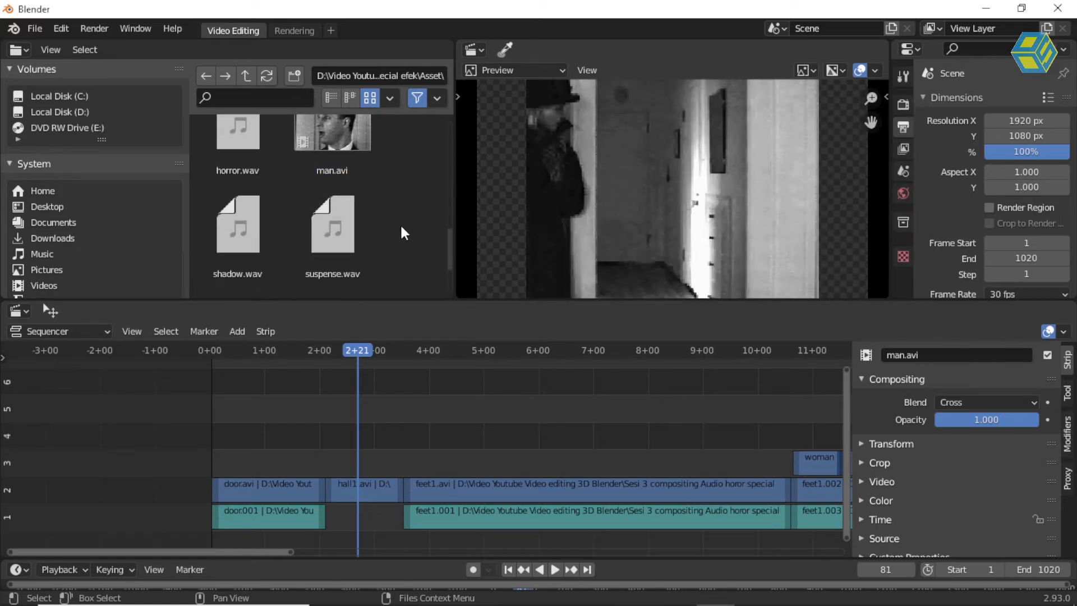
pyautogui.moveTo(340, 237); pyautogui.dragTo(386, 400)
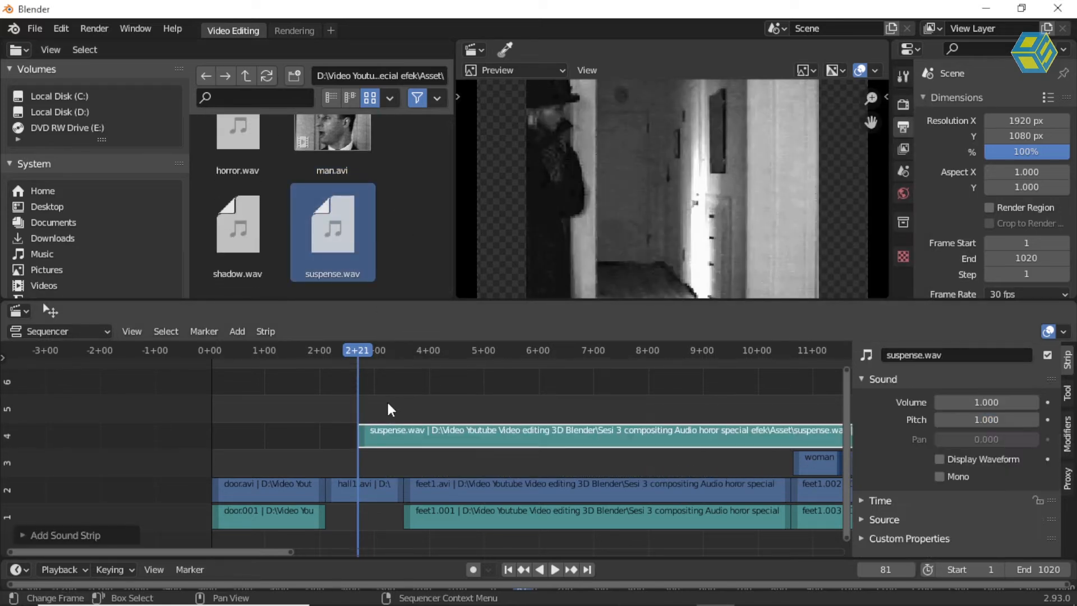
pyautogui.press('space')
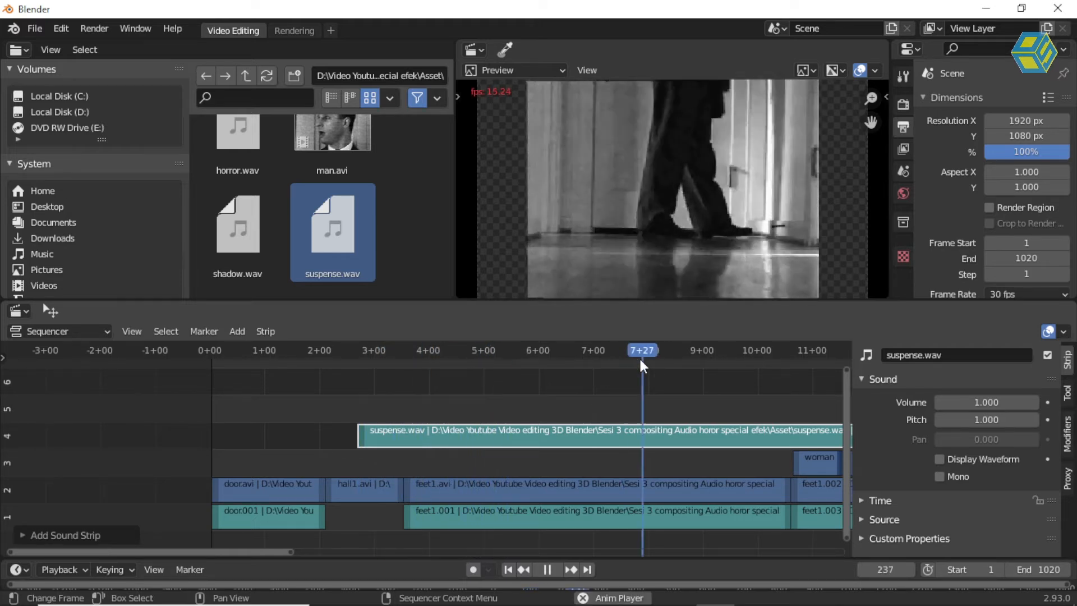
pyautogui.press('space')
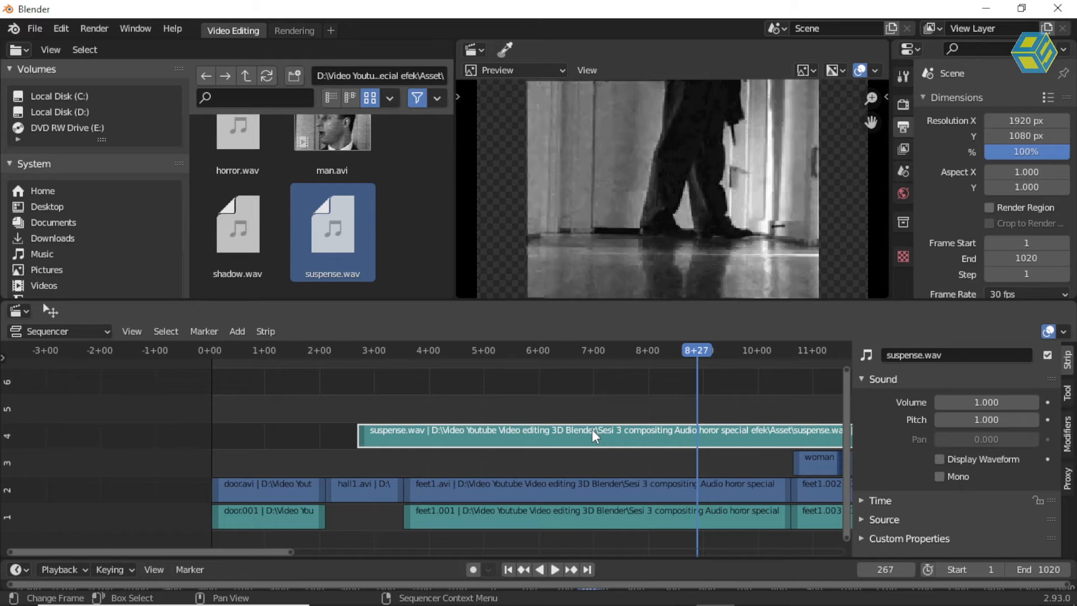
pyautogui.press('Delete')
pyautogui.moveTo(245, 250); pyautogui.dragTo(340, 410)
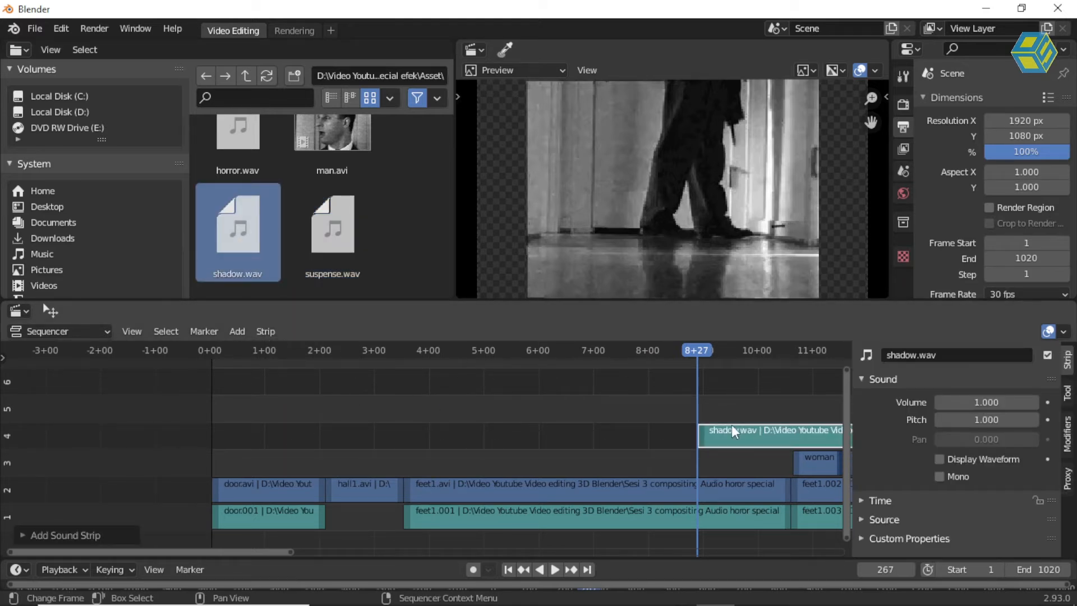
pyautogui.press('Delete')
# Add shadow.wav from the Asset folder to channel 3 above hall1.avi, and play the edit to 4+15
pyautogui.moveTo(577, 421); pyautogui.dragTo(283, 373)
pyautogui.press('space')
pyautogui.moveTo(238, 230); pyautogui.dragTo(392, 410)
pyautogui.press('space')
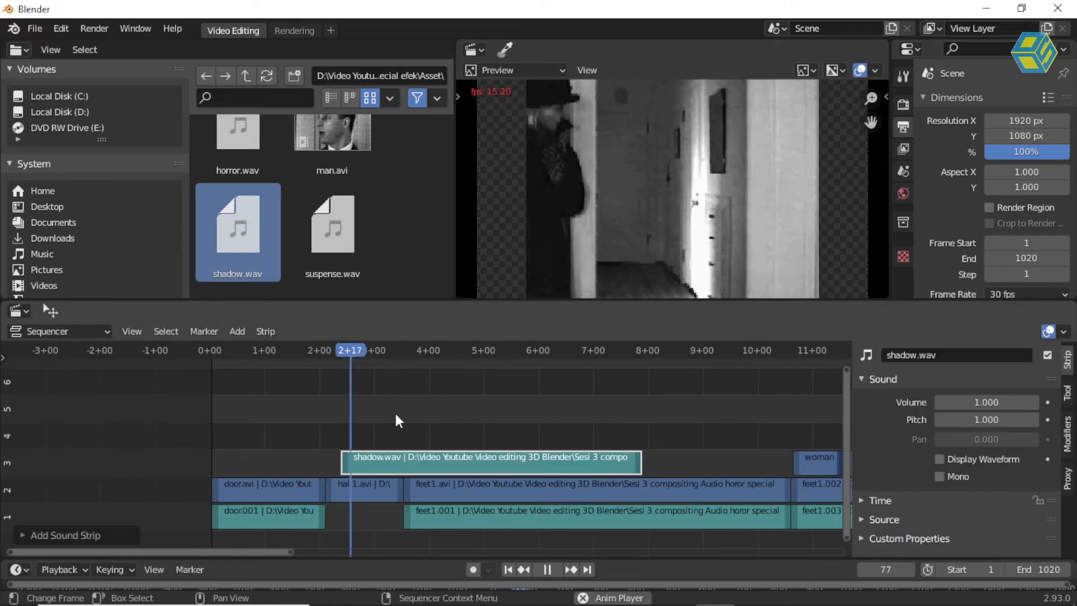
pyautogui.press('space')
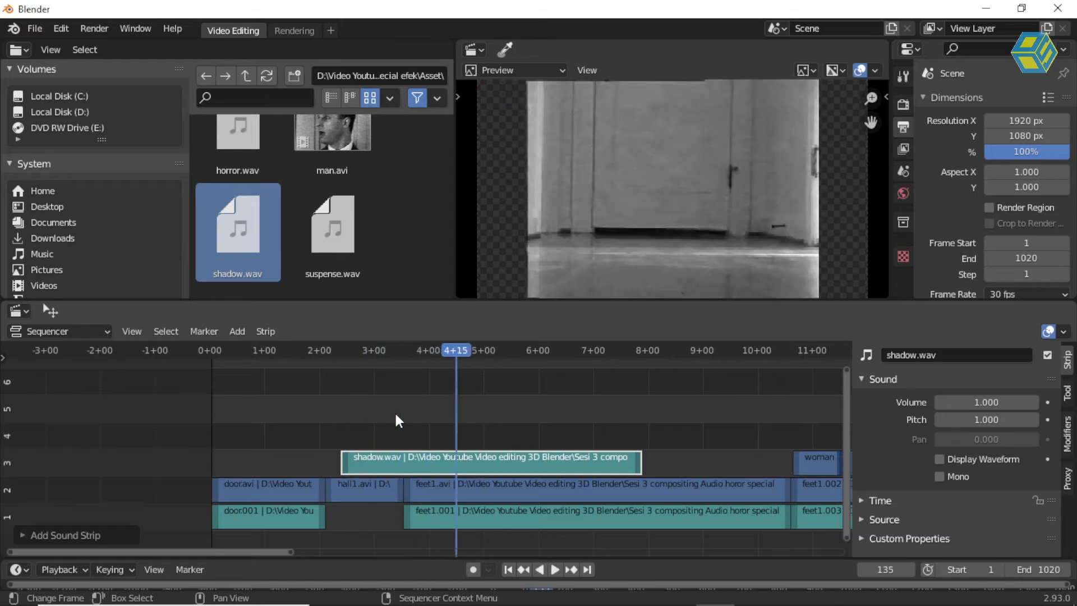
# Switch to VLC and replay the opening of 05_final.avi to 00:04 to check the sound's timing
pyautogui.hotkey('alt', 'Tab')
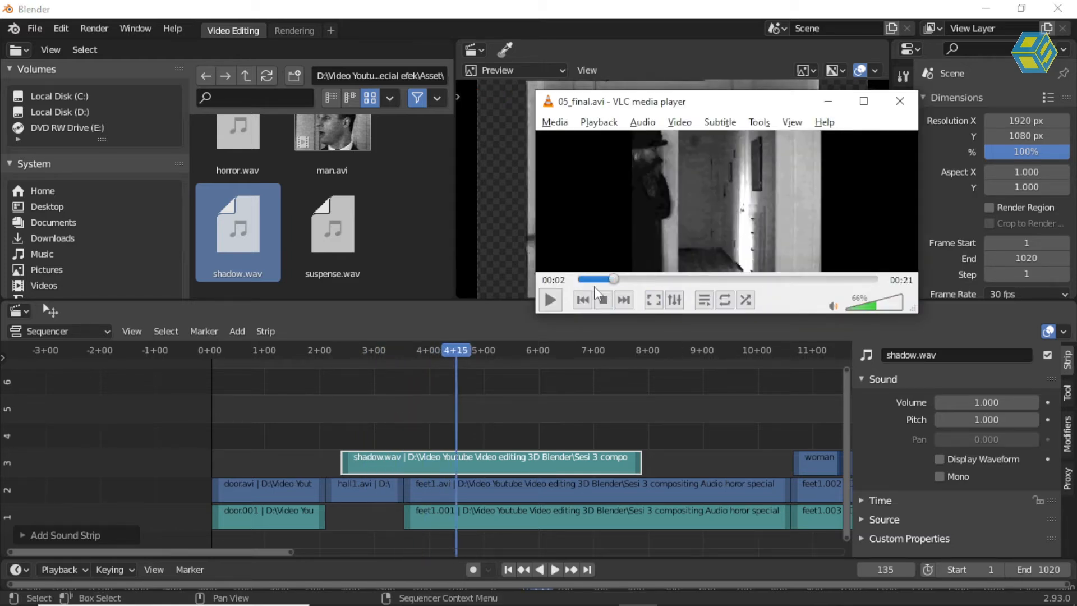
pyautogui.moveTo(615, 281); pyautogui.dragTo(588, 281)
pyautogui.press('space')
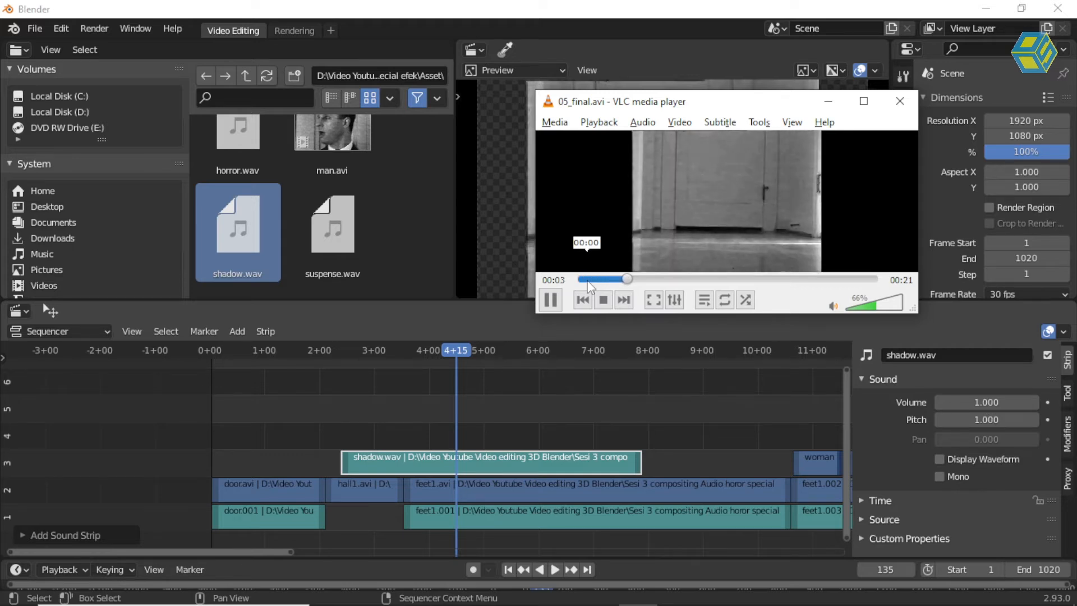
pyautogui.press('space')
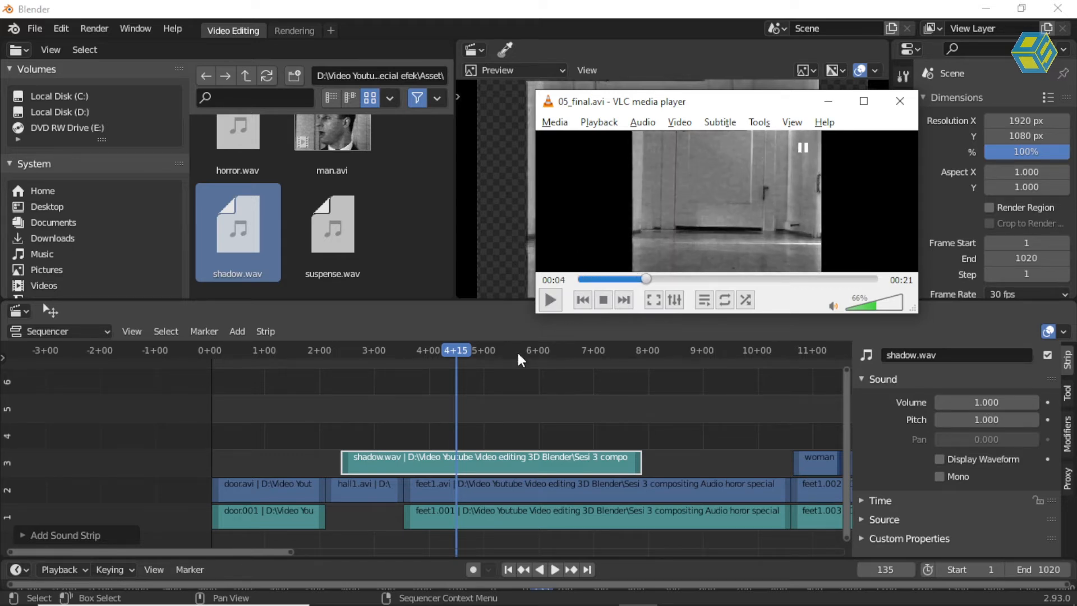
# In Blender, slide shadow.wav earlier on channel 3 so it starts together with hall1.avi, directly after door.avi
pyautogui.click(376, 460)
pyautogui.moveTo(390, 464)
pyautogui.mouseDown()
pyautogui.moveTo(378, 468)
pyautogui.moveTo(377, 548)
pyautogui.moveTo(373, 356)
pyautogui.moveTo(375, 487)
pyautogui.moveTo(380, 459)
pyautogui.mouseUp()
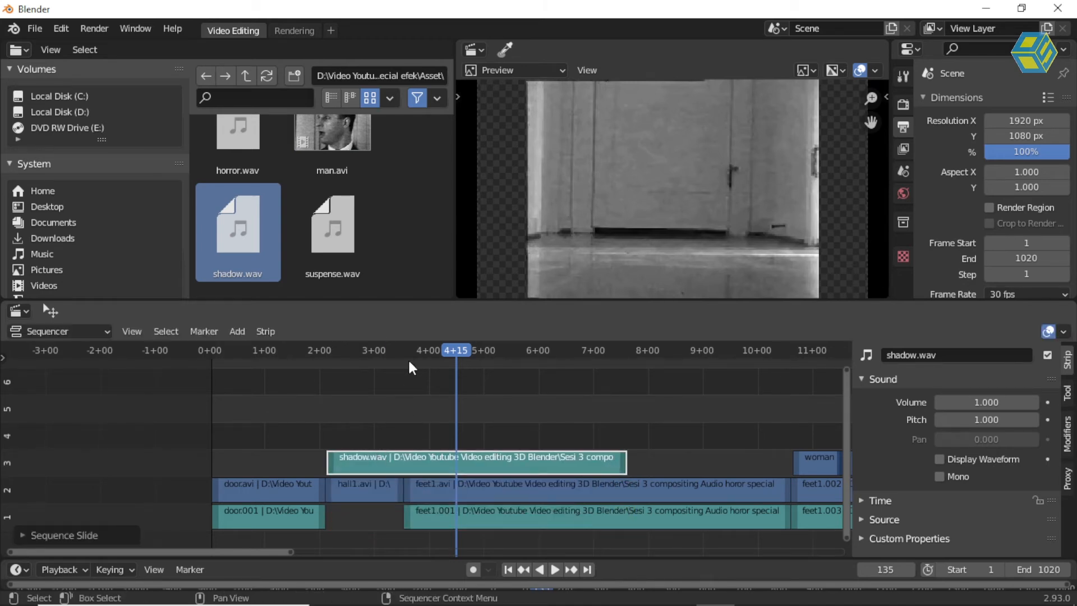
pyautogui.moveTo(394, 352); pyautogui.dragTo(312, 356)
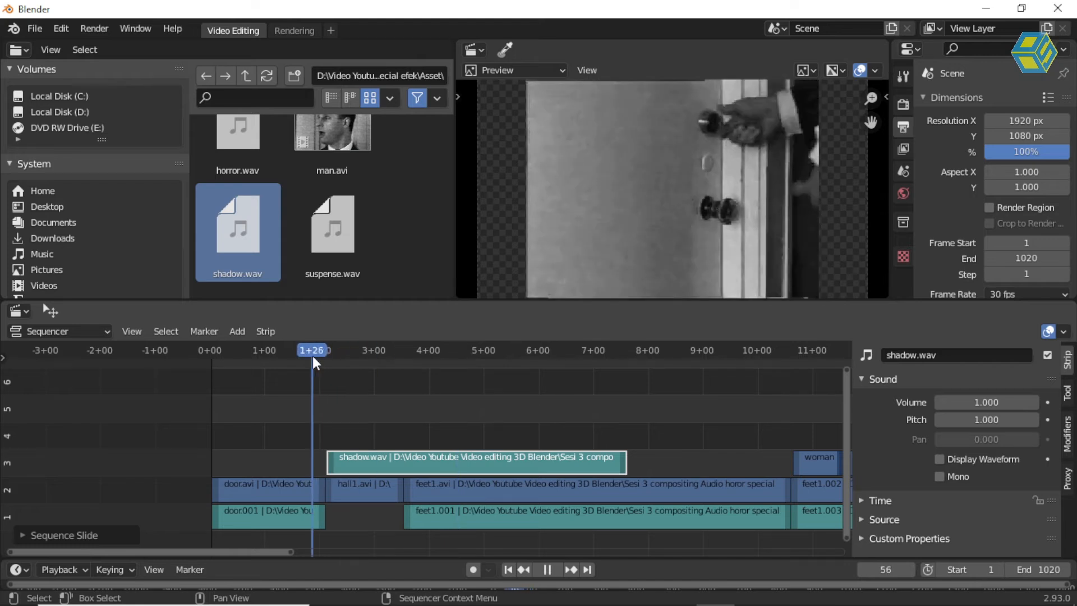
pyautogui.scroll(3, 357, 433)
pyautogui.moveTo(296, 469); pyautogui.dragTo(294, 463)
# Play the edit through shadow.wav to 7+25, and replay its beginning up to 4+07
pyautogui.press('space')
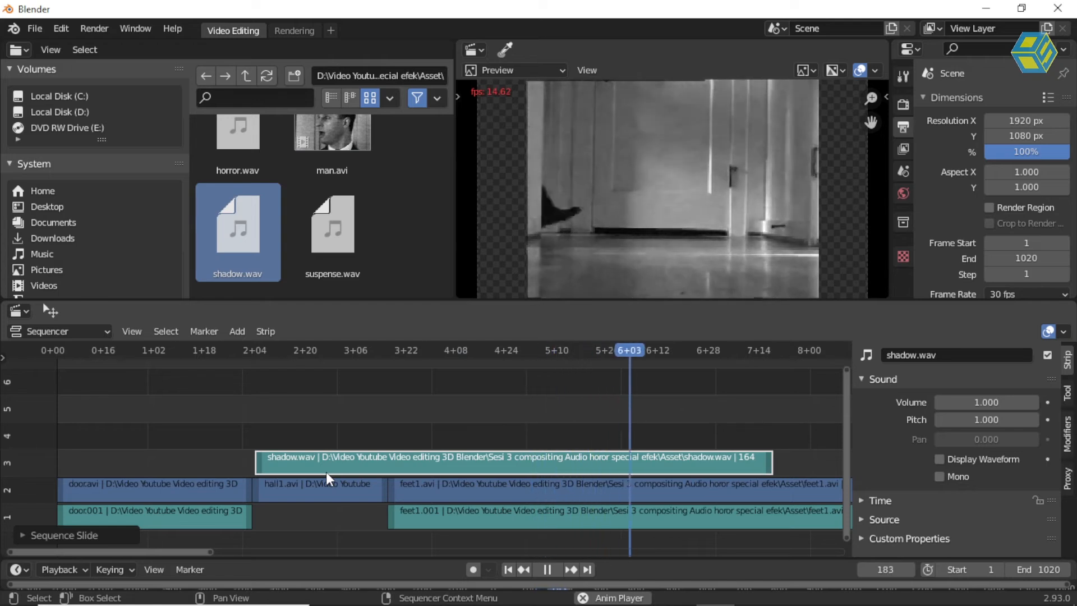
pyautogui.press('space')
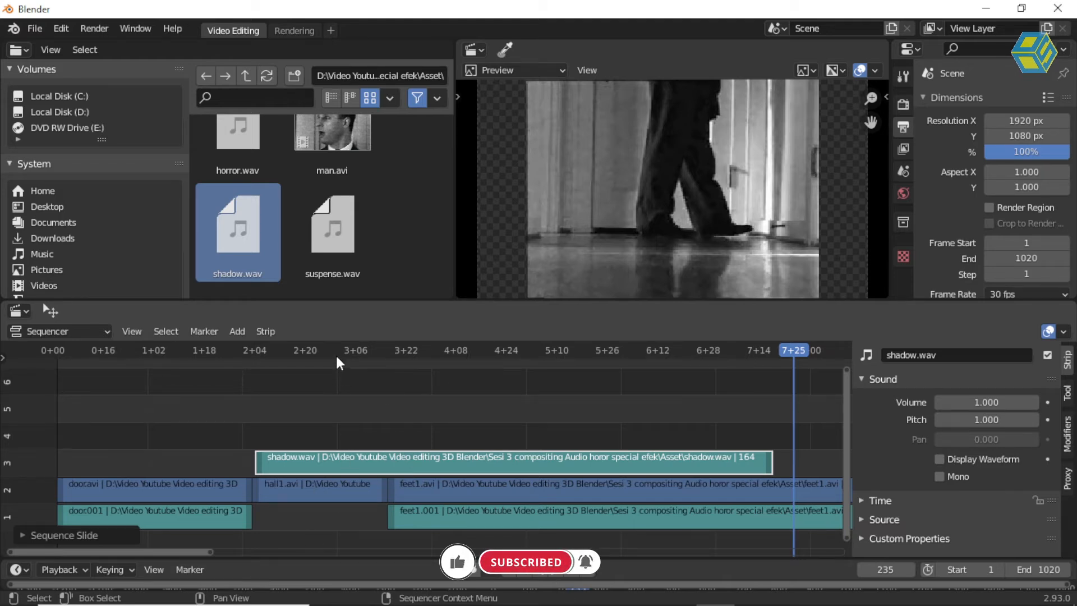
pyautogui.moveTo(336, 362); pyautogui.dragTo(224, 359)
pyautogui.press('space')
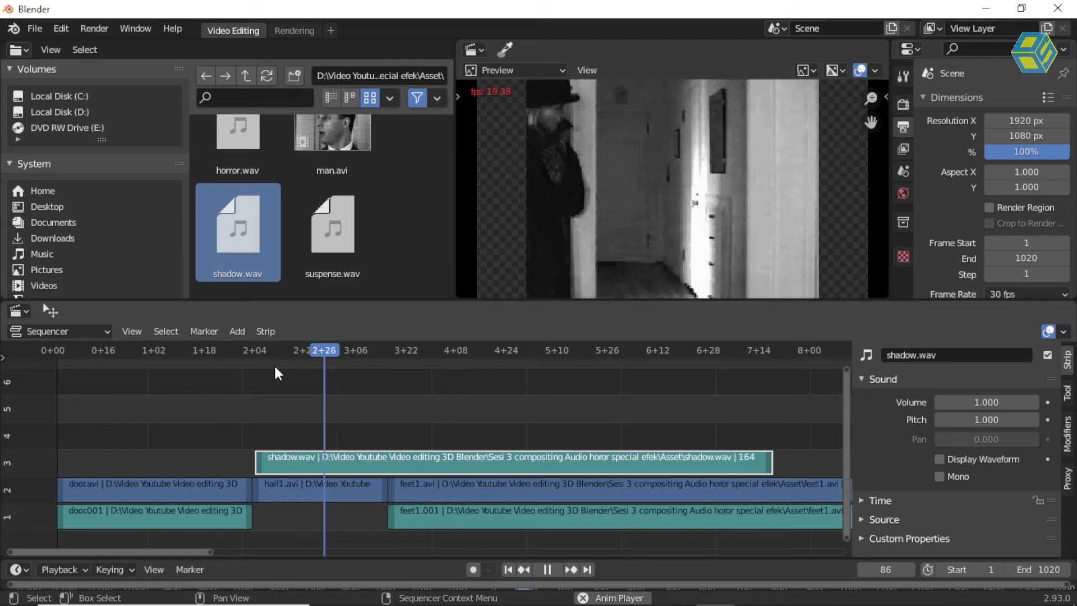
pyautogui.press('space')
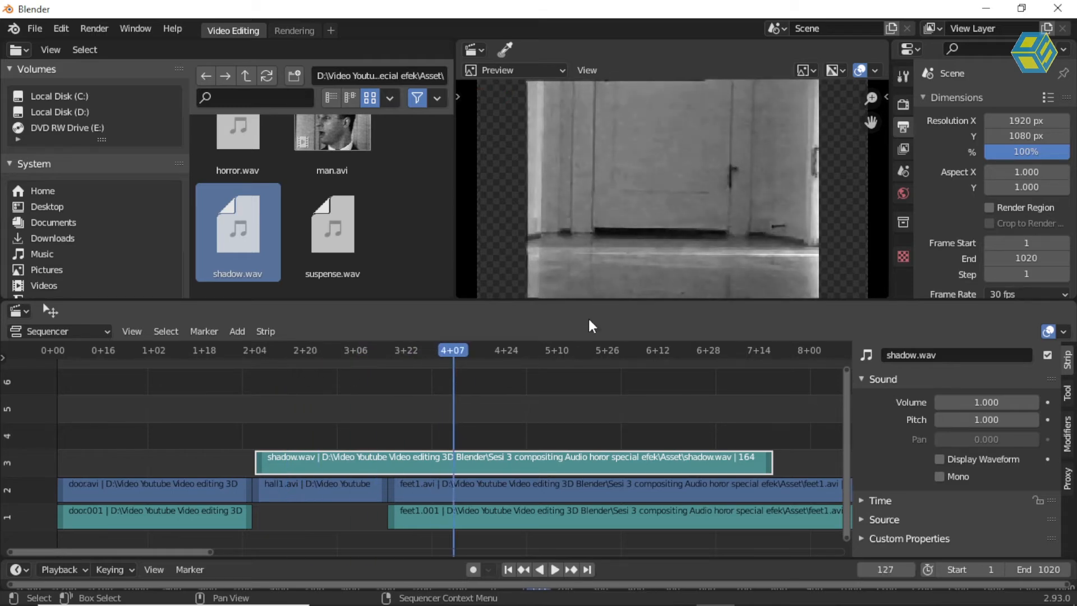
# Play 05_final.avi in VLC on to 00:09, and return to Blender to play the edit to 7+29
pyautogui.hotkey('alt', 'Tab')
pyautogui.click(549, 300)
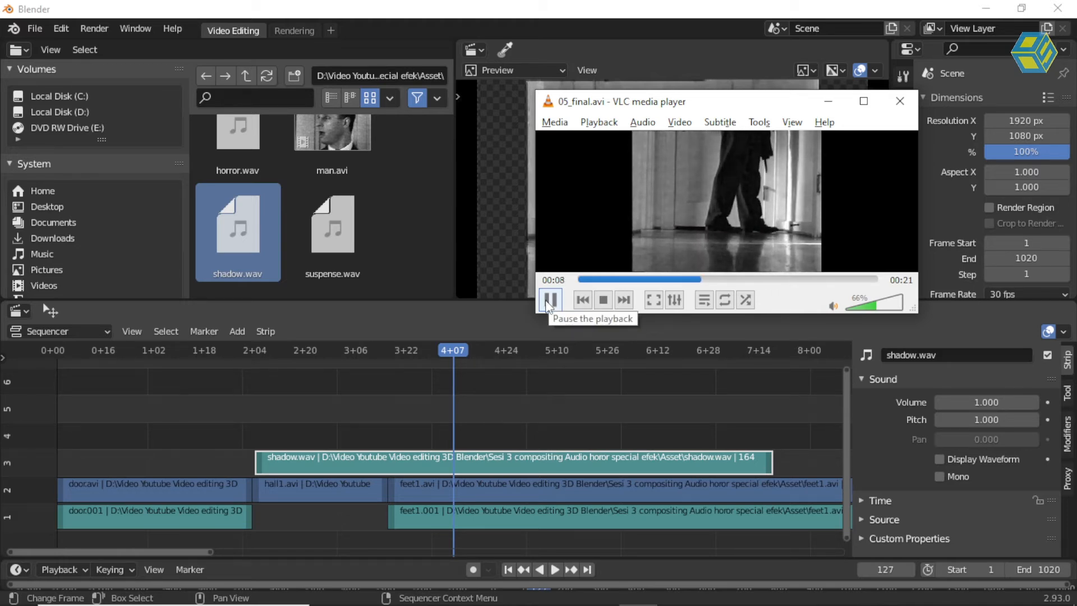
pyautogui.click(549, 301)
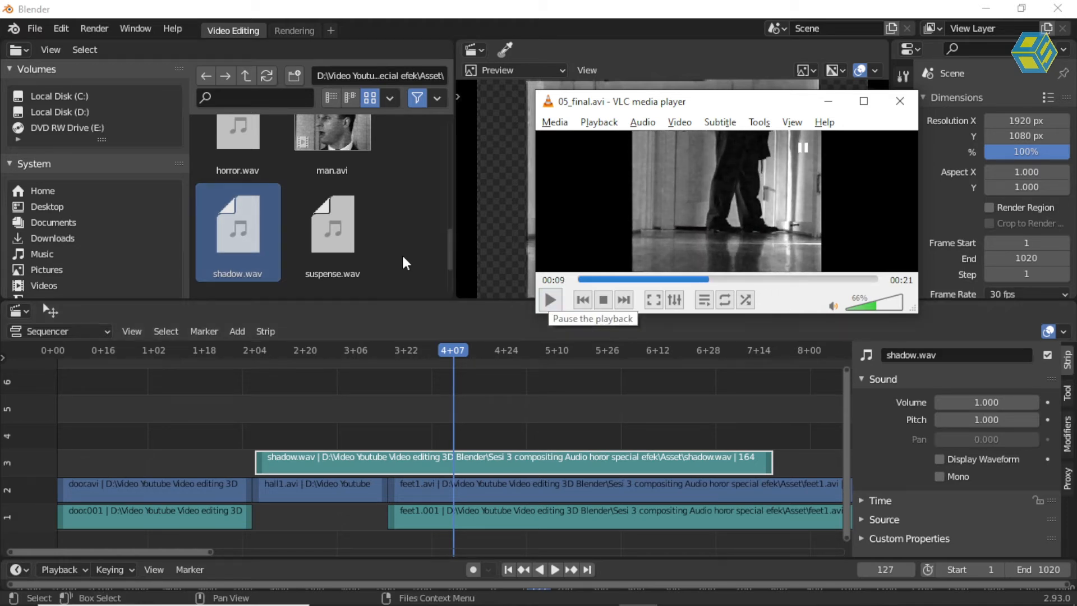
pyautogui.click(511, 376)
pyautogui.press('space')
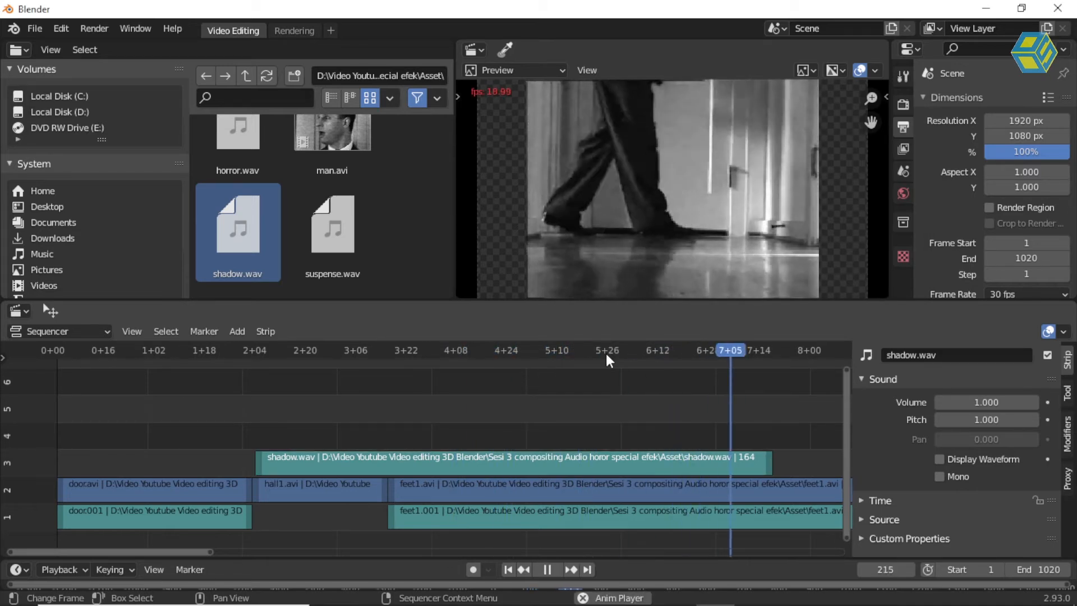
pyautogui.press('space')
# Try horror.wav on channel 4 at 7+29, delete the strip and scrub back to 3+02
pyautogui.moveTo(221, 163); pyautogui.dragTo(340, 390)
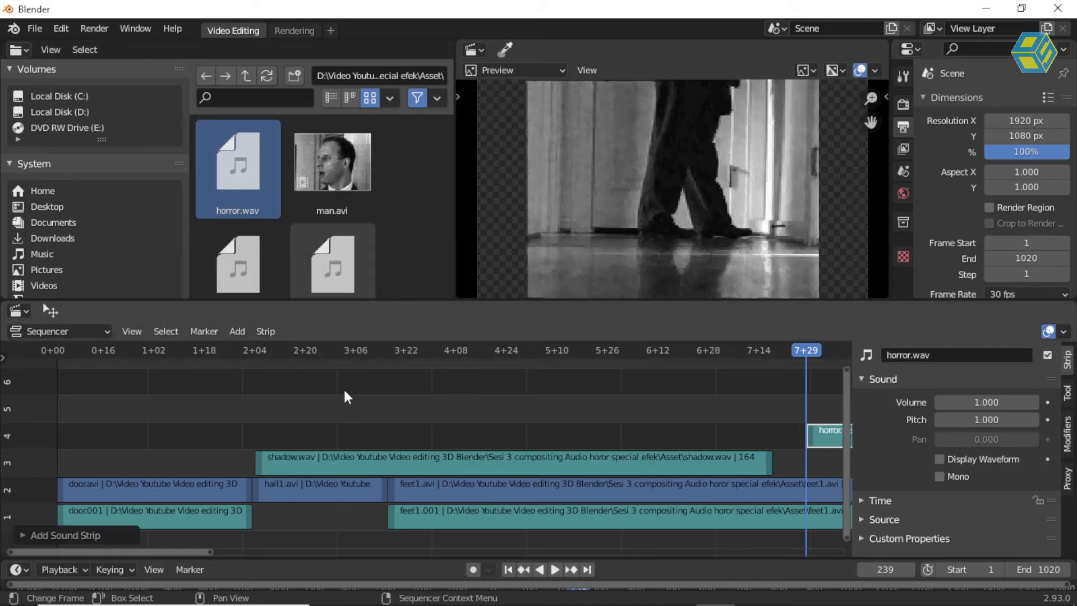
pyautogui.press('g')
pyautogui.moveTo(475, 416); pyautogui.dragTo(475, 416)
pyautogui.moveTo(821, 439); pyautogui.dragTo(559, 396)
pyautogui.moveTo(798, 350); pyautogui.dragTo(336, 351)
pyautogui.moveTo(830, 434); pyautogui.dragTo(830, 440)
pyautogui.press('Delete')
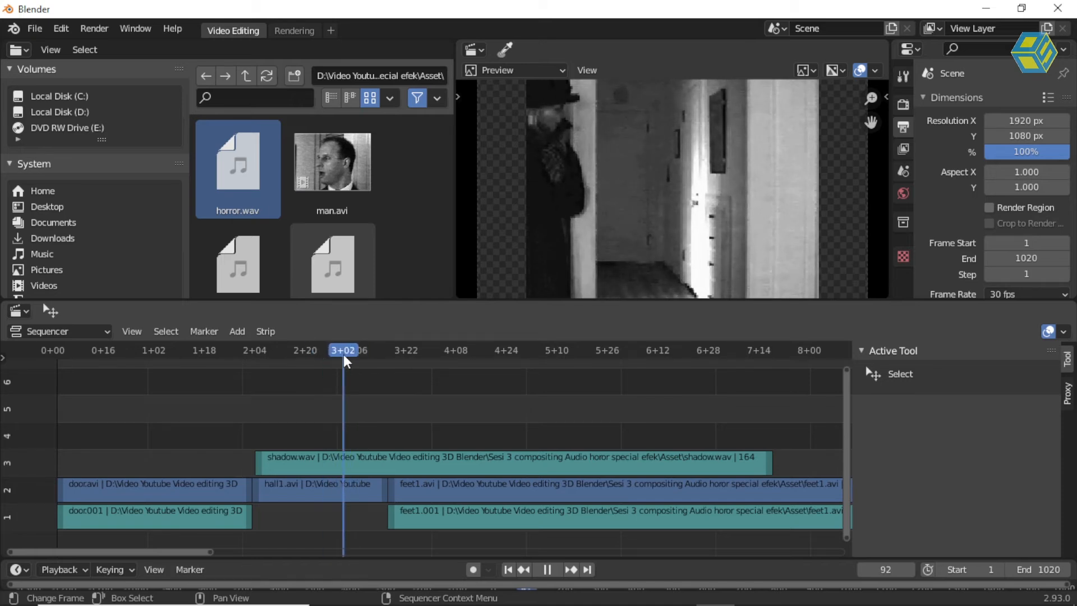
# Add horror.wav from the Asset folder to channel 4 at 3+02, and play the edit to 6+00
pyautogui.press('space')
pyautogui.moveTo(240, 166); pyautogui.dragTo(392, 403)
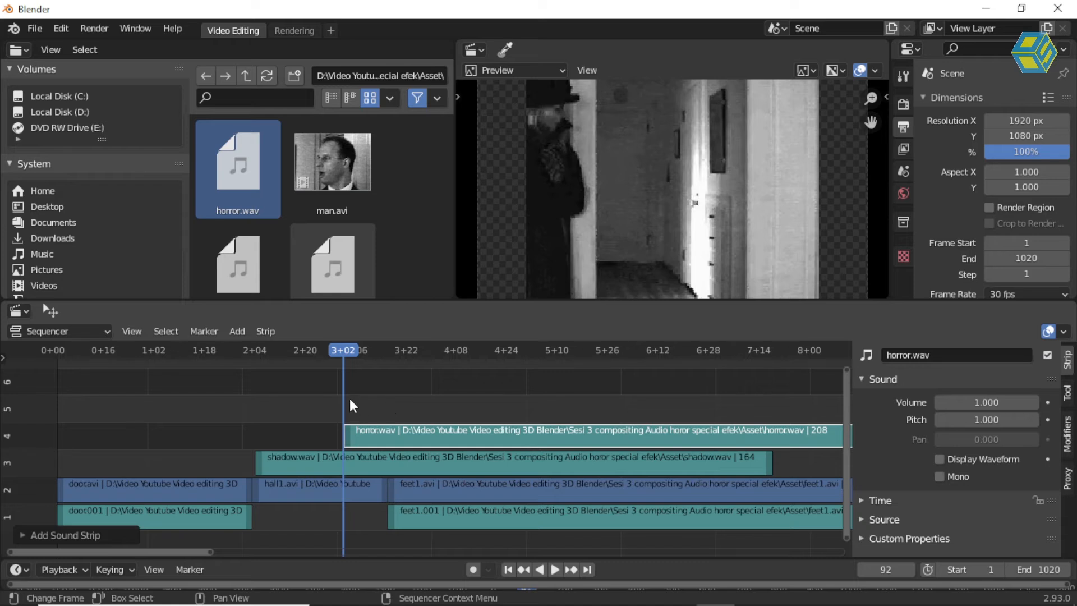
pyautogui.press('space')
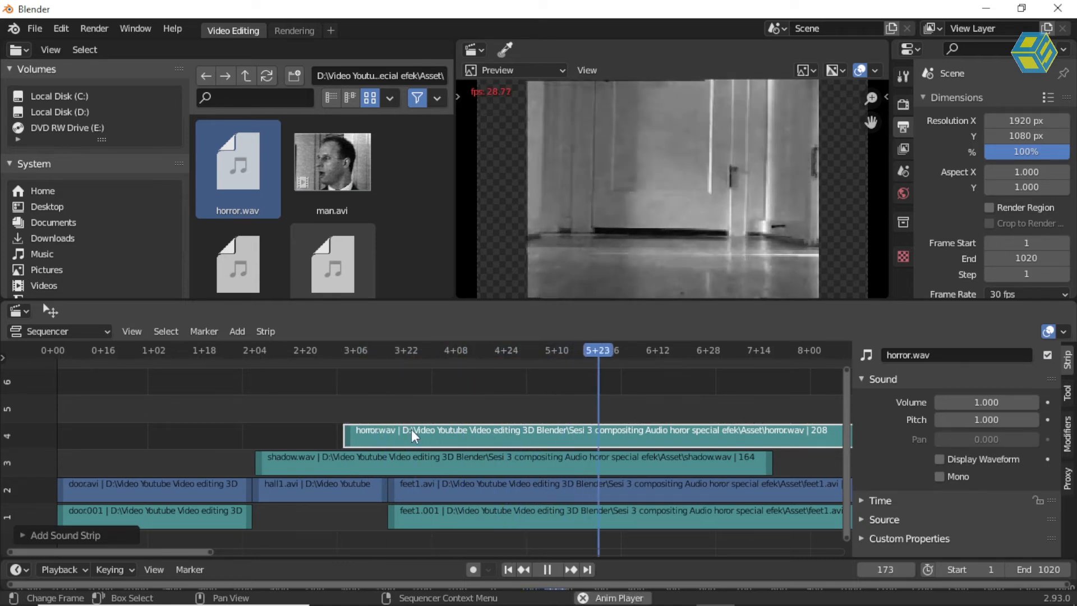
pyautogui.press('space')
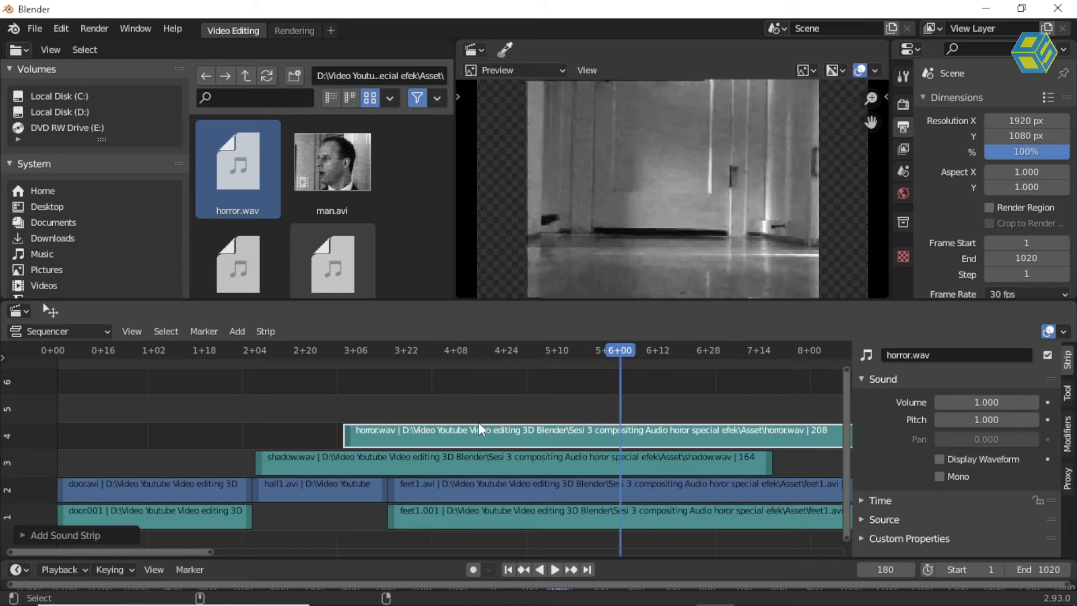
# Switch to VLC, play 05_final.avi to 00:10, and replay an earlier part to 00:06 to compare the sound
pyautogui.hotkey('alt', 'Tab')
pyautogui.click(684, 278)
pyautogui.press('space')
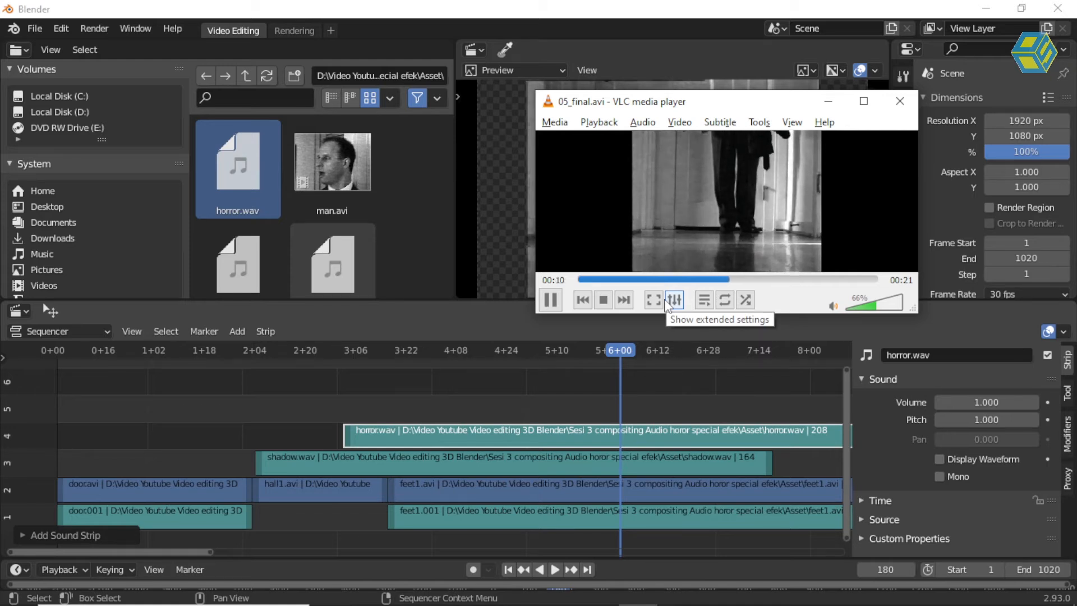
pyautogui.moveTo(645, 278); pyautogui.dragTo(616, 277)
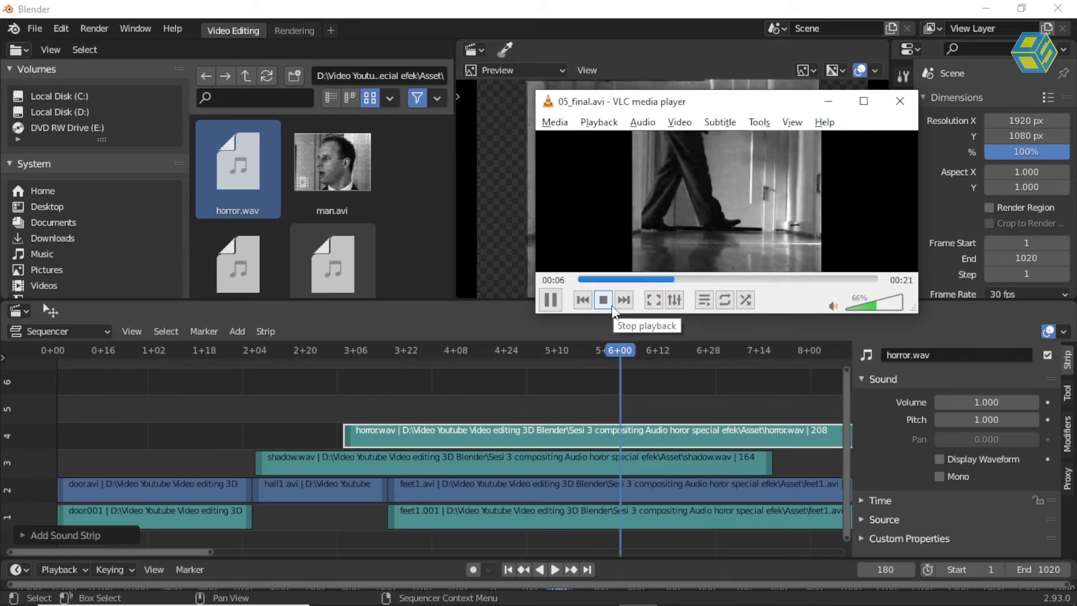
# Return to Blender, slide horror.wav on channel 4 to start where shadow.wav ends, and play from 7+00 to 11+23
pyautogui.click(499, 377)
pyautogui.scroll(-9, 499, 383)
pyautogui.moveTo(499, 380); pyautogui.dragTo(243, 368, button='middle')
pyautogui.moveTo(214, 437); pyautogui.dragTo(439, 439)
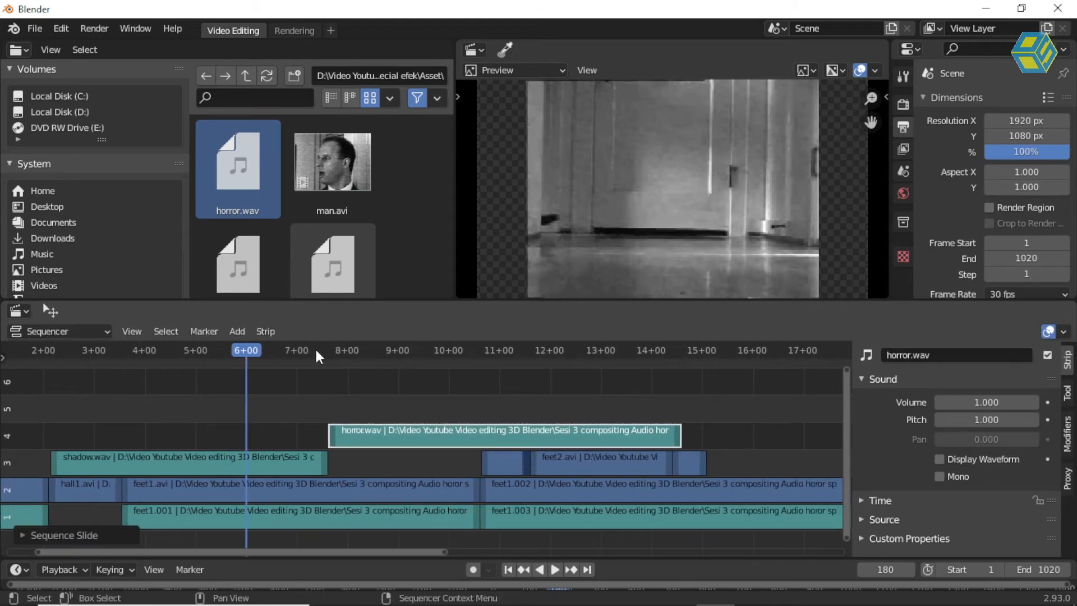
pyautogui.click(295, 352)
pyautogui.press('space')
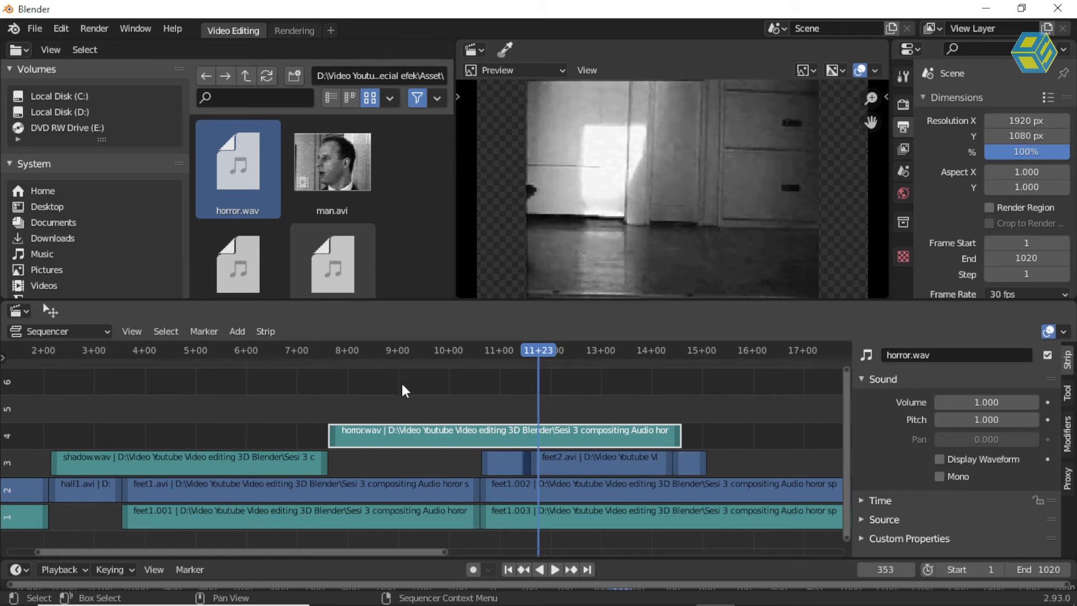
# Replay the edit from an earlier point to 8+17 and delete the horror.wav strip from channel 4
pyautogui.click(335, 433)
pyautogui.click(160, 354)
pyautogui.press('space')
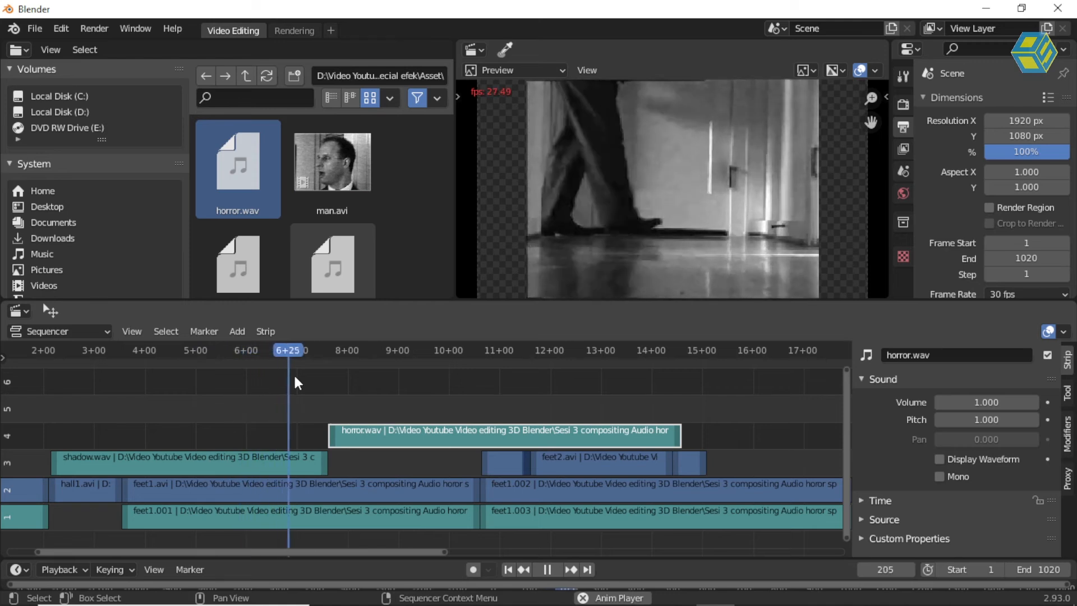
pyautogui.press('space')
pyautogui.keyDown('shift'); pyautogui.click(428, 443); pyautogui.keyUp('shift')
pyautogui.press('Delete')
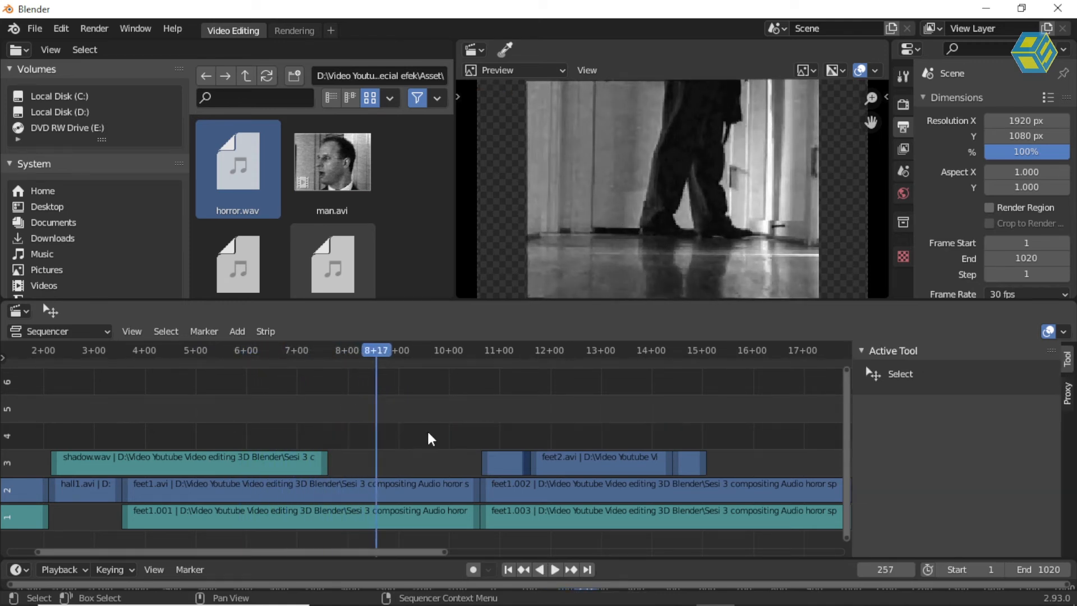
# Try danger.wav from the Asset folder on channel 4 at 8+17, play to 10+22 and delete the strip
pyautogui.scroll(2, 391, 242)
pyautogui.scroll(8, 391, 242)
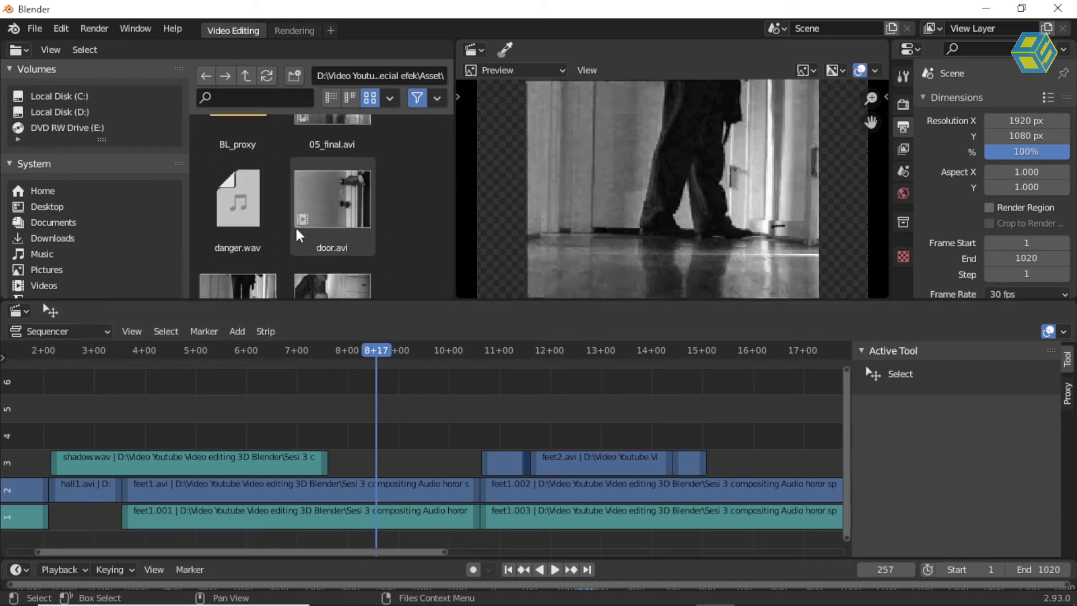
pyautogui.scroll(3, 400, 246)
pyautogui.scroll(-2, 401, 248)
pyautogui.moveTo(277, 283); pyautogui.dragTo(420, 410)
pyautogui.press('space')
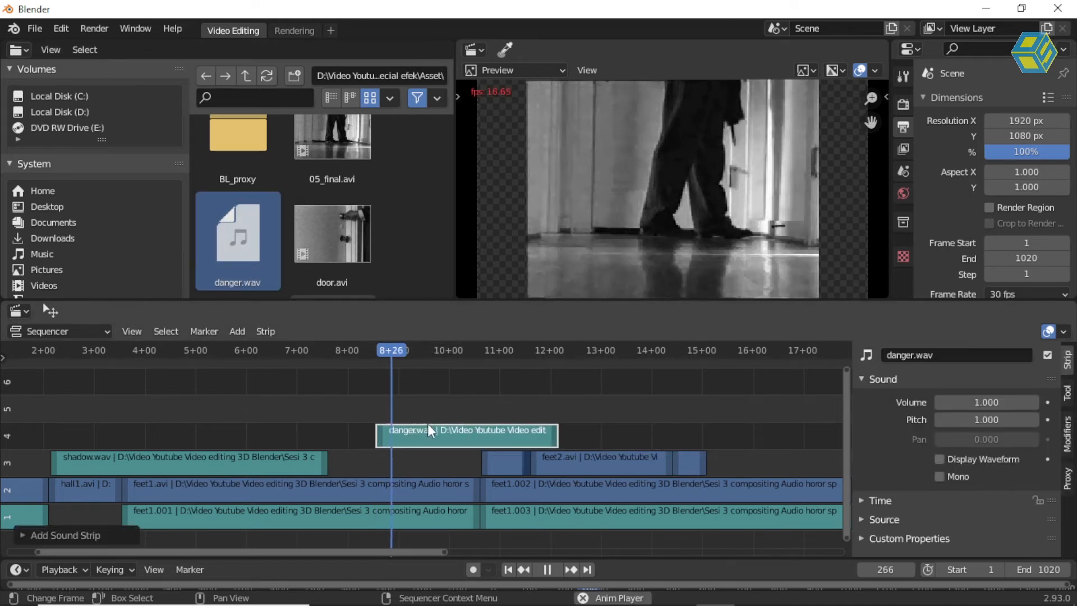
pyautogui.press('space')
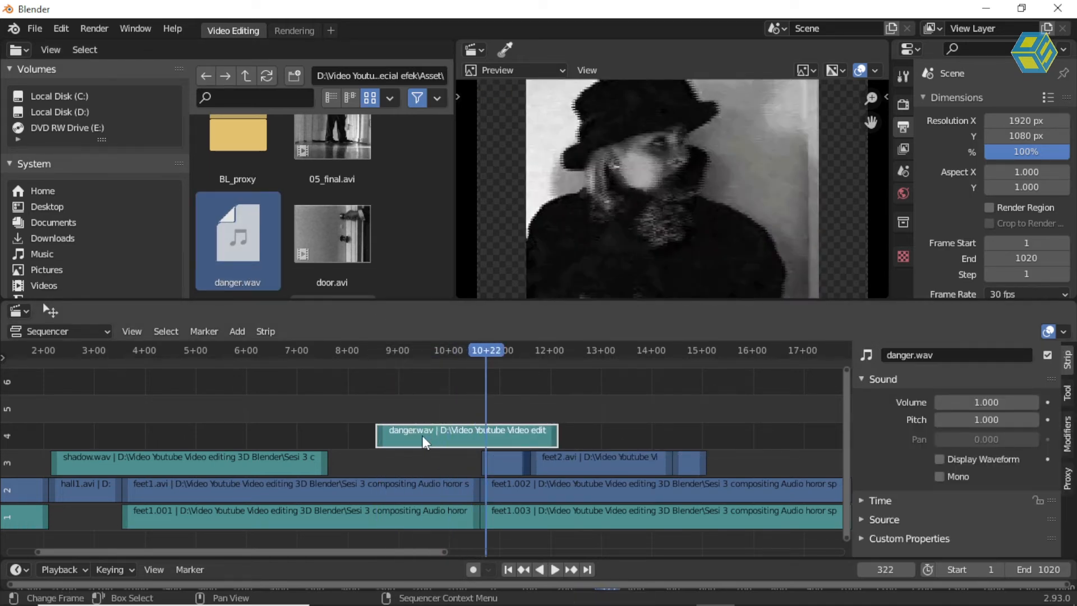
pyautogui.press('Delete')
# Try a second shadow.wav on channel 4 at 10+22, play to 14+01, and switch to VLC to compare 05_final.avi up to 00:09
pyautogui.scroll(-2, 429, 392)
pyautogui.scroll(2, 393, 260)
pyautogui.scroll(-6, 397, 269)
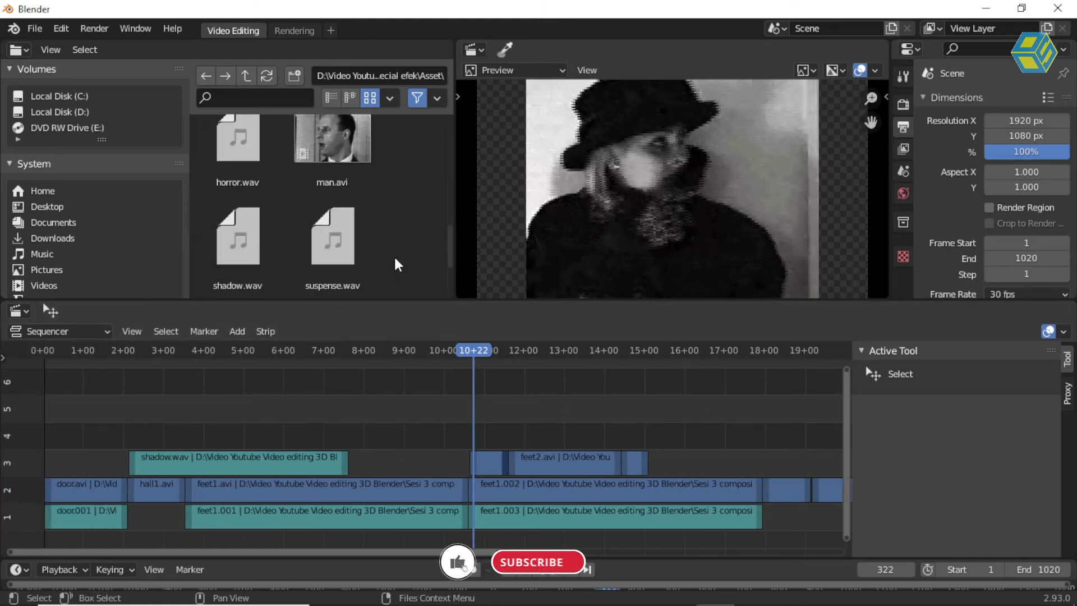
pyautogui.scroll(-2, 394, 255)
pyautogui.moveTo(240, 227); pyautogui.dragTo(413, 399)
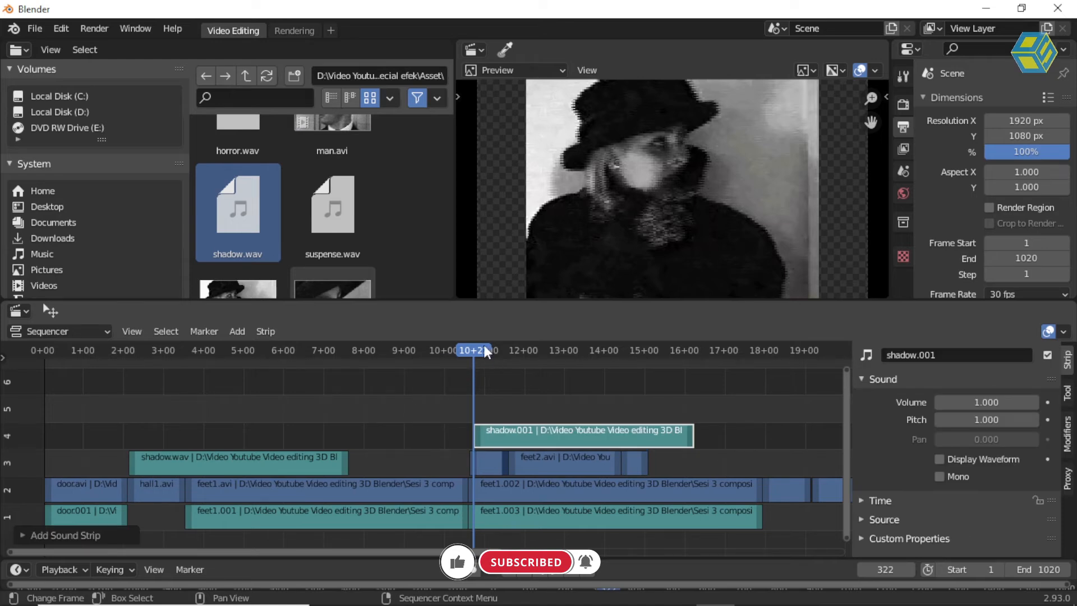
pyautogui.press('space')
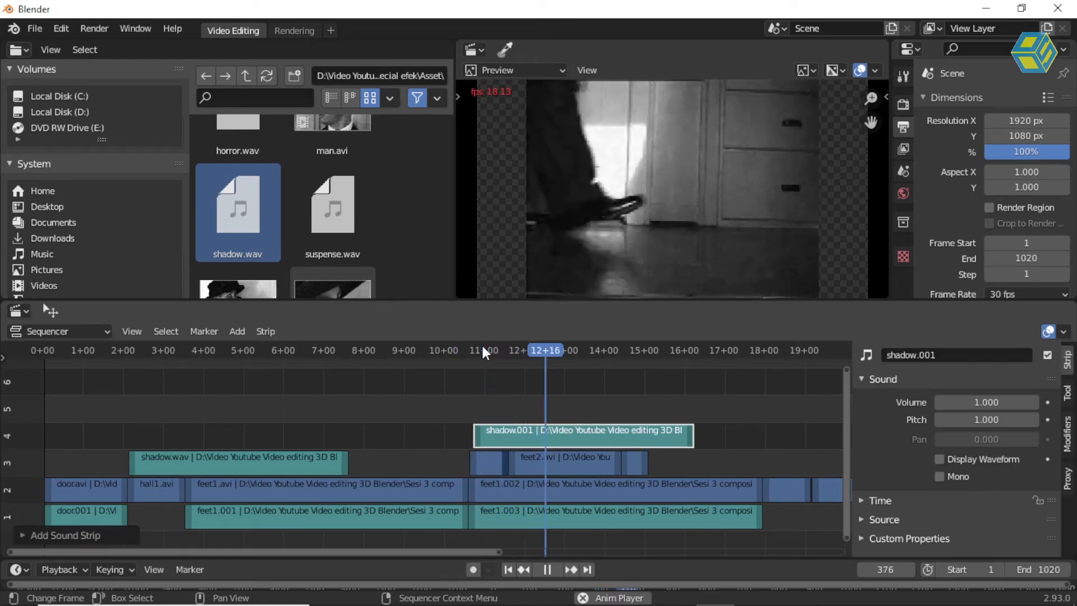
pyautogui.press('space')
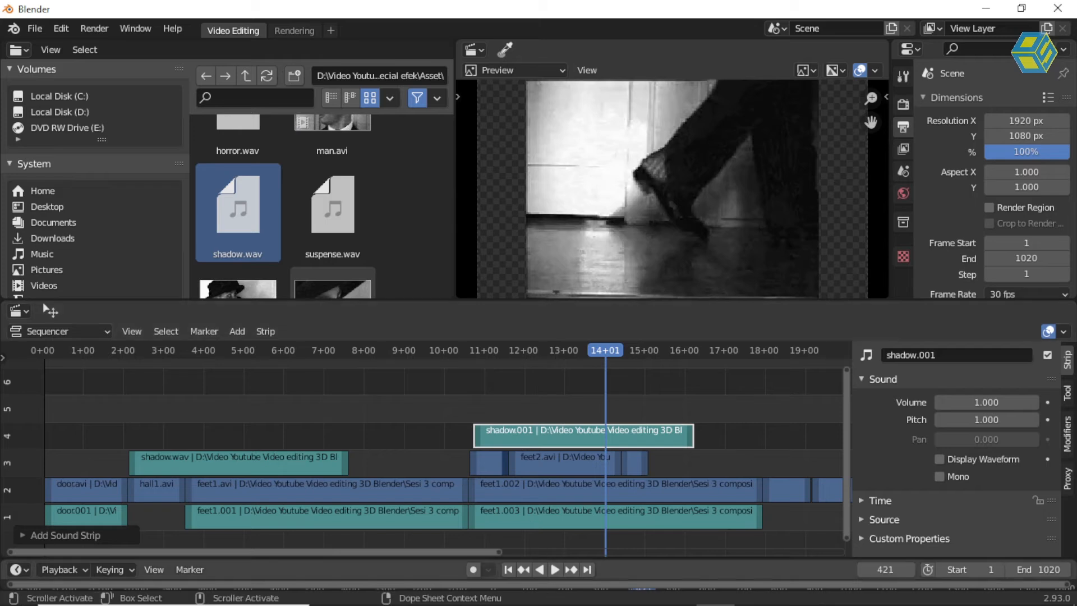
pyautogui.hotkey('alt', 'Tab')
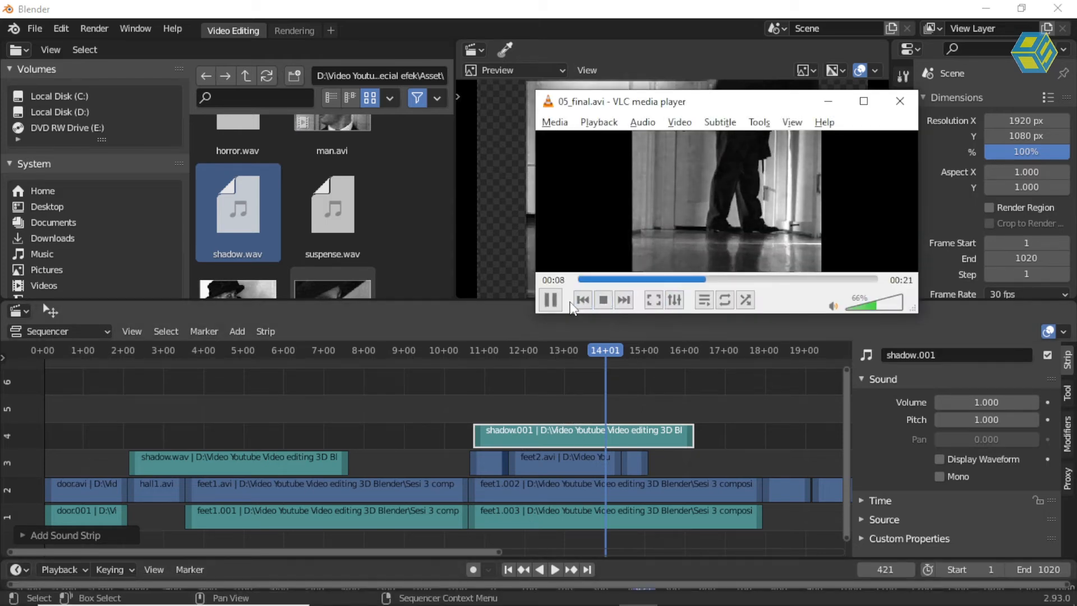
pyautogui.click(551, 300)
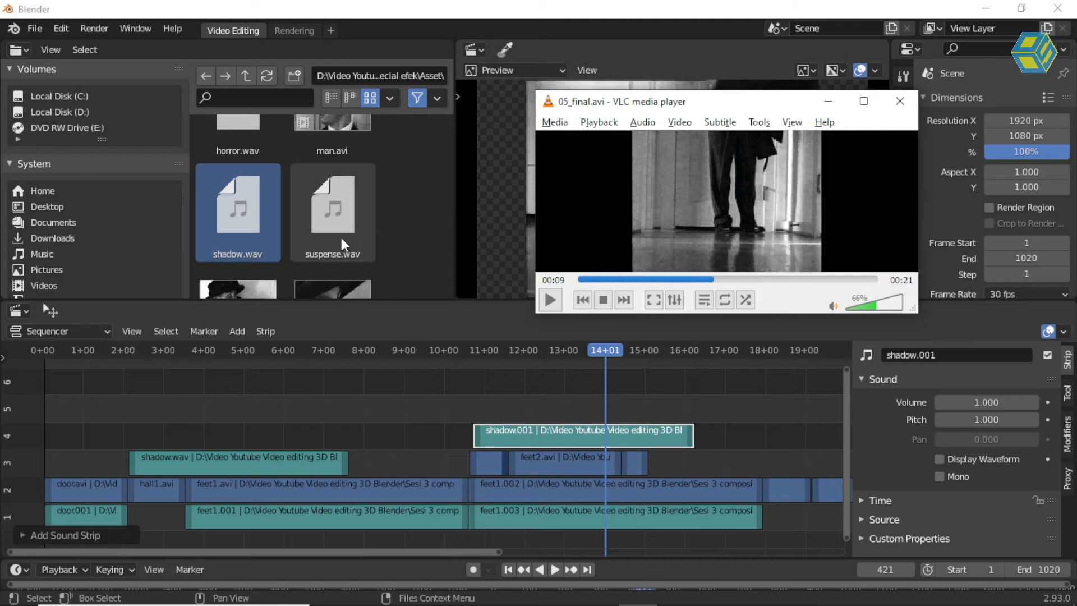
# Return to Blender, replace the shadow sound on channel 4 with suspense.wav at 14+01, and play the edit to 20+17
pyautogui.click(506, 375)
pyautogui.click(537, 431)
pyautogui.press('Delete')
pyautogui.moveTo(332, 207); pyautogui.dragTo(429, 396)
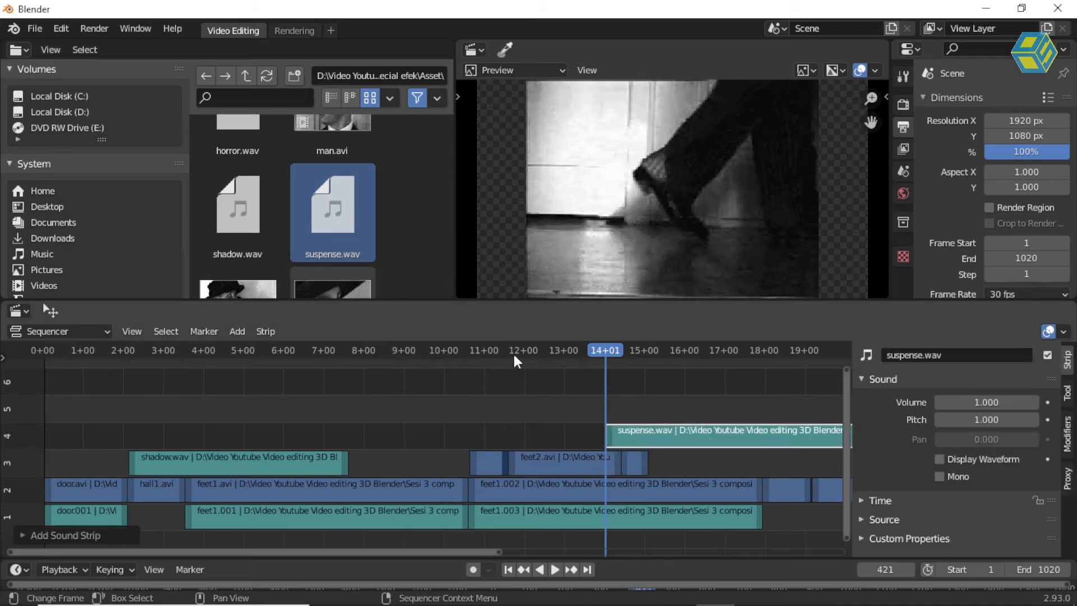
pyautogui.press('space')
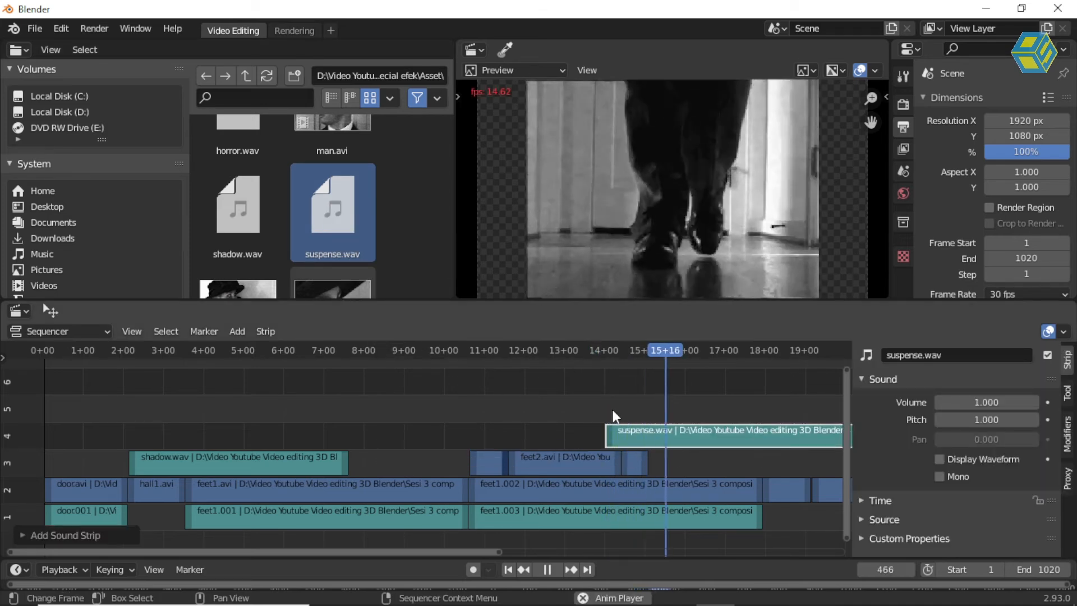
pyautogui.scroll(-3, 612, 410)
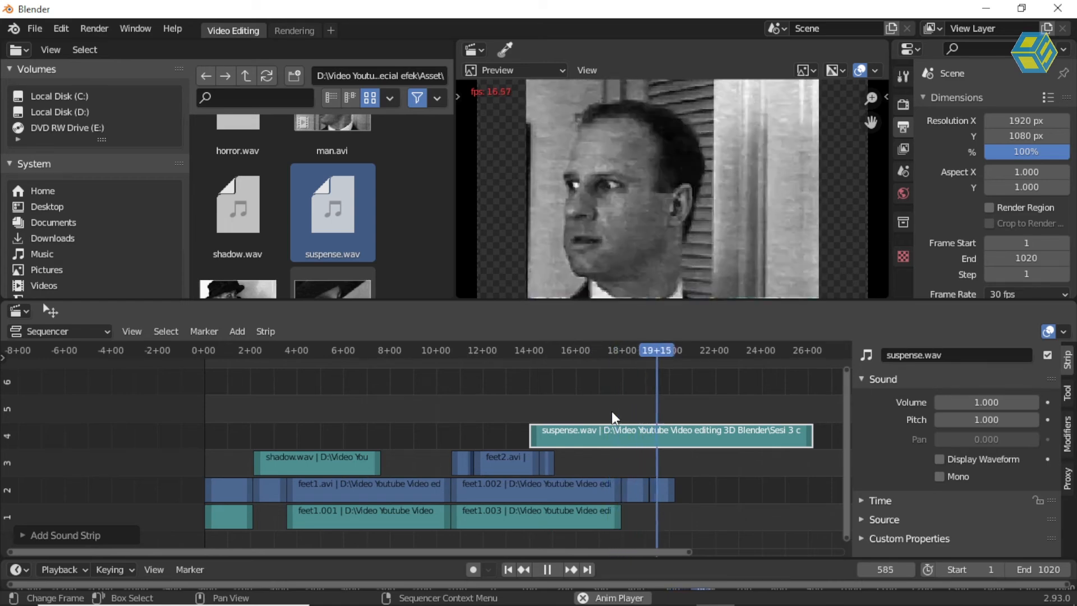
pyautogui.press('space')
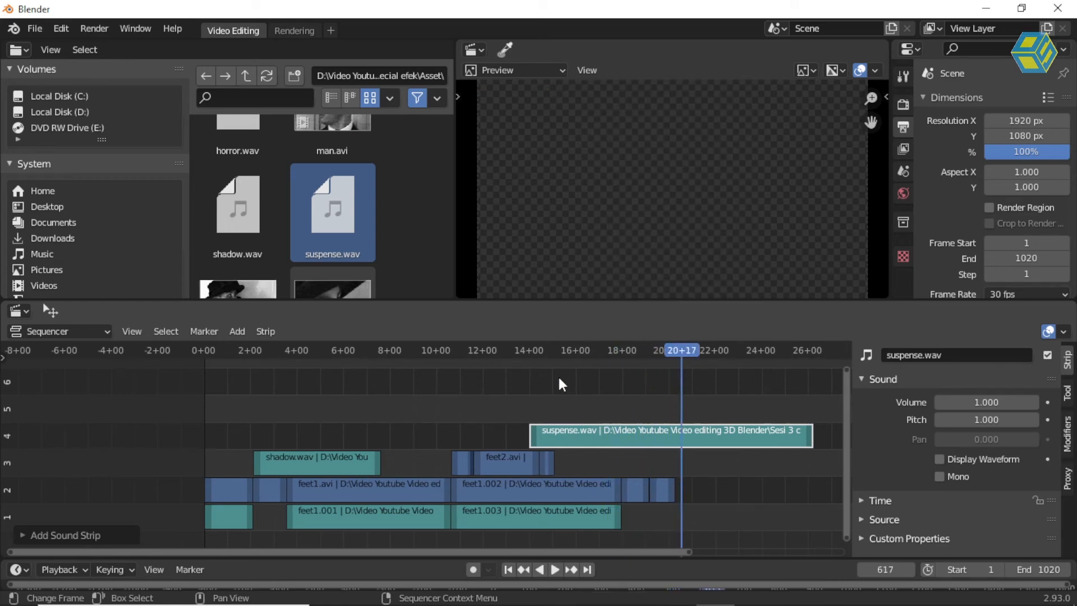
# Switch to VLC and replay 05_final.avi from earlier points up to 00:10 to compare the sound
pyautogui.hotkey('alt', 'Tab')
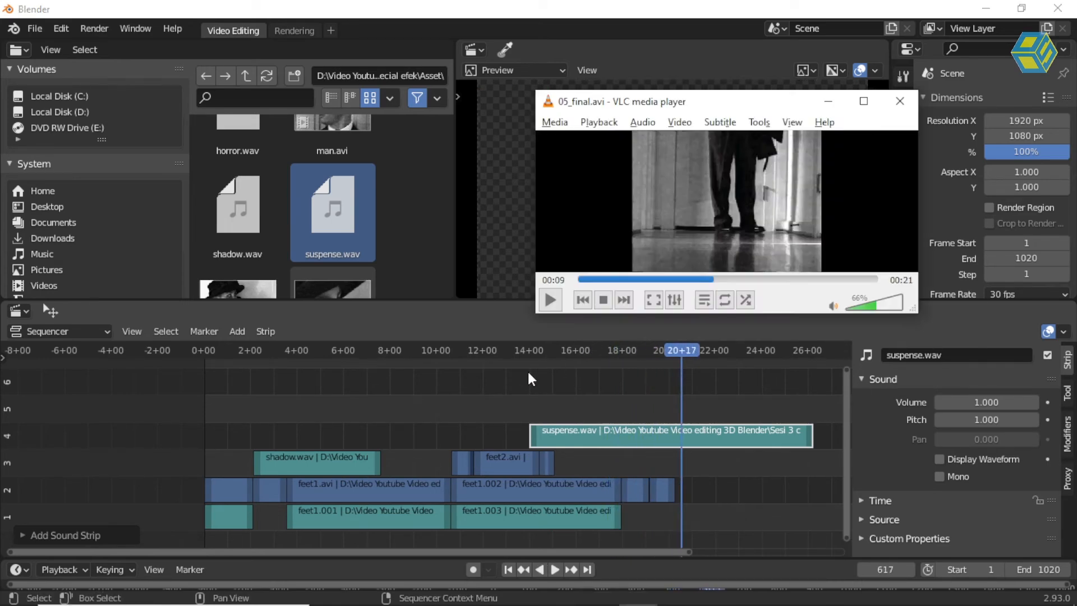
pyautogui.click(693, 281)
pyautogui.press('space')
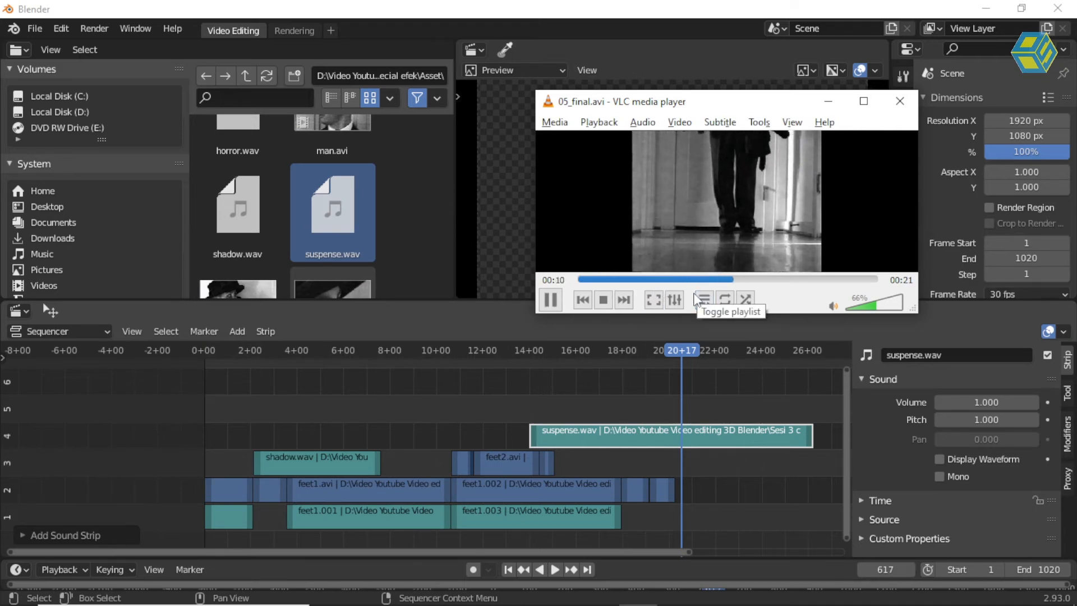
pyautogui.click(631, 279)
pyautogui.press('space')
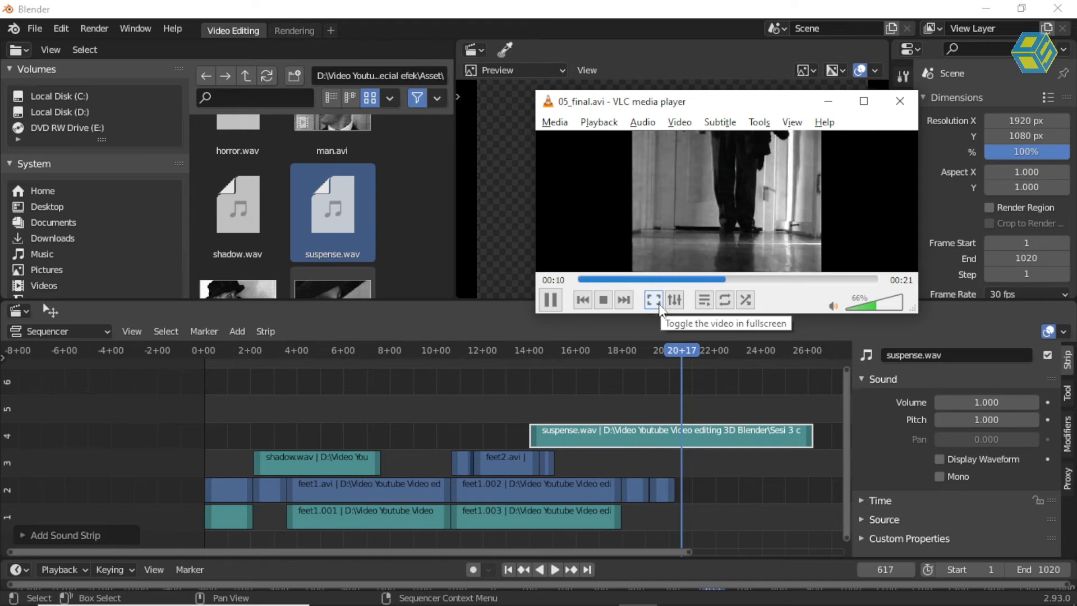
# Return to Blender, slide suspense.wav on channel 4 to start where shadow.wav ends, and play the edit to 11+25
pyautogui.moveTo(589, 431); pyautogui.dragTo(436, 430)
pyautogui.moveTo(388, 350); pyautogui.dragTo(304, 353)
pyautogui.press('space')
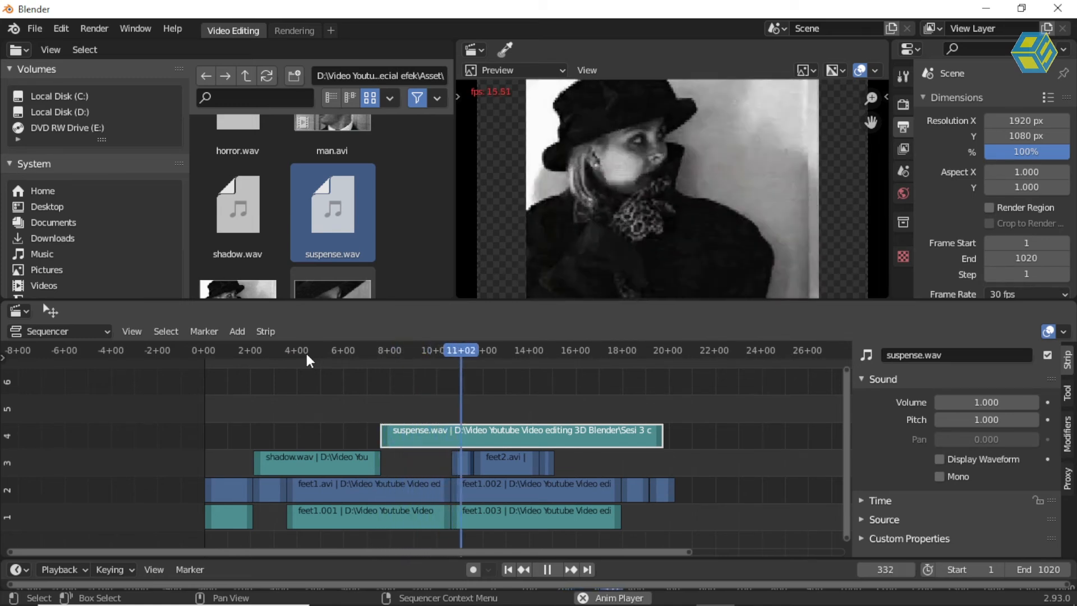
pyautogui.press('space')
# Switch to VLC and replay 05_final.avi from 00:09 to 00:10
pyautogui.hotkey('alt', 'Tab')
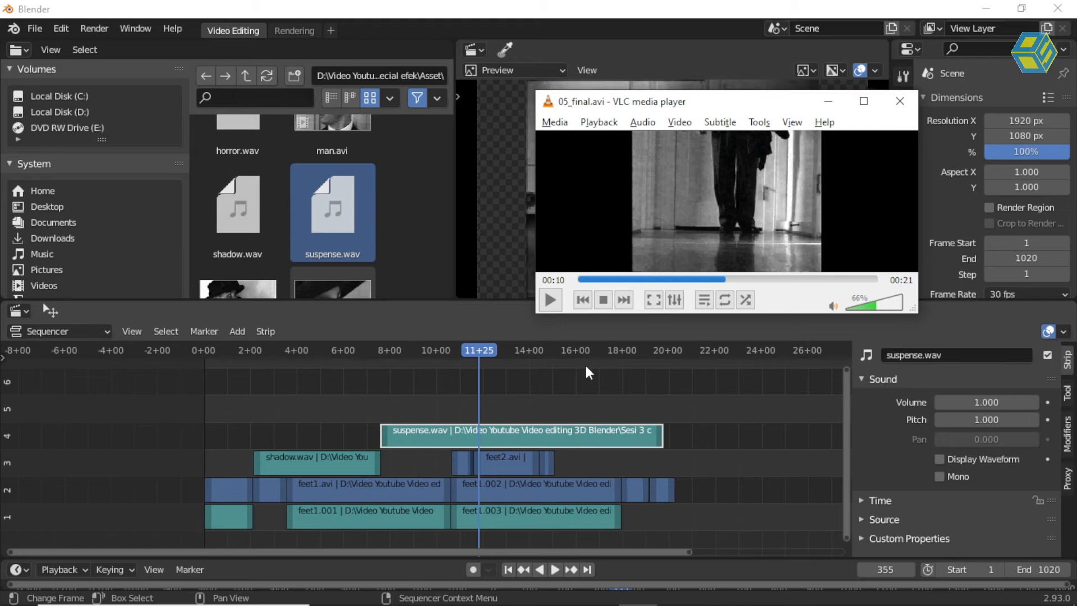
pyautogui.moveTo(723, 281); pyautogui.dragTo(710, 282)
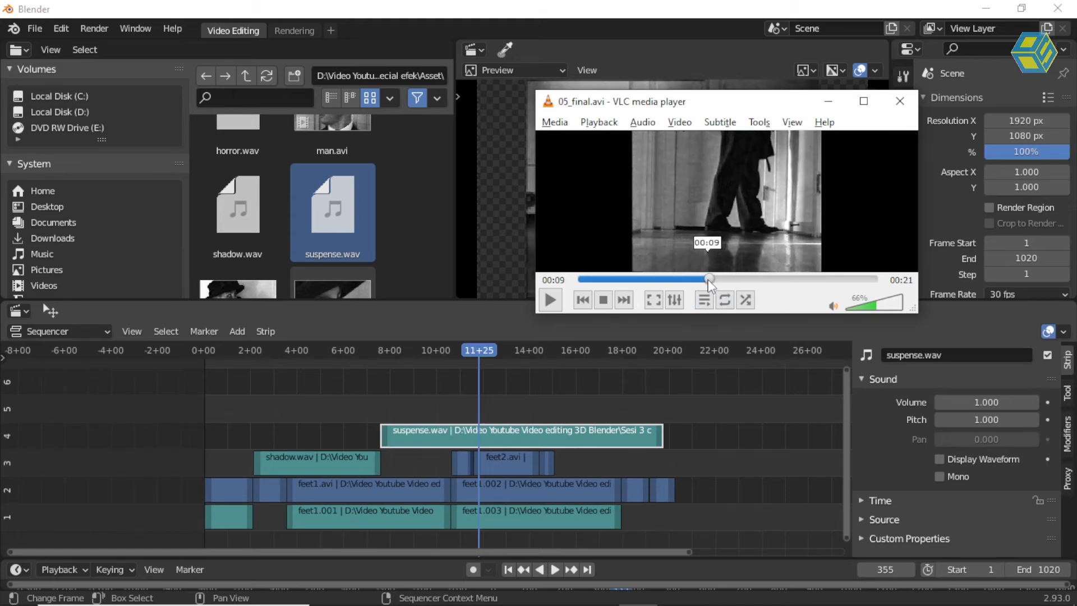
pyautogui.press('space')
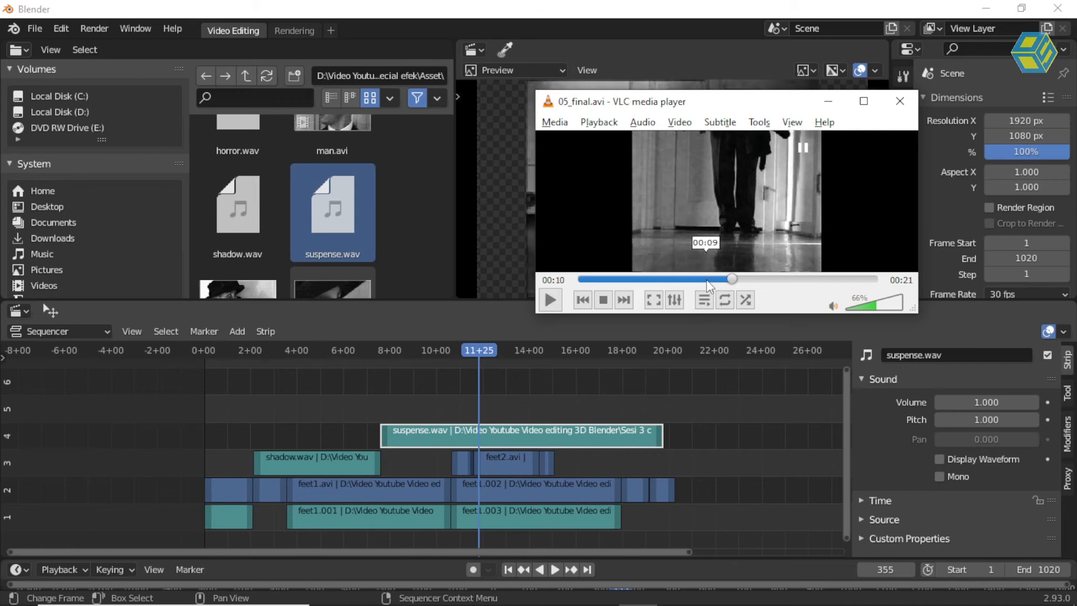
# Return to Blender, add danger.wav from the Asset folder to channel 5 at 10+14, and replay the edit around its start
pyautogui.click(476, 354)
pyautogui.press('space')
pyautogui.moveTo(468, 352)
pyautogui.mouseDown()
pyautogui.moveTo(430, 352)
pyautogui.moveTo(448, 355)
pyautogui.mouseUp()
pyautogui.scroll(1, 400, 227)
pyautogui.scroll(6, 399, 230)
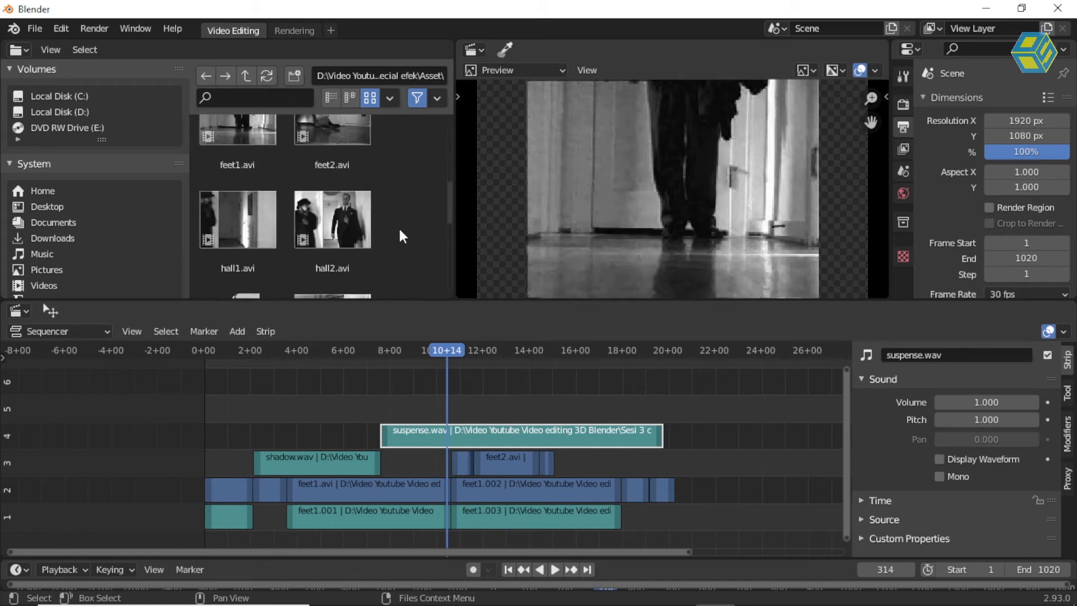
pyautogui.moveTo(248, 255); pyautogui.dragTo(489, 398)
pyautogui.press('space')
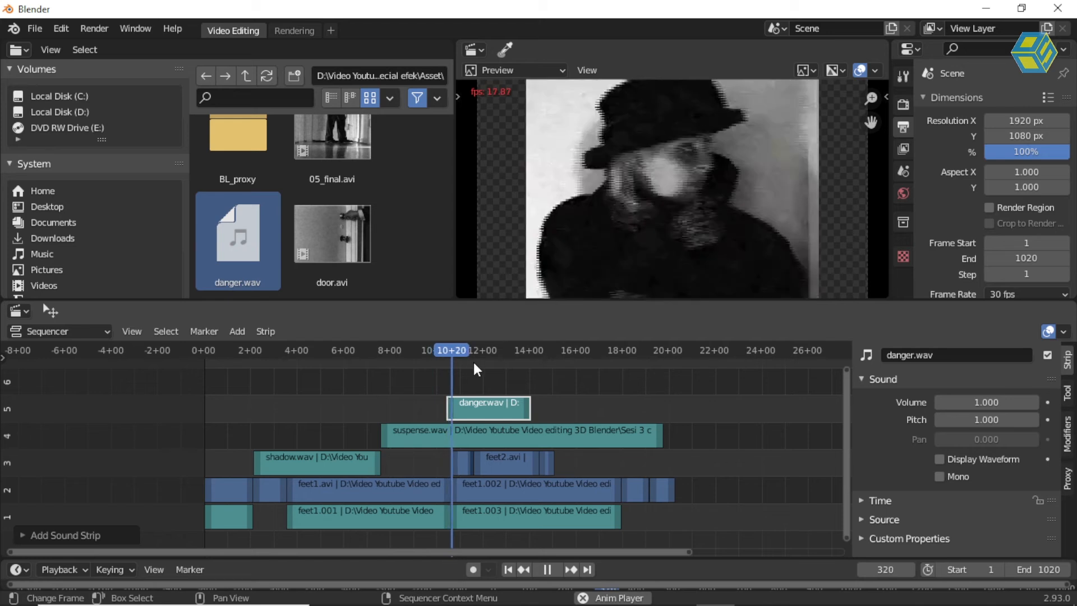
pyautogui.press('space')
pyautogui.moveTo(476, 352); pyautogui.dragTo(410, 354)
pyautogui.press('space')
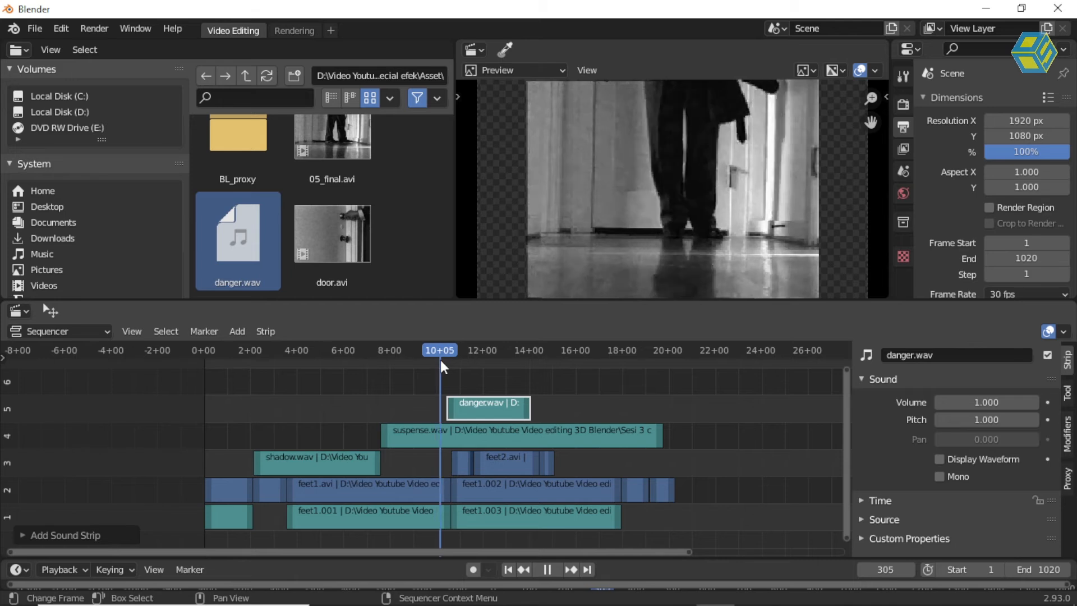
pyautogui.press('space')
# Slide danger.wav on channel 5 back to start shortly before 10+00, and play the edit to 14+05
pyautogui.moveTo(487, 405); pyautogui.dragTo(468, 404)
pyautogui.moveTo(443, 355); pyautogui.dragTo(407, 358)
pyautogui.press('space')
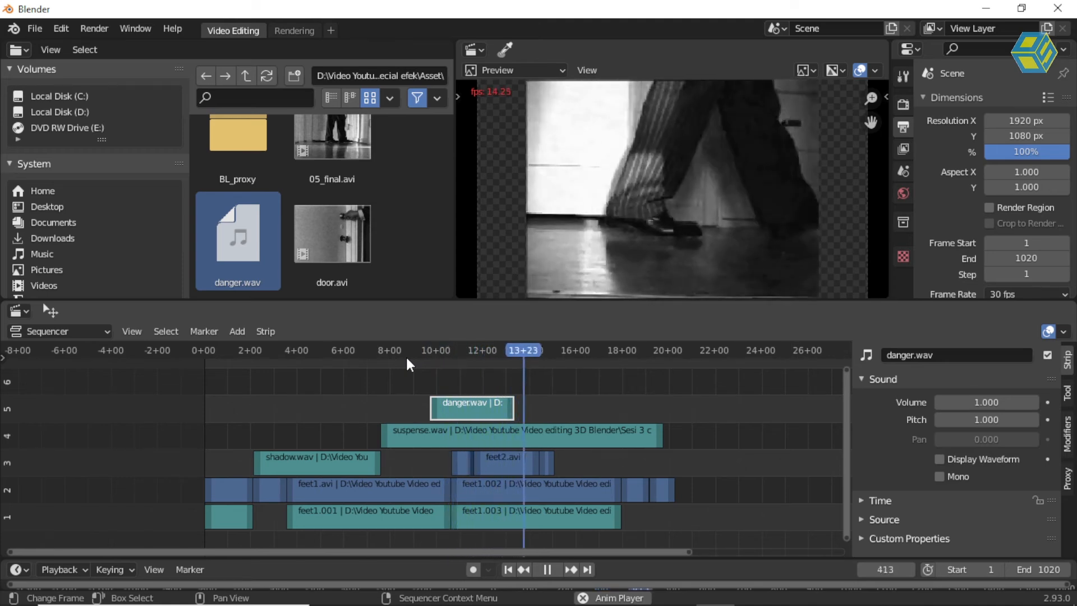
pyautogui.press('space')
# Play 05_final.avi in VLC to 00:19, and return to Blender to play the edit to 19+15 for comparison
pyautogui.hotkey('alt', 'Tab')
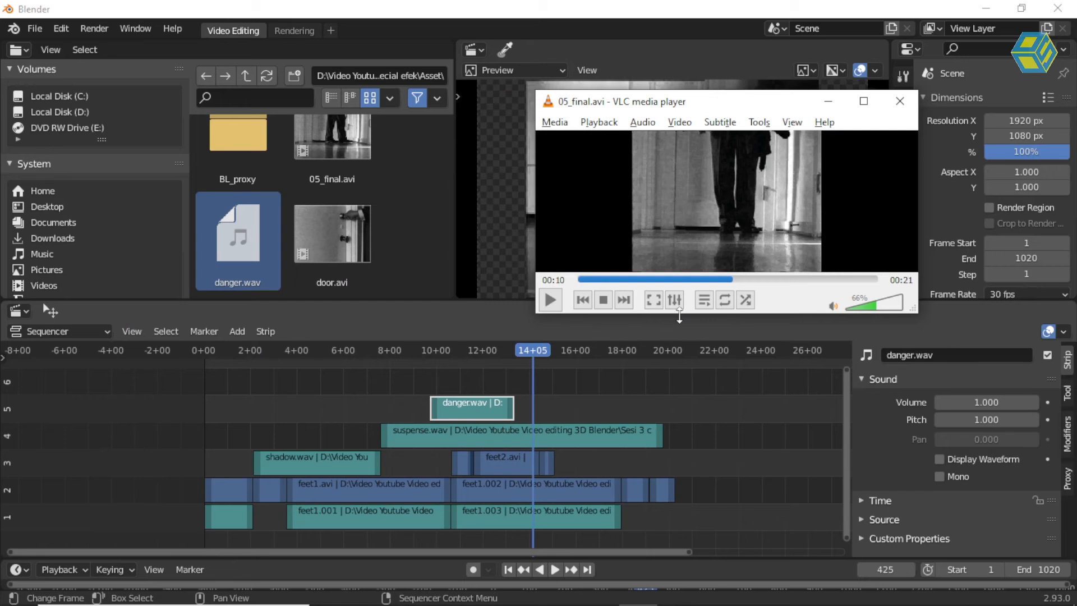
pyautogui.click(541, 307)
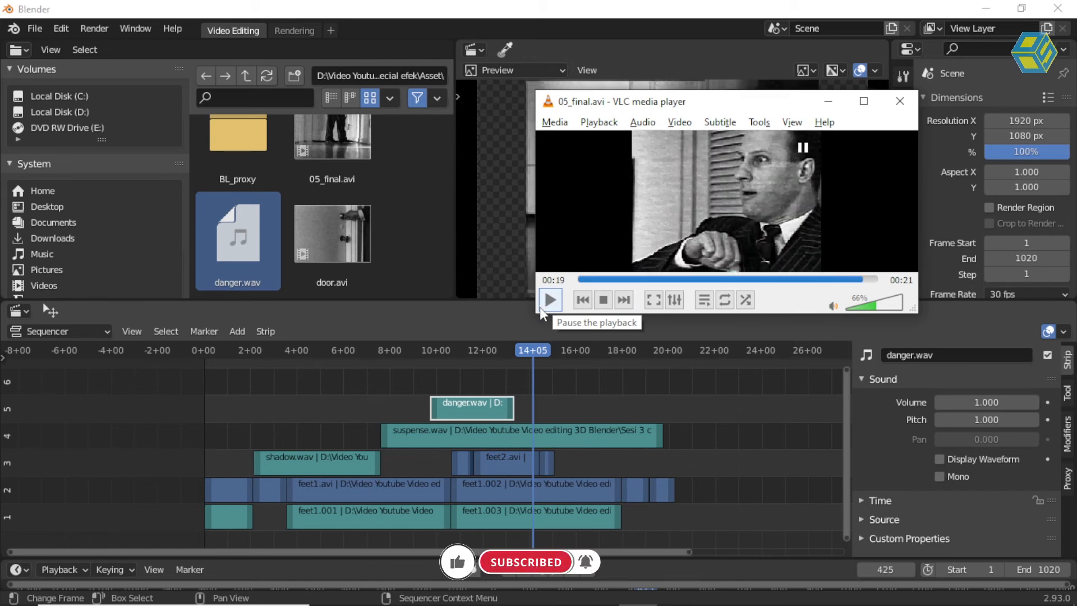
pyautogui.click(413, 226)
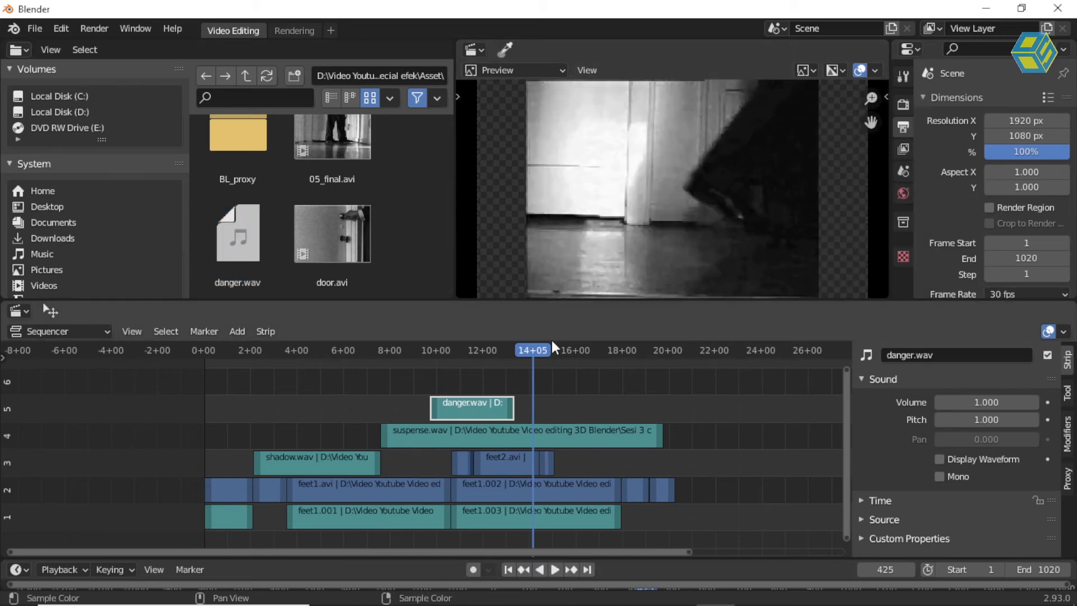
pyautogui.press('space')
pyautogui.click(484, 348)
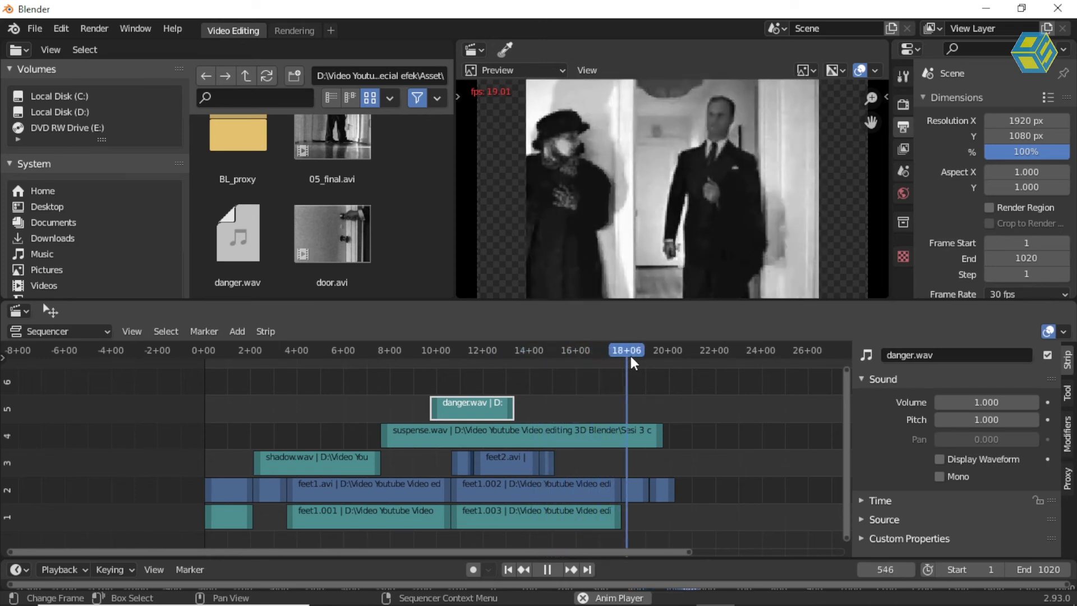
pyautogui.press('space')
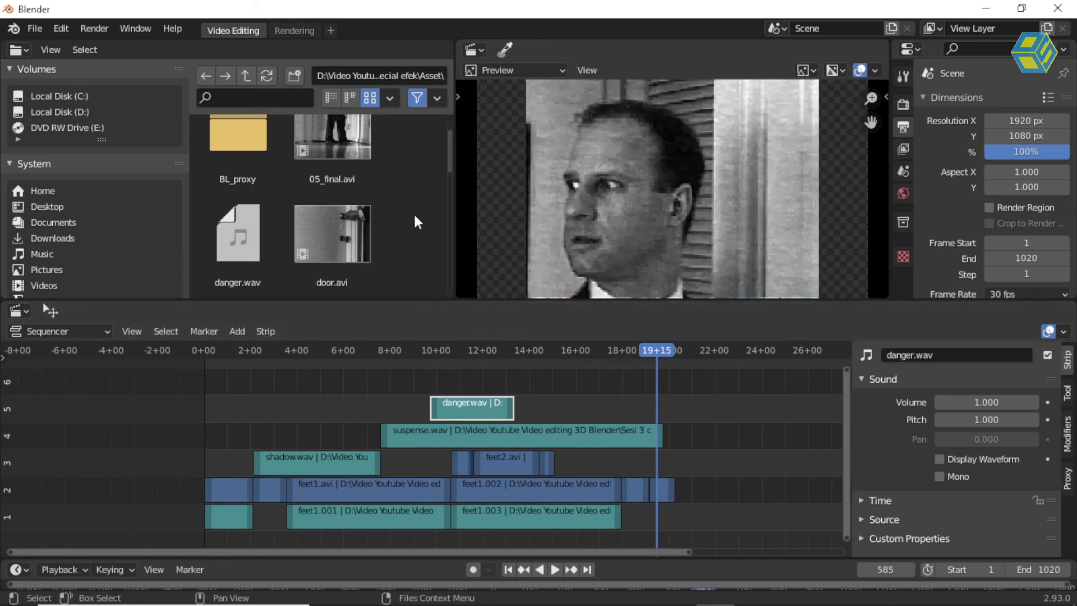
# Try a second shadow.wav from the Asset folder on channel 3 at 19+15, and delete it
pyautogui.scroll(-5, 414, 205)
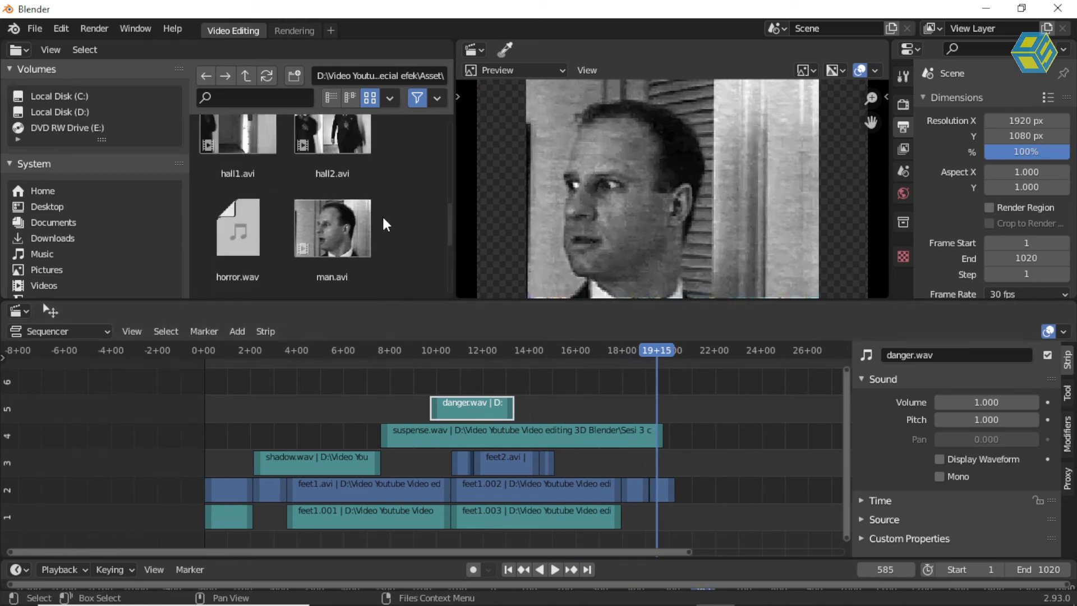
pyautogui.scroll(-3, 281, 230)
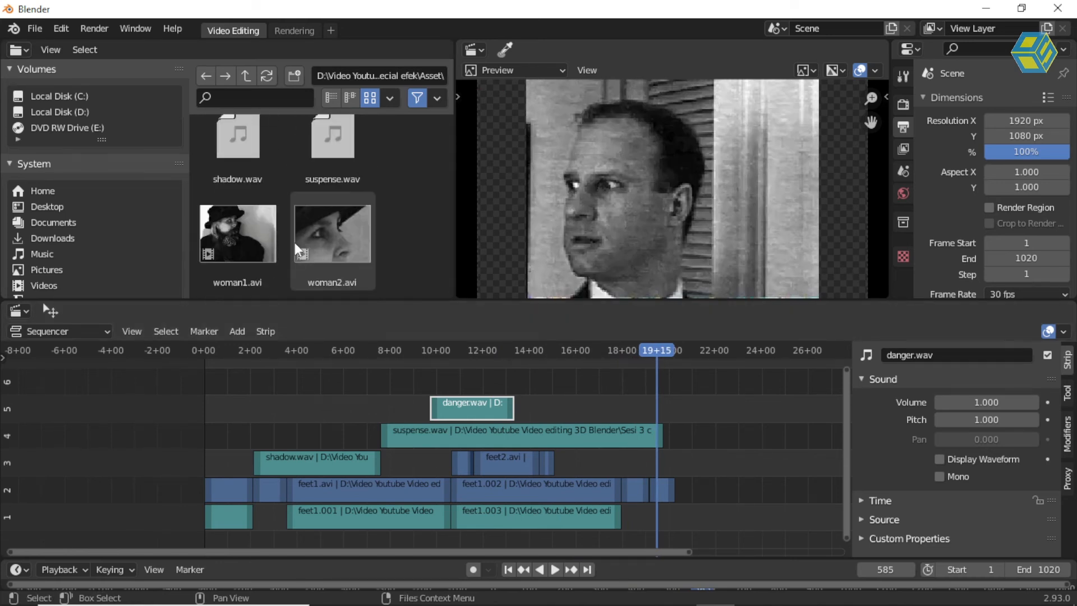
pyautogui.scroll(2, 293, 243)
pyautogui.moveTo(253, 241); pyautogui.dragTo(725, 406)
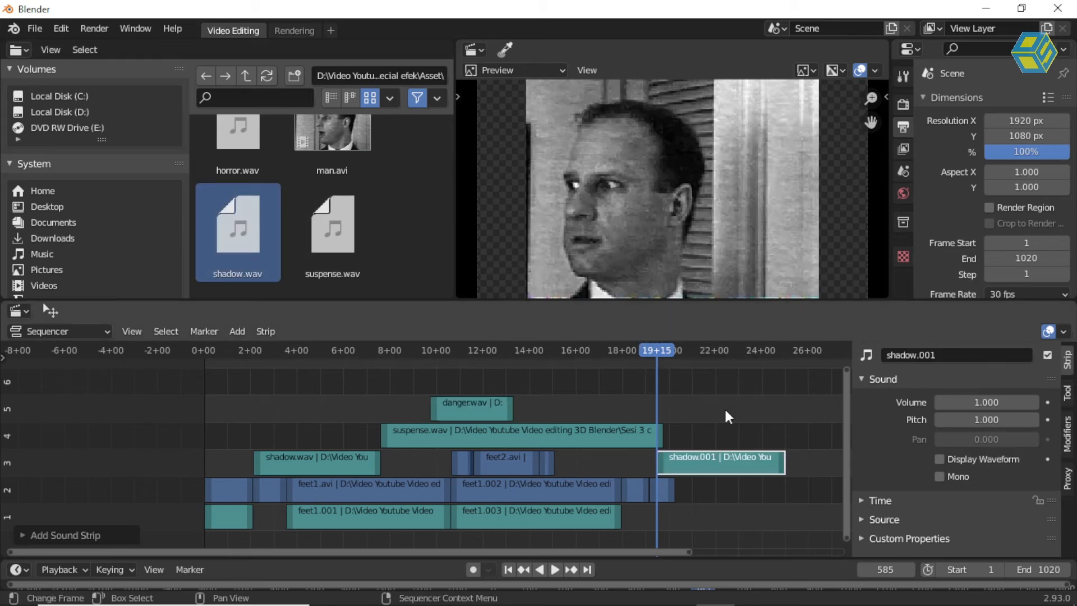
pyautogui.press('space')
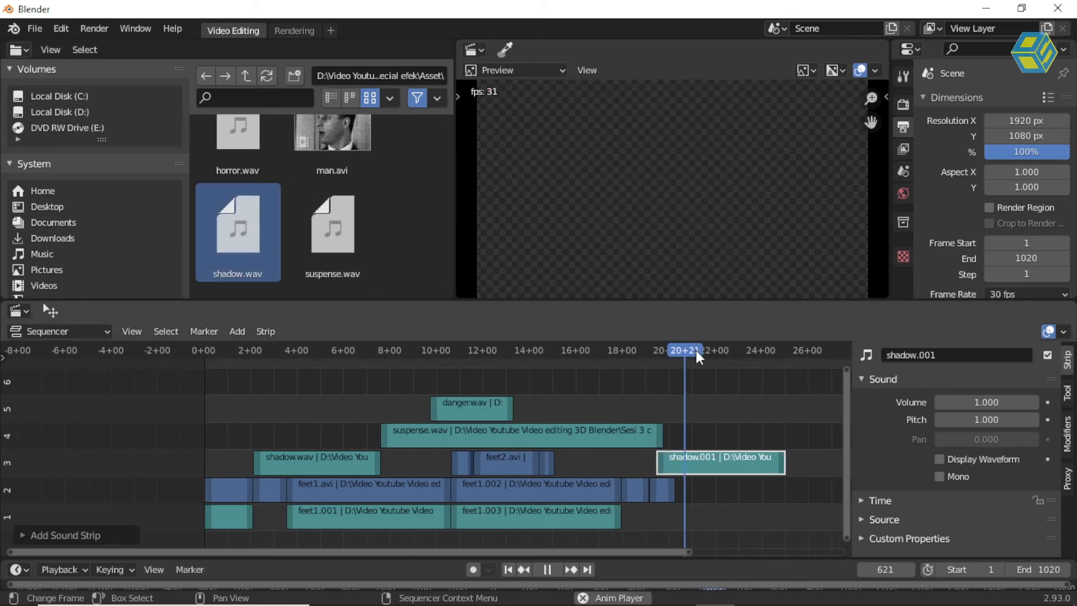
pyautogui.press('space')
pyautogui.click(731, 458)
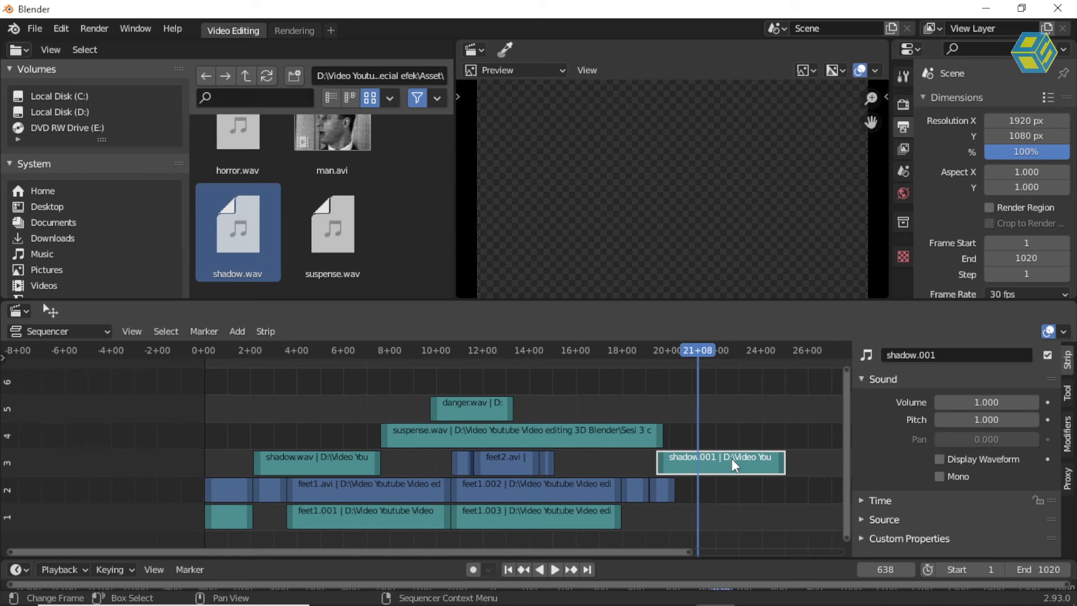
pyautogui.press('Delete')
# Add horror.wav from the Asset folder to channel 5 at 21+08, and play it
pyautogui.moveTo(255, 168); pyautogui.dragTo(746, 429)
pyautogui.press('space')
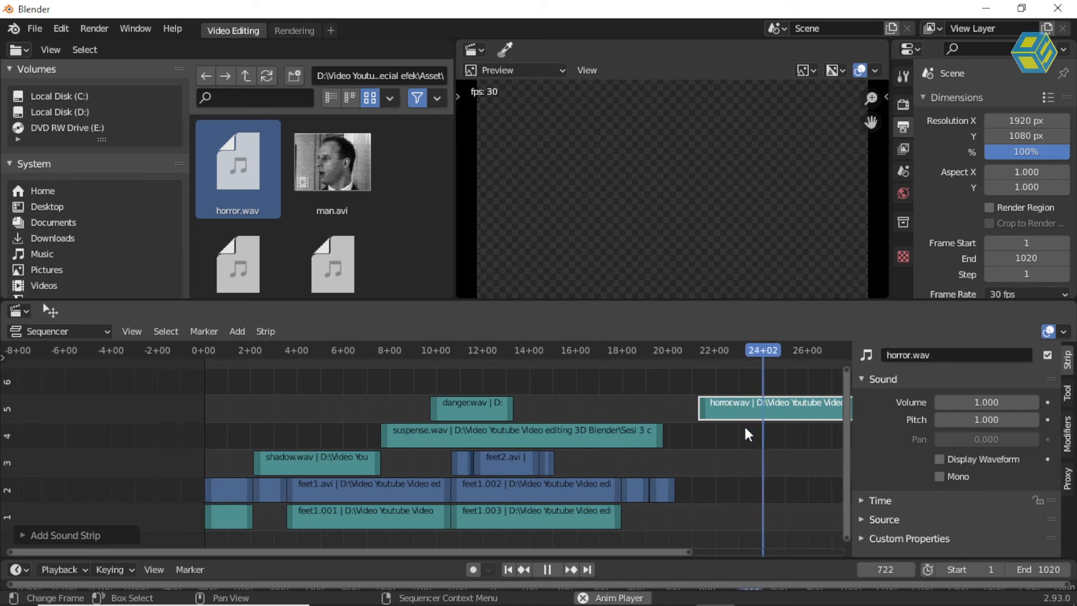
pyautogui.press('space')
# Move horror.wav to channel 3 to start at about 18+12, and play the edit to 20+12
pyautogui.scroll(-1, 698, 422)
pyautogui.scroll(2, 693, 422)
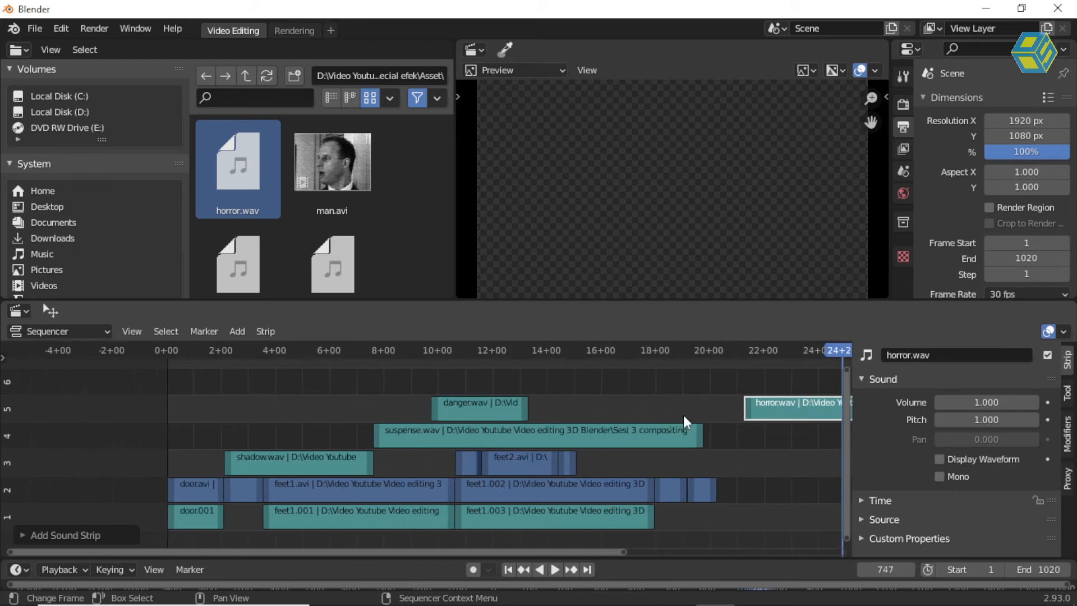
pyautogui.moveTo(769, 415); pyautogui.dragTo(689, 469)
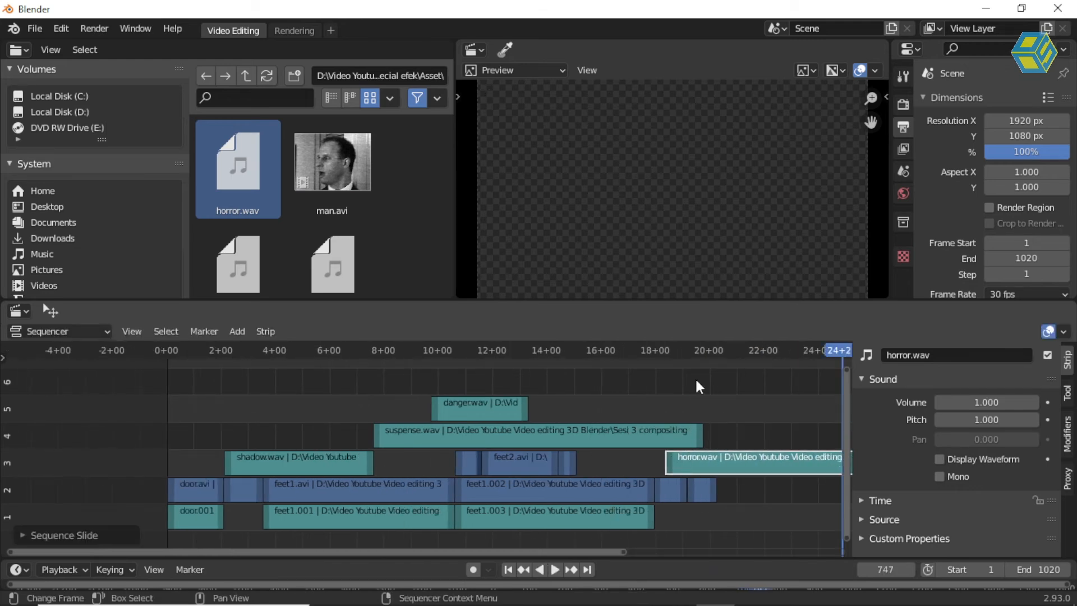
pyautogui.click(638, 353)
pyautogui.press('space')
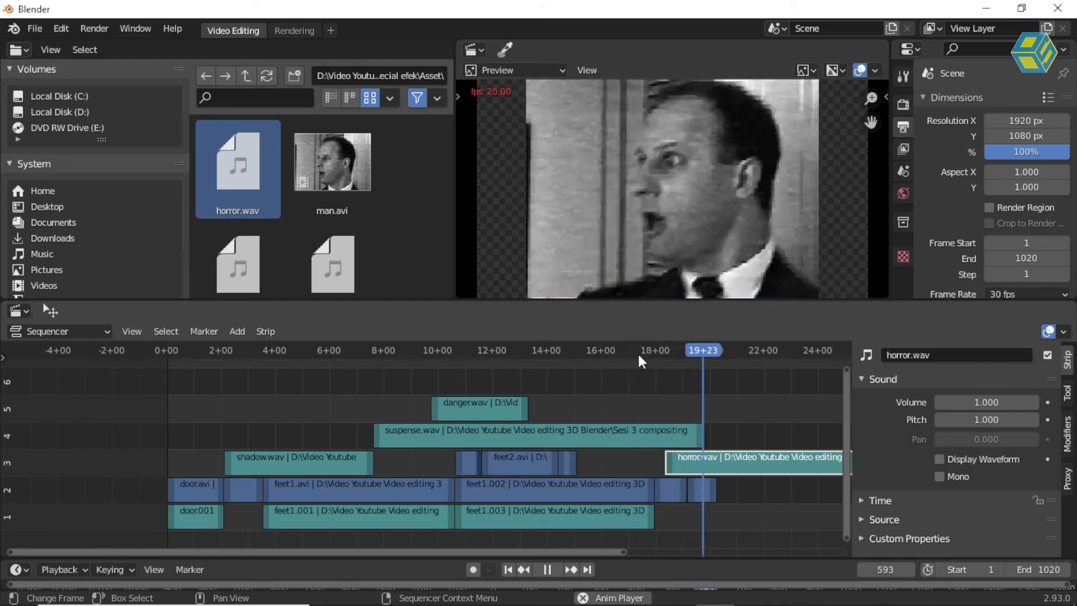
pyautogui.press('space')
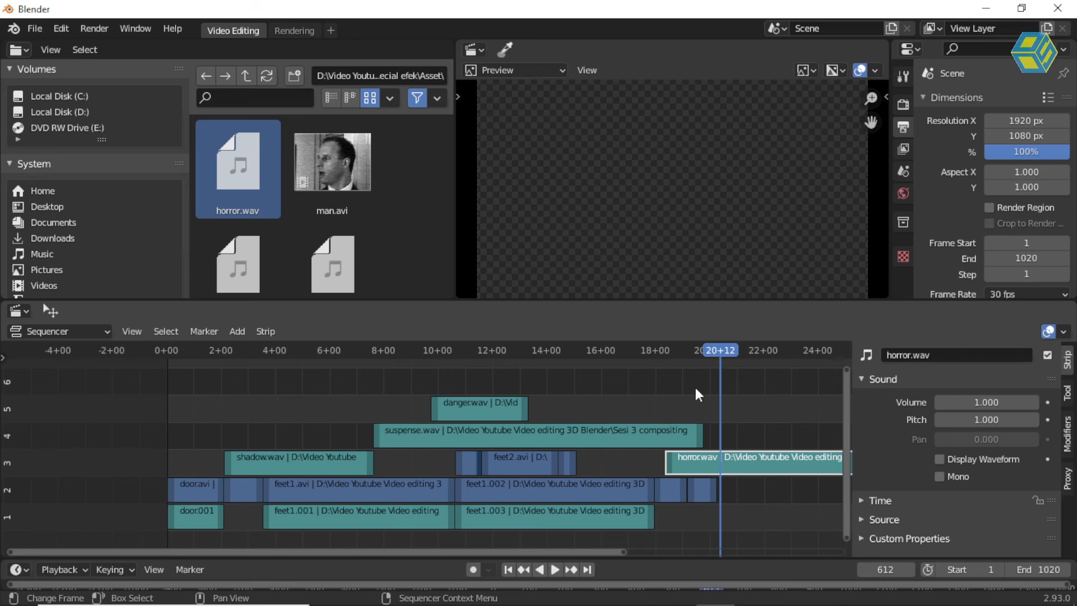
# Switch to VLC, play 05_final.avi from 00:19 to 00:20, and return to Blender
pyautogui.hotkey('alt', 'Tab')
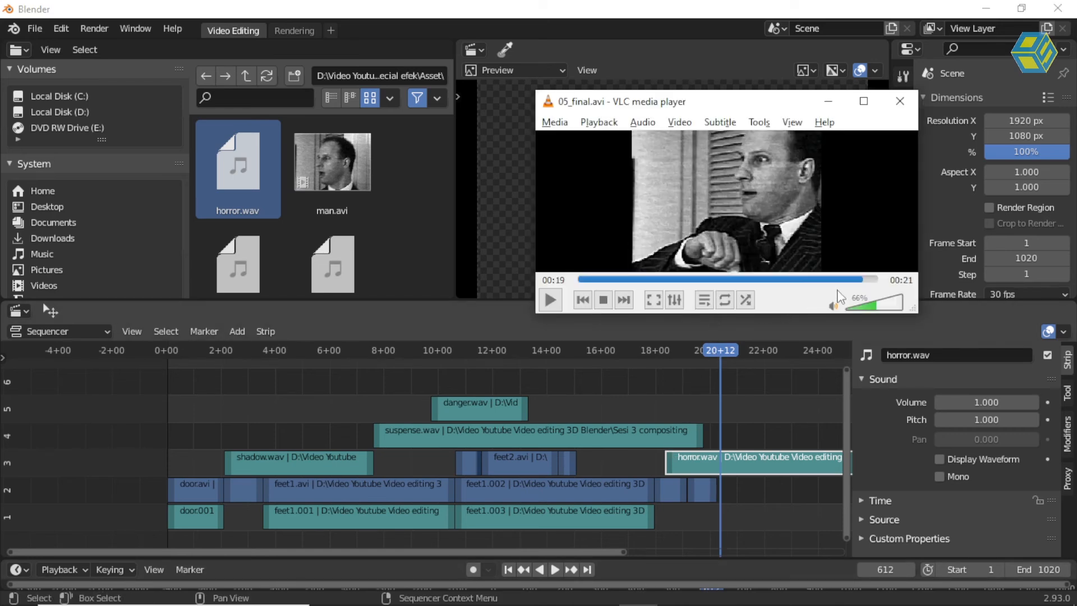
pyautogui.press('space')
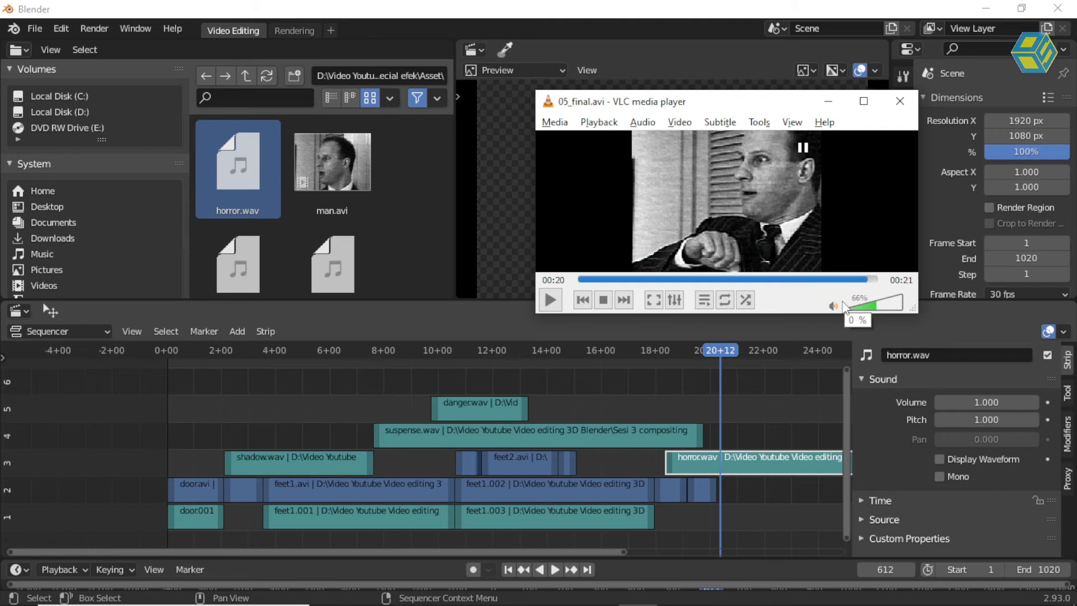
pyautogui.click(735, 379)
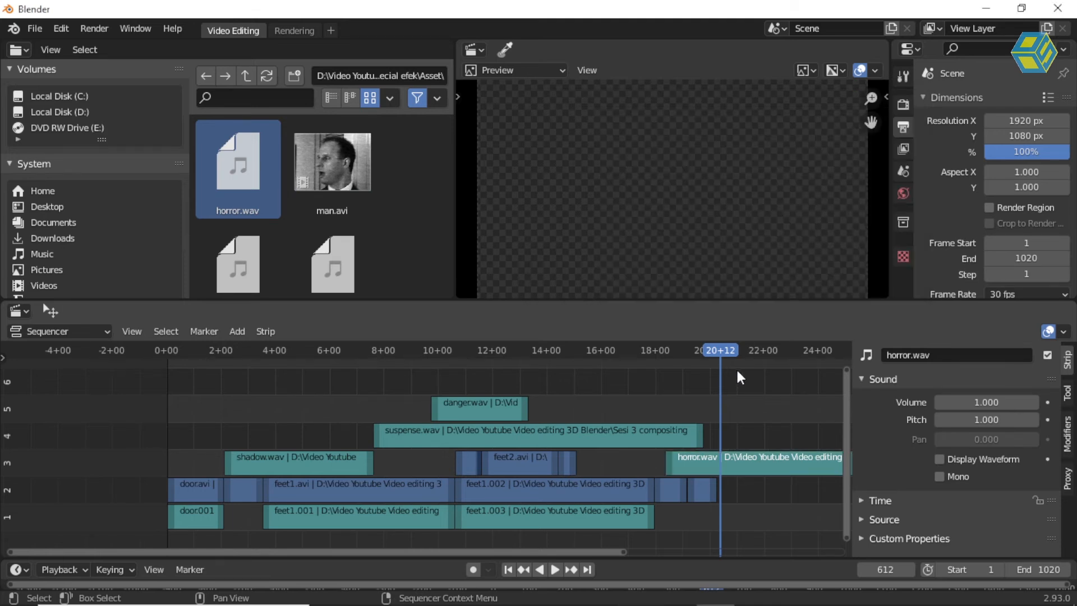
# Slide horror.wav on channel 3 back to start at about 18+00, where feet1.003 ends, and play the edit to 20+11
pyautogui.moveTo(706, 359); pyautogui.dragTo(658, 357)
pyautogui.press('space')
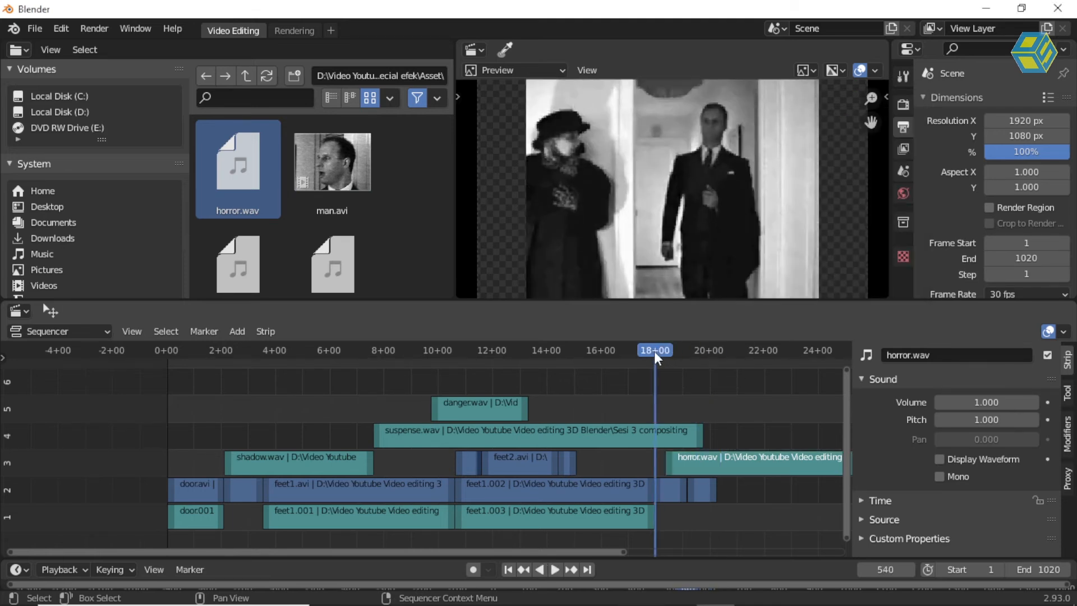
pyautogui.scroll(2, 662, 366)
pyautogui.moveTo(704, 367); pyautogui.dragTo(438, 370, button='middle')
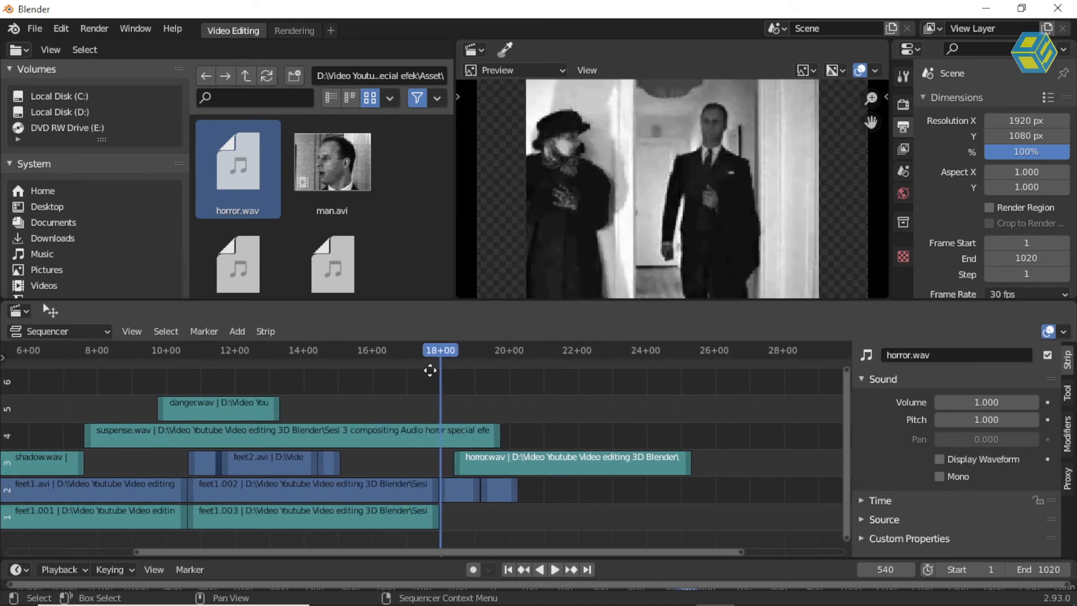
pyautogui.moveTo(430, 357); pyautogui.dragTo(434, 360)
pyautogui.moveTo(491, 469); pyautogui.dragTo(477, 467)
pyautogui.press('space')
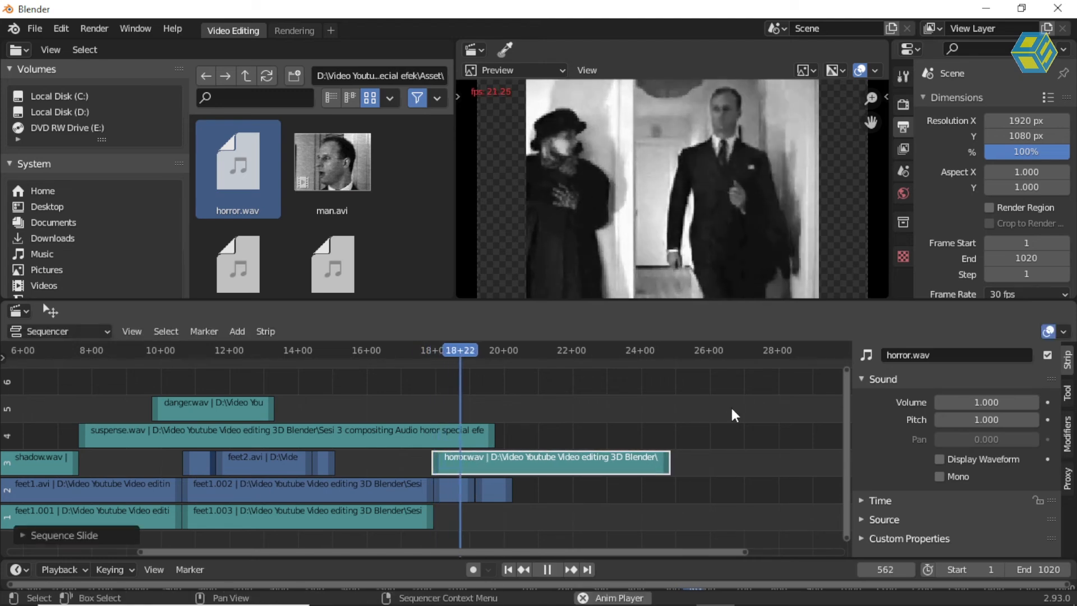
pyautogui.press('space')
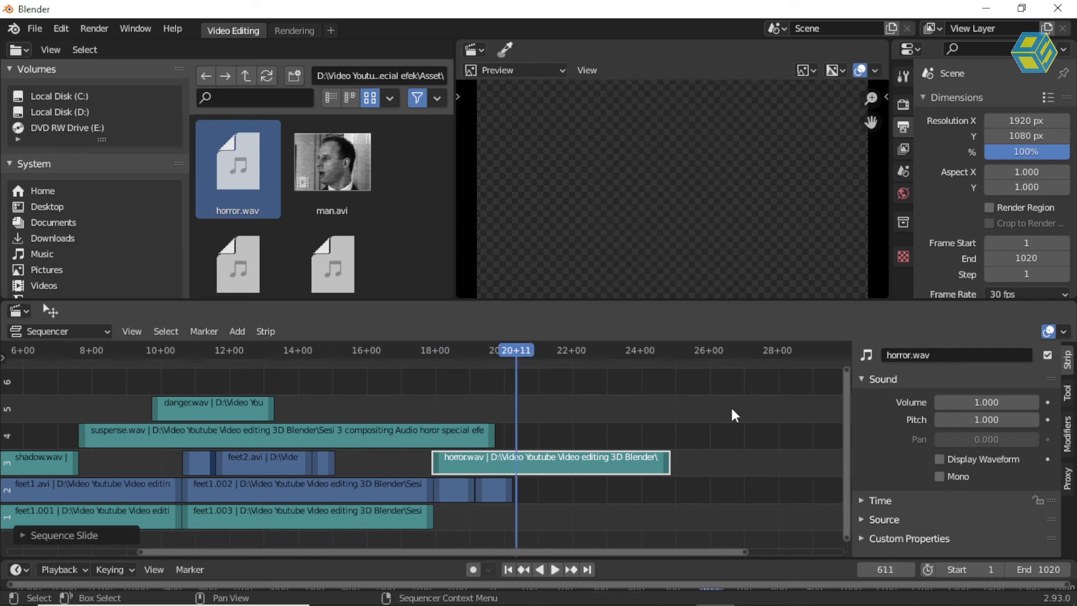
# Cut horror.wav at 20+07, where the last video strip ends, and delete the remaining part
pyautogui.moveTo(515, 358); pyautogui.dragTo(500, 359)
pyautogui.press('space')
pyautogui.press('space')
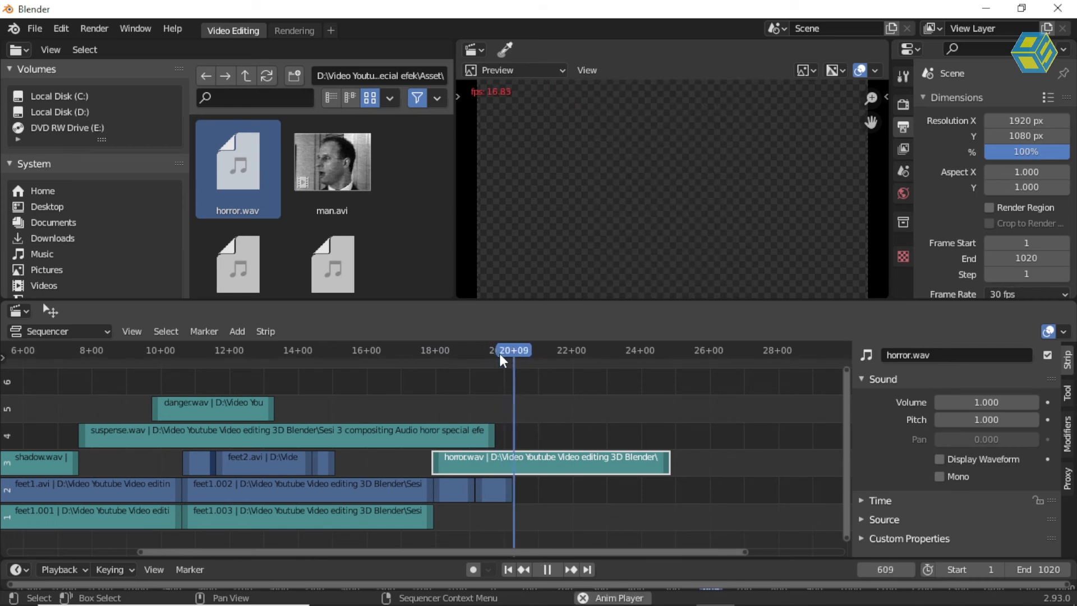
pyautogui.moveTo(519, 357); pyautogui.dragTo(512, 356)
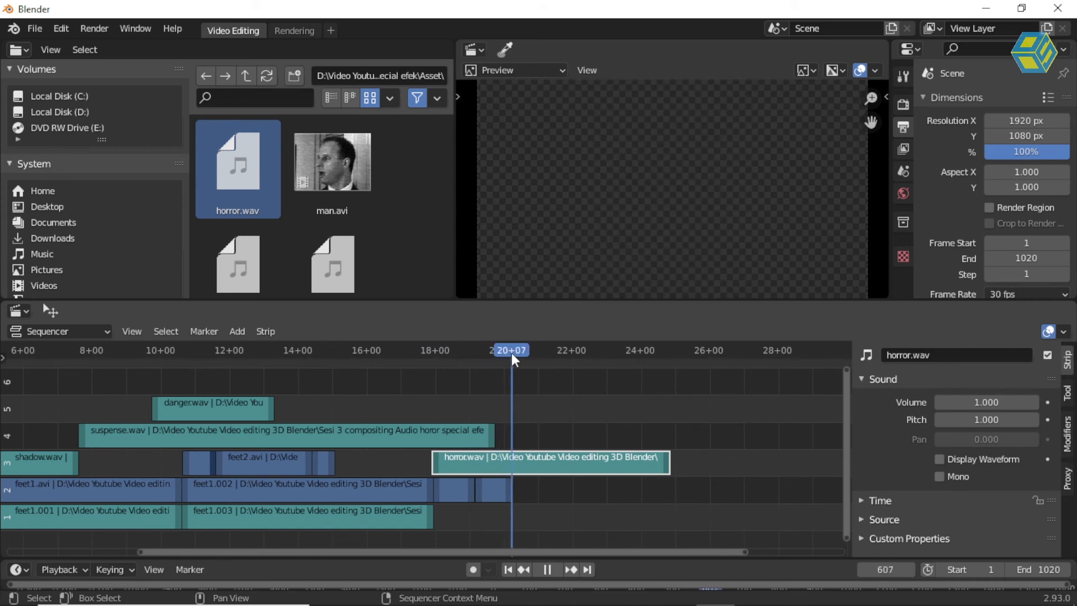
pyautogui.press('k')
pyautogui.click(615, 468)
pyautogui.press('Delete')
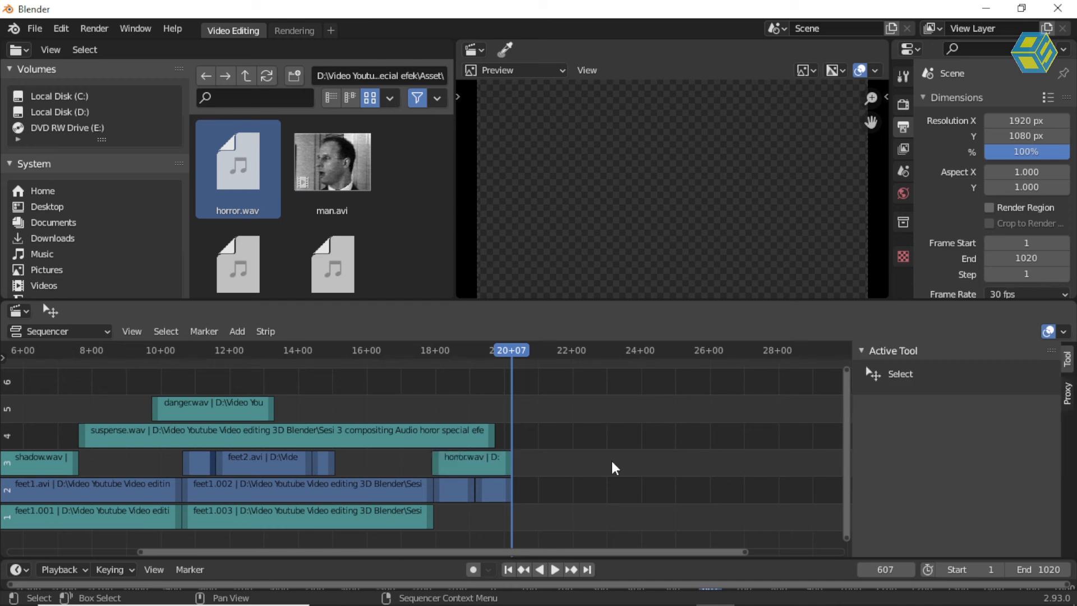
# Play the whole edit from its beginning to 21+01 to review the video and sounds together
pyautogui.moveTo(519, 359); pyautogui.dragTo(145, 370)
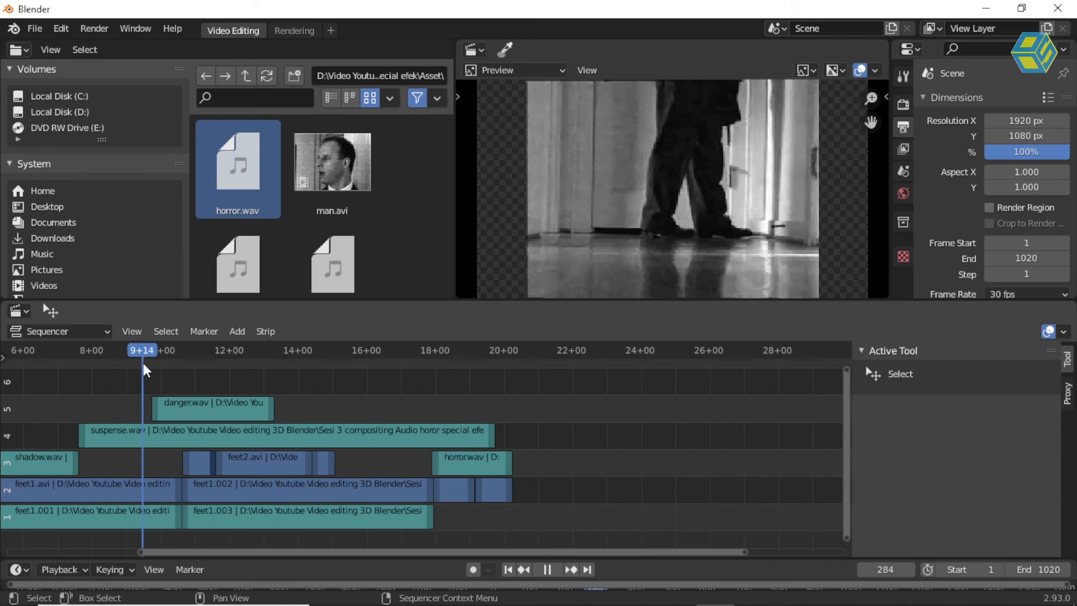
pyautogui.press('space')
pyautogui.moveTo(305, 397); pyautogui.dragTo(642, 396, button='middle')
pyautogui.moveTo(207, 357); pyautogui.dragTo(73, 359)
pyautogui.press('space')
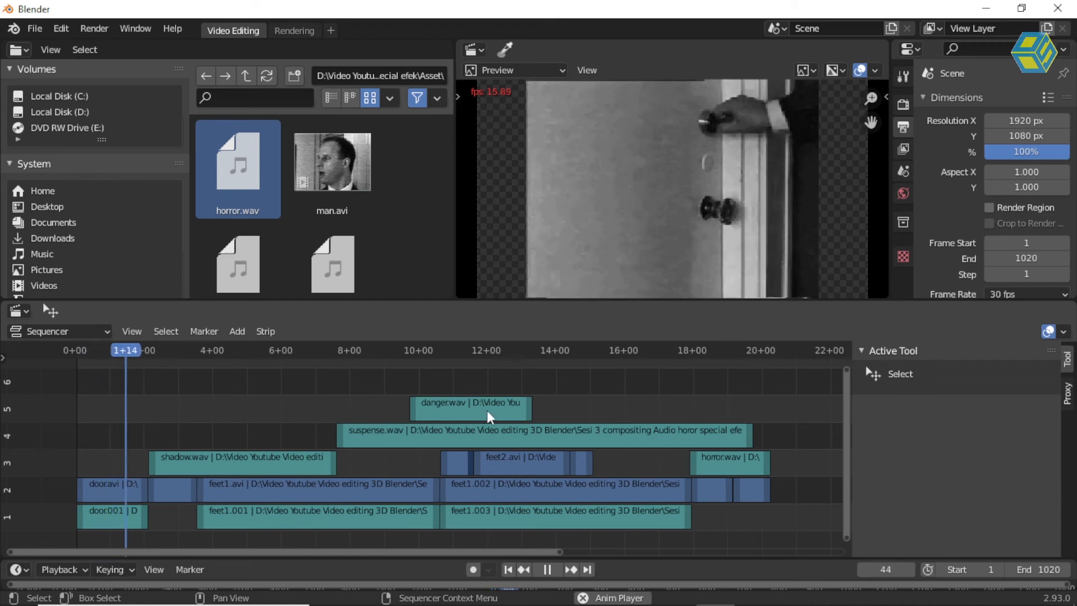
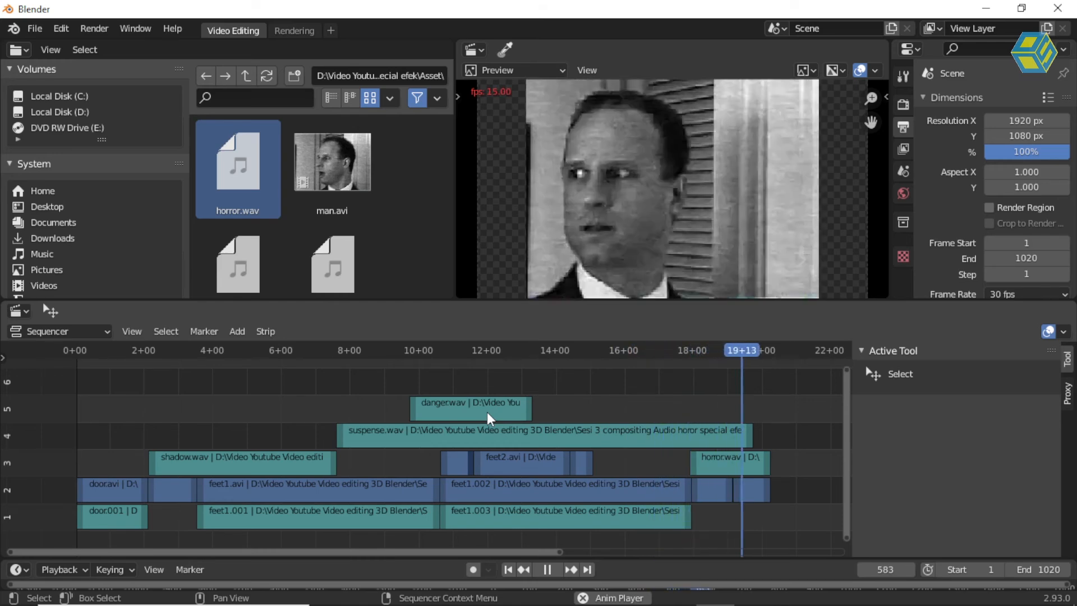
pyautogui.press('space')
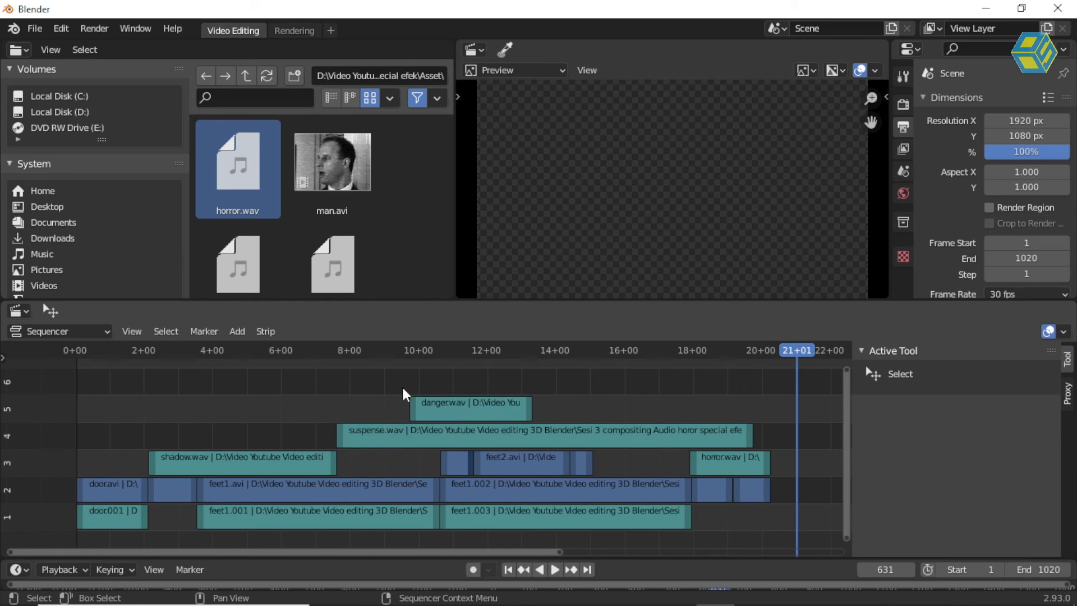
pyautogui.click(398, 522)
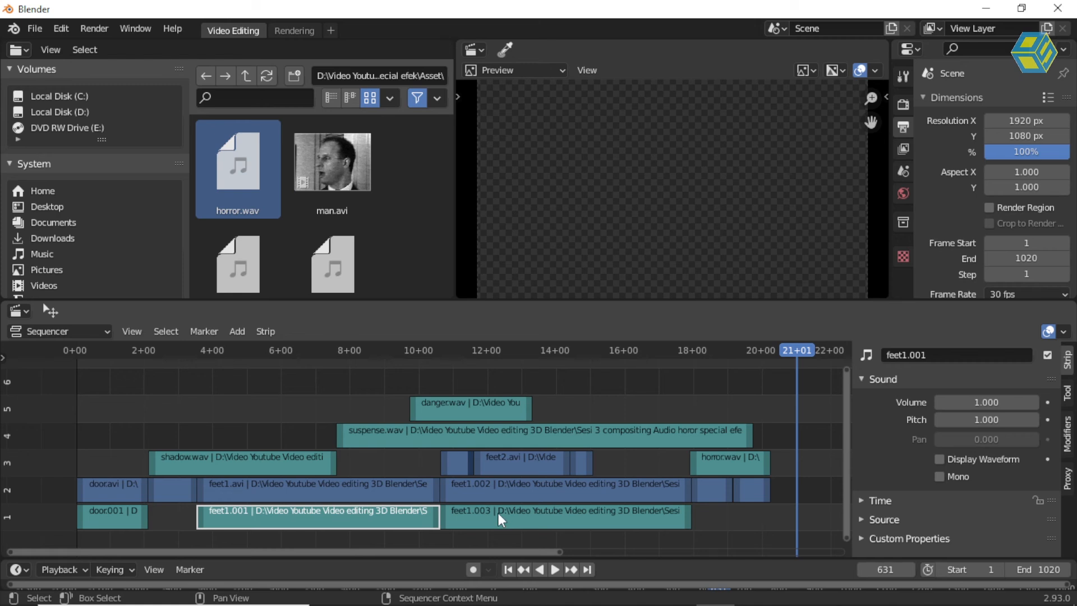
pyautogui.click(502, 519)
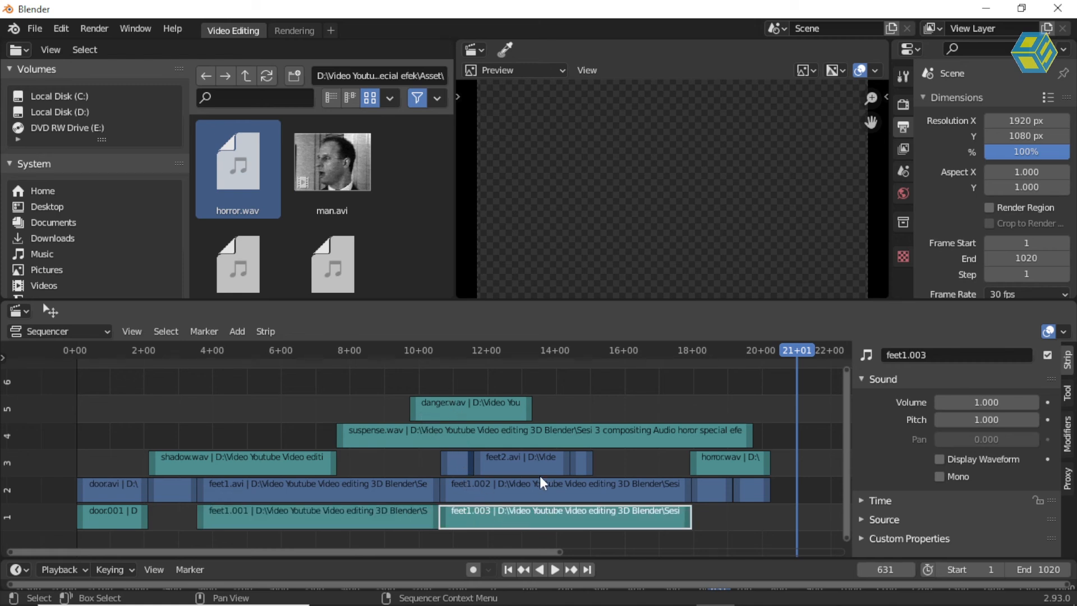
pyautogui.click(449, 494)
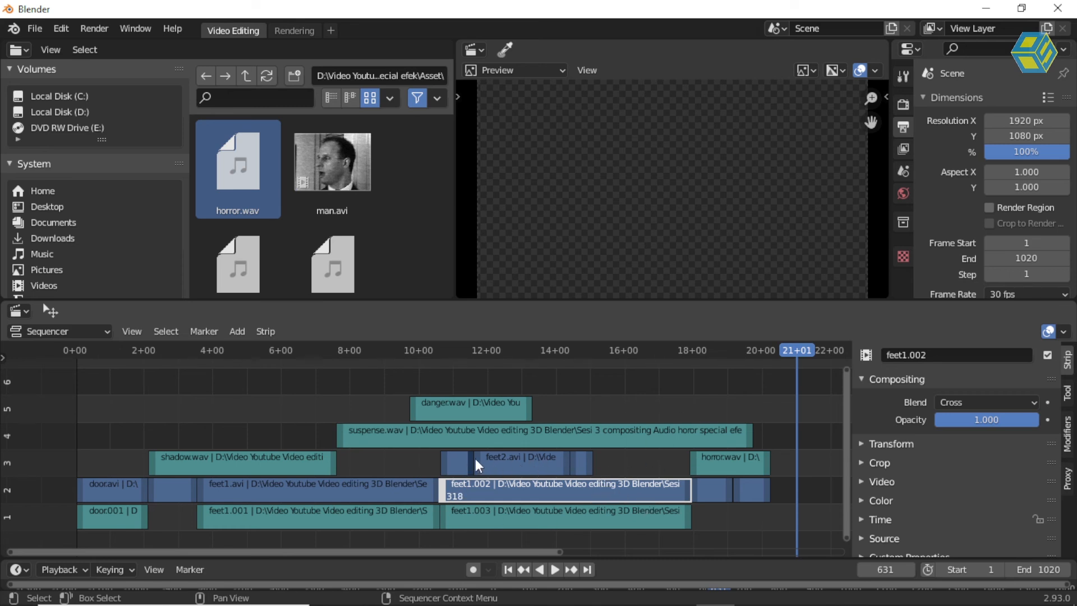
# With the preview area enlarged and the playhead at 19+11, set the horizontal output resolution to 1434 px to fit the footage
pyautogui.moveTo(793, 354); pyautogui.dragTo(739, 353)
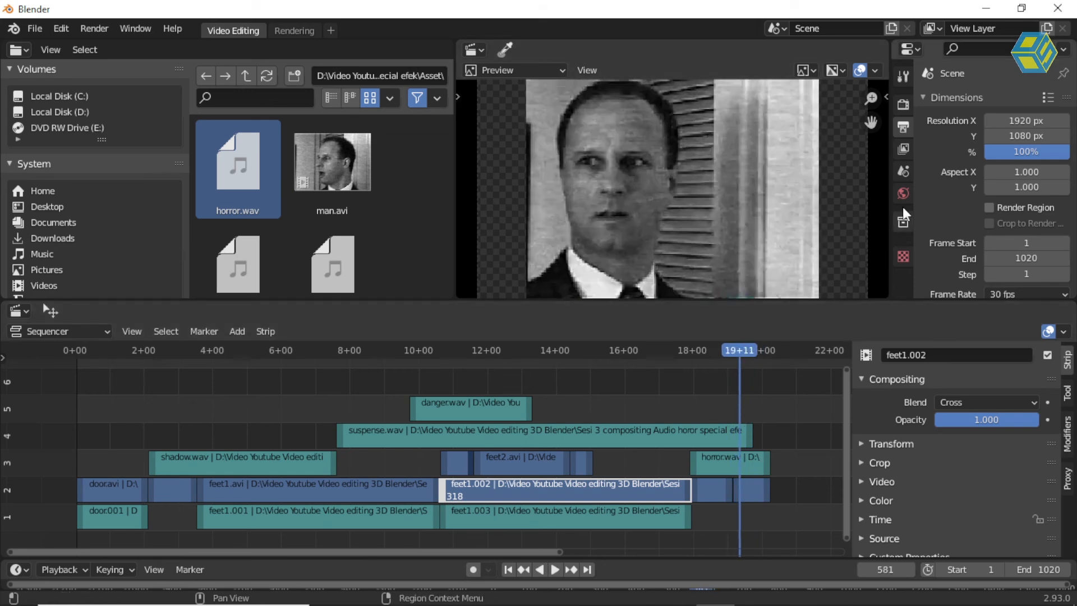
pyautogui.moveTo(690, 300); pyautogui.dragTo(686, 360)
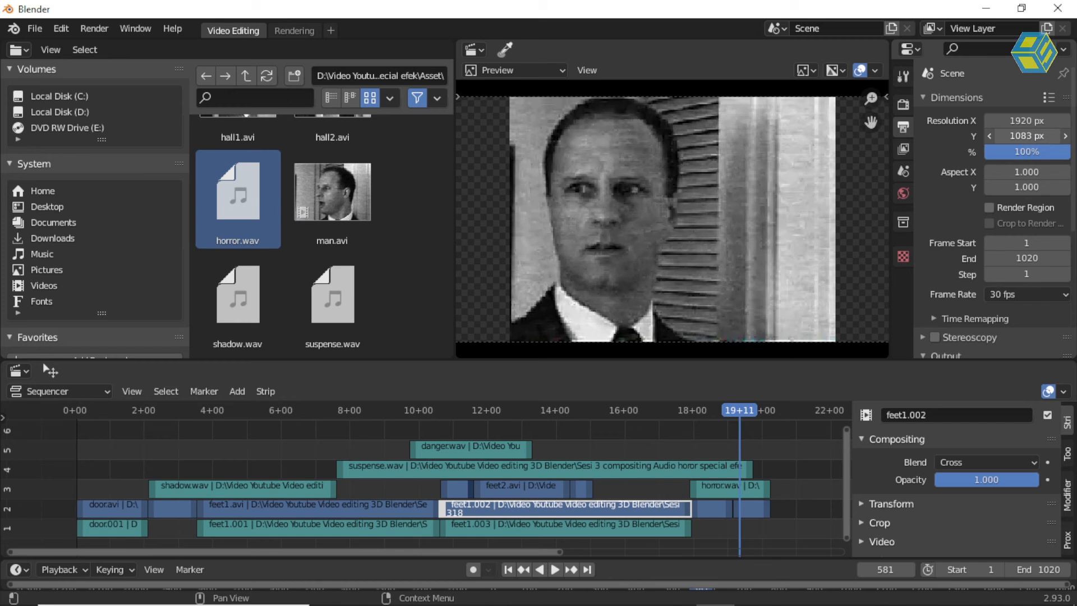
pyautogui.moveTo(1027, 135); pyautogui.dragTo(970, 120)
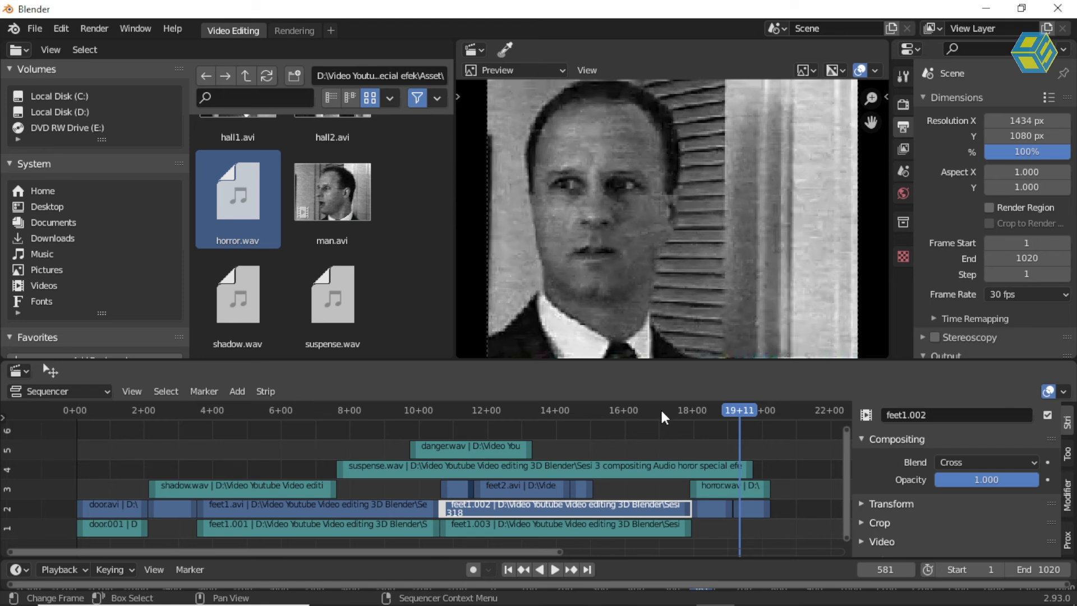
# Set the render output folder to Sesi 3 compositing Audio horor special efek inside D:\Video Youtube Video editing 3D Blender
pyautogui.scroll(-5, 1005, 249)
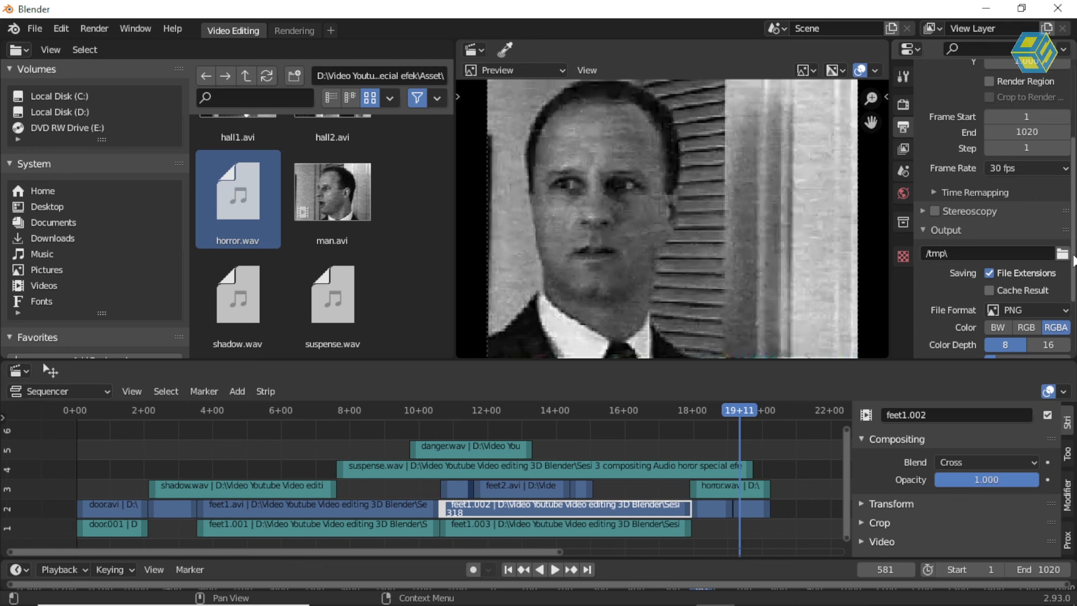
pyautogui.click(1062, 254)
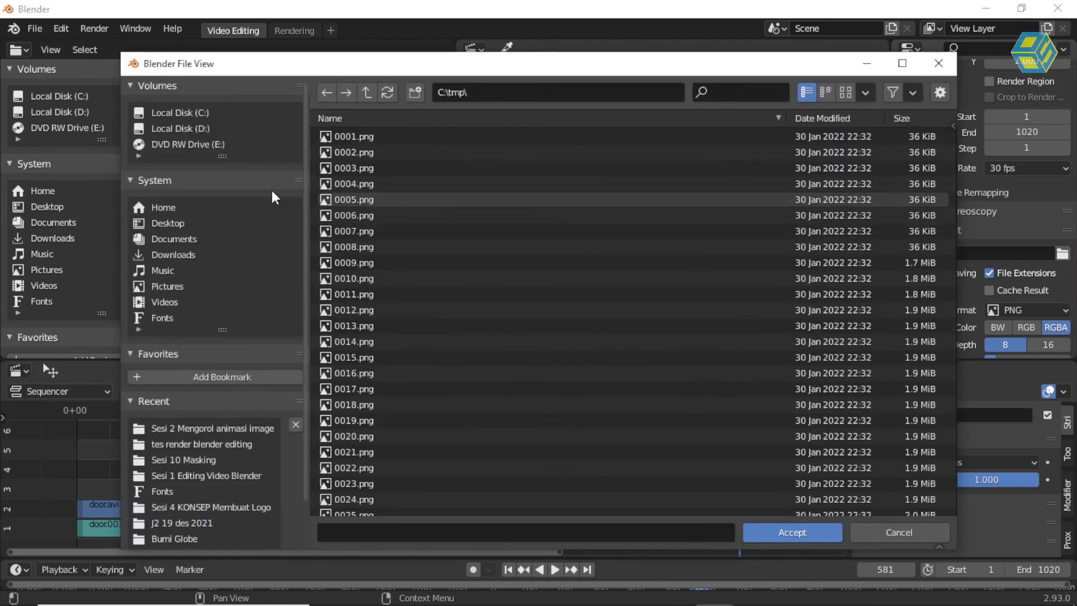
pyautogui.click(196, 135)
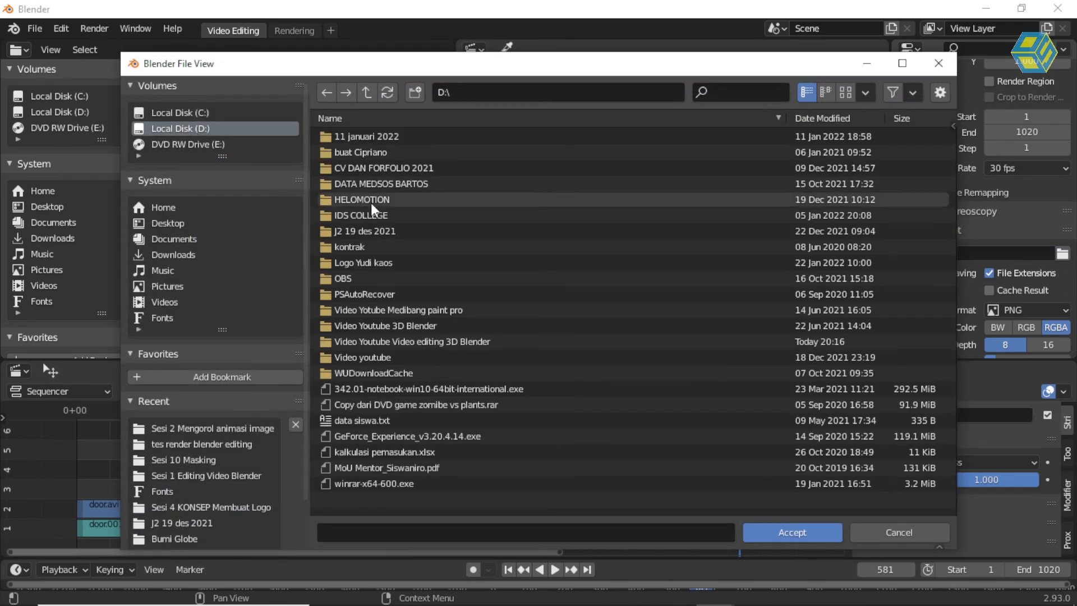
pyautogui.doubleClick(386, 340)
pyautogui.doubleClick(387, 184)
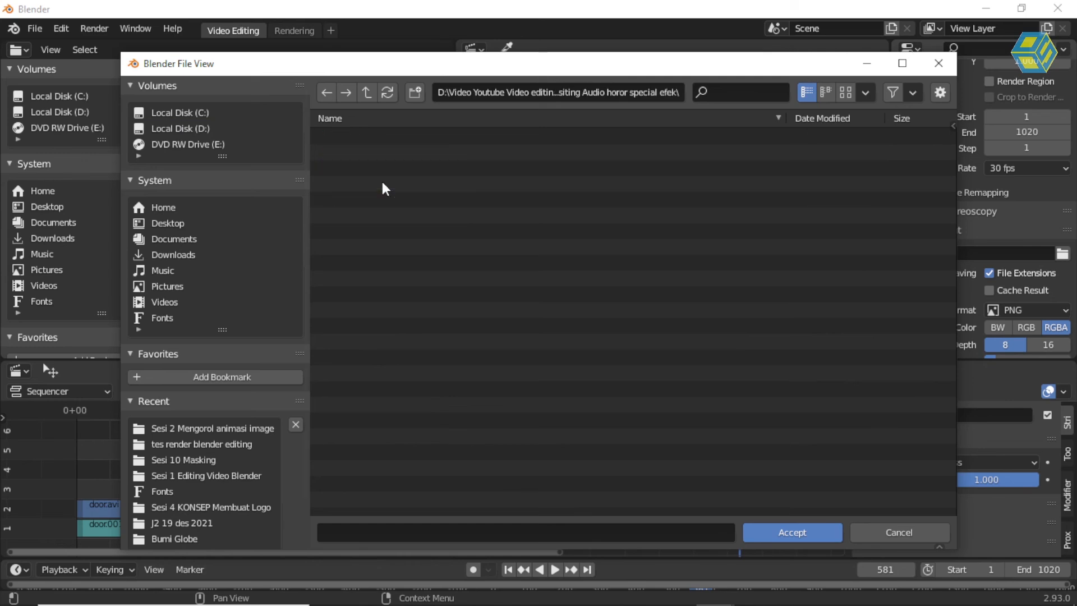
pyautogui.click(792, 532)
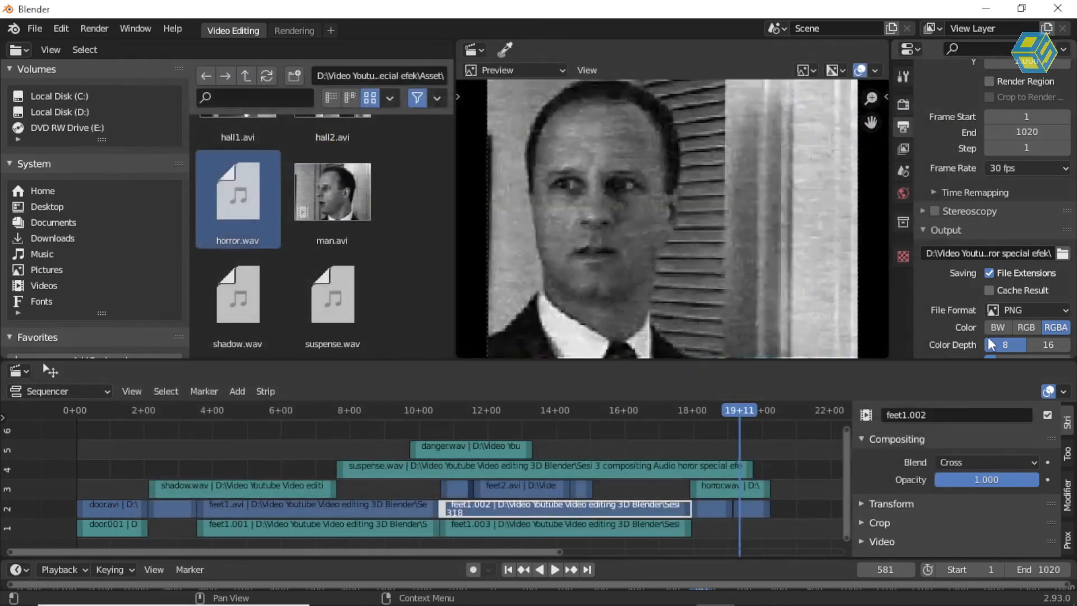
# Set the render output's file format to FFmpeg Video
pyautogui.click(1030, 309)
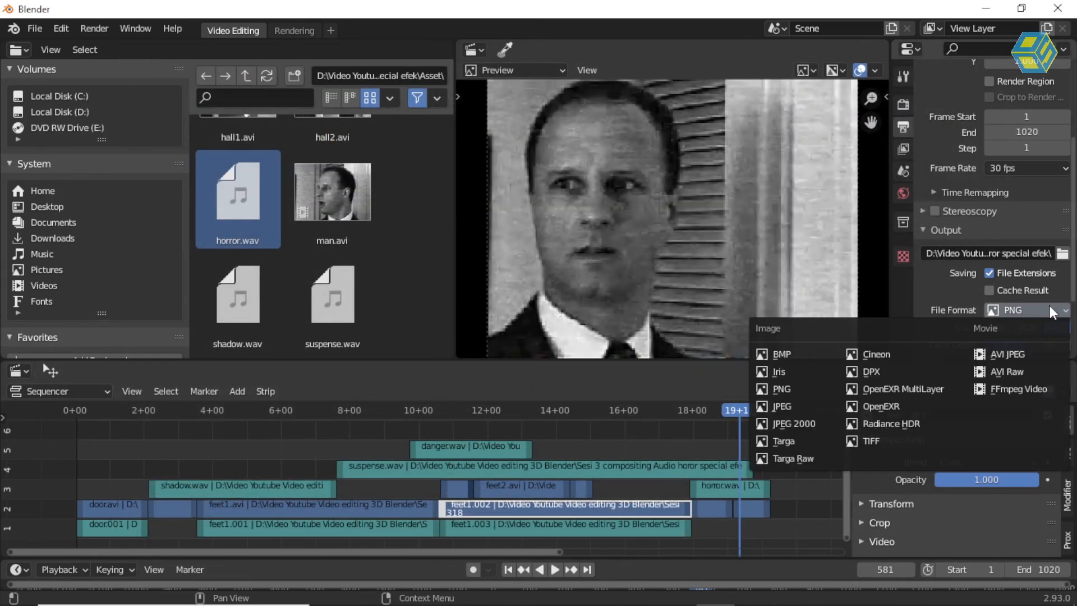
pyautogui.click(1002, 393)
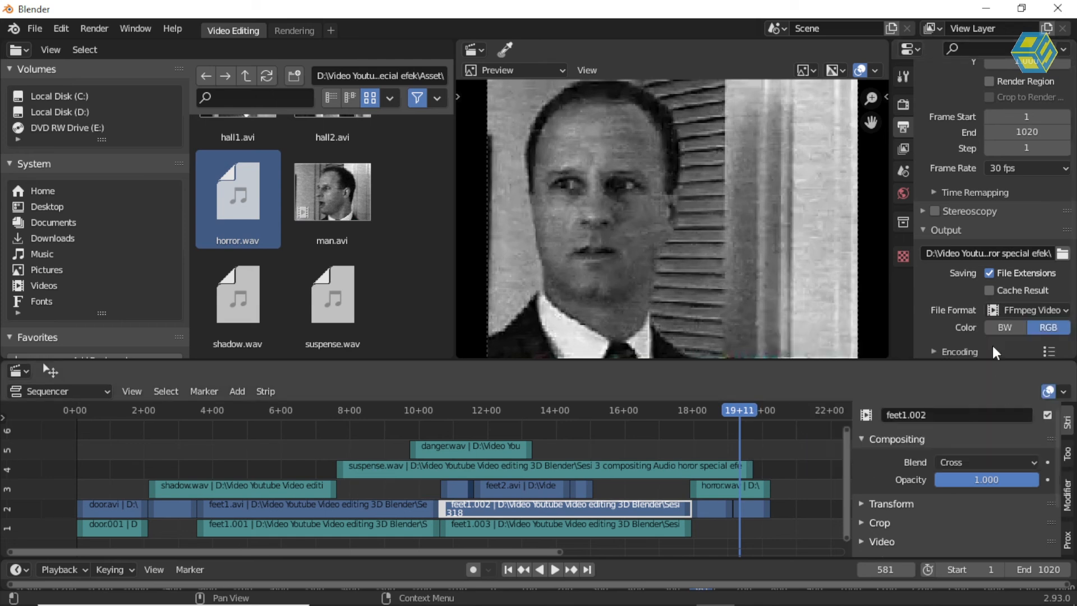
pyautogui.scroll(5, 994, 234)
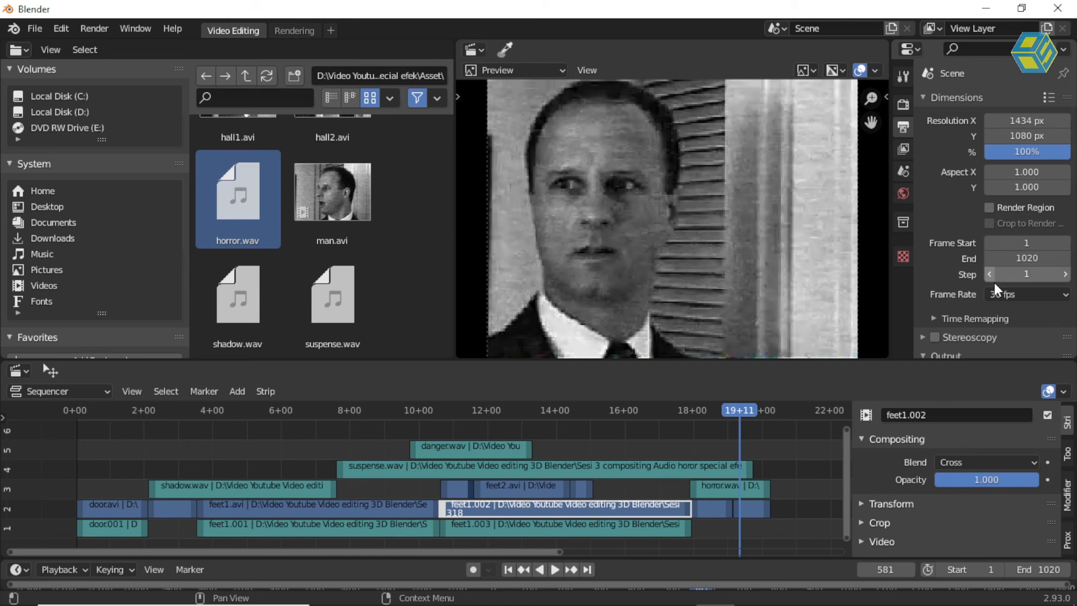
pyautogui.scroll(-5, 989, 261)
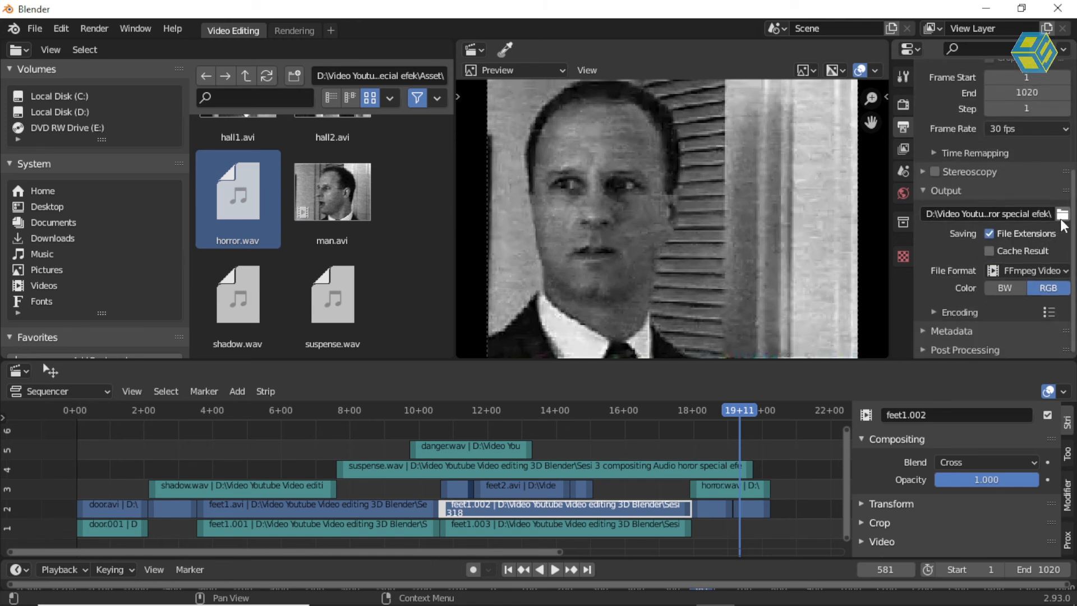
pyautogui.click(1064, 271)
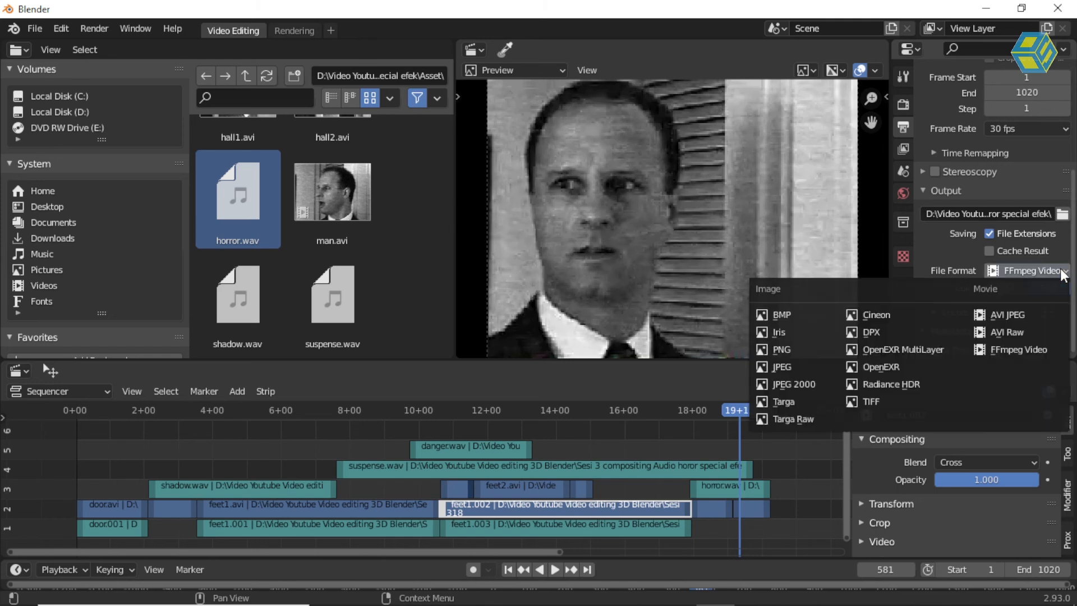
pyautogui.click(1021, 348)
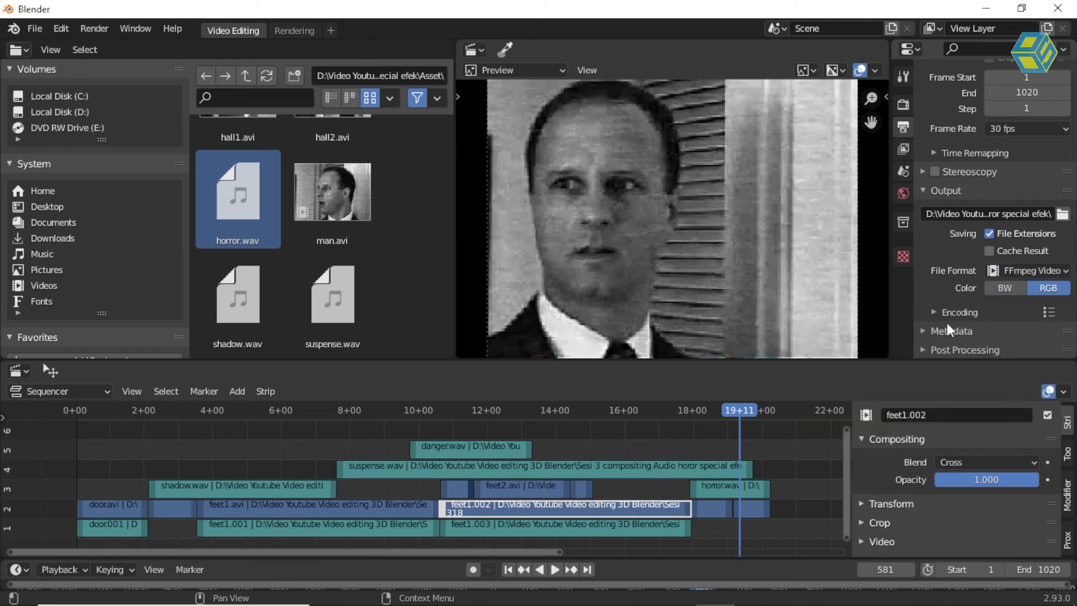
# Expand the output's metadata and encoding settings and examine the container and video codec options
pyautogui.click(923, 332)
pyautogui.scroll(-3, 997, 334)
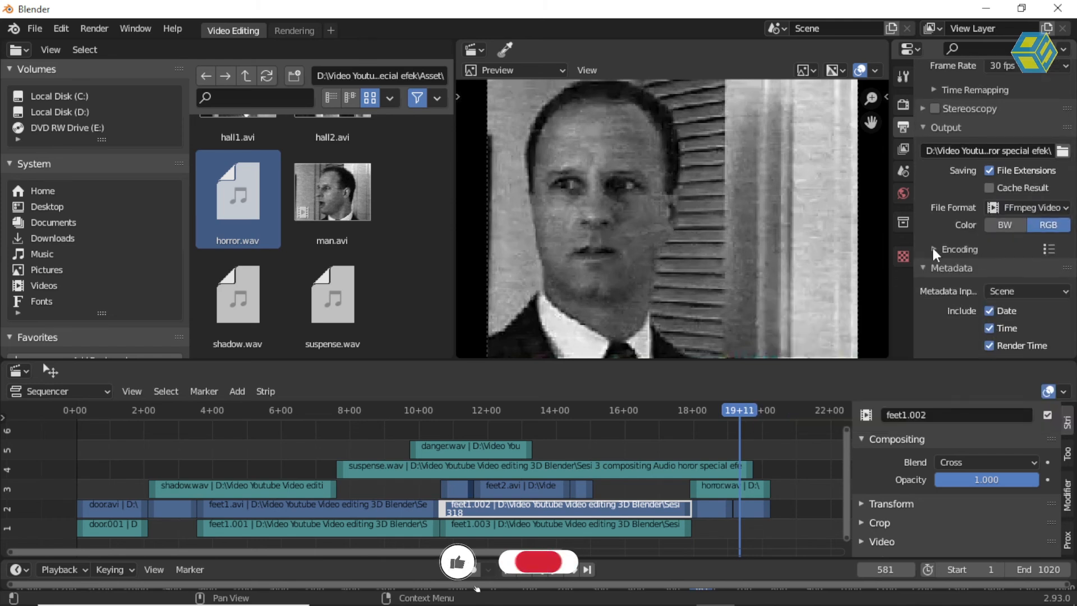
pyautogui.click(988, 249)
pyautogui.scroll(-4, 1008, 279)
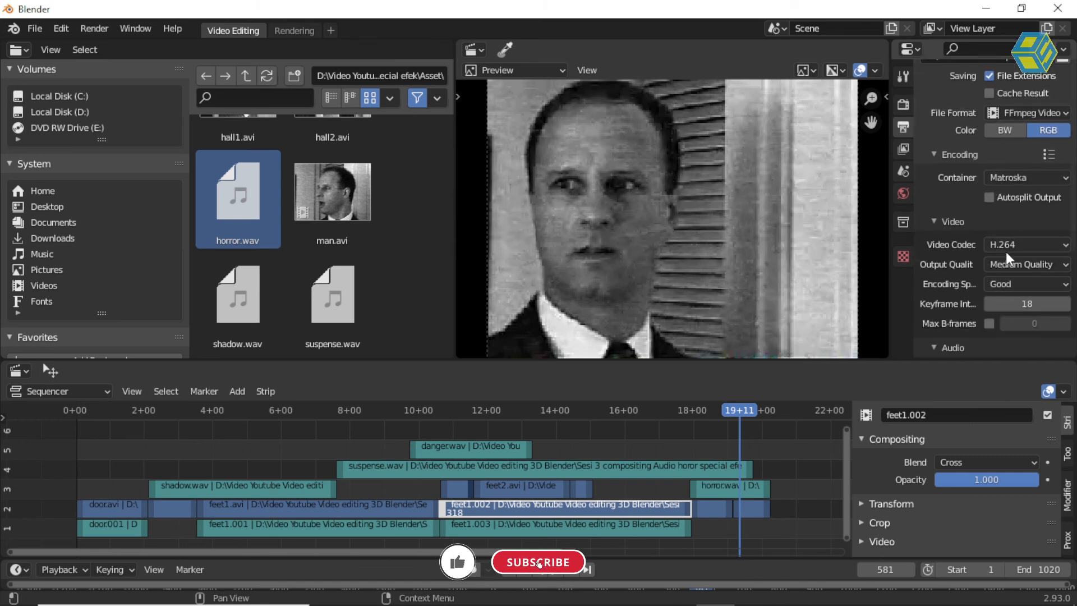
pyautogui.scroll(4, 1003, 273)
pyautogui.scroll(10, 1002, 273)
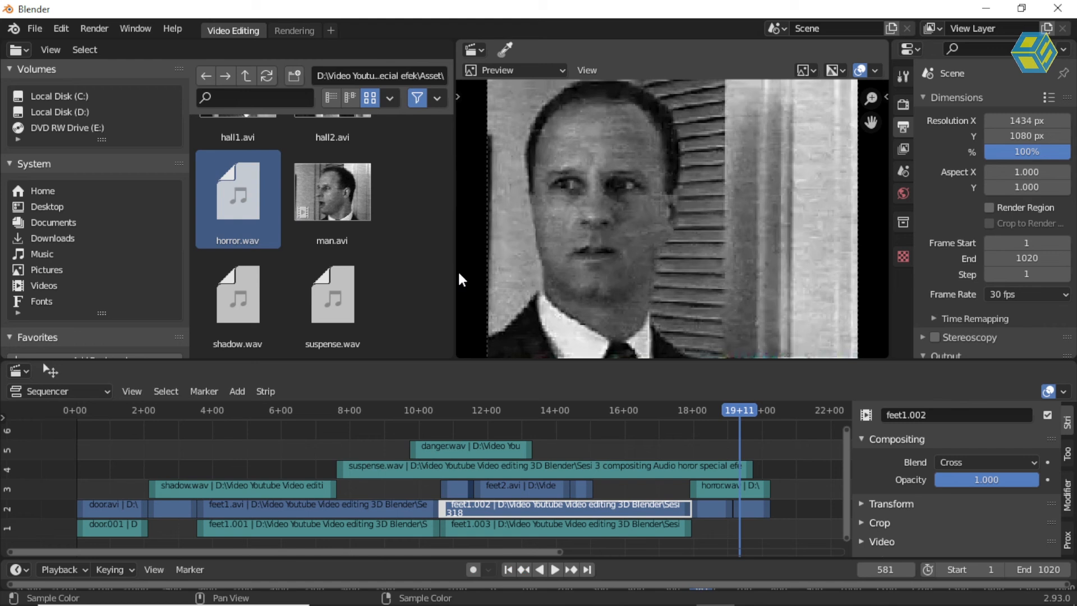
# Widen the preview area and apply the dimensi KOTAK BARU preset to the render dimensions
pyautogui.moveTo(457, 278); pyautogui.dragTo(324, 279)
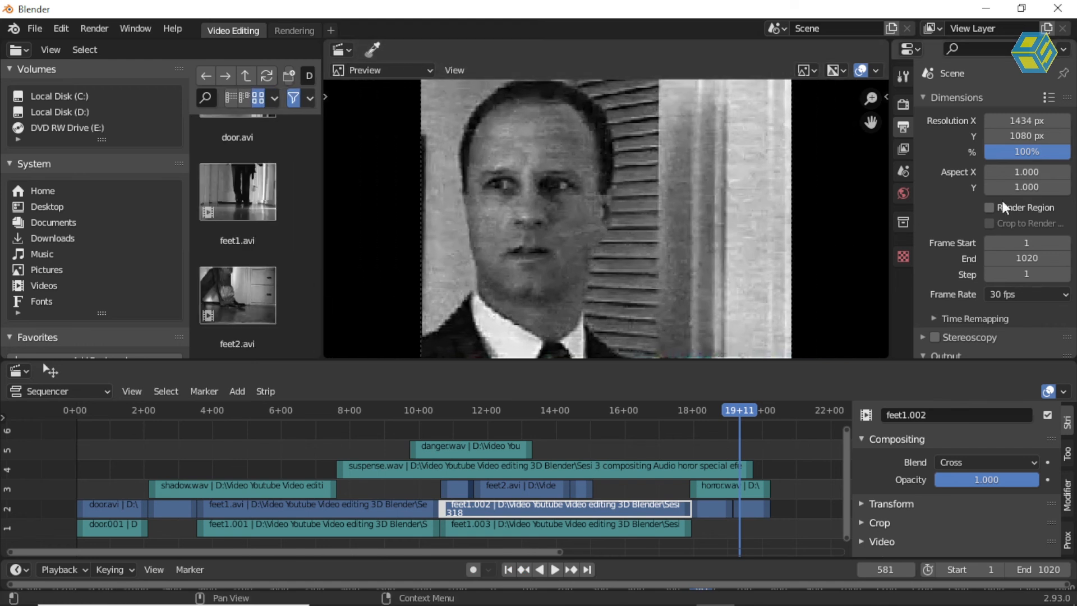
pyautogui.click(1049, 98)
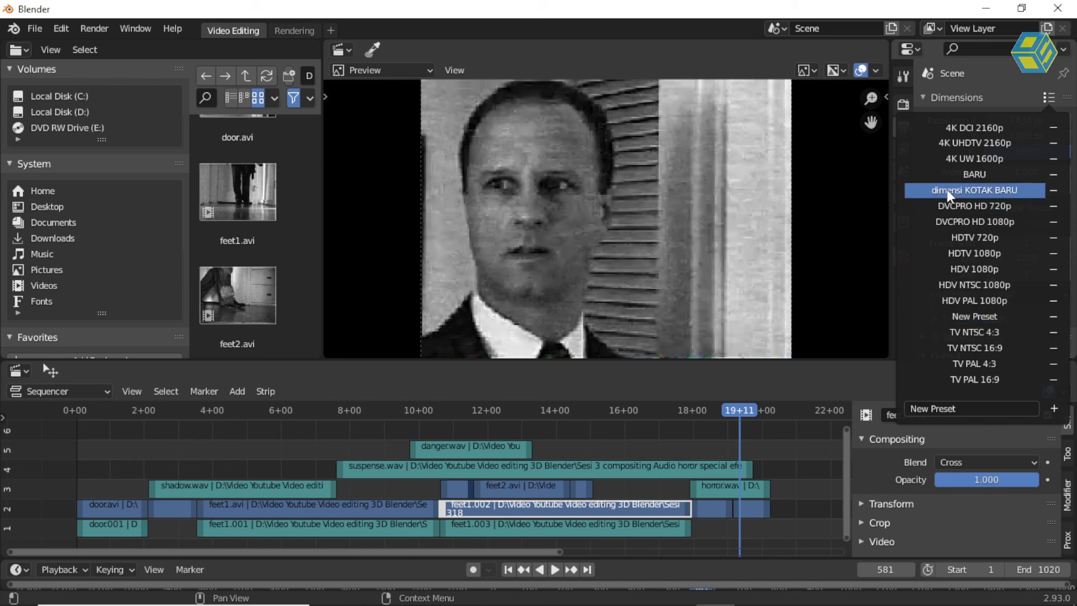
pyautogui.click(962, 190)
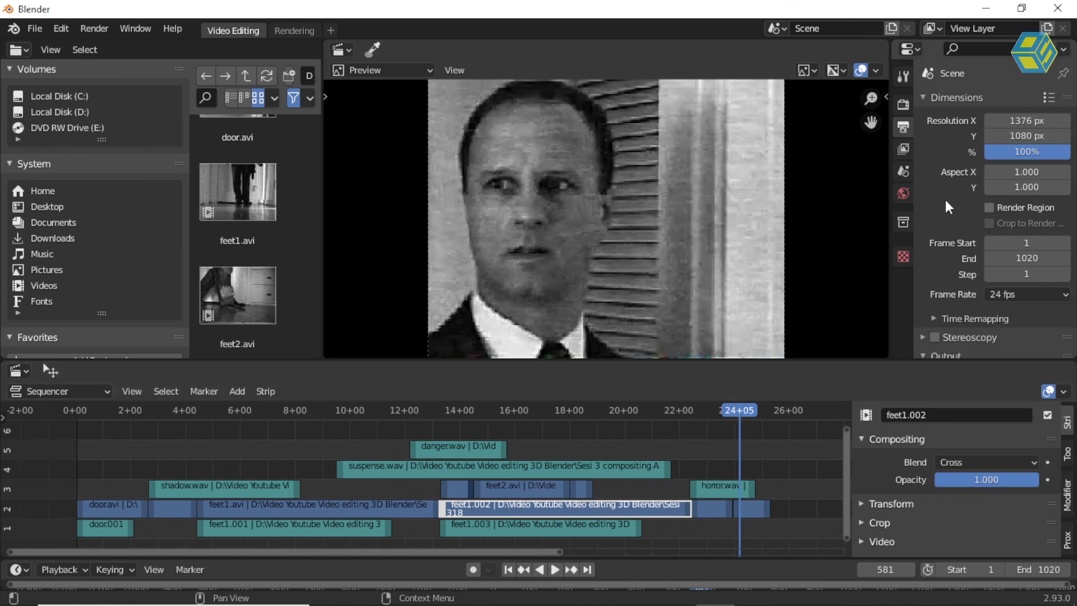
# Save the current render dimensions as a new preset named editing frame baru
pyautogui.click(1050, 102)
pyautogui.click(926, 409)
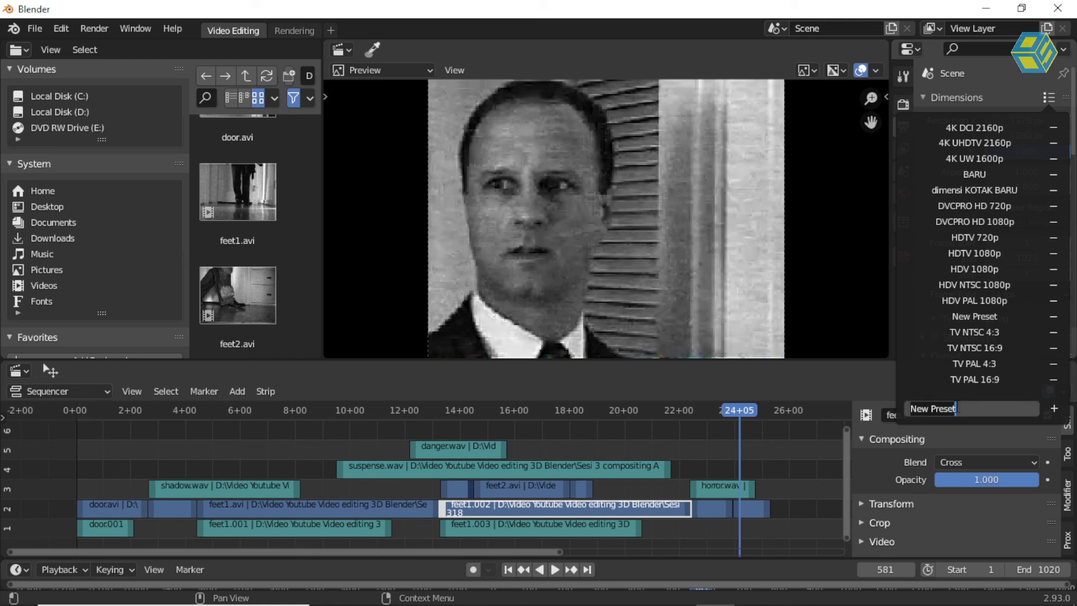
pyautogui.write('editing frame baru')
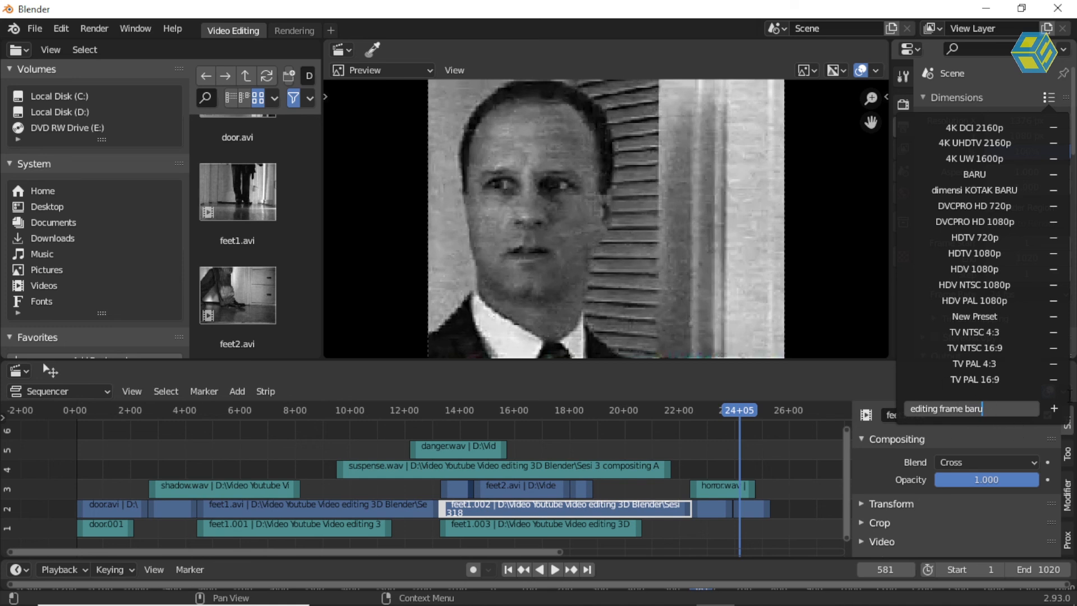
pyautogui.click(1055, 408)
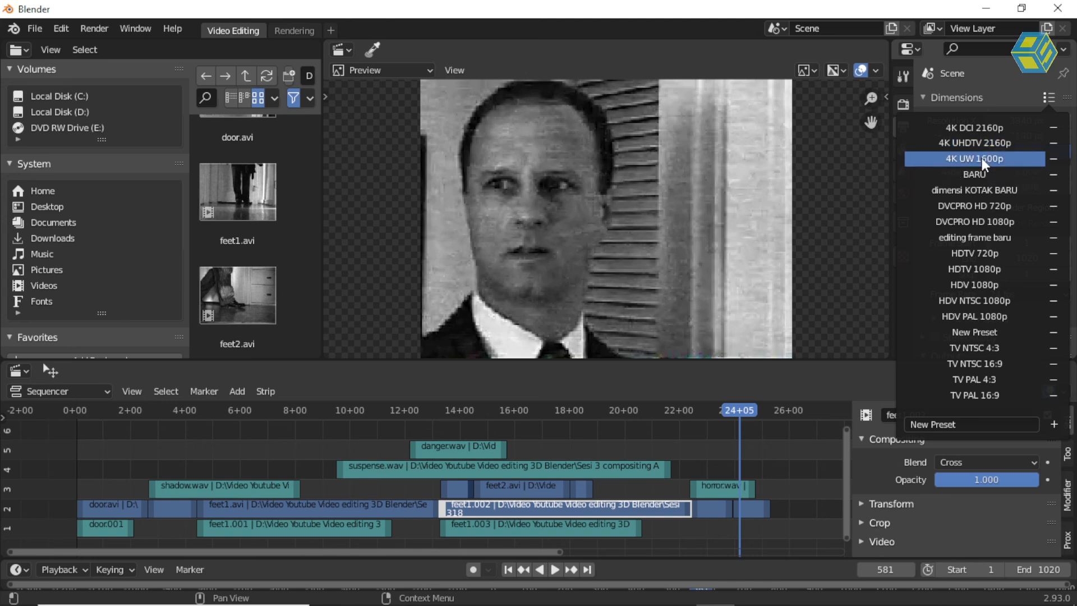
# Try the BARU dimensions preset, and switch the render dimensions to the editing frame baru preset instead
pyautogui.click(976, 174)
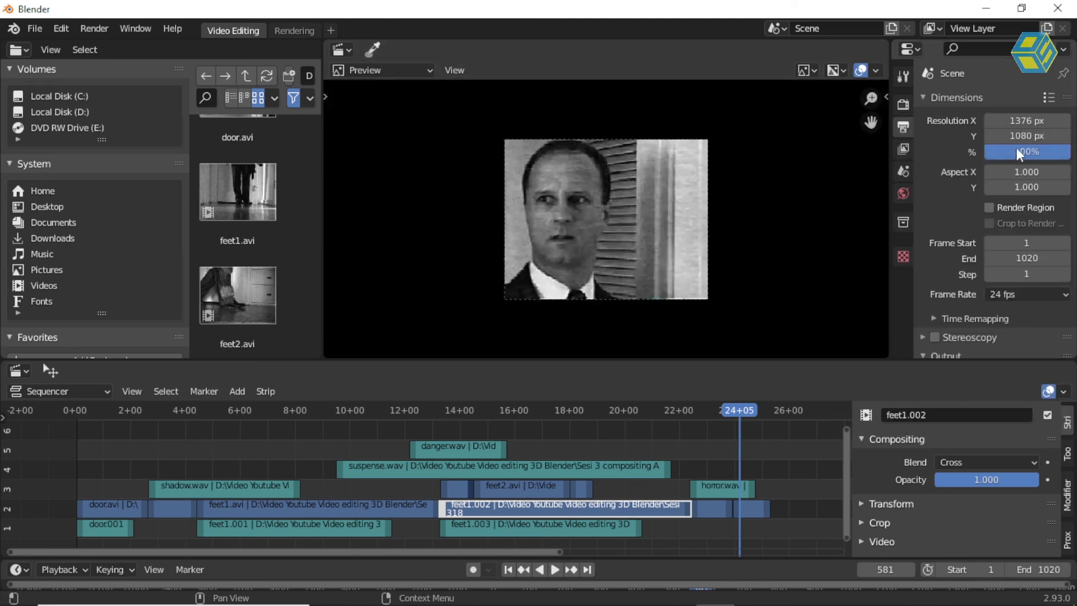
pyautogui.click(1049, 99)
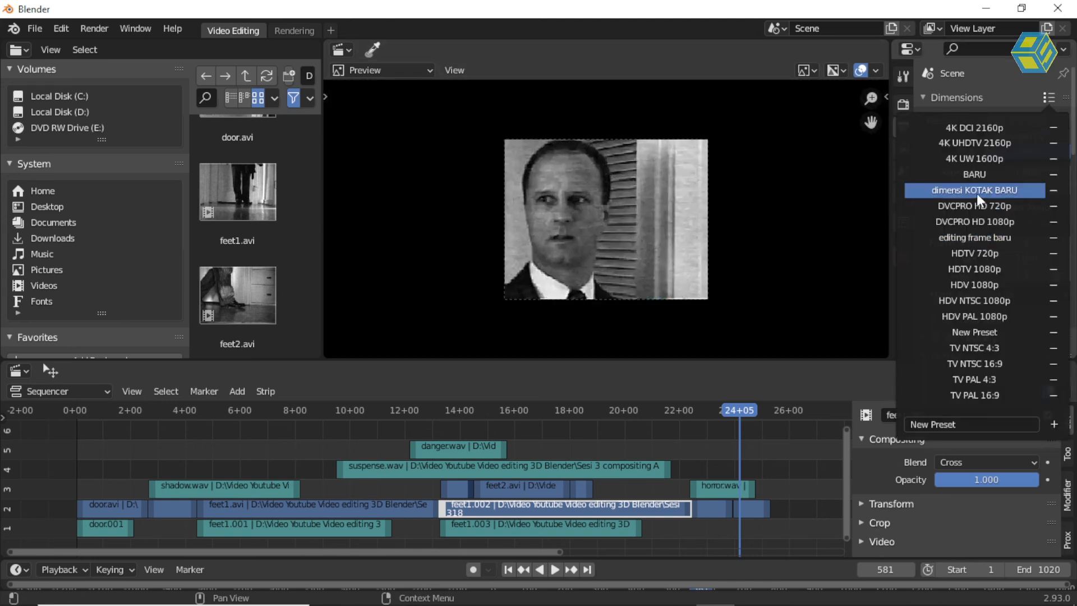
pyautogui.click(978, 241)
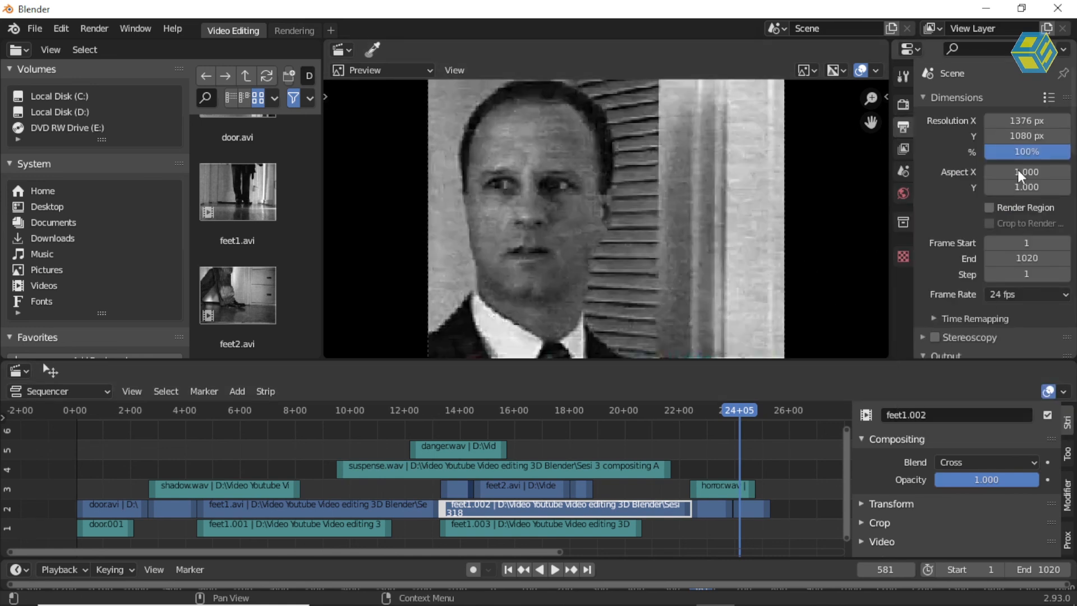
pyautogui.click(1049, 98)
# Enlarge the sequencer and timeline areas and place the playhead at frame 608, where the last video strip ends
pyautogui.moveTo(895, 360)
pyautogui.mouseDown()
pyautogui.moveTo(894, 325)
pyautogui.moveTo(895, 347)
pyautogui.mouseUp()
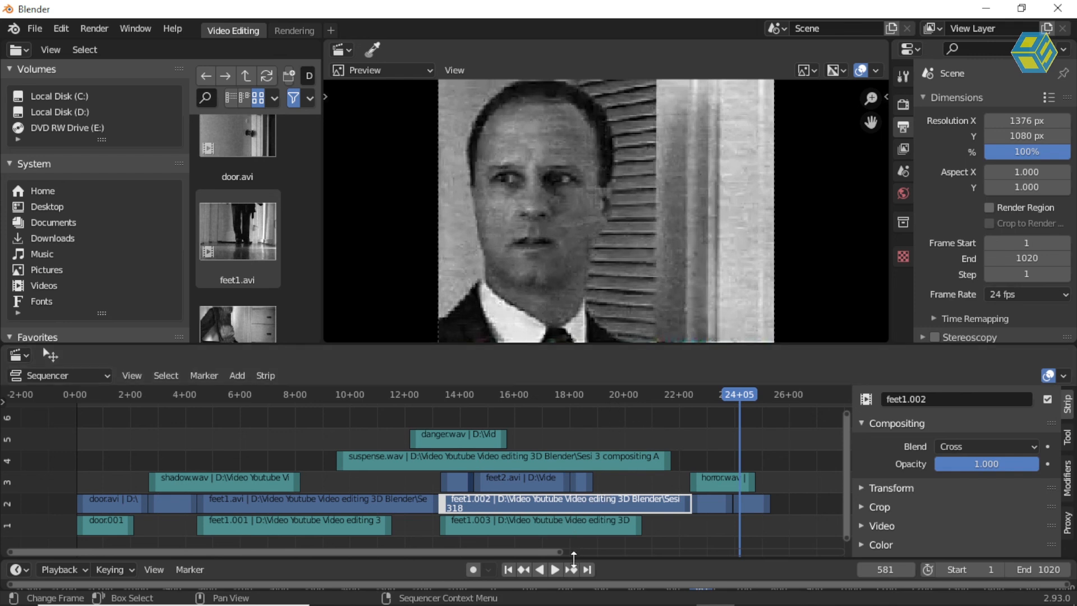
pyautogui.moveTo(574, 556); pyautogui.dragTo(569, 497)
pyautogui.moveTo(580, 346); pyautogui.dragTo(696, 287)
pyautogui.press('space')
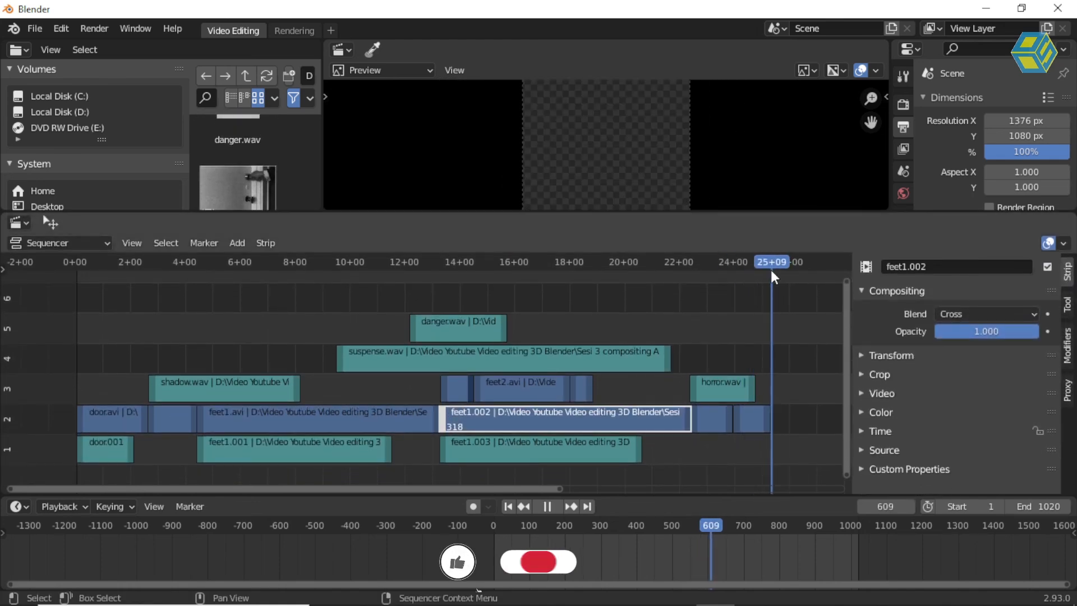
pyautogui.press('space')
pyautogui.click(711, 530)
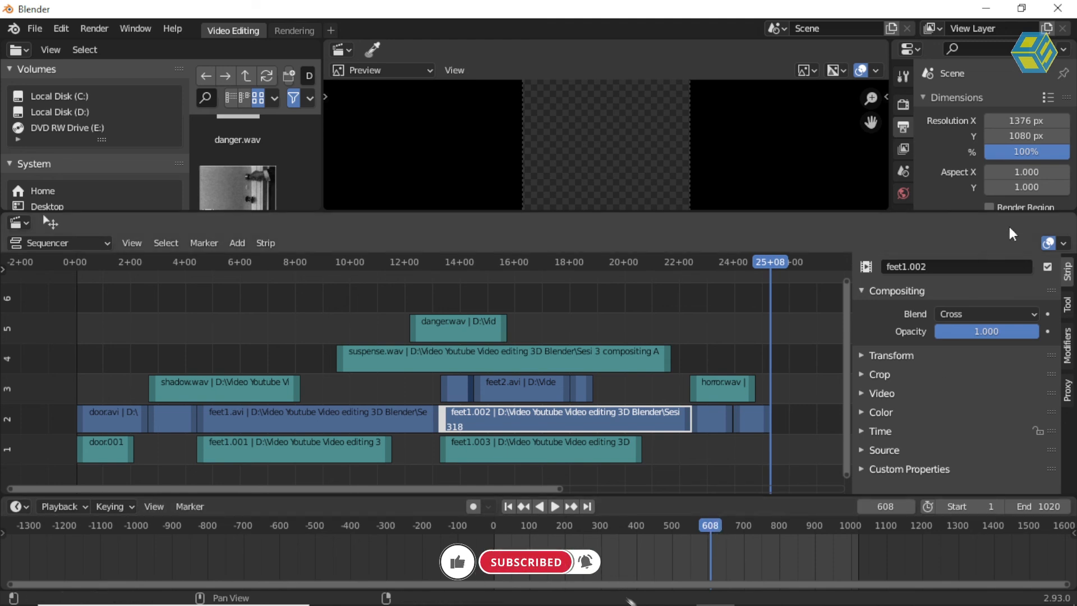
# Give the output settings more height and set the scene's end frame to 608
pyautogui.moveTo(955, 215); pyautogui.dragTo(951, 290)
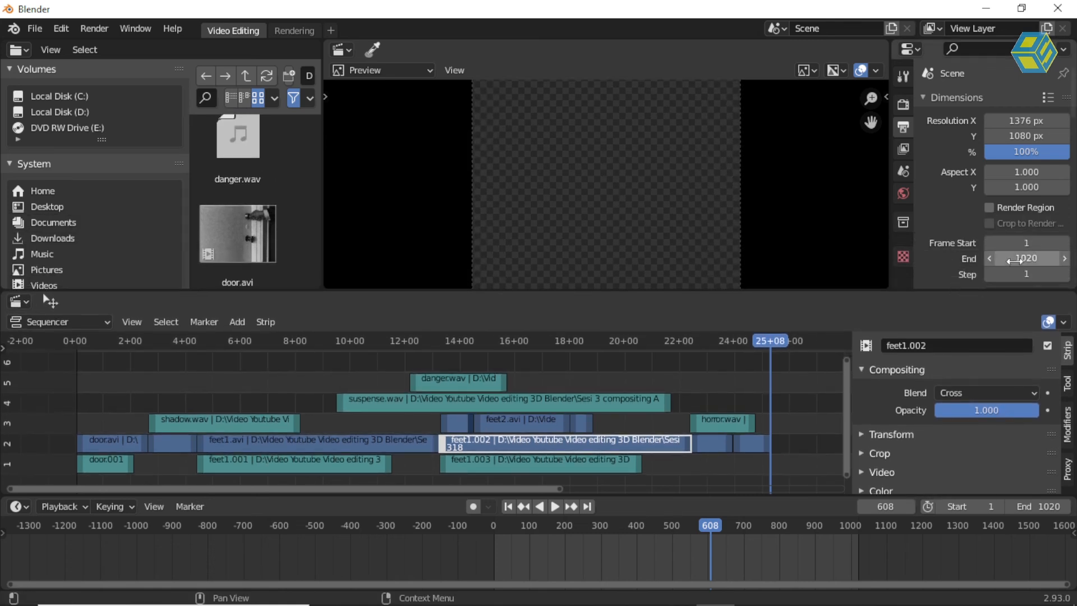
pyautogui.click(1019, 259)
pyautogui.write('608')
pyautogui.press('Return')
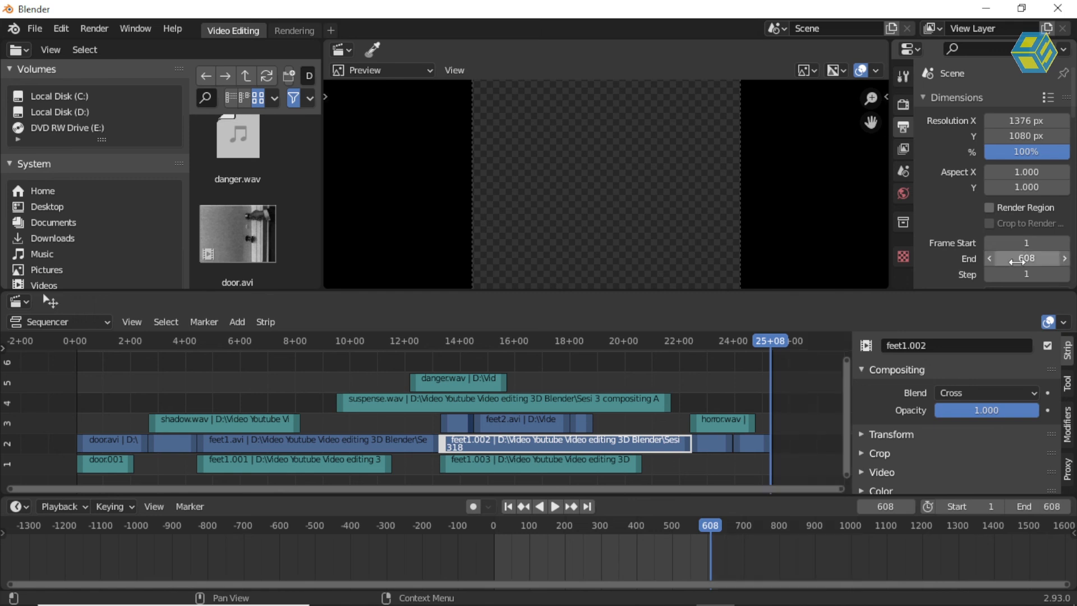
# Play the last part of the edit past its end frame to check the loop back to the beginning
pyautogui.moveTo(764, 344); pyautogui.dragTo(742, 347)
pyautogui.press('space')
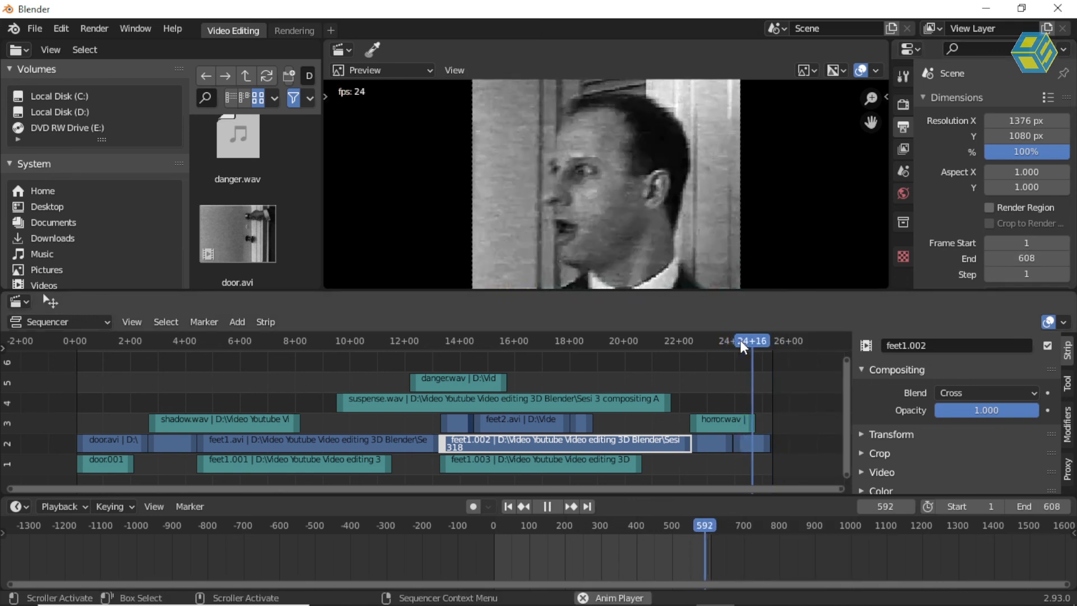
pyautogui.press('space')
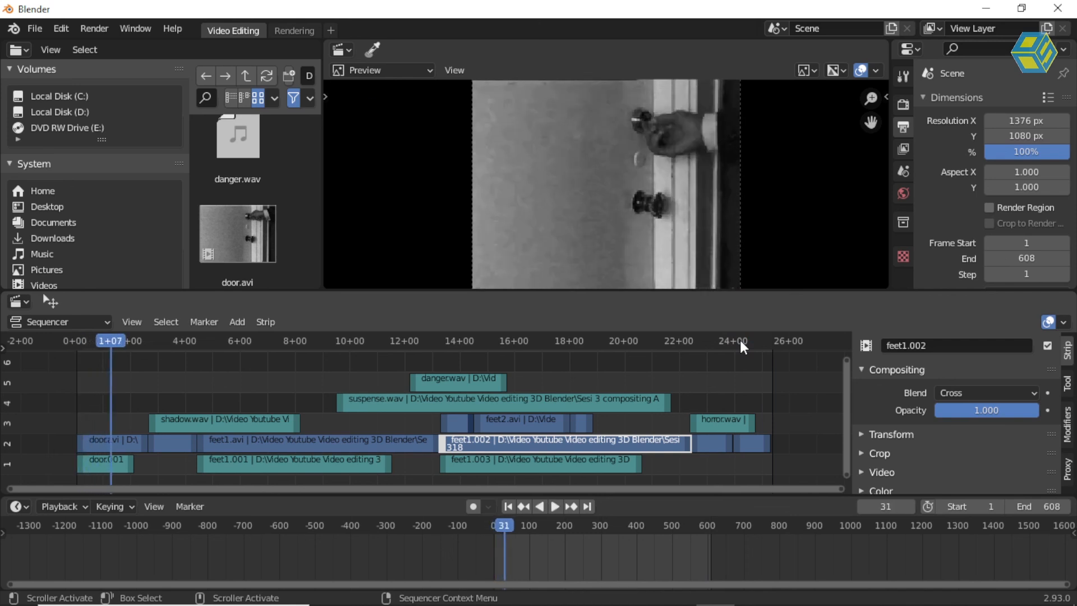
# Render the finished edit as an animation
pyautogui.click(94, 28)
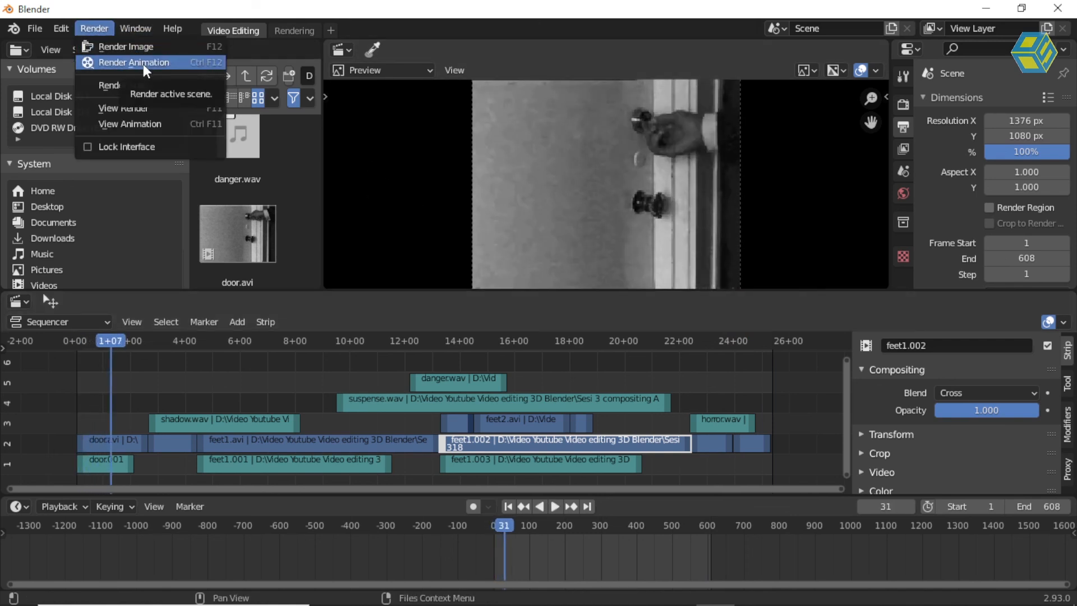